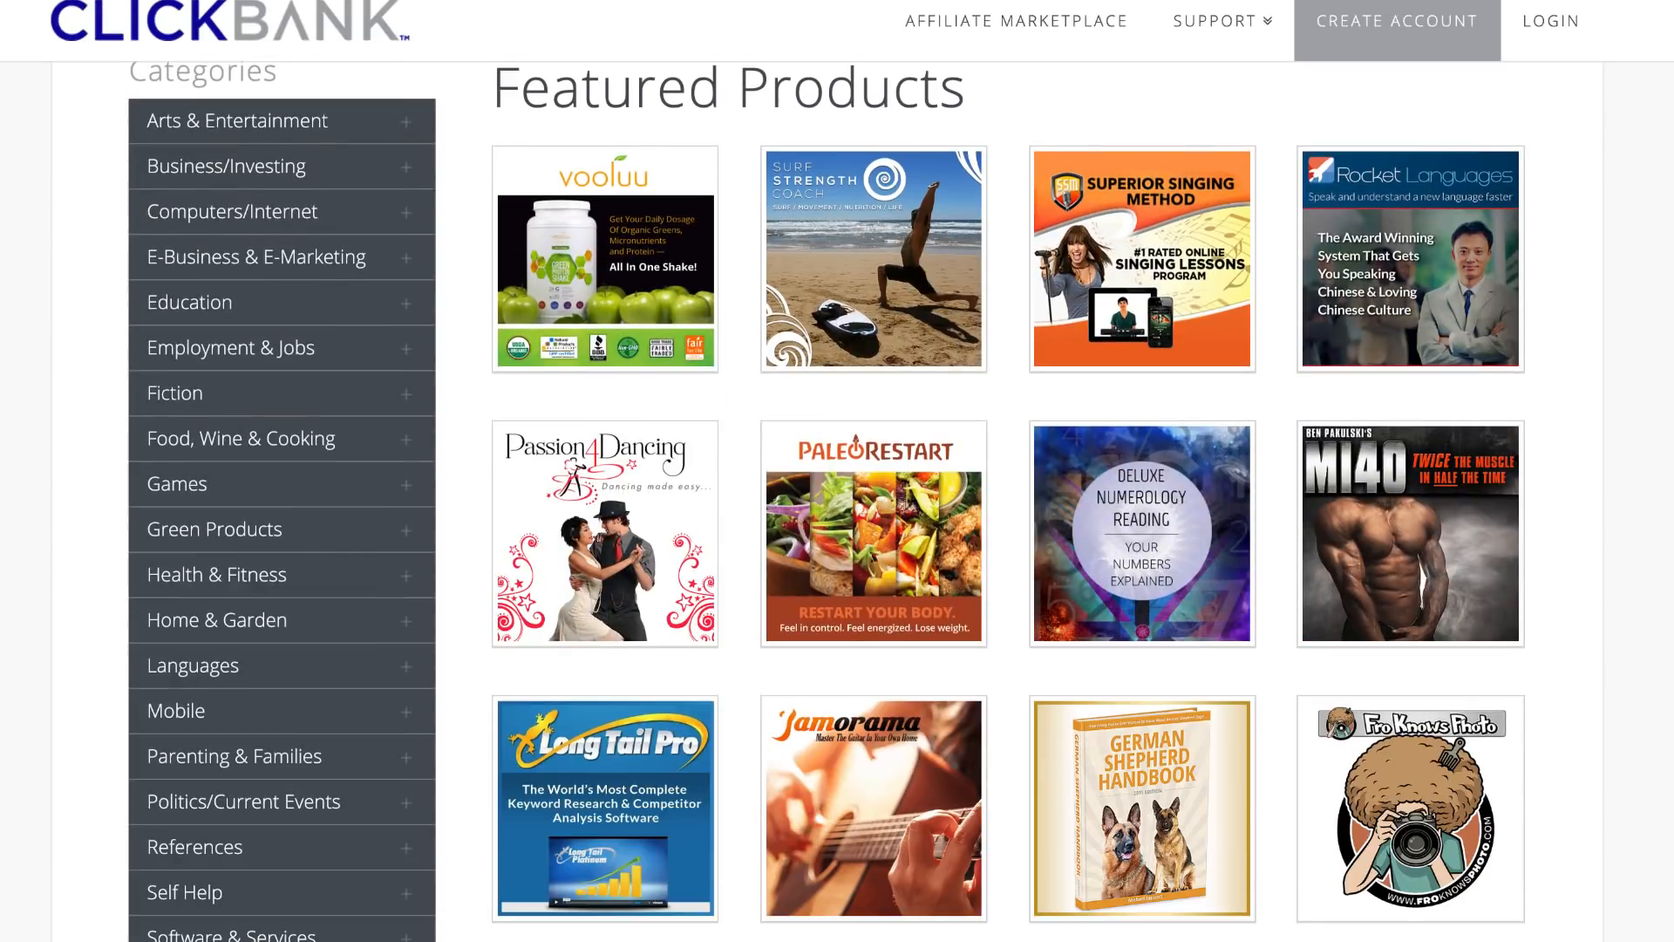
# Look through the product categories and featured products on the ClickBank home page
pyautogui.scroll(-10, 837, 471)
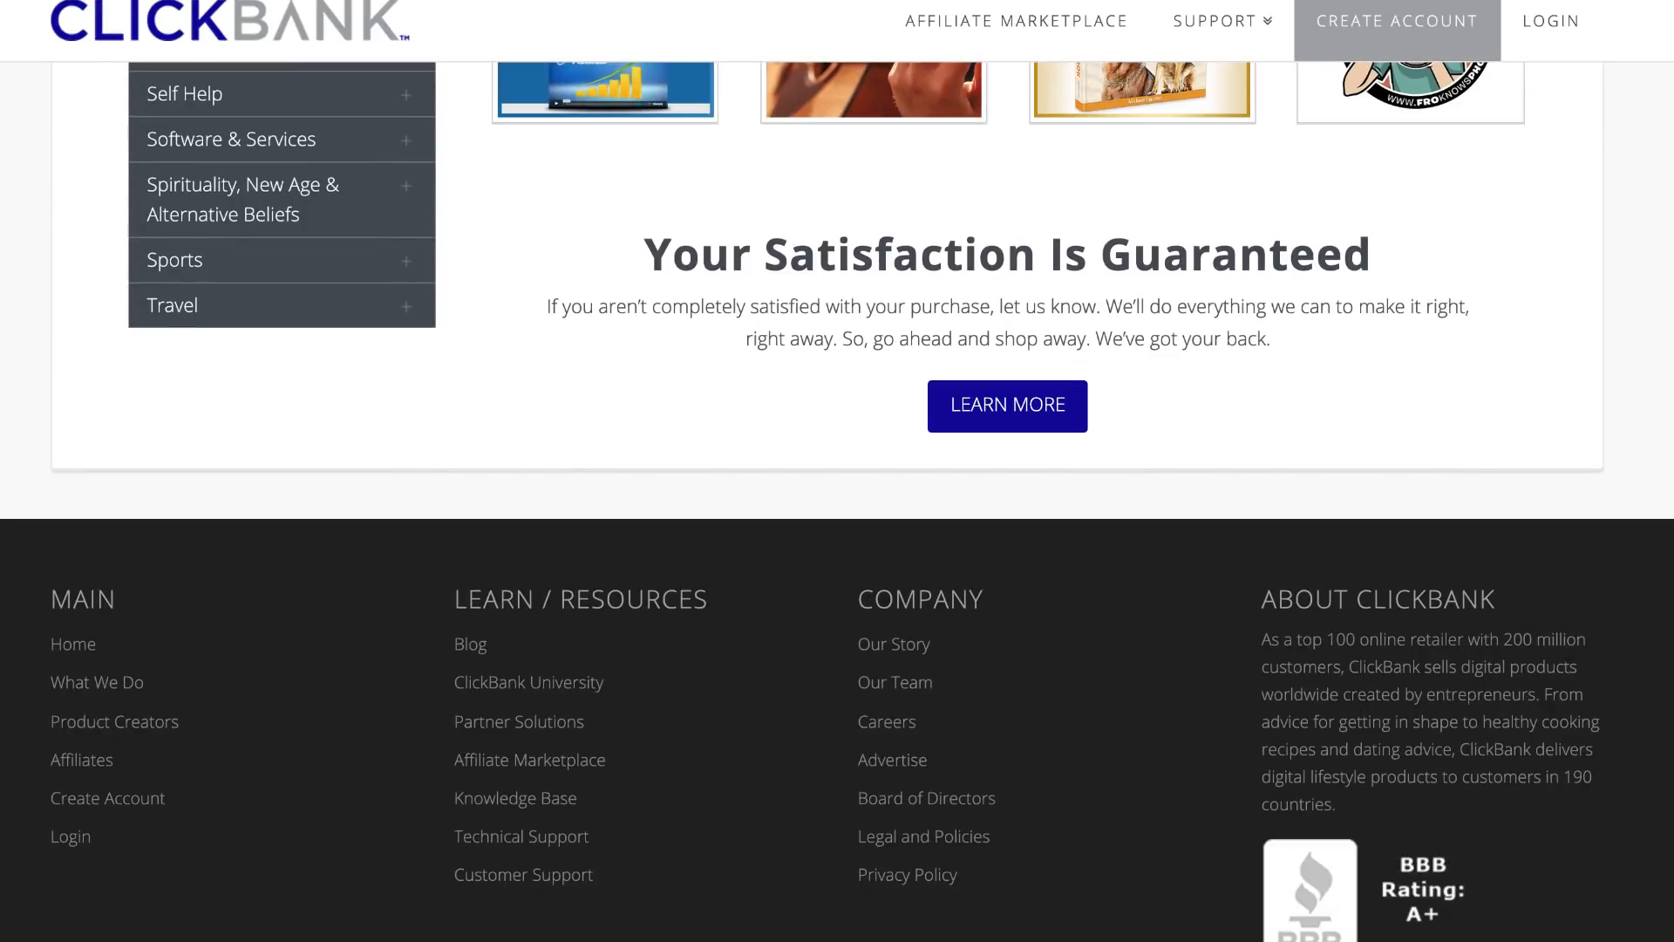
pyautogui.scroll(15, 838, 471)
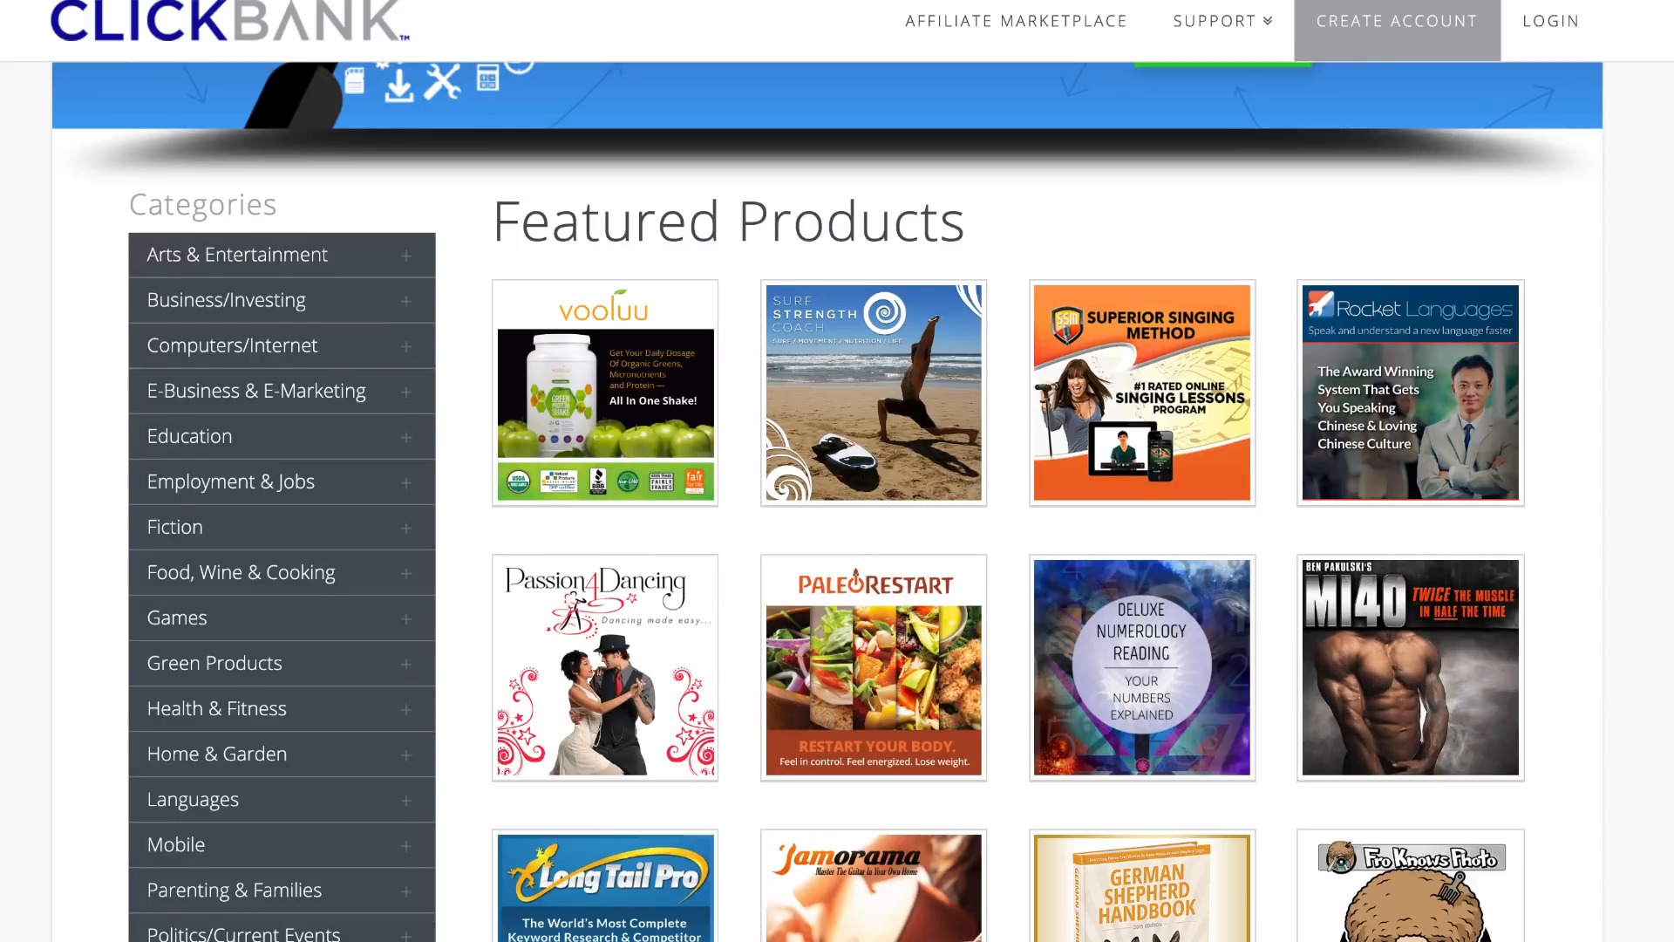
pyautogui.scroll(3, 837, 471)
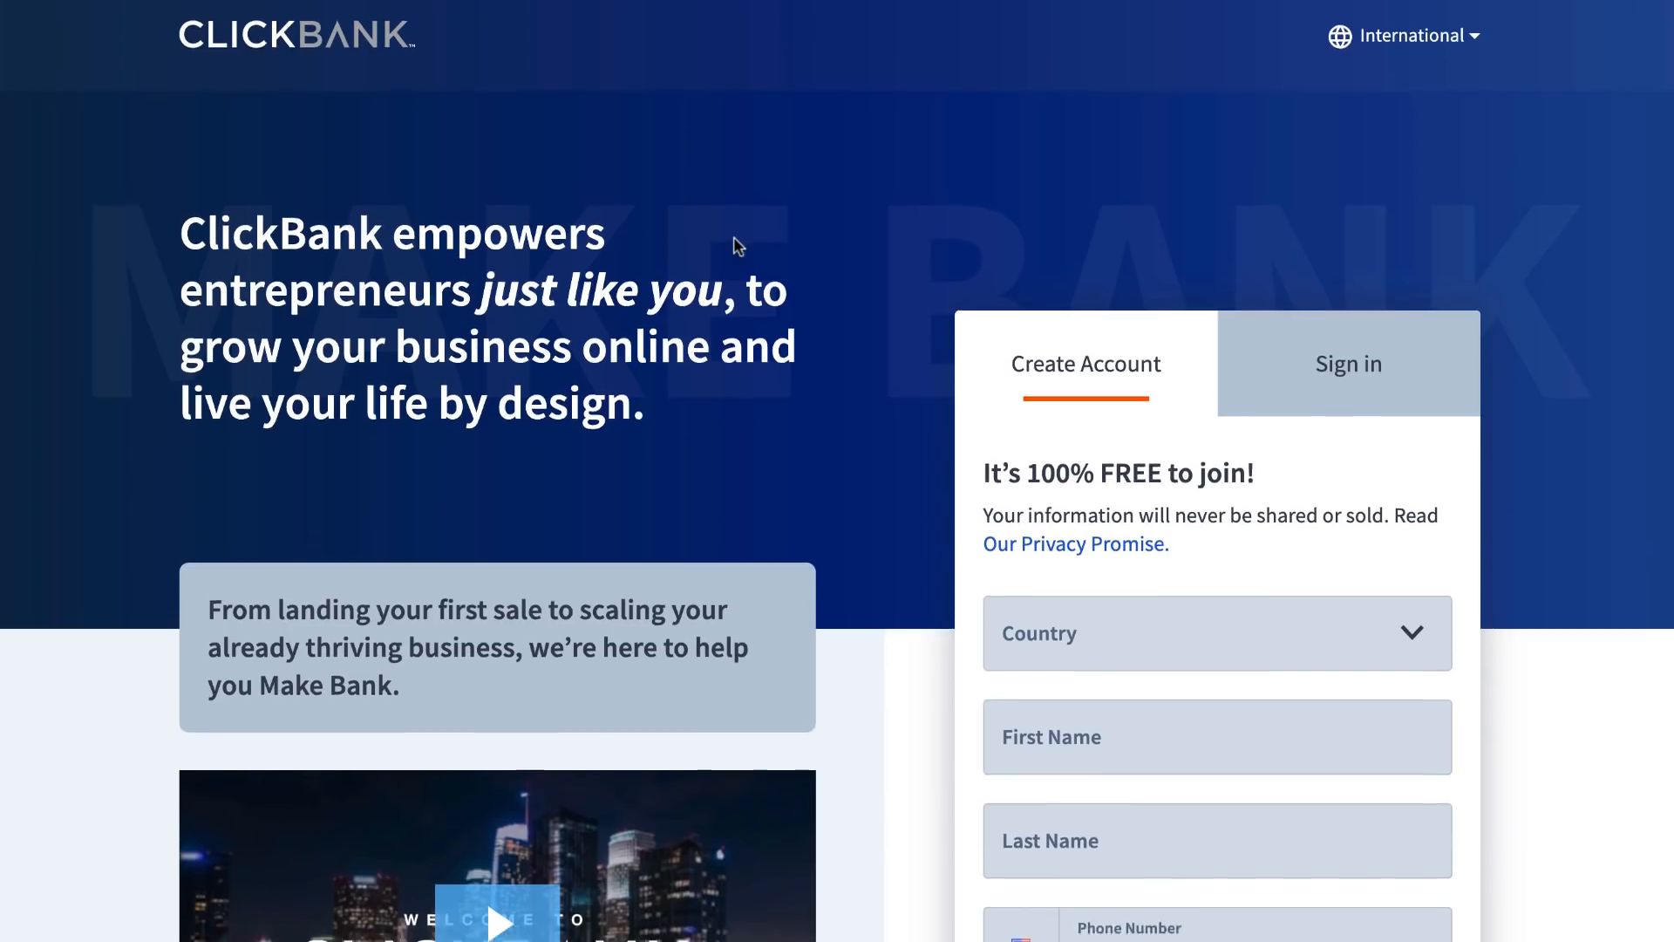
# Choose Antarctica as the country in the sign-up form and go through its name, email and password fields, leaving them empty
pyautogui.scroll(-5, 1051, 314)
pyautogui.click(1073, 247)
pyautogui.click(1071, 433)
pyautogui.click(1068, 362)
pyautogui.click(1042, 451)
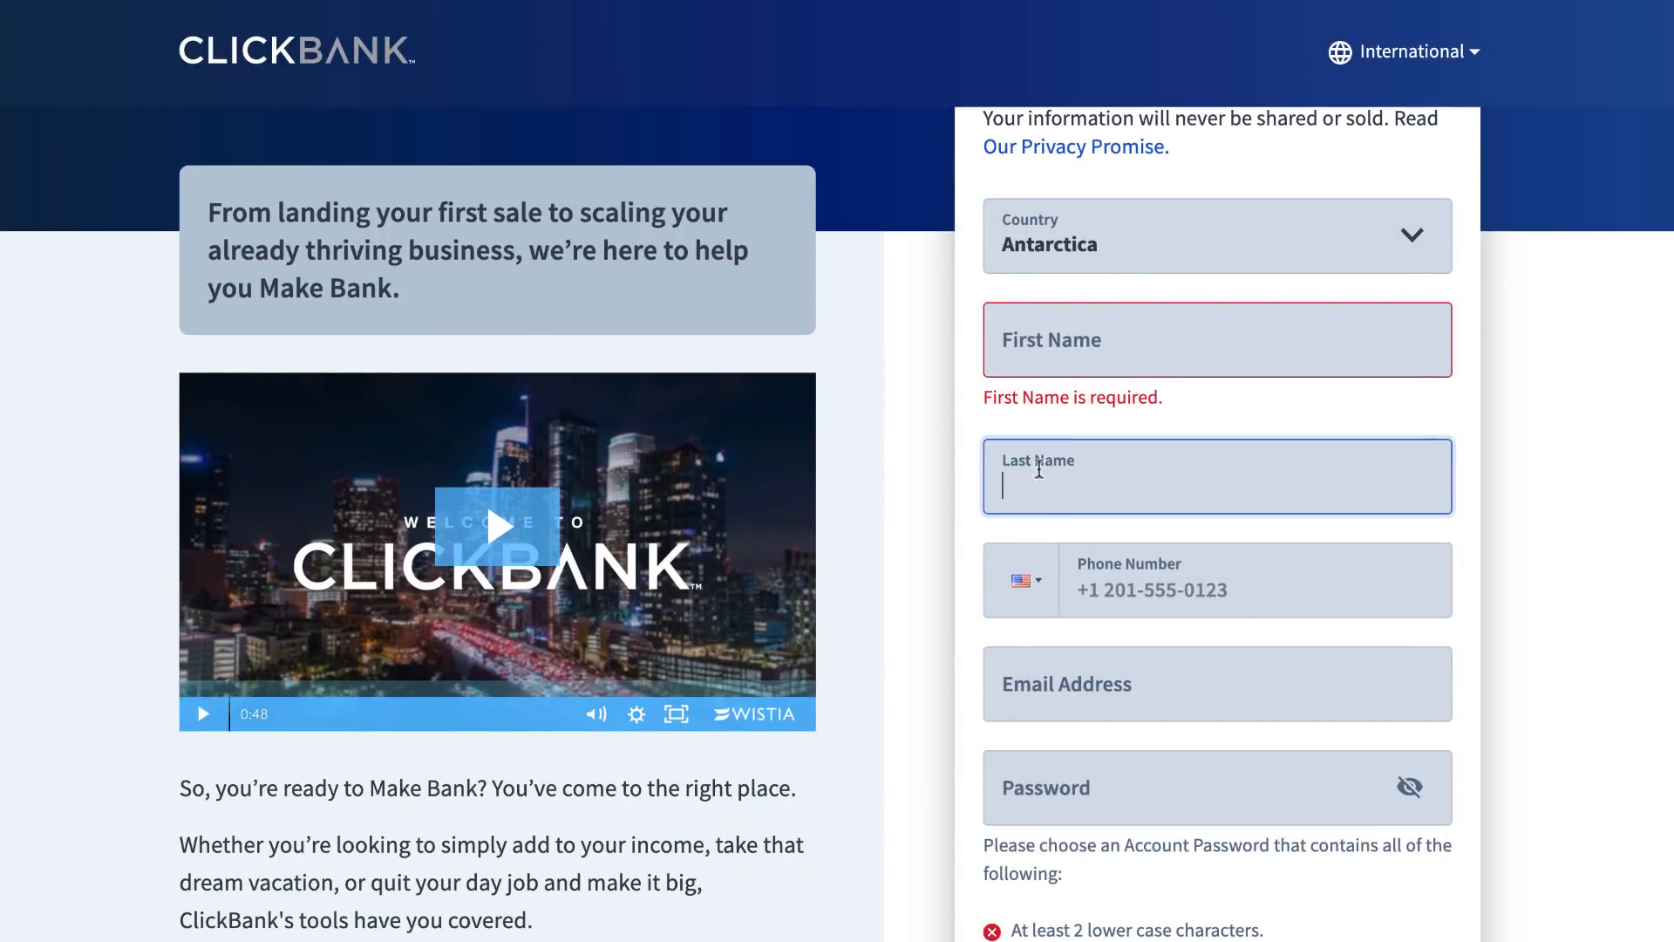
pyautogui.click(1068, 676)
pyautogui.press('Tab')
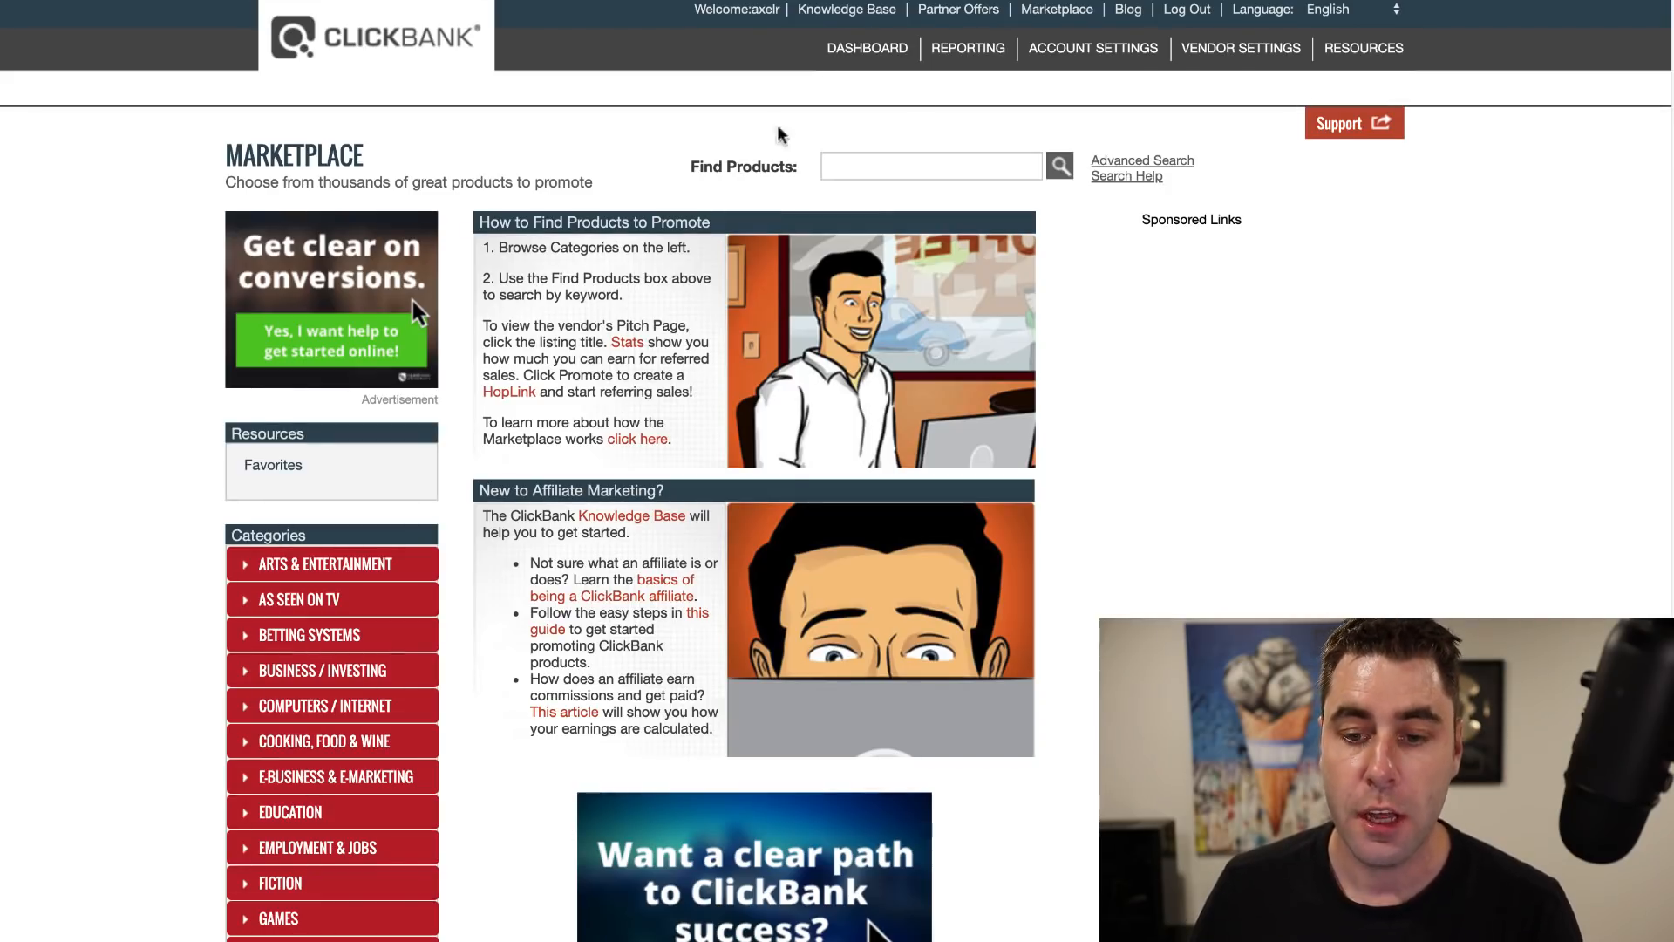
# Open the Health & Fitness category in the ClickBank marketplace
pyautogui.click(1052, 12)
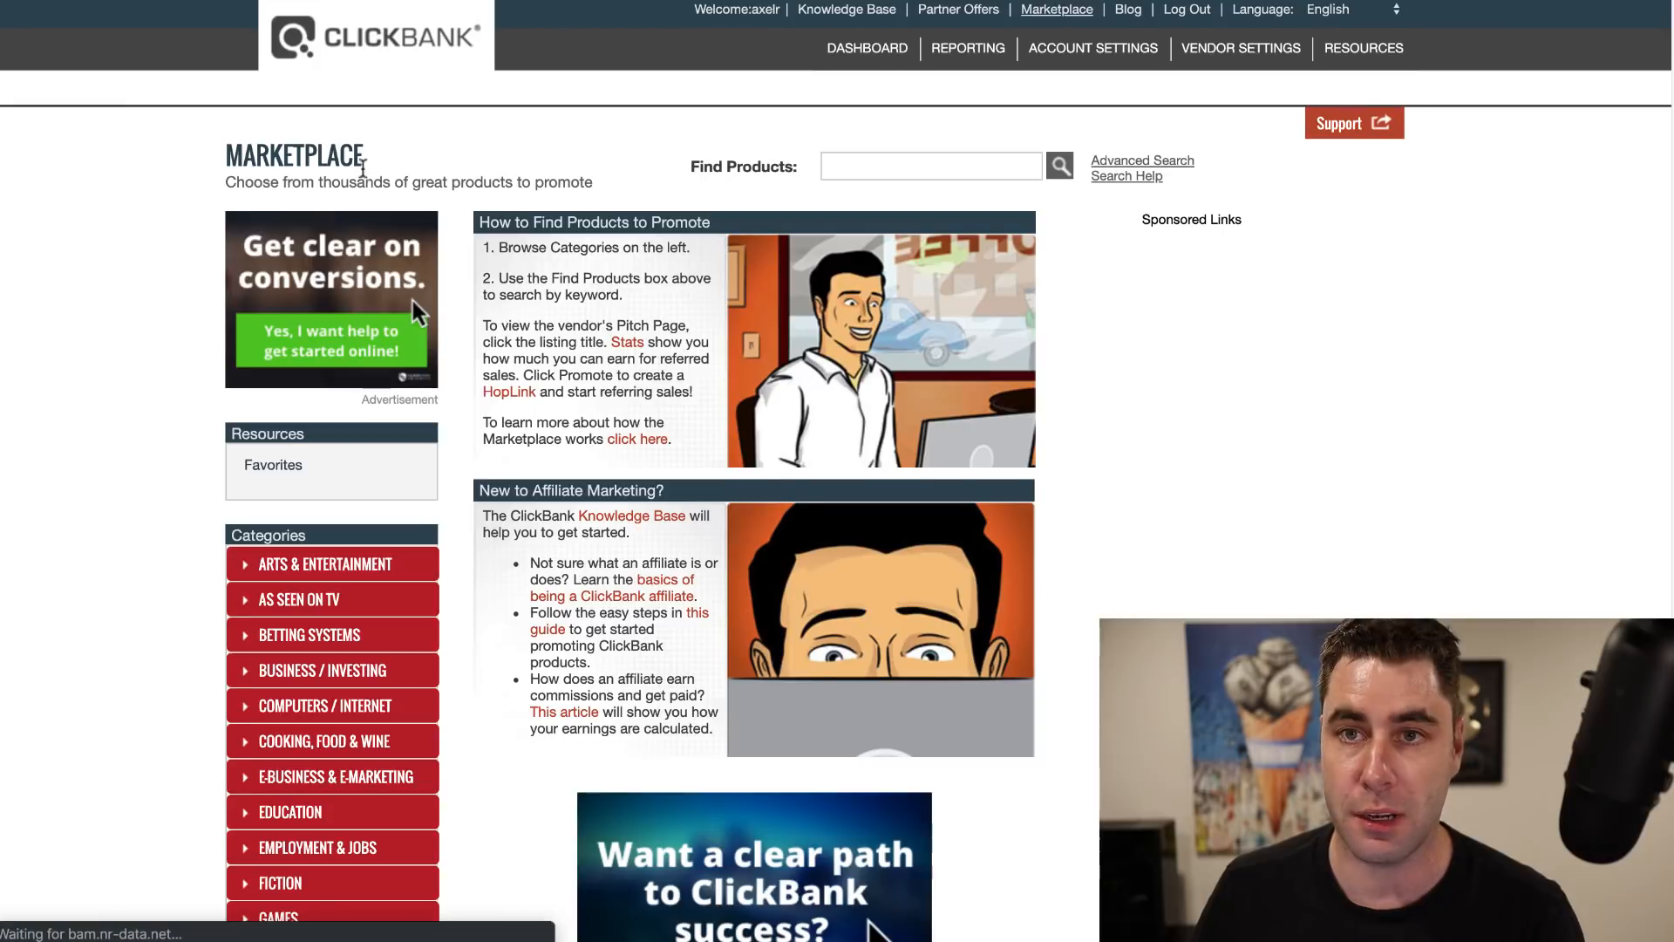
pyautogui.scroll(-2, 77, 267)
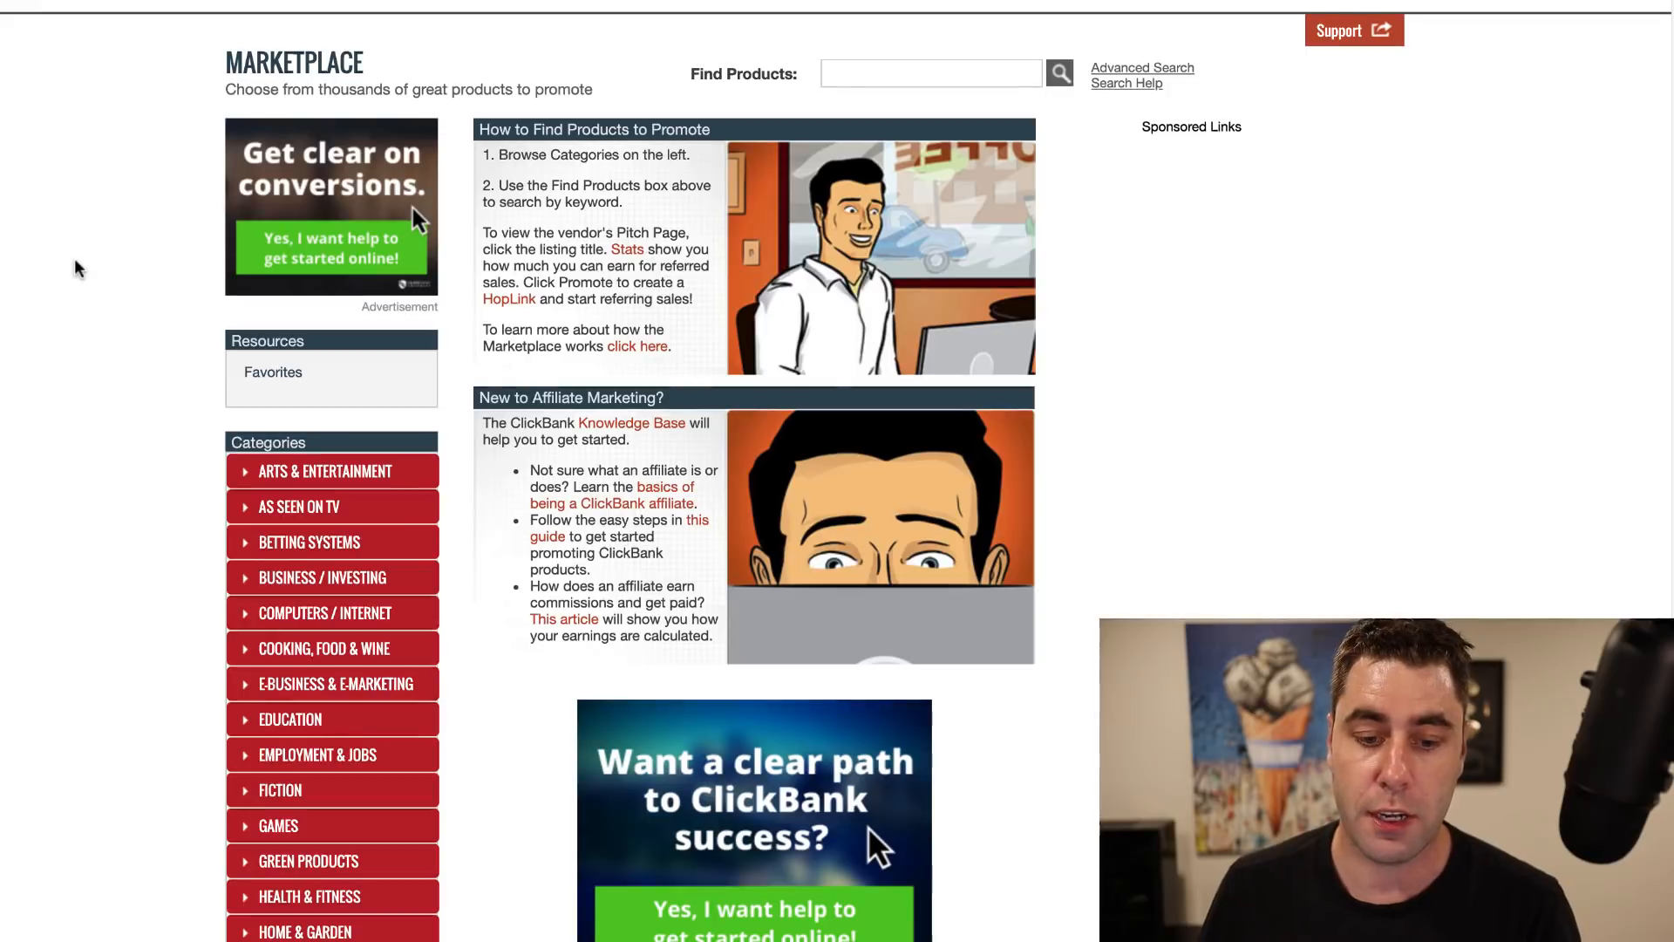
pyautogui.scroll(-5, 59, 273)
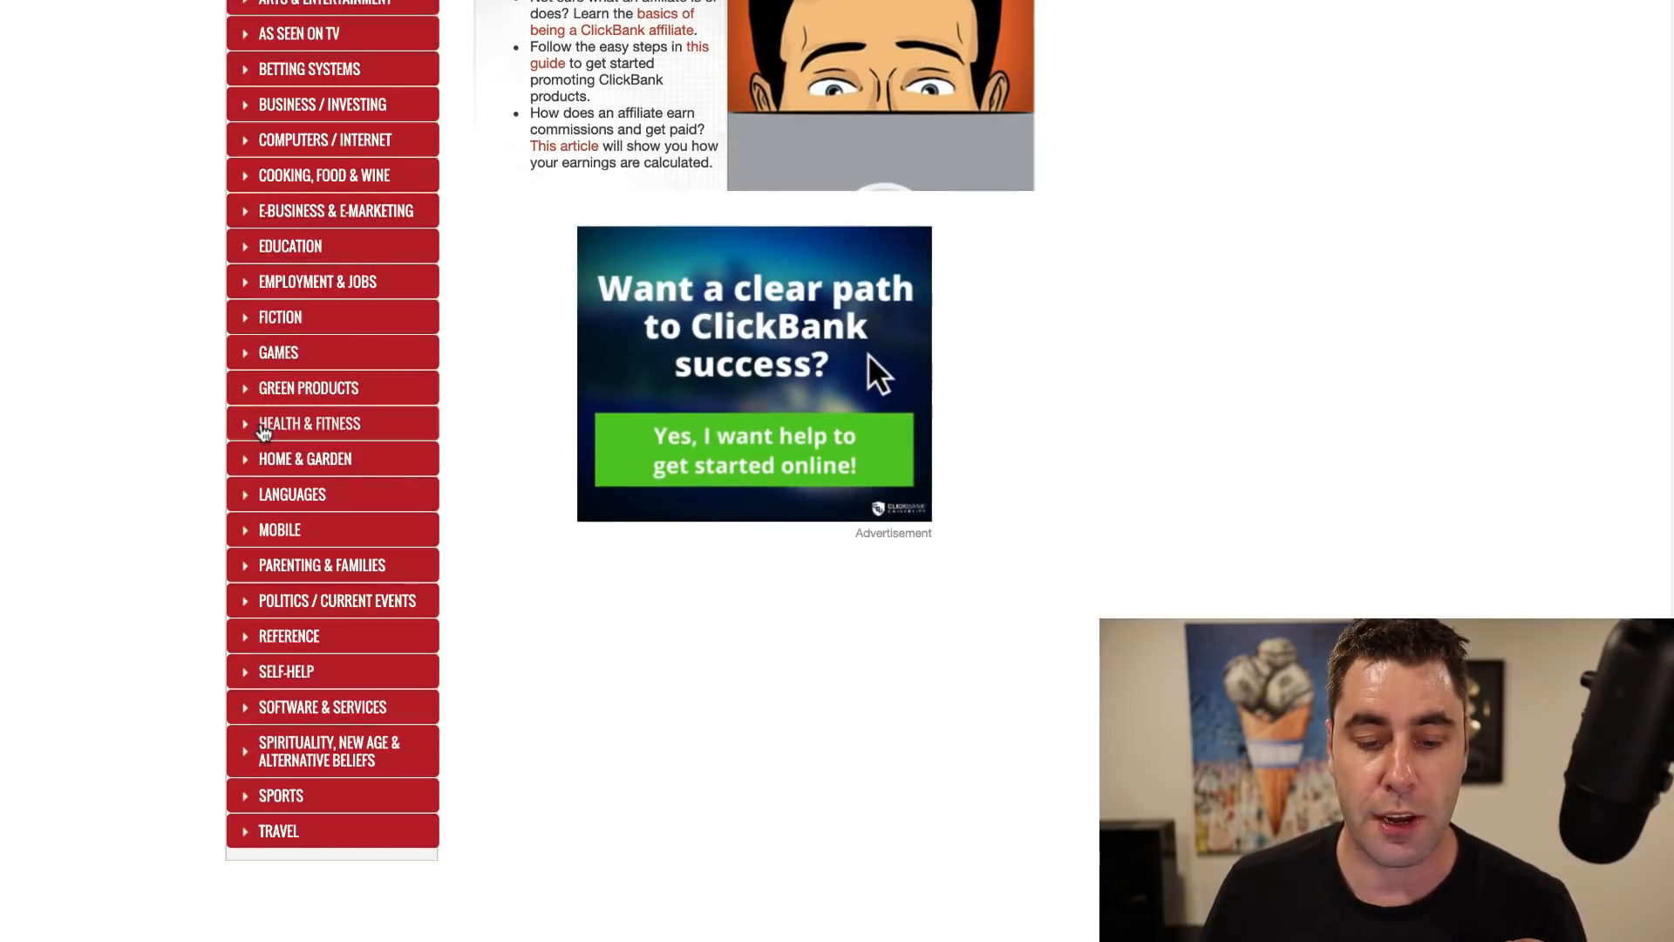
pyautogui.click(264, 431)
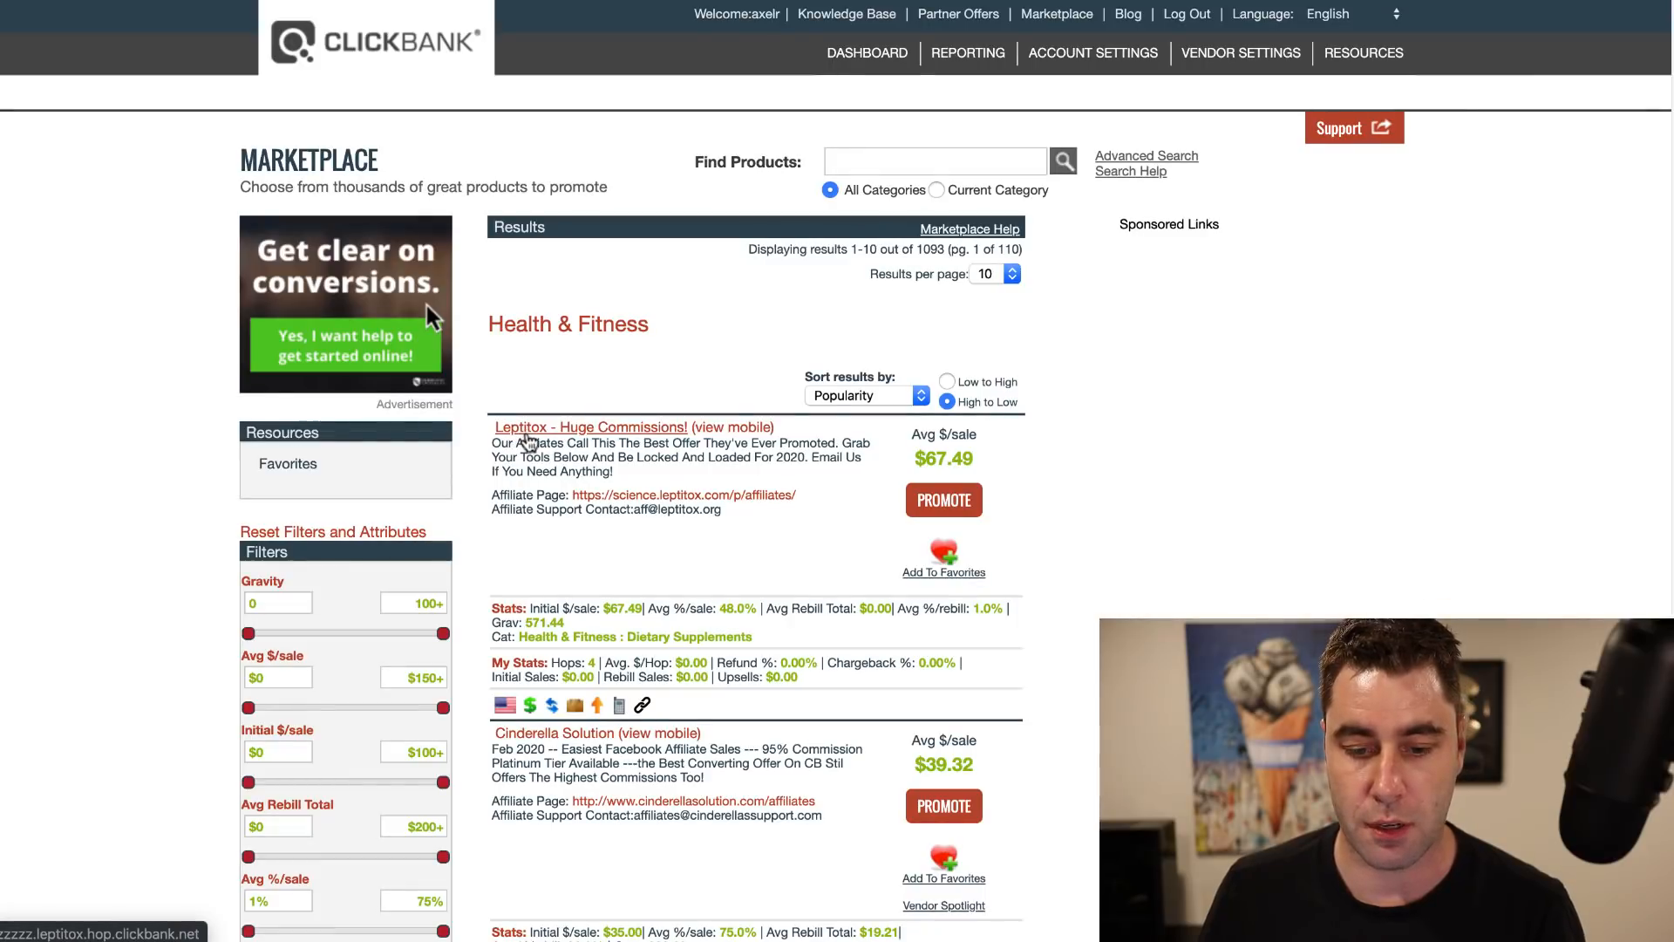
# Open the affiliate page of the Leptitox offer from its marketplace listing
pyautogui.scroll(-1, 549, 440)
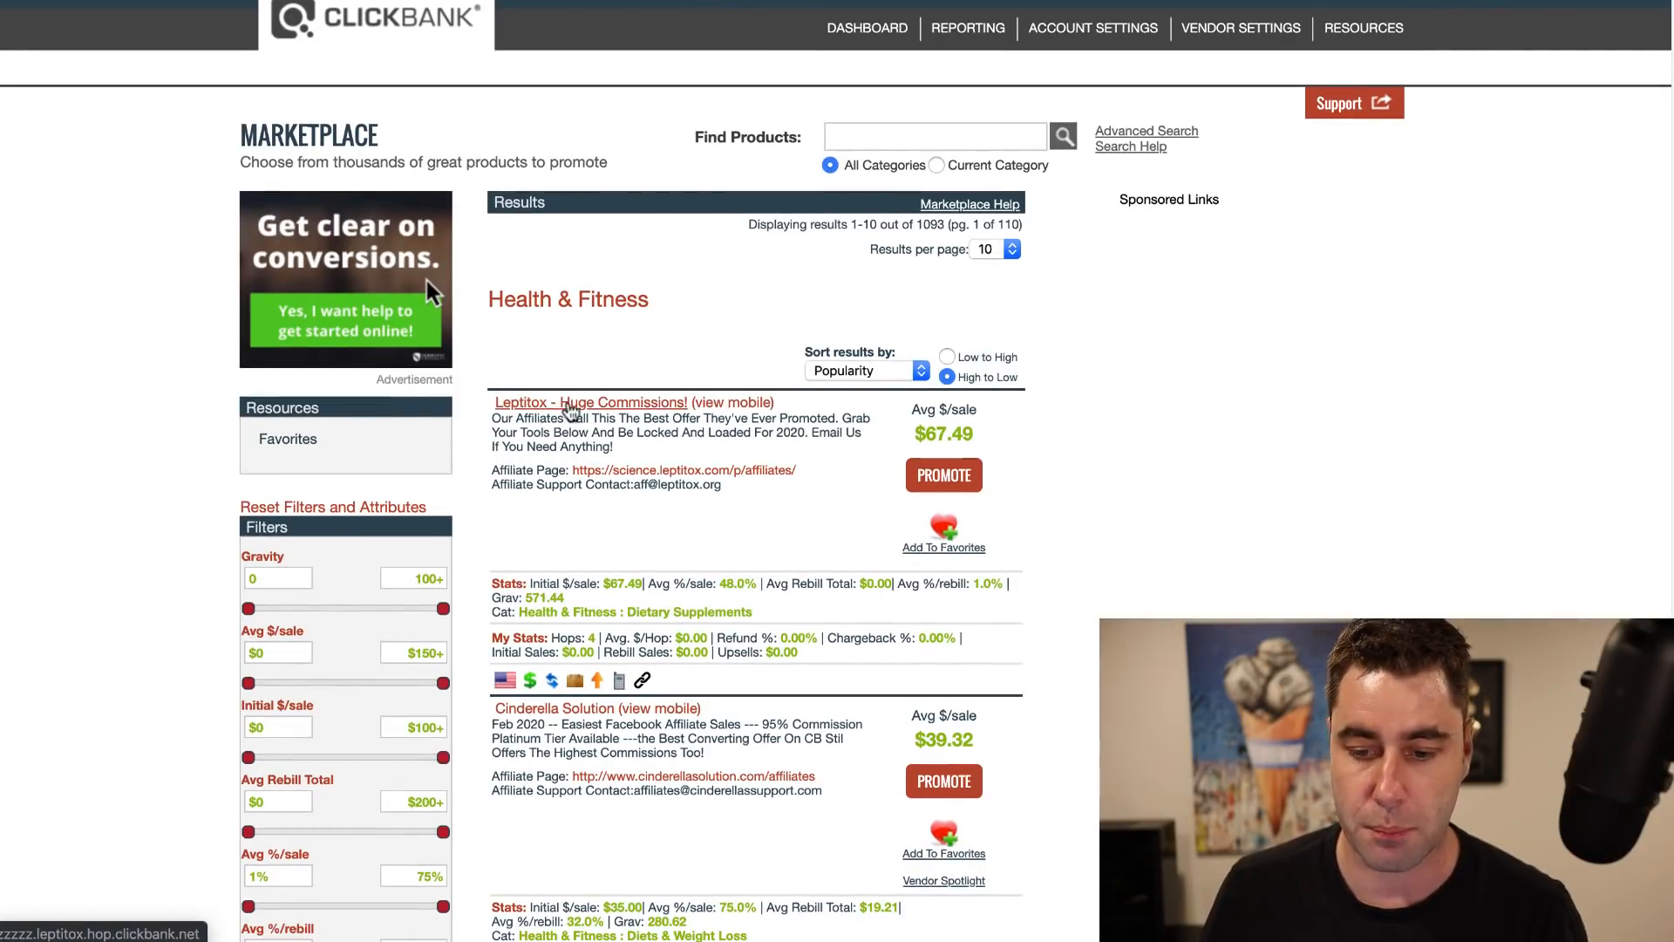
pyautogui.scroll(-1, 688, 451)
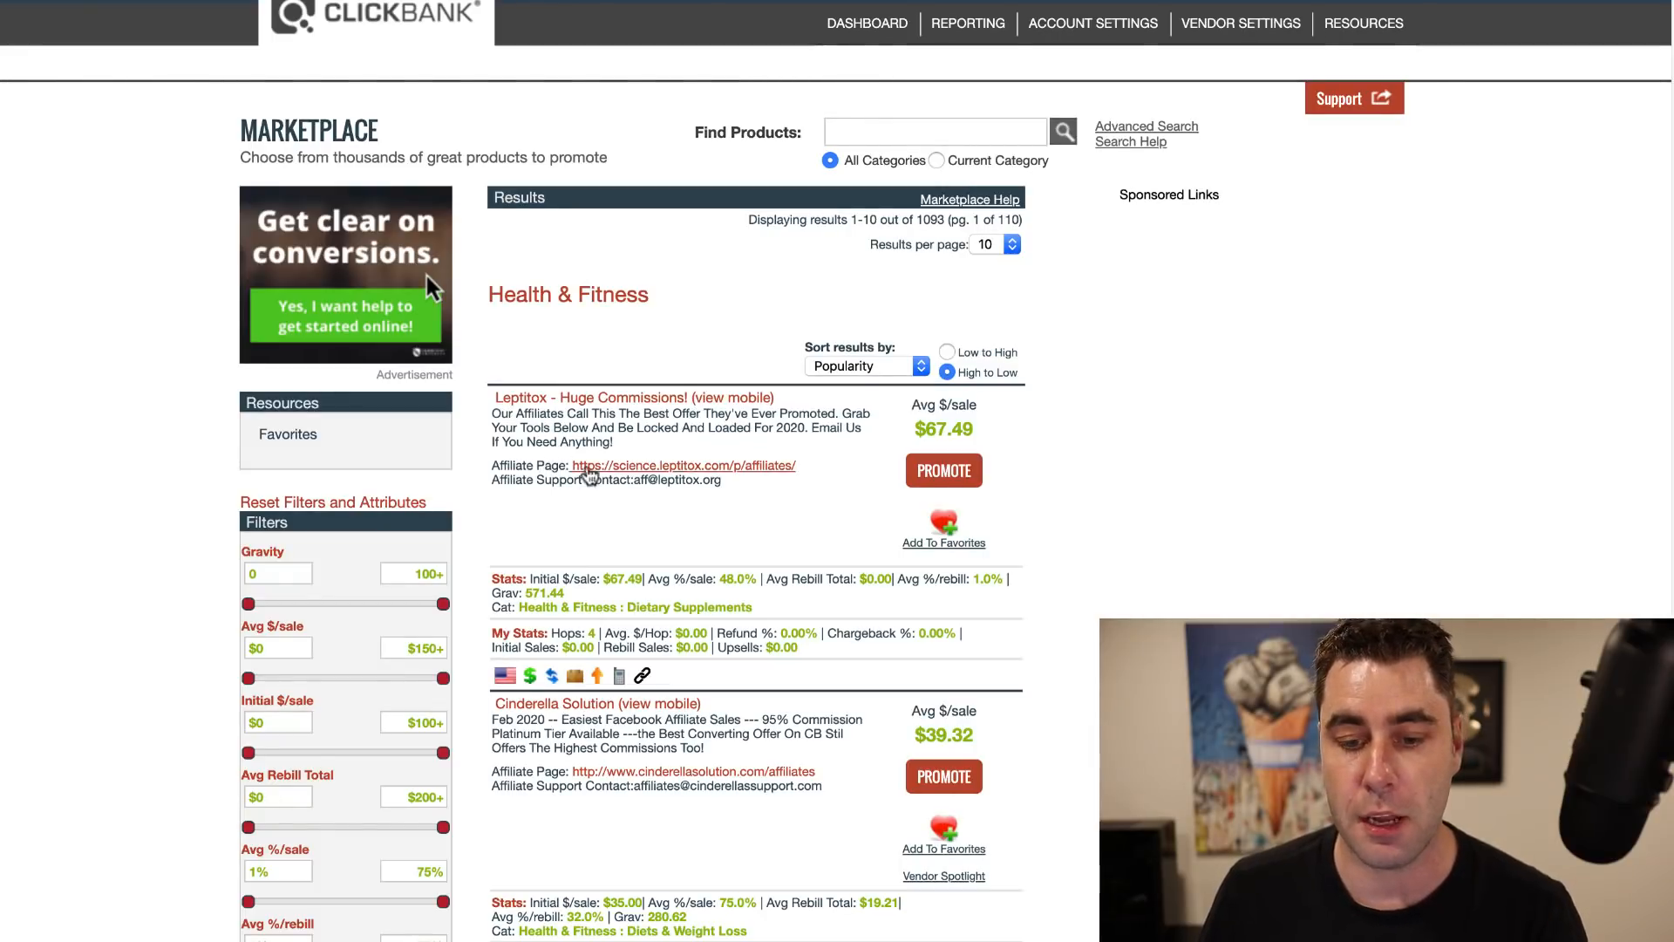
pyautogui.rightClick(628, 466)
pyautogui.click(647, 472)
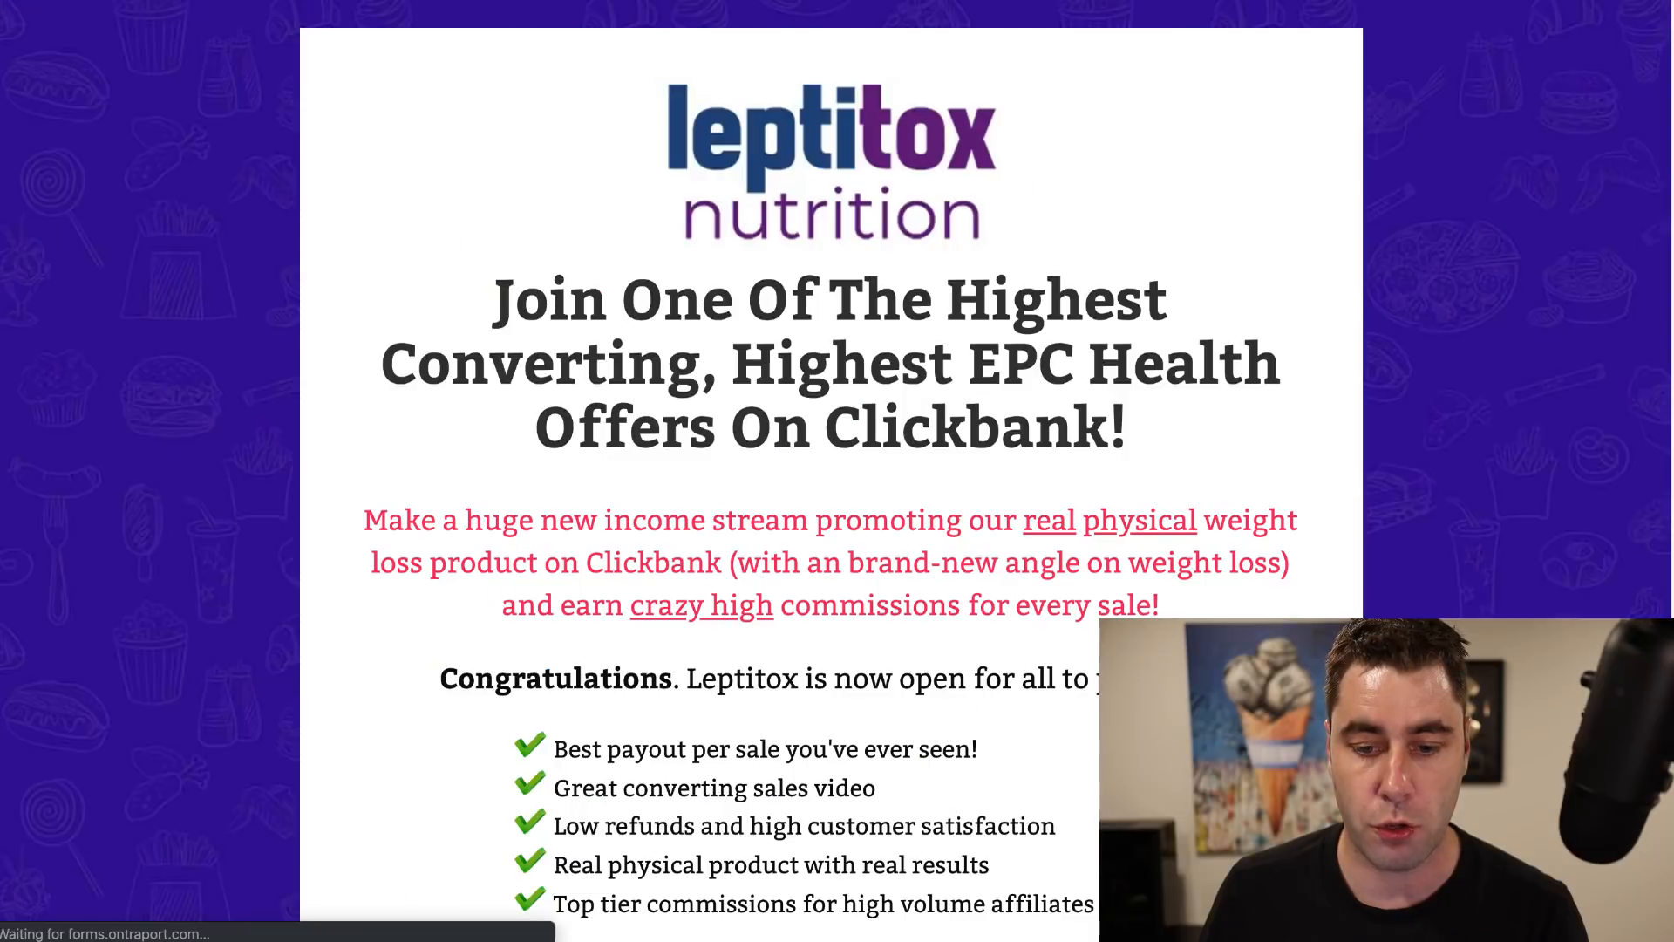
# Review the Leptitox promotion resources down to the written content and enlarge the Article #1 text box
pyautogui.scroll(-10, 676, 123)
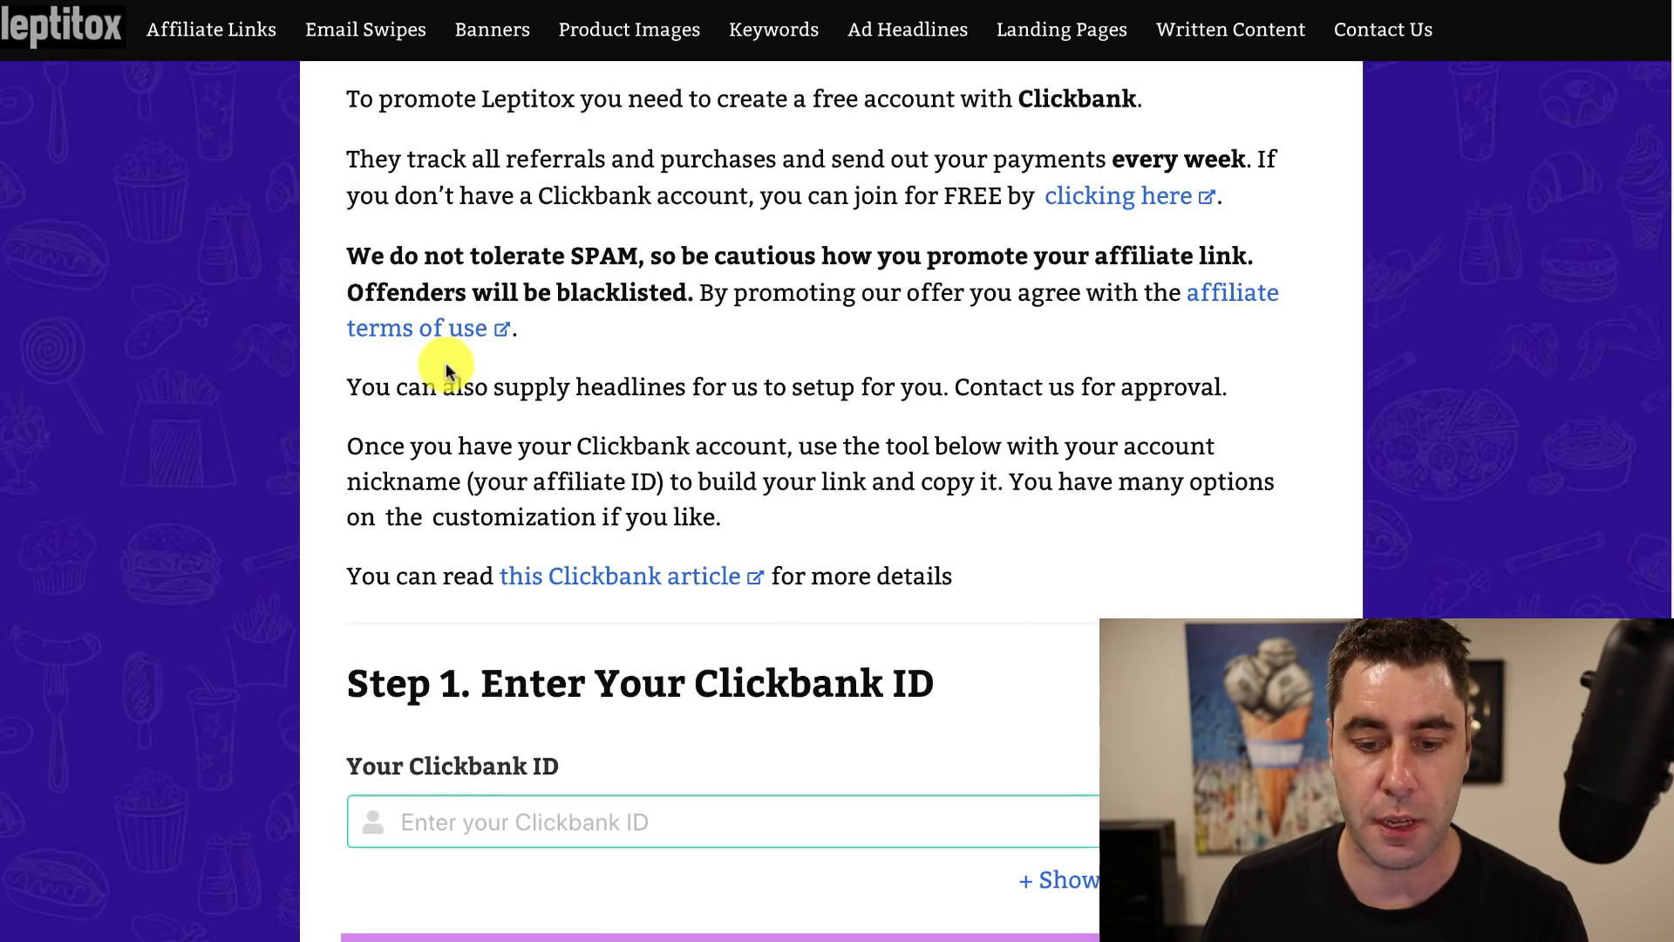
pyautogui.scroll(-20, 434, 349)
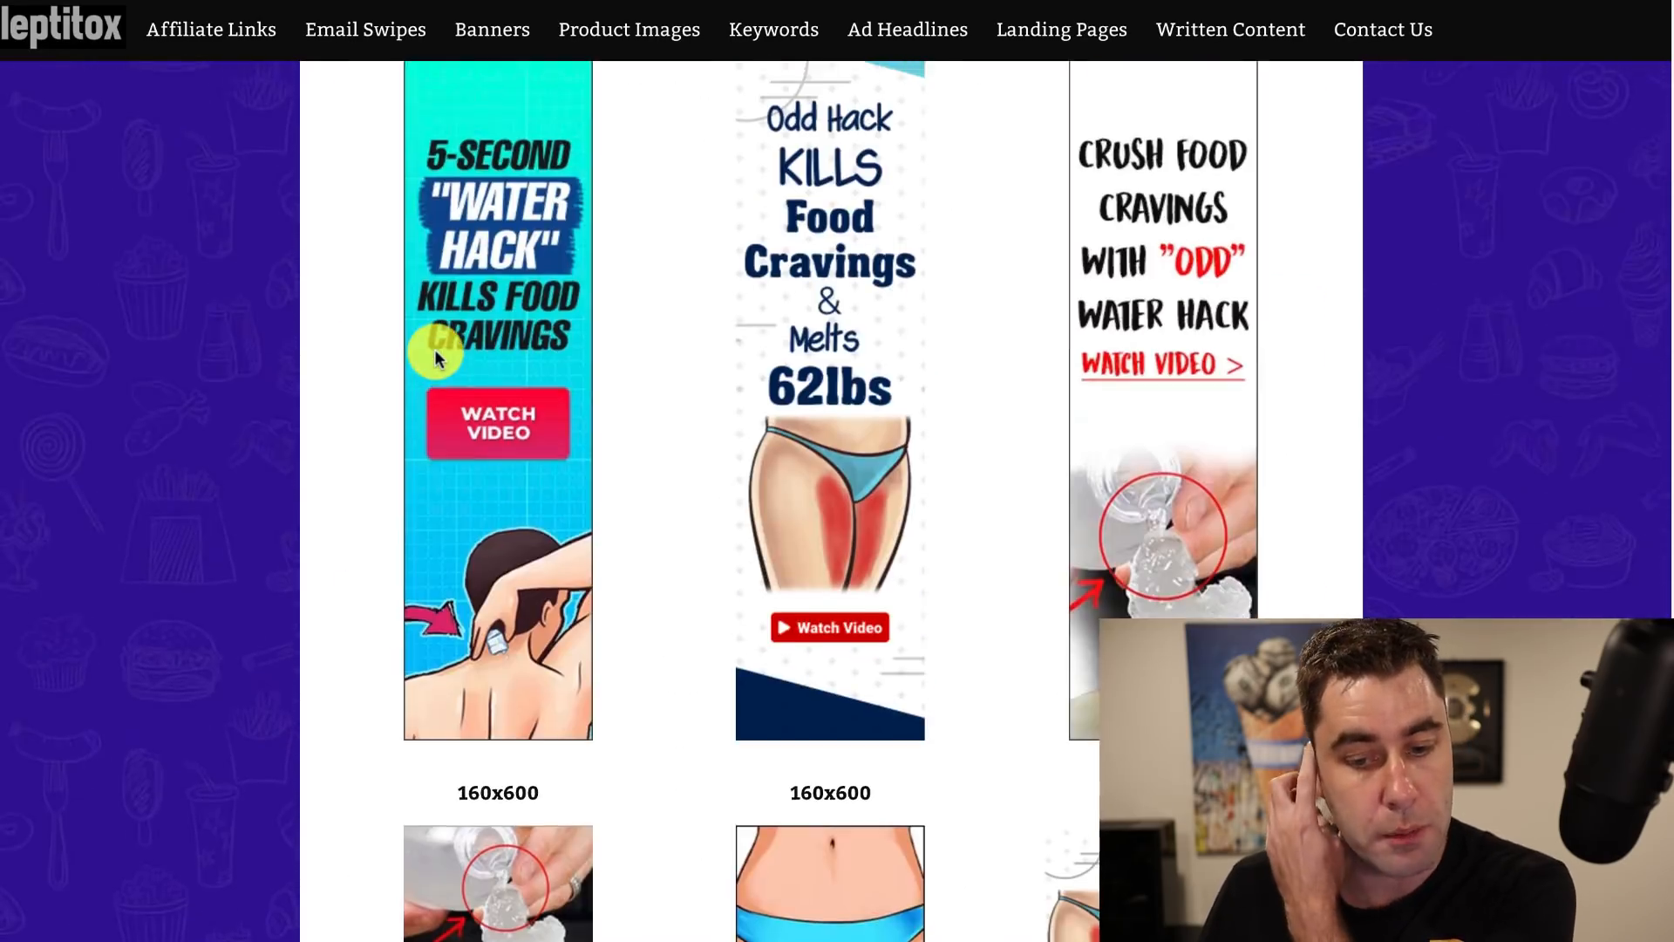
pyautogui.scroll(-20, 435, 353)
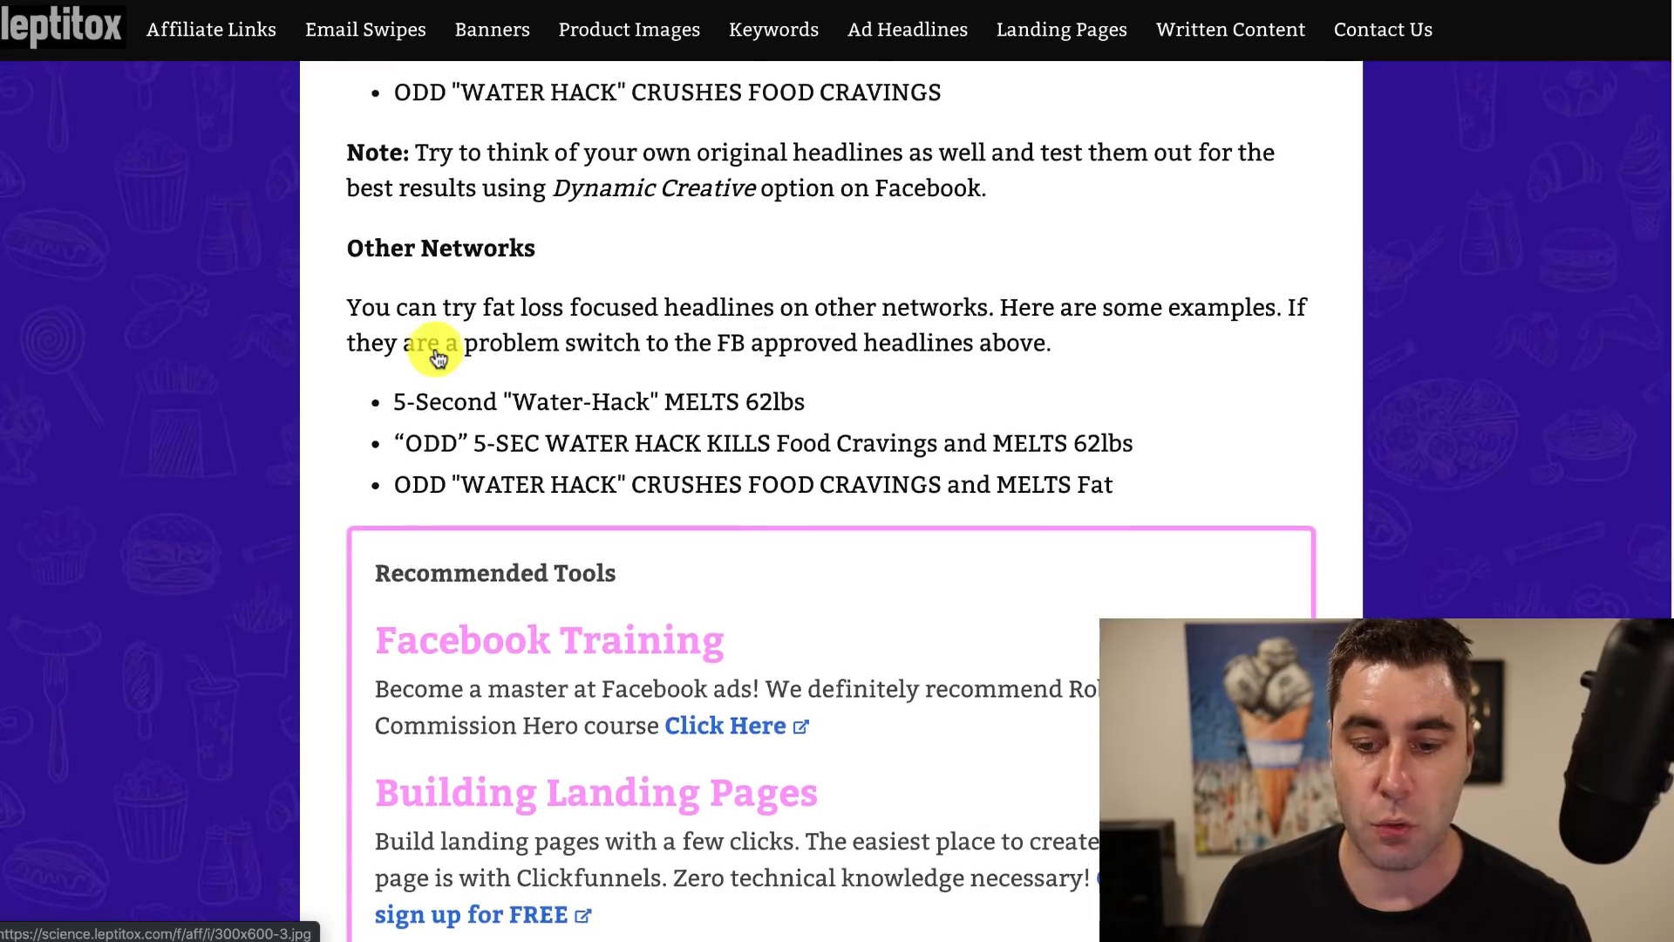
pyautogui.scroll(-10, 437, 355)
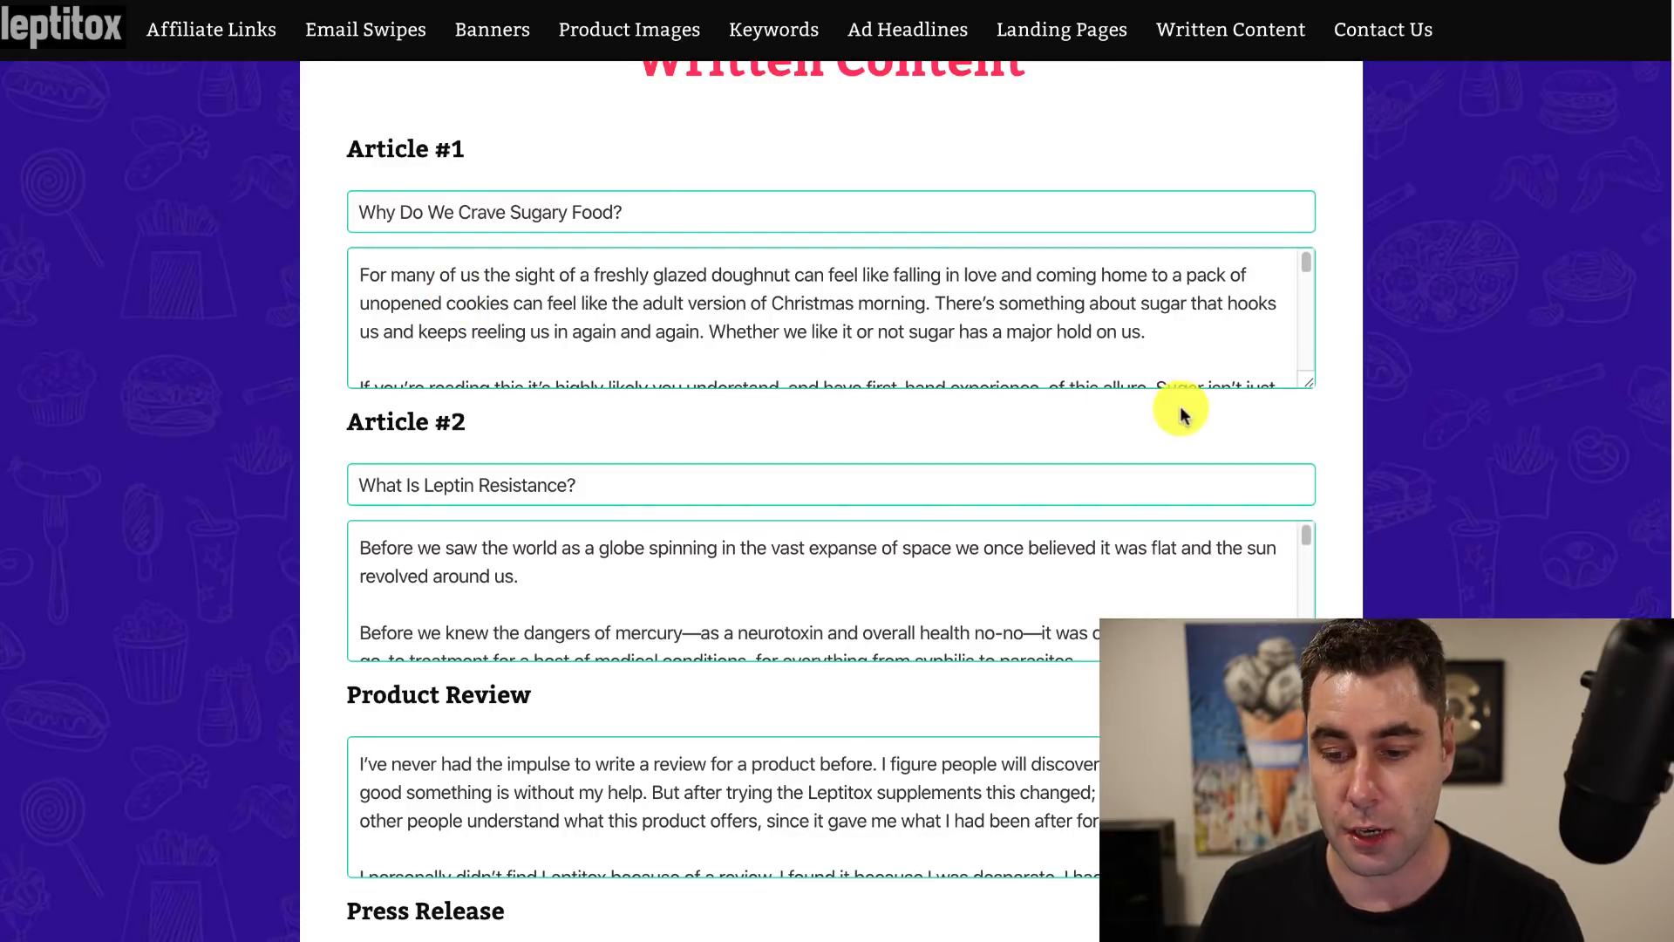
pyautogui.moveTo(1308, 382); pyautogui.dragTo(1307, 800)
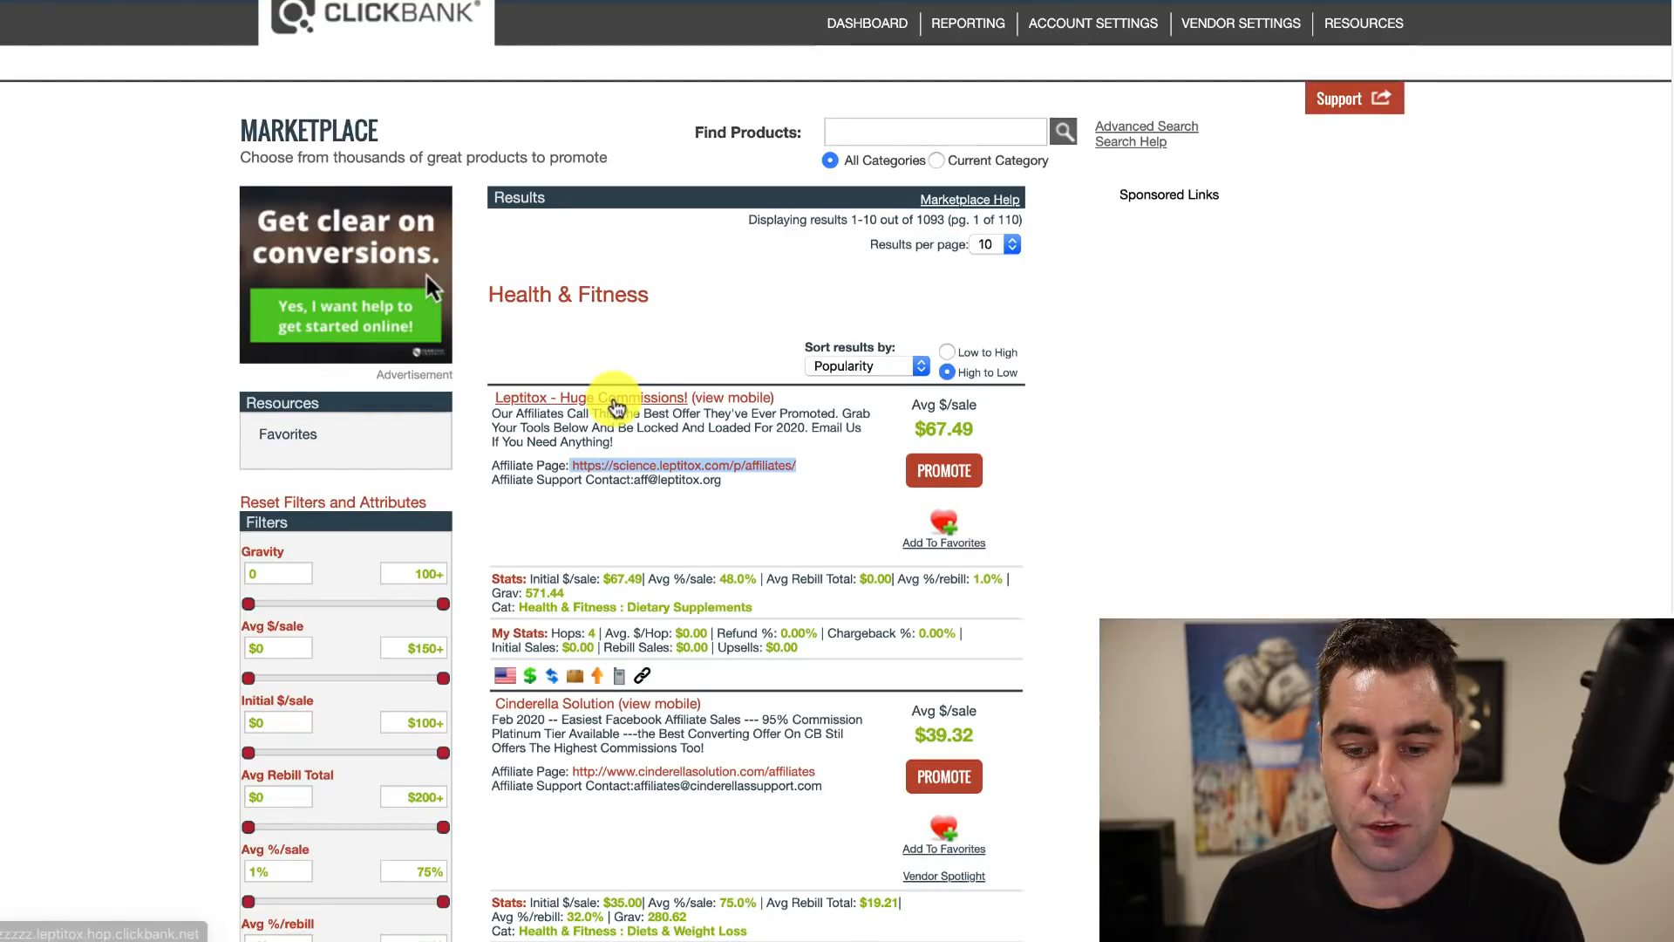
# Open the Leptitox product page from its marketplace listing and look it over
pyautogui.rightClick(630, 412)
pyautogui.click(627, 408)
pyautogui.click(436, 2)
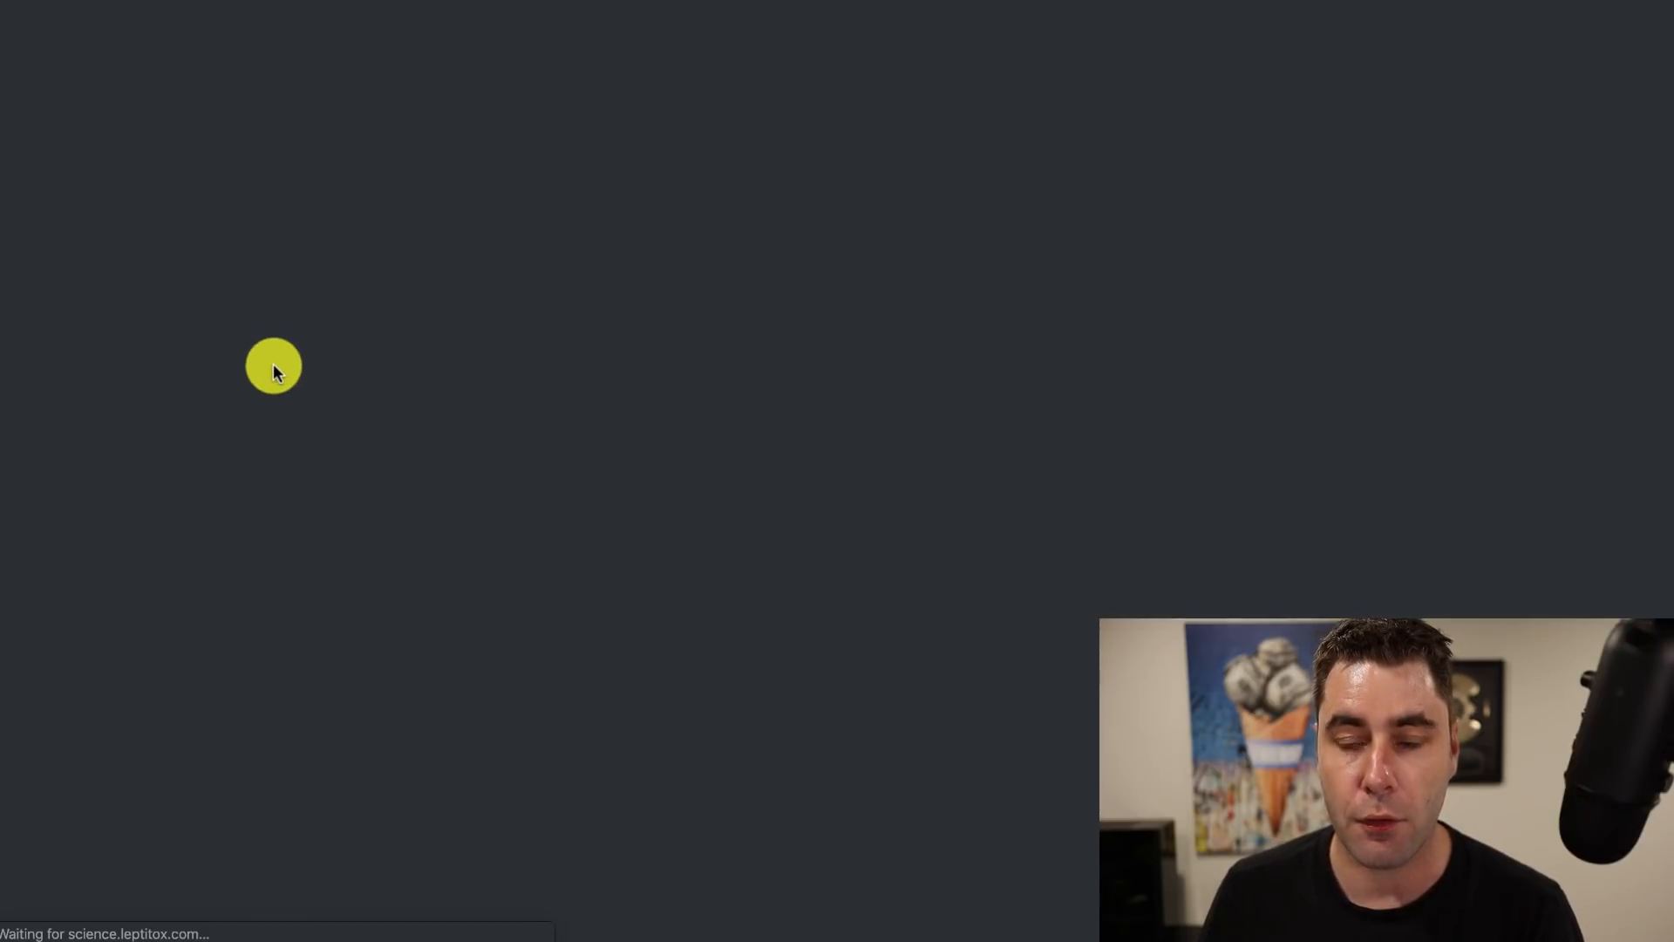
pyautogui.scroll(-8, 274, 364)
pyautogui.scroll(8, 274, 363)
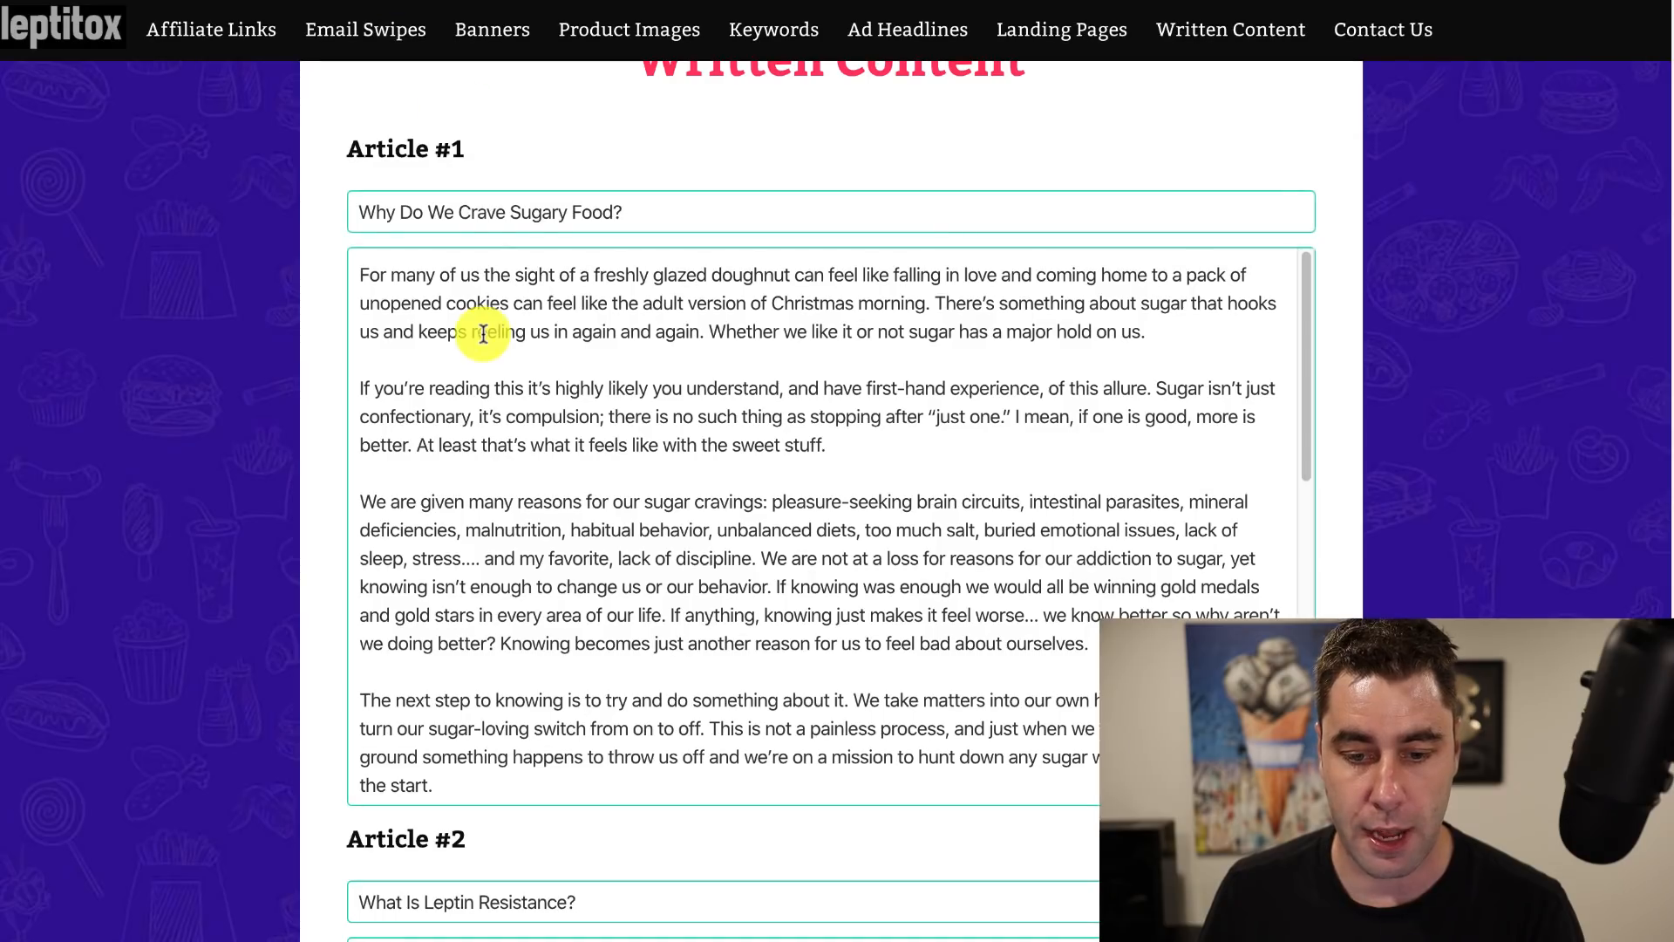
# Look back over the Leptitox affiliate page from the written content up to its beginning
pyautogui.scroll(1, 482, 334)
pyautogui.scroll(20, 482, 334)
pyautogui.scroll(-7, 482, 334)
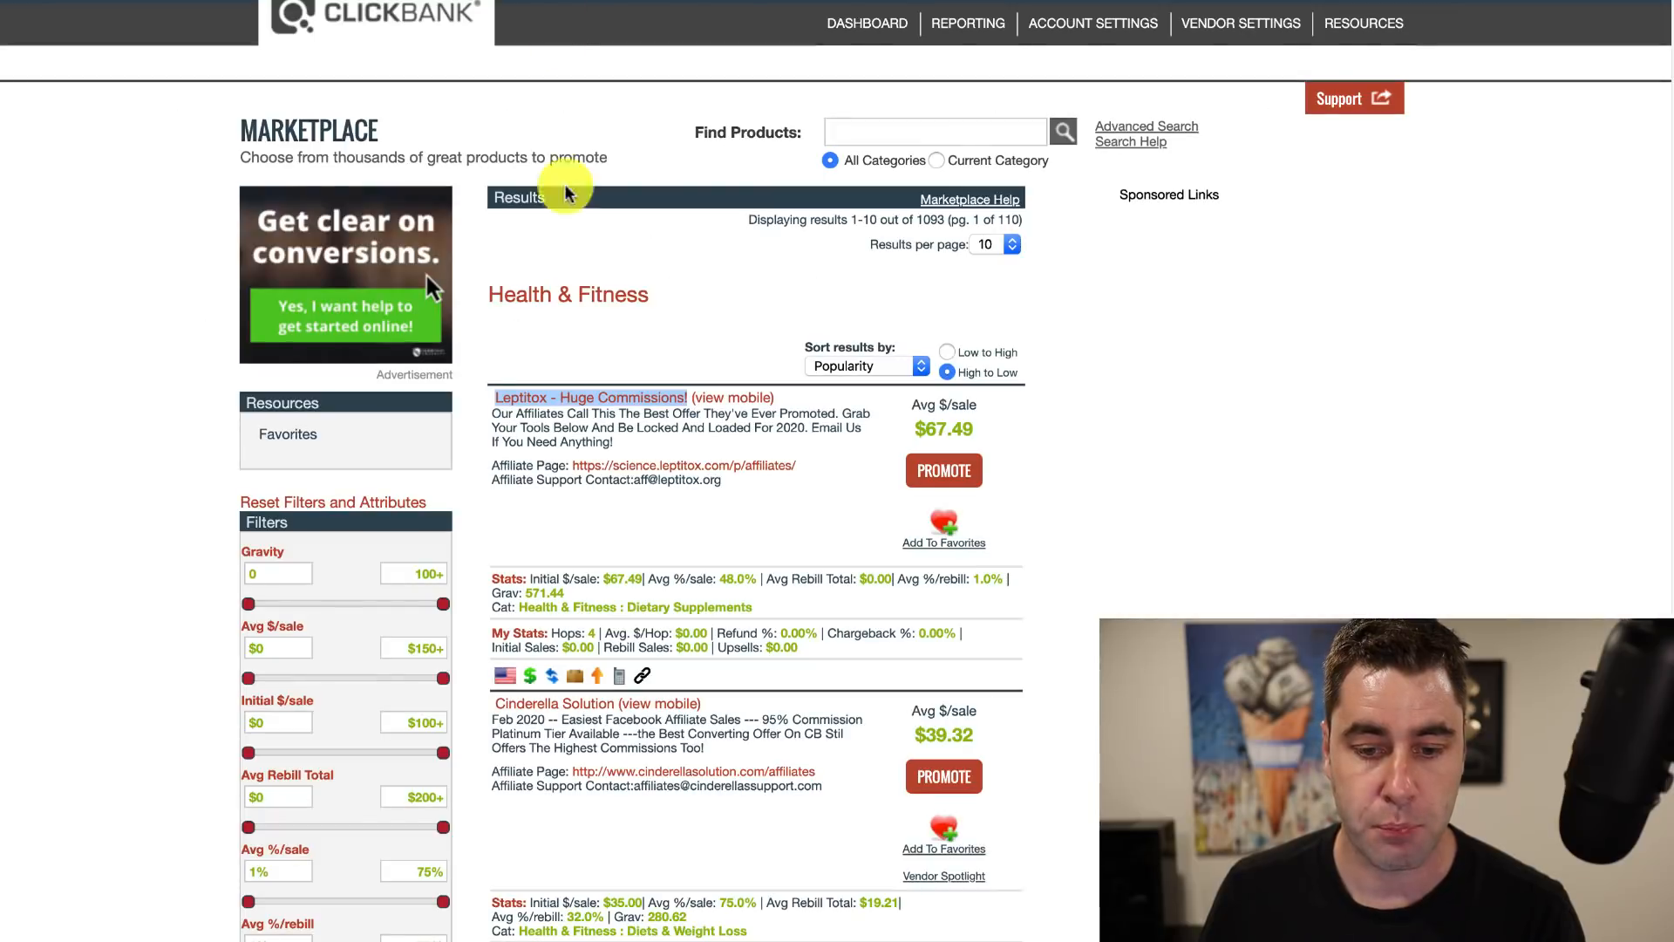
# Open the HopLink generator for the Leptitox offer in the marketplace, view its fields and close it
pyautogui.click(90, 346)
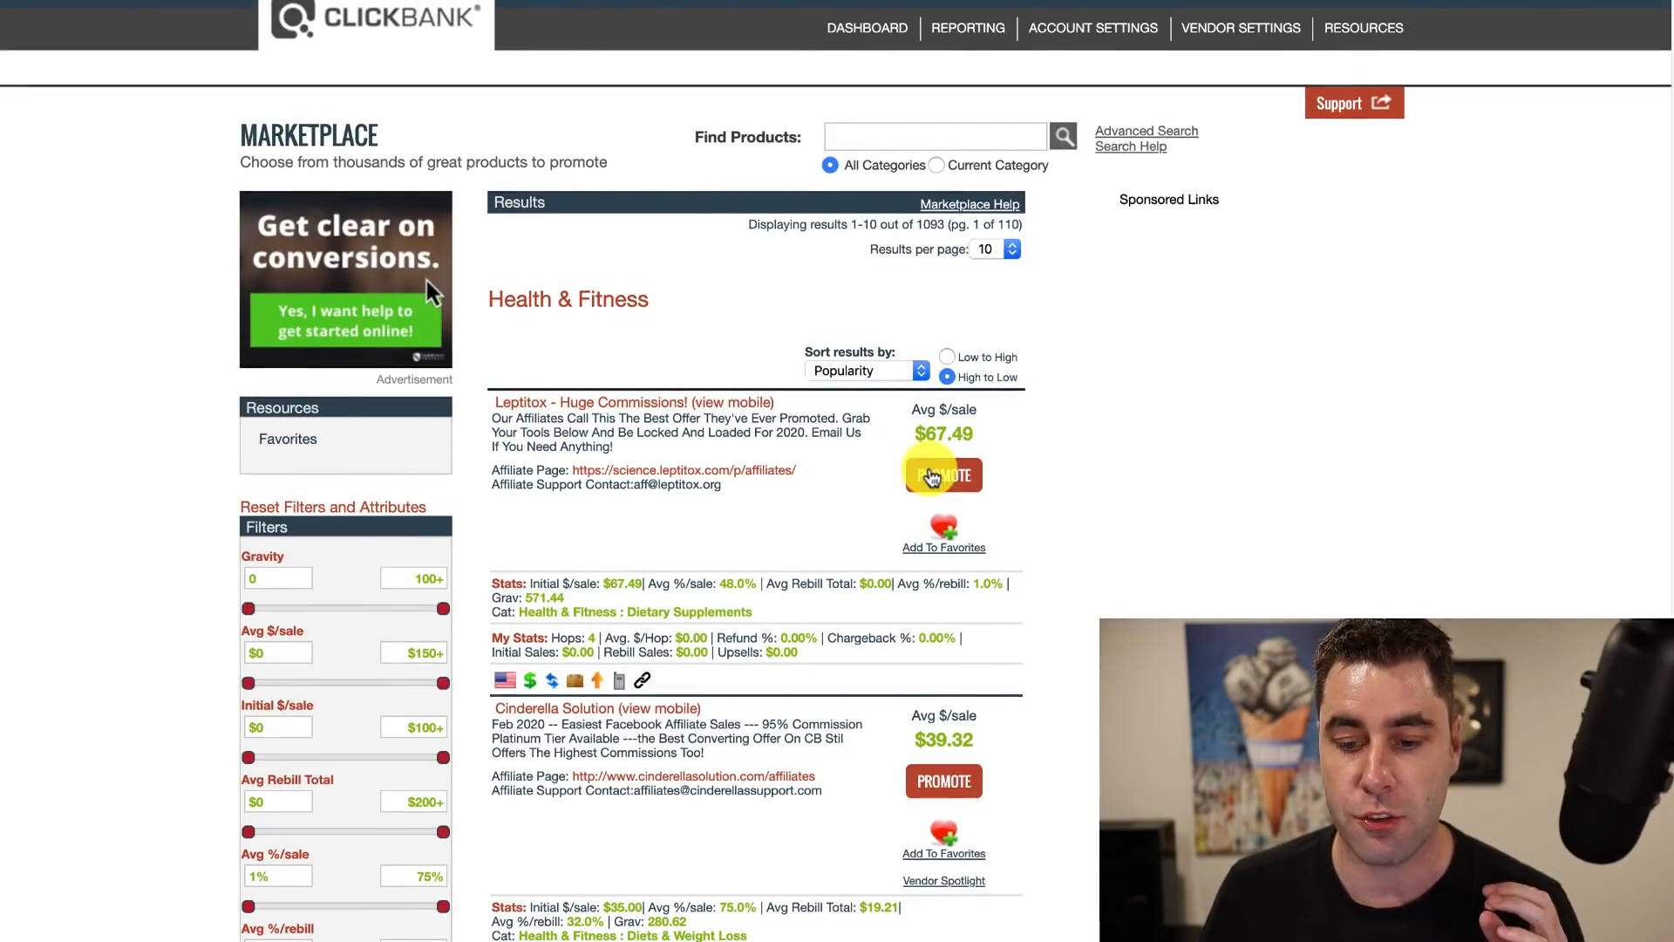
pyautogui.click(936, 477)
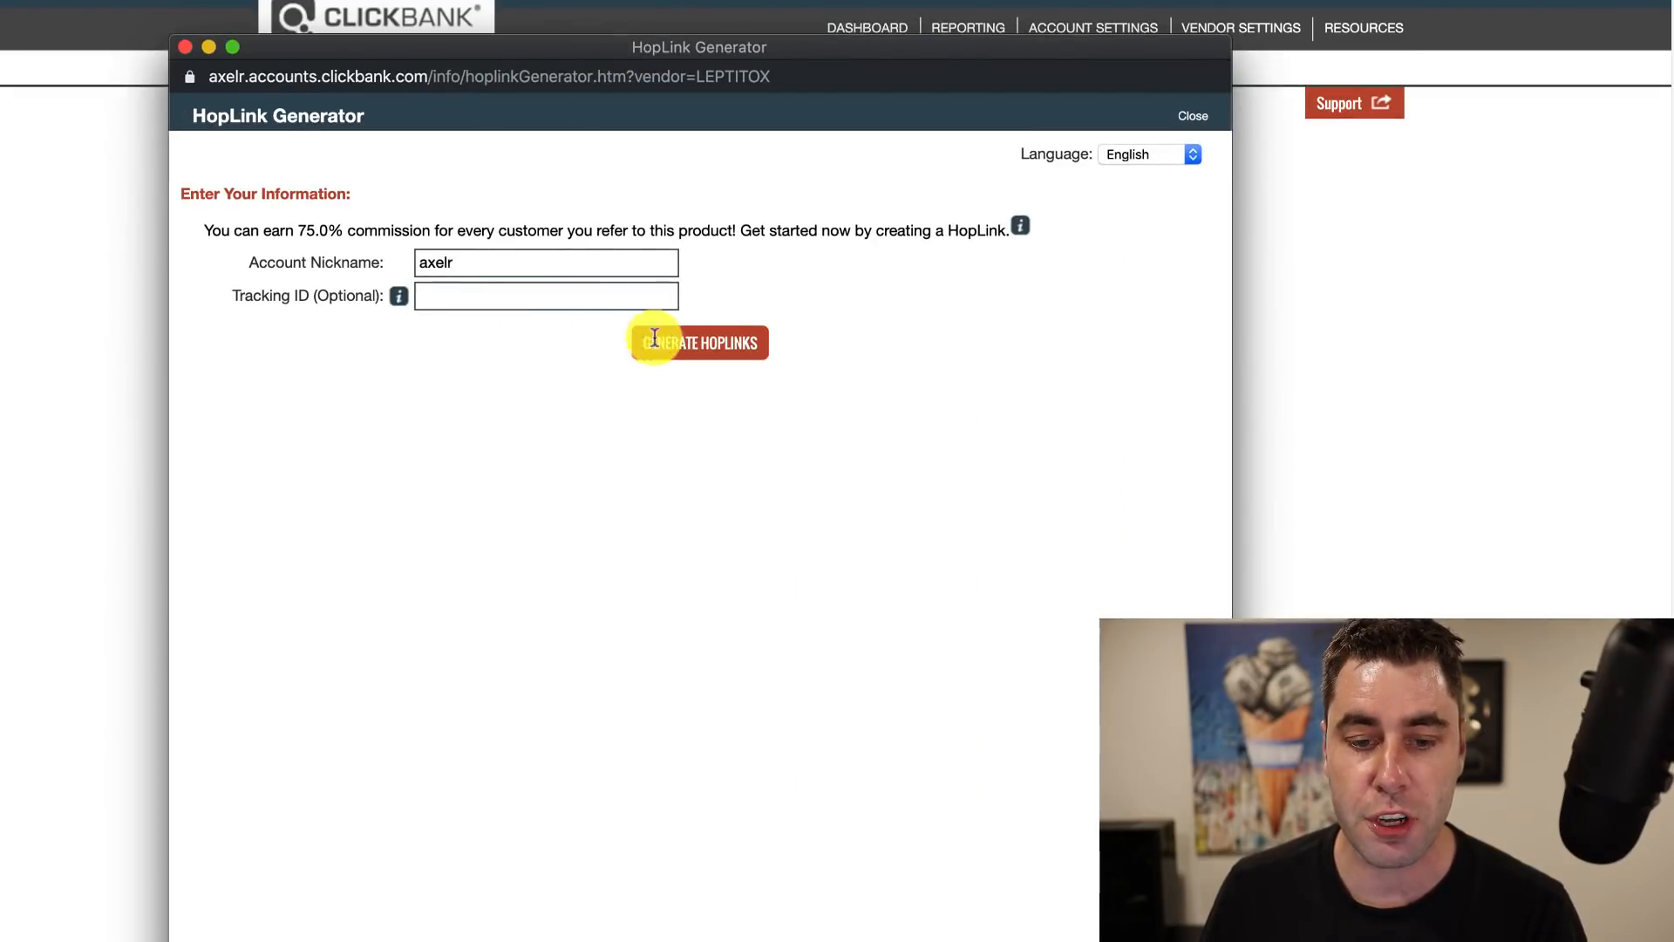
pyautogui.click(185, 47)
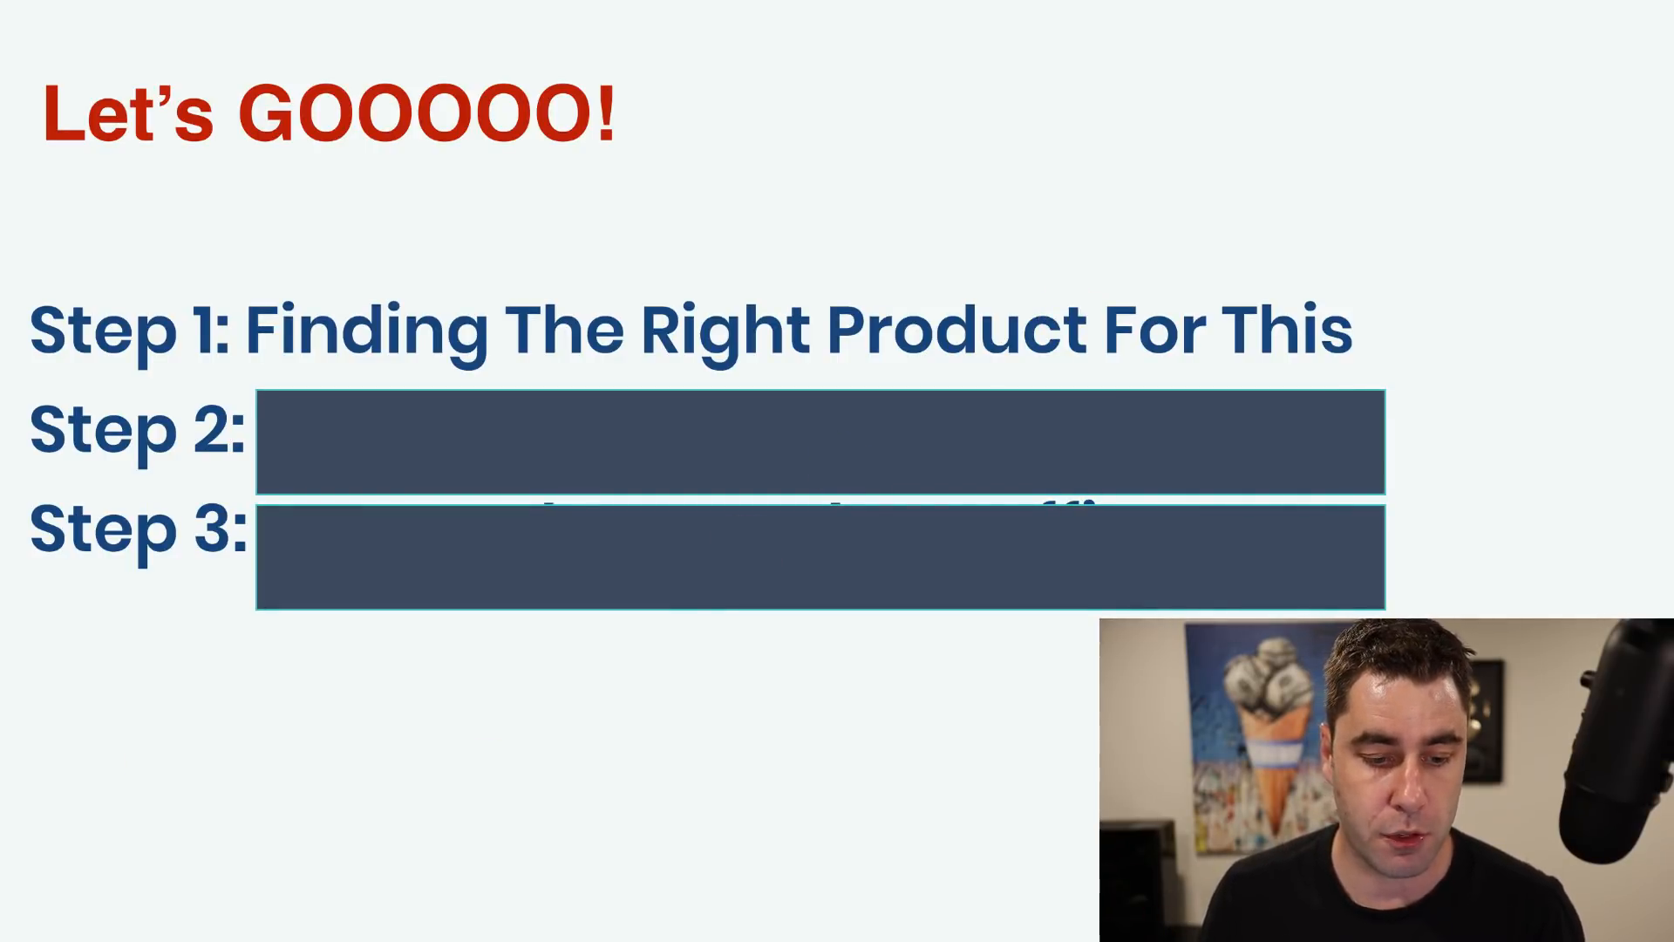
pyautogui.press('Right')
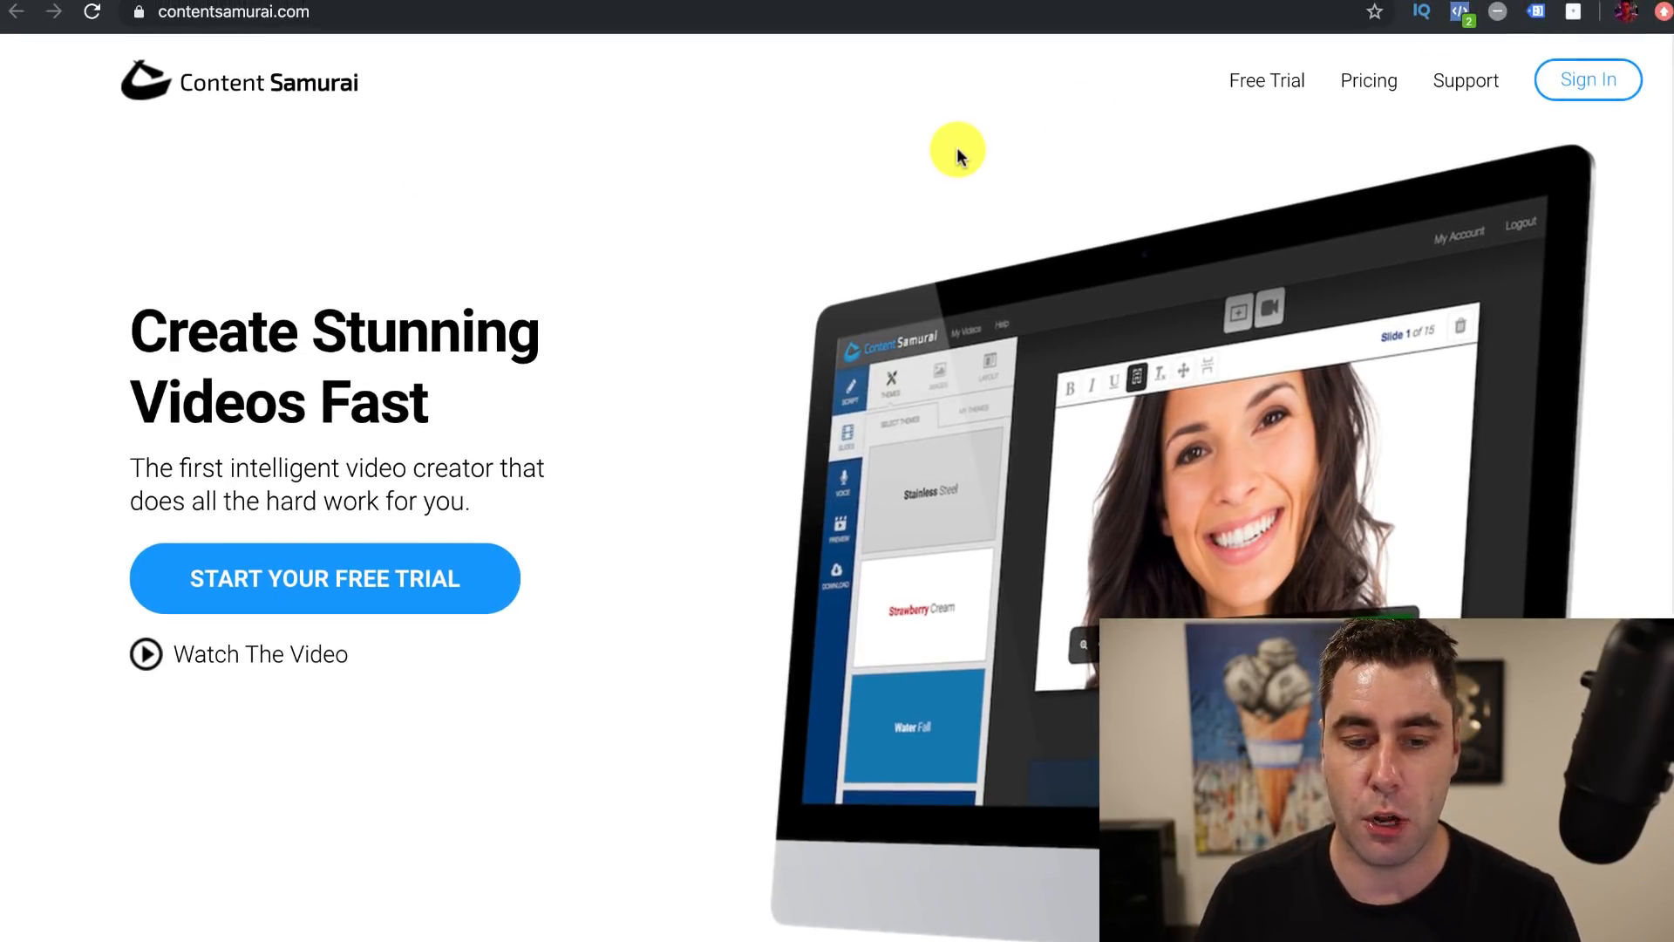
# Look over the Content Samurai home page and its pricing plans
pyautogui.scroll(-1, 292, 311)
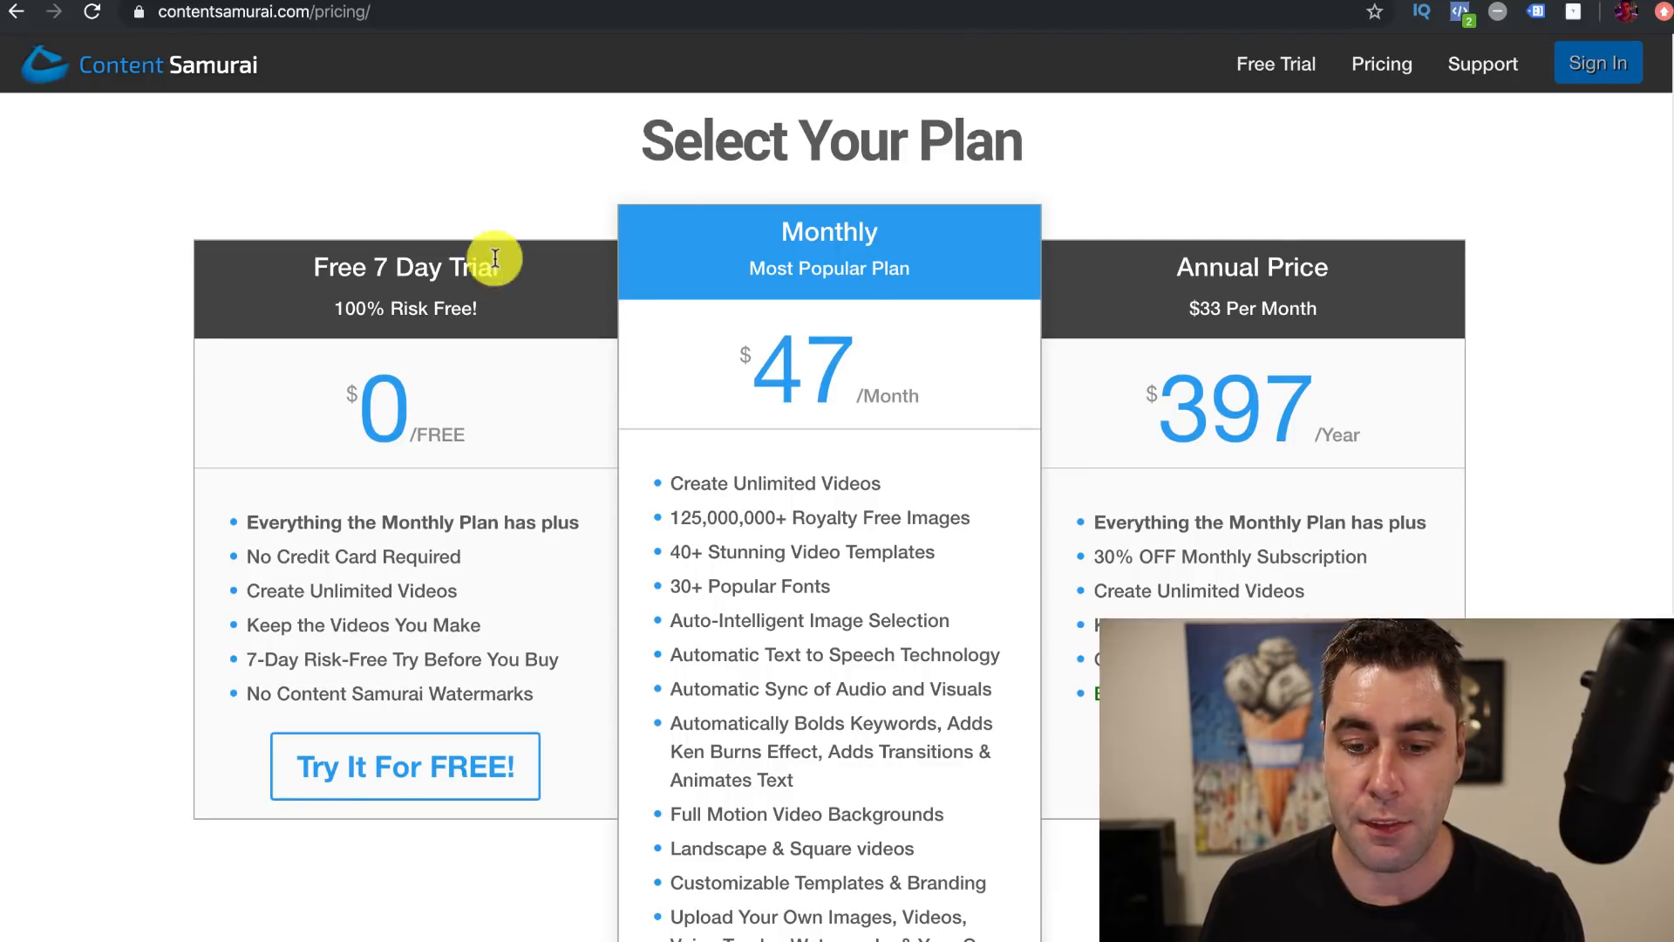
pyautogui.scroll(-1, 462, 252)
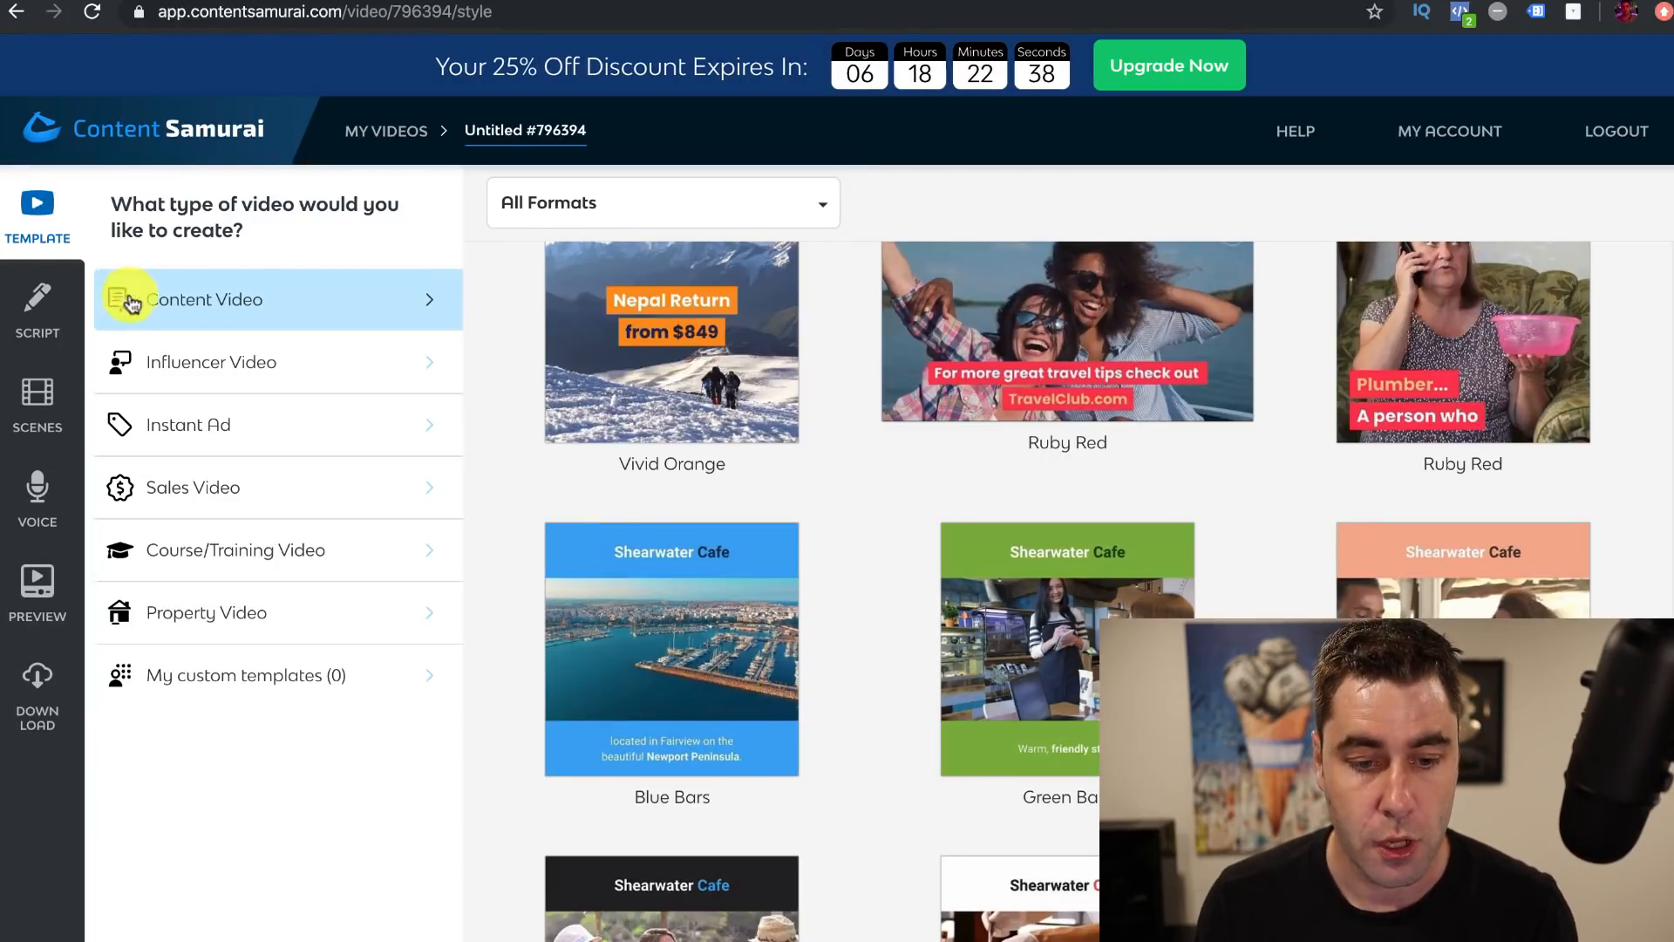
# Browse the Influencer Video, Instant Ad and Sales Video templates for the new video
pyautogui.click(209, 362)
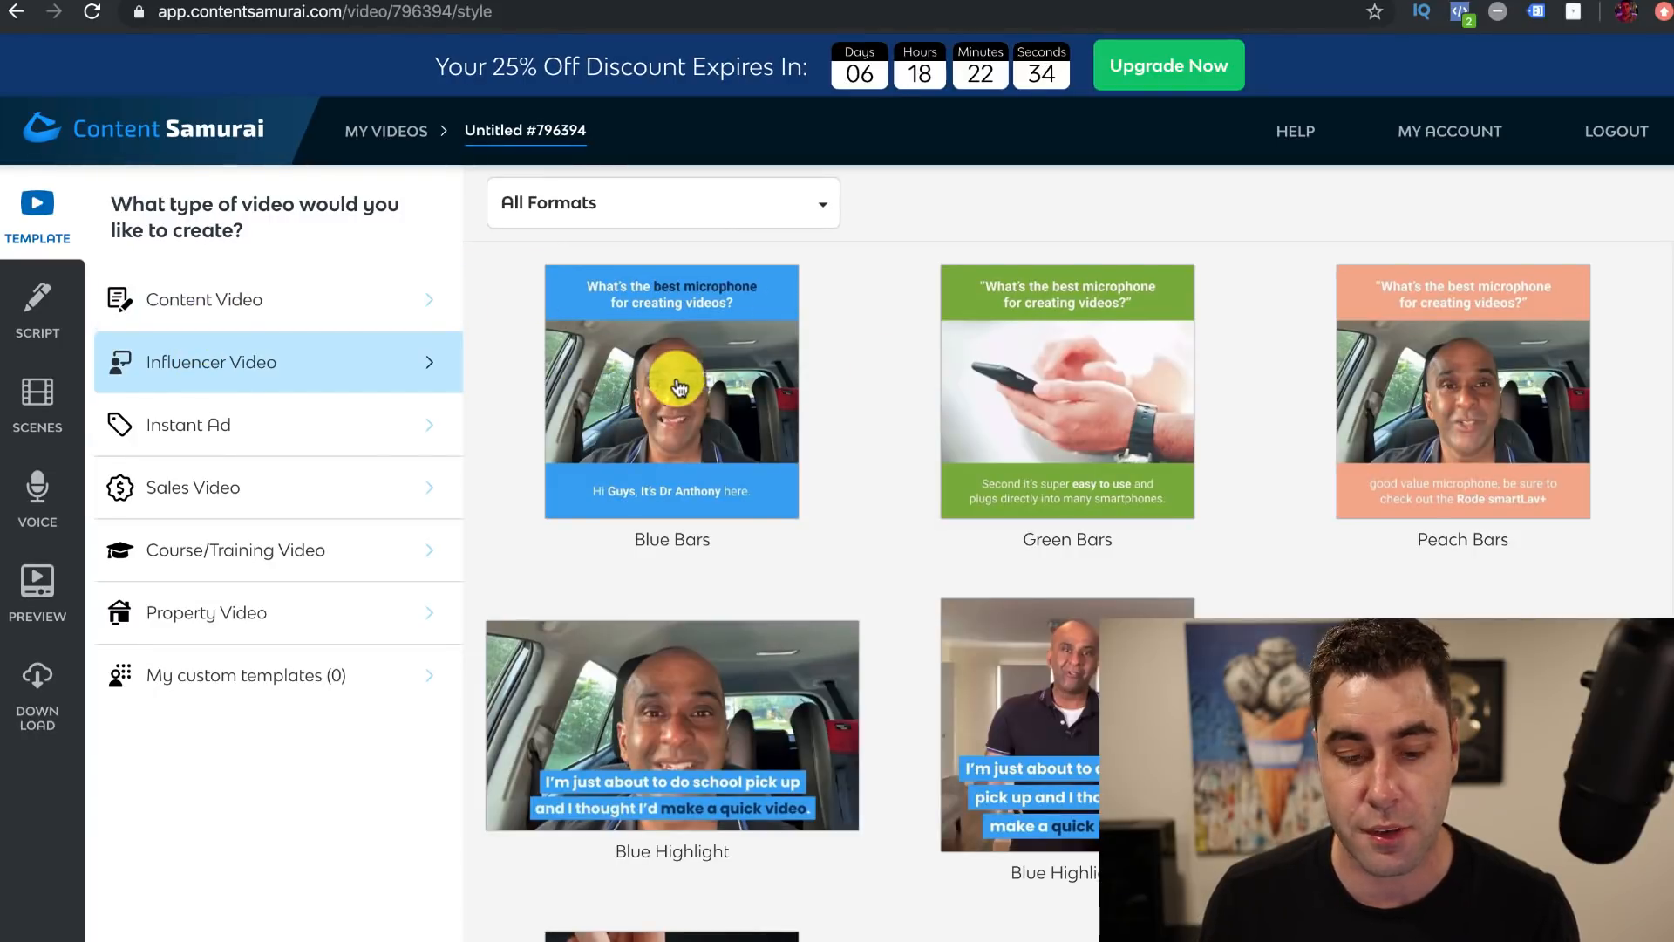
pyautogui.click(218, 427)
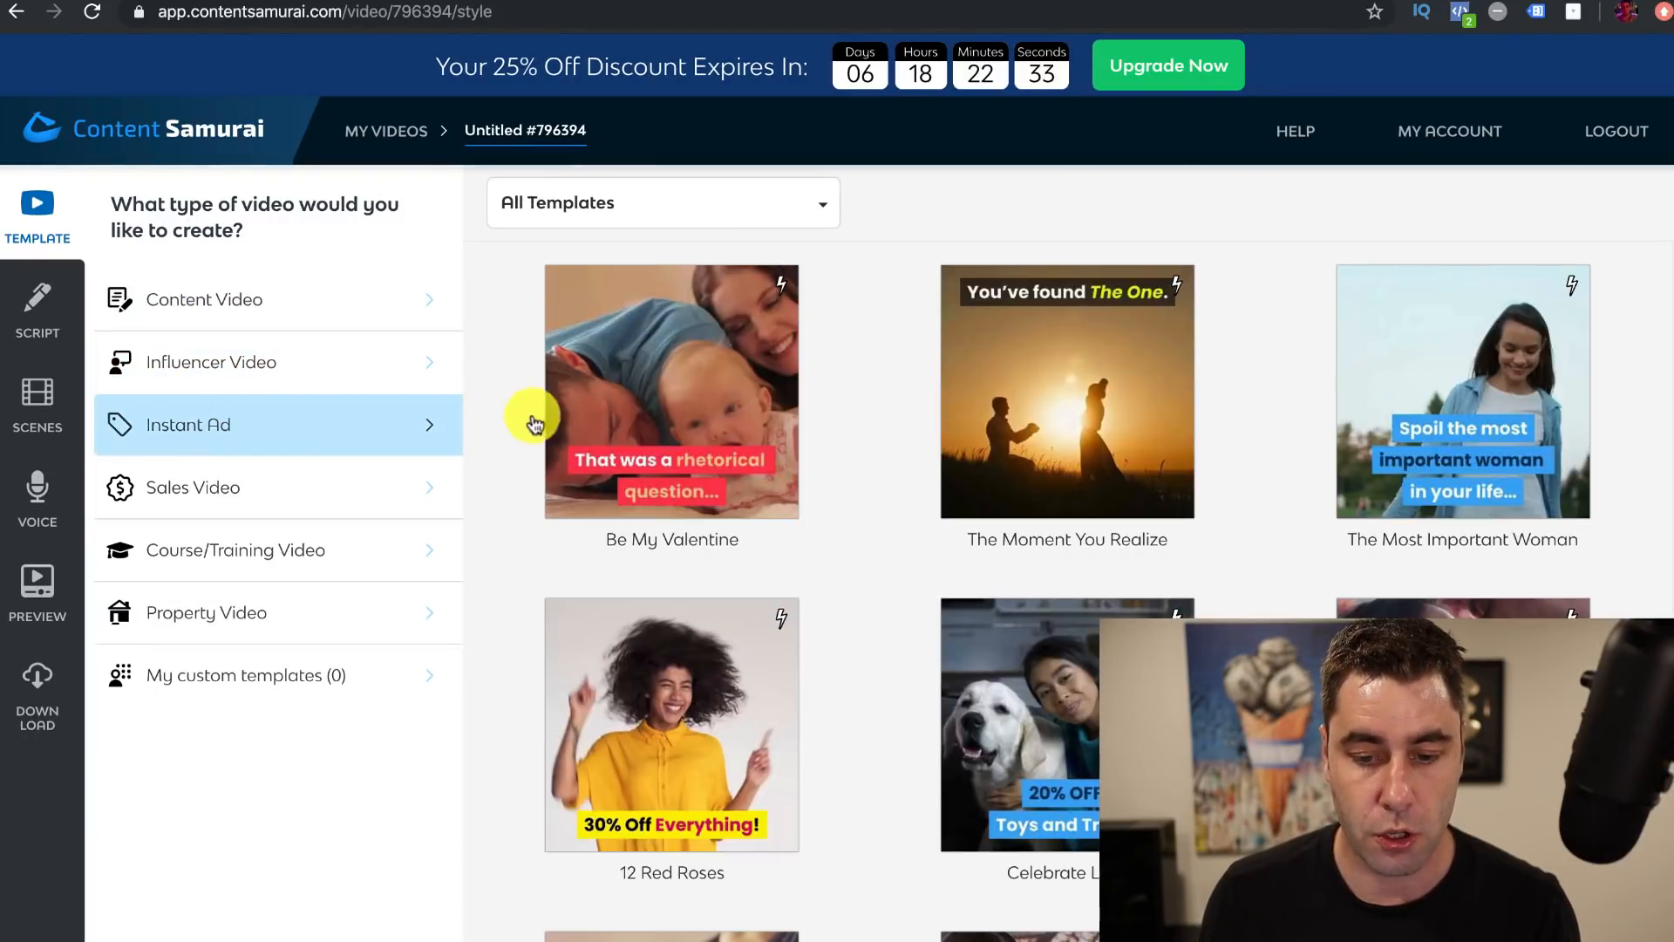
pyautogui.click(265, 495)
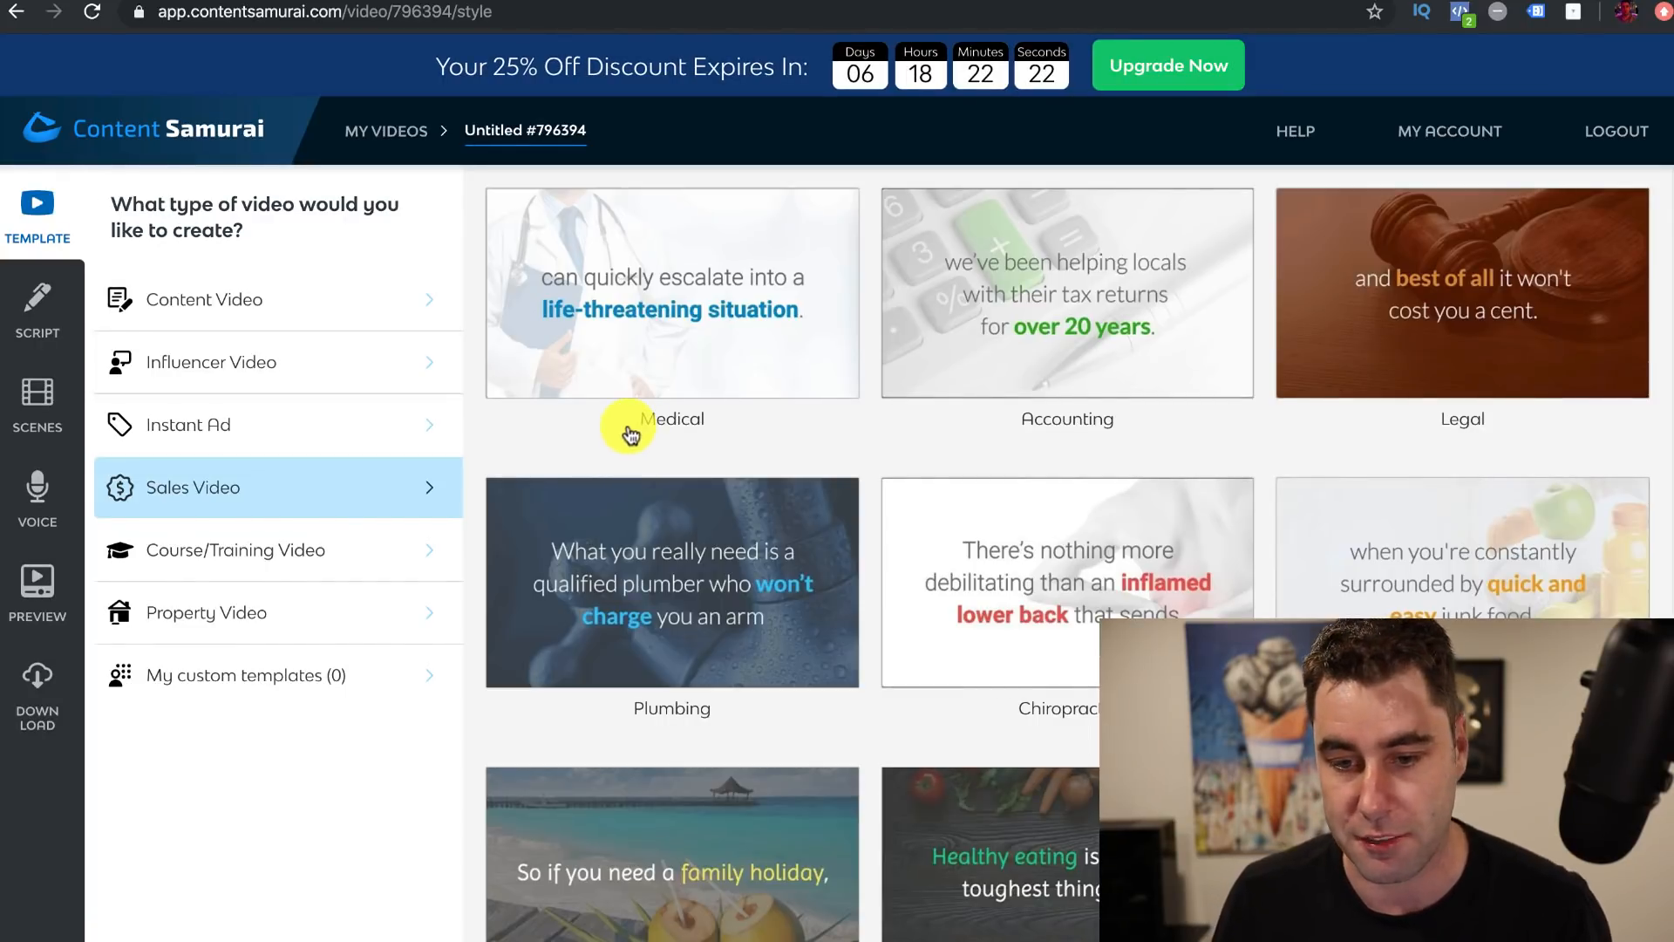
pyautogui.scroll(-8, 920, 384)
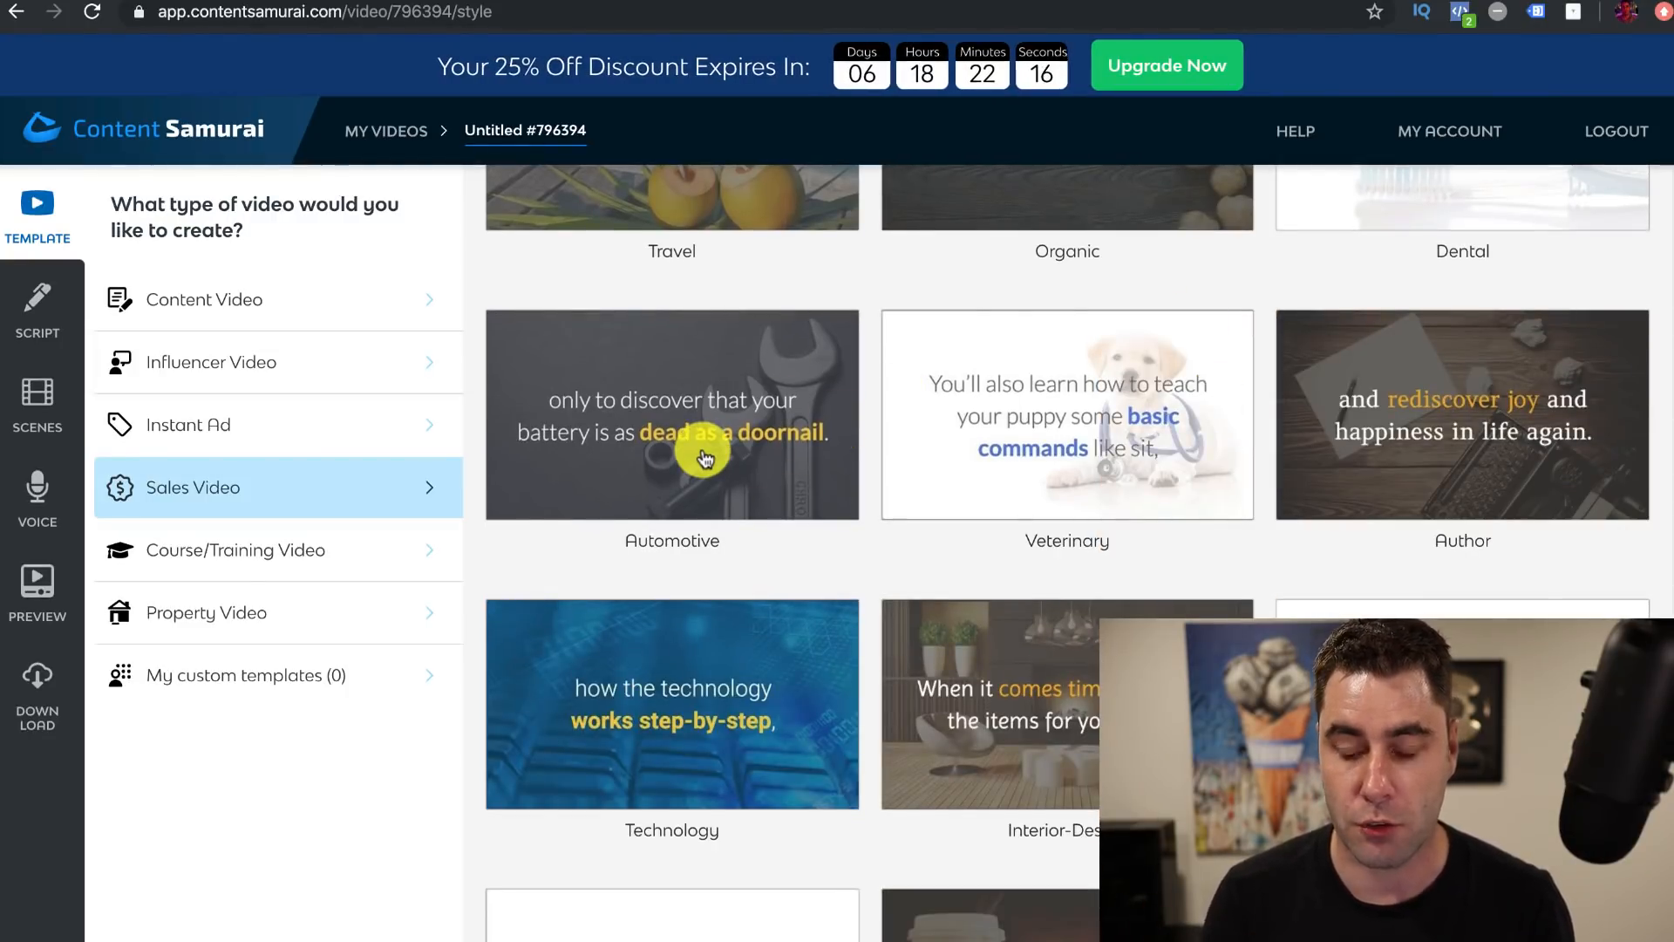
pyautogui.scroll(2, 610, 410)
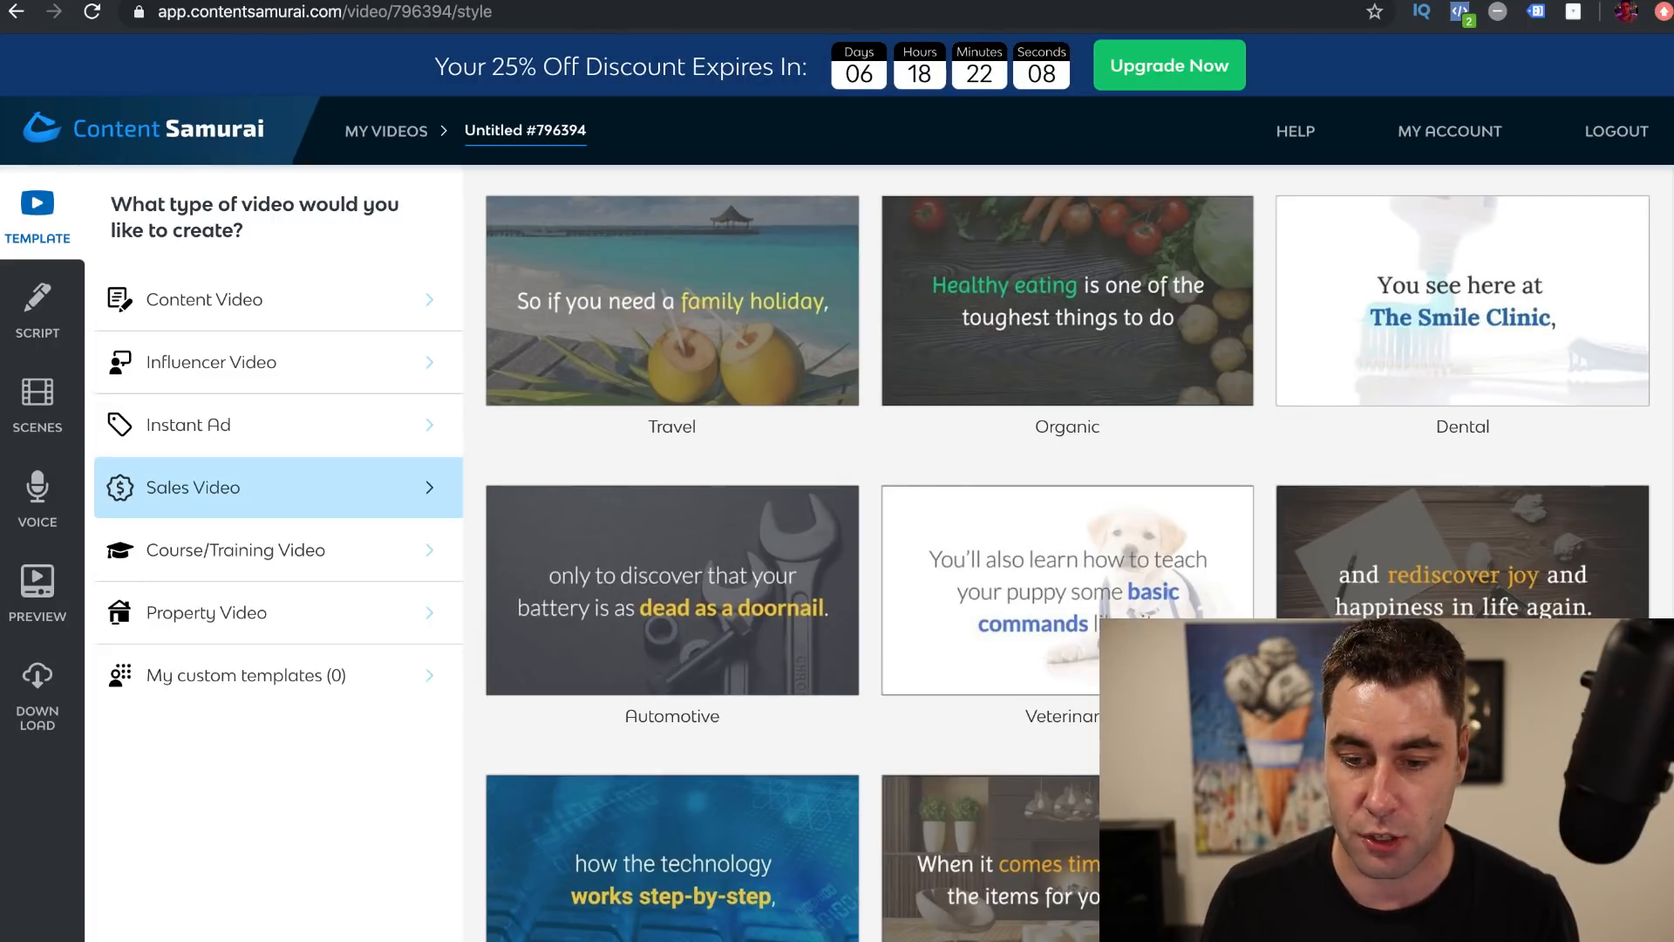
pyautogui.scroll(1, 1047, 379)
pyautogui.scroll(6, 1081, 373)
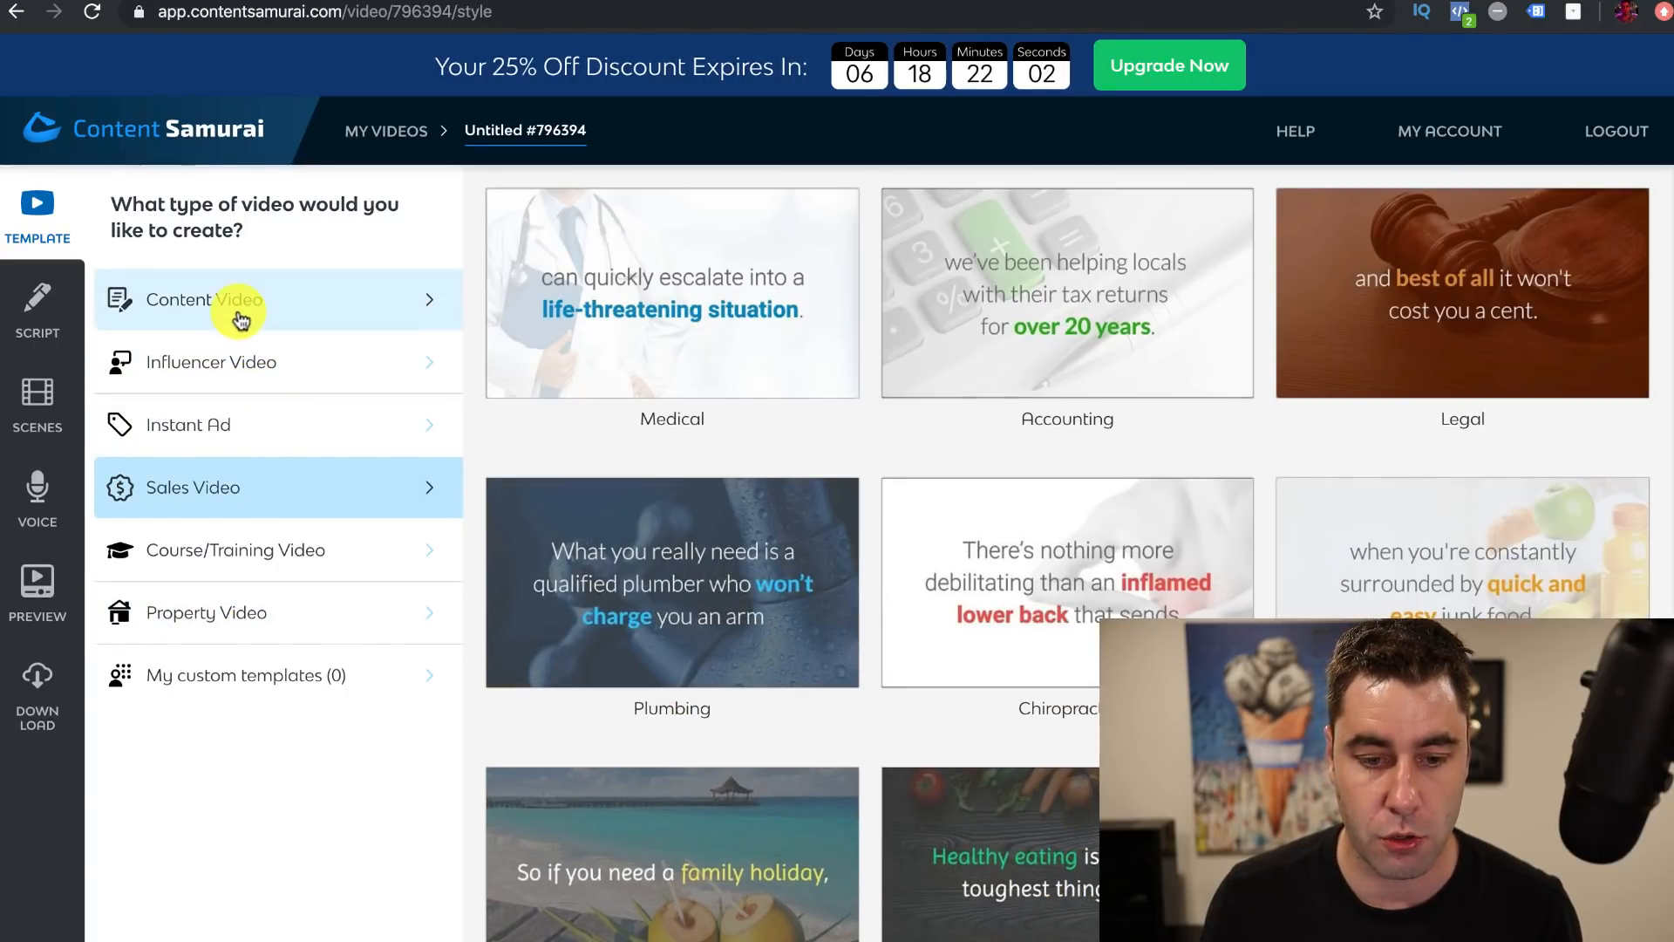
# Choose Content Video as the video type and look through its templates in all formats
pyautogui.click(259, 284)
pyautogui.scroll(-11, 662, 362)
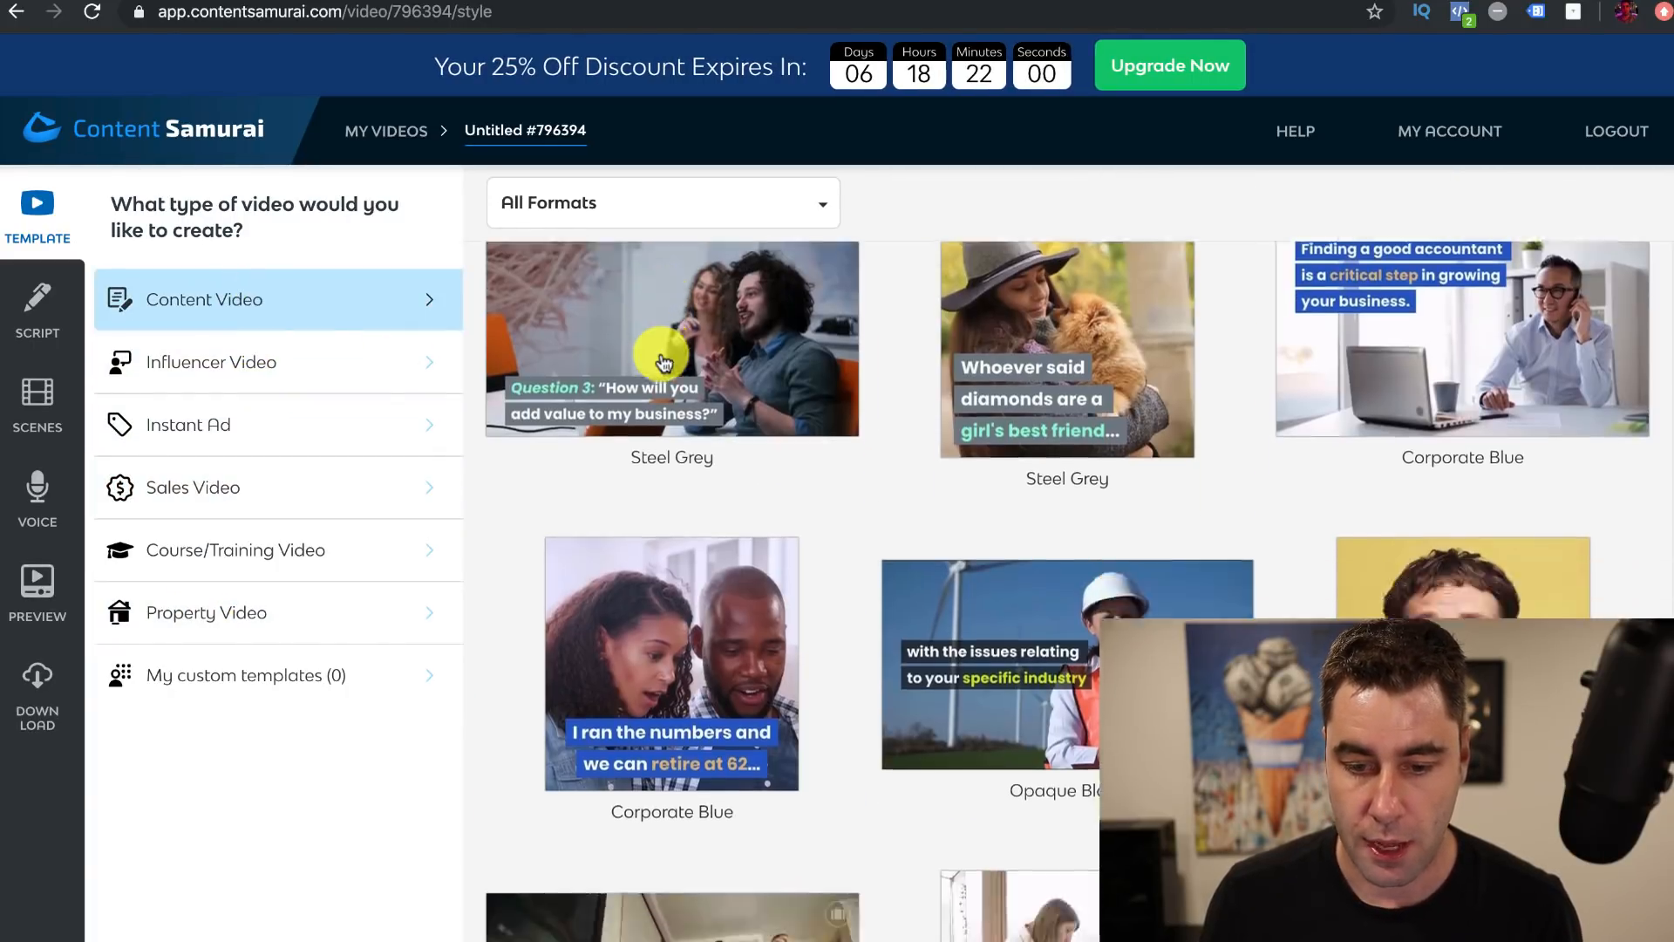
pyautogui.scroll(-6, 663, 362)
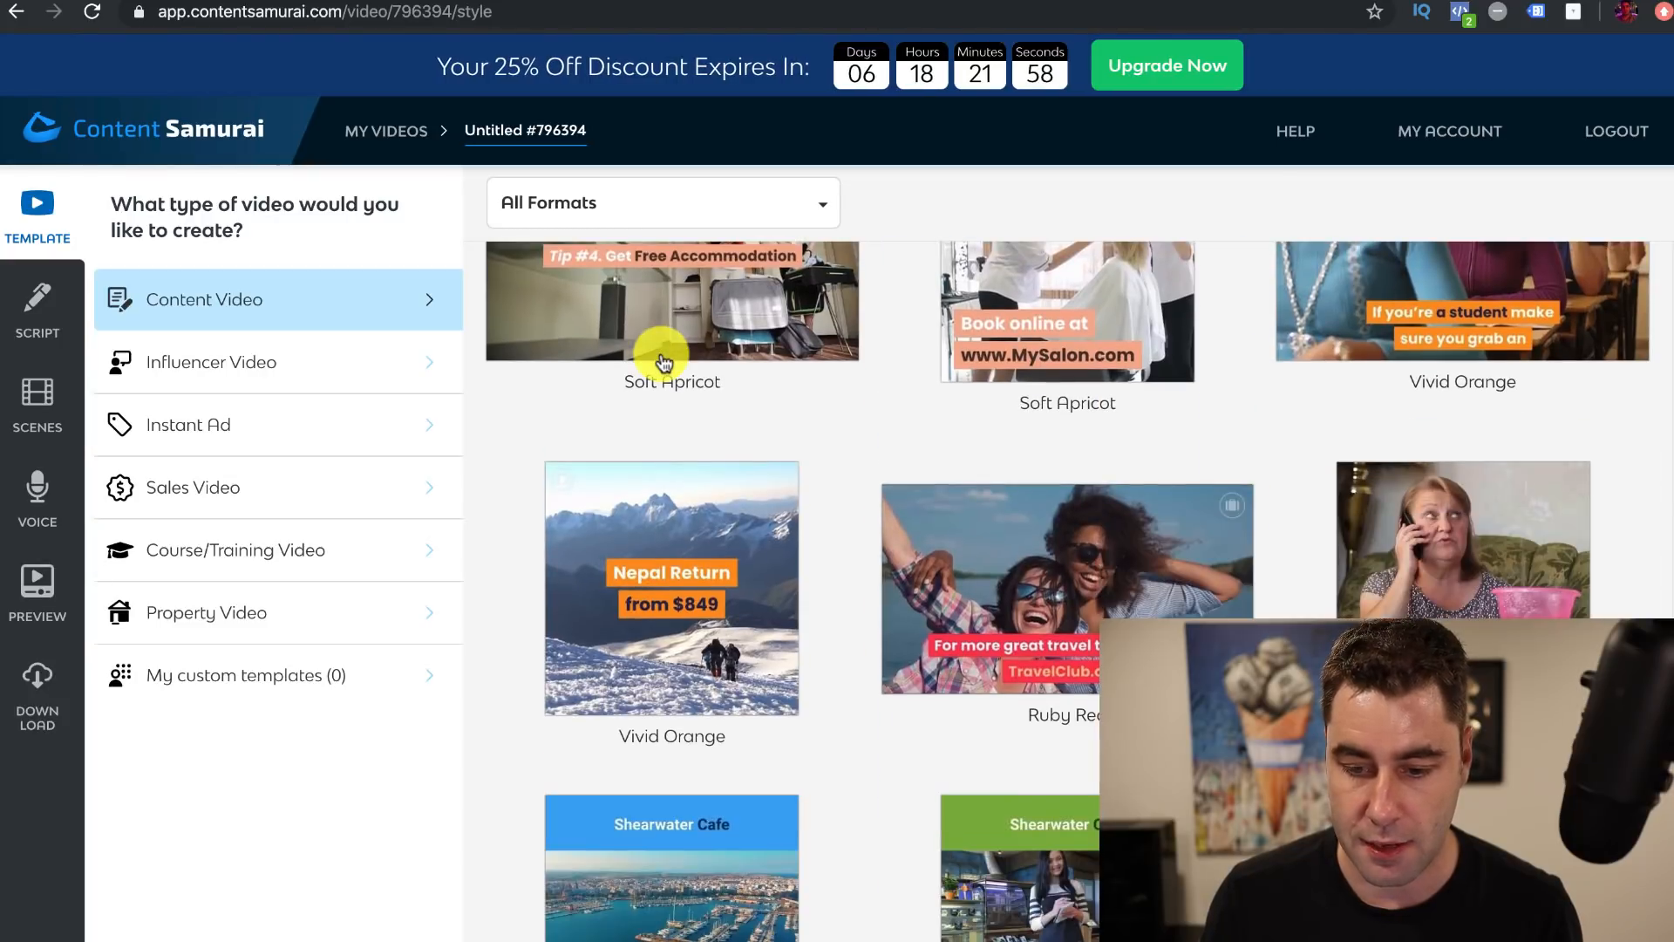
pyautogui.scroll(16, 663, 362)
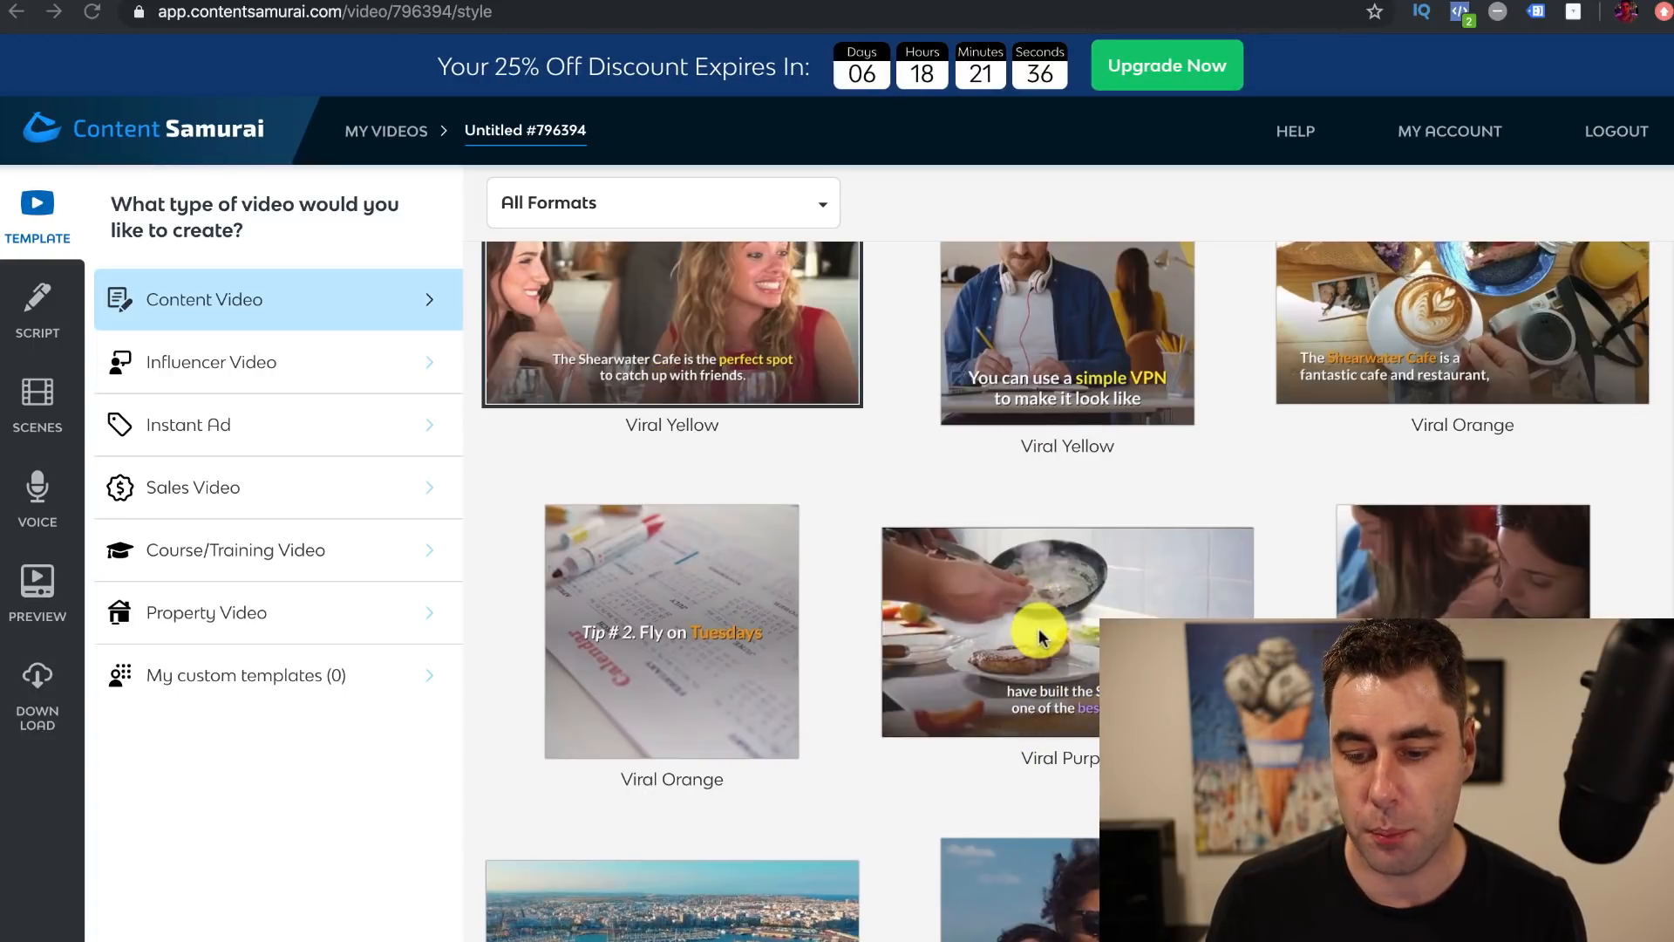
# Preview the landscape Viral Purple template and choose it for the content video
pyautogui.click(1055, 558)
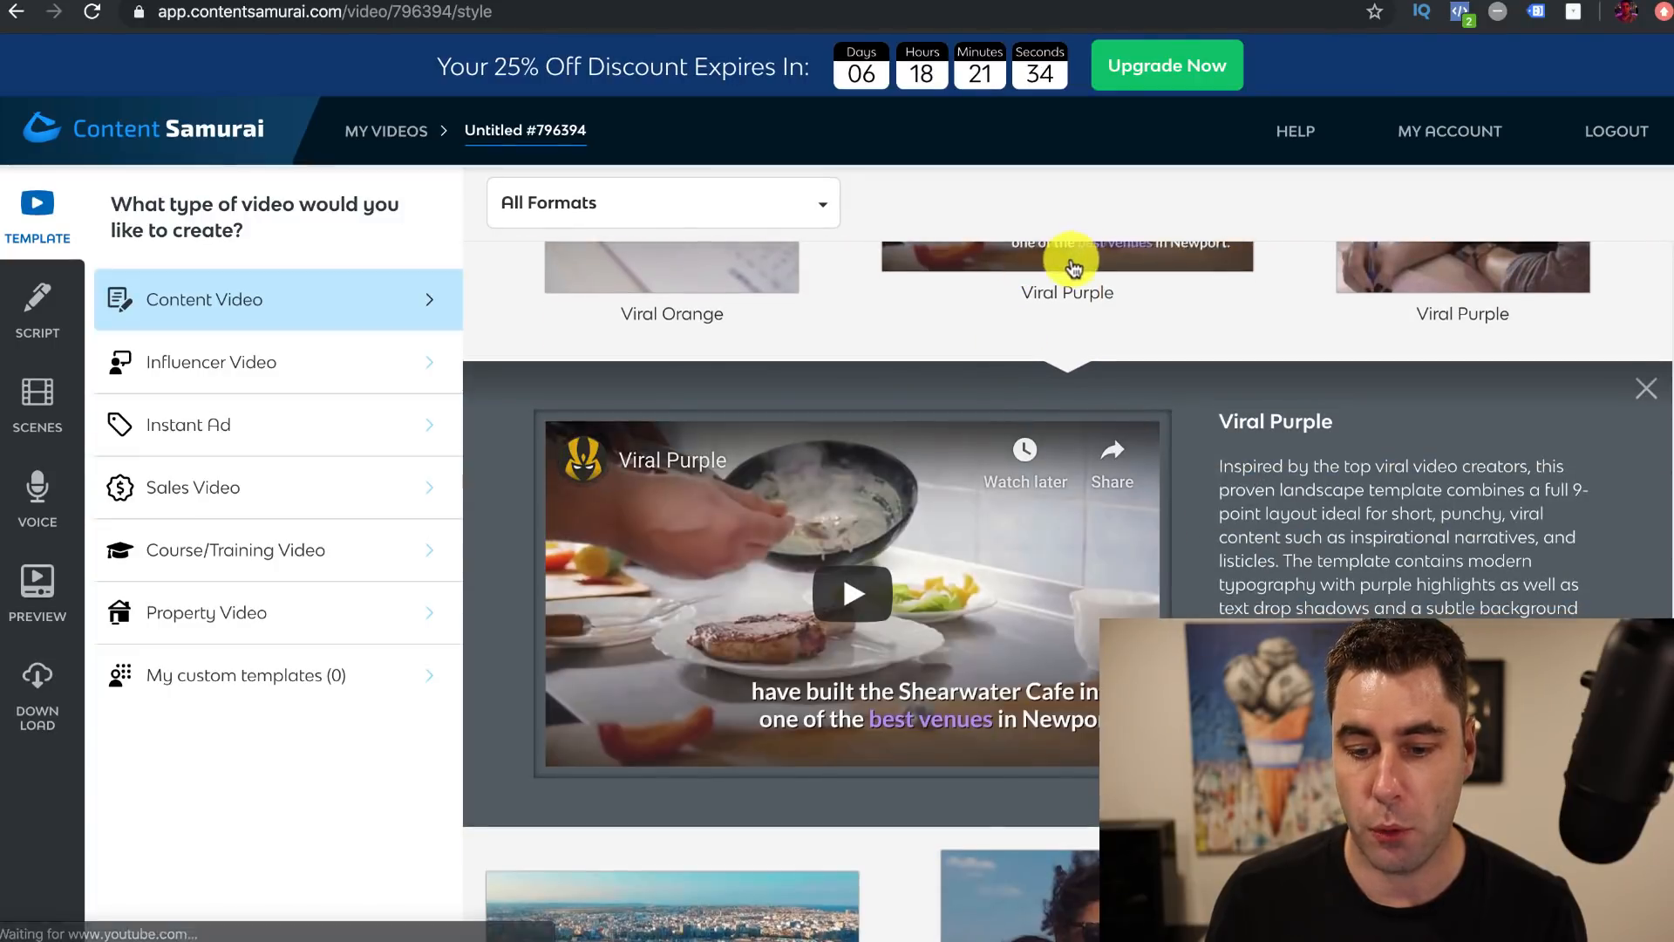
pyautogui.scroll(8, 1084, 463)
pyautogui.scroll(-1, 671, 698)
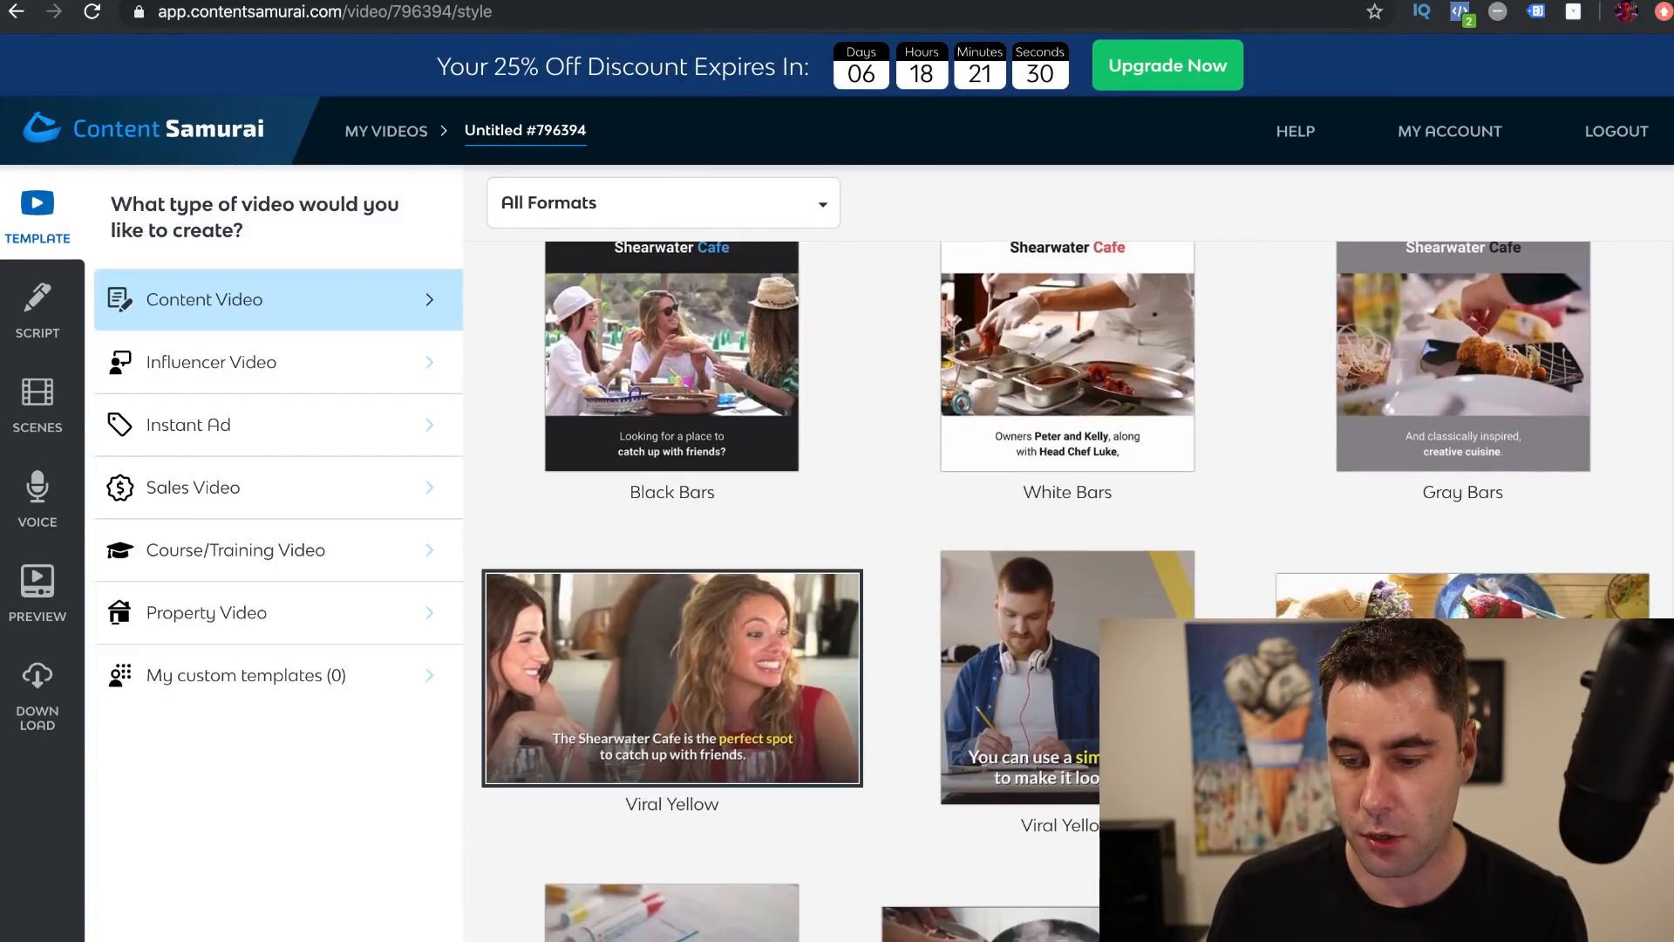
pyautogui.scroll(-1, 1066, 592)
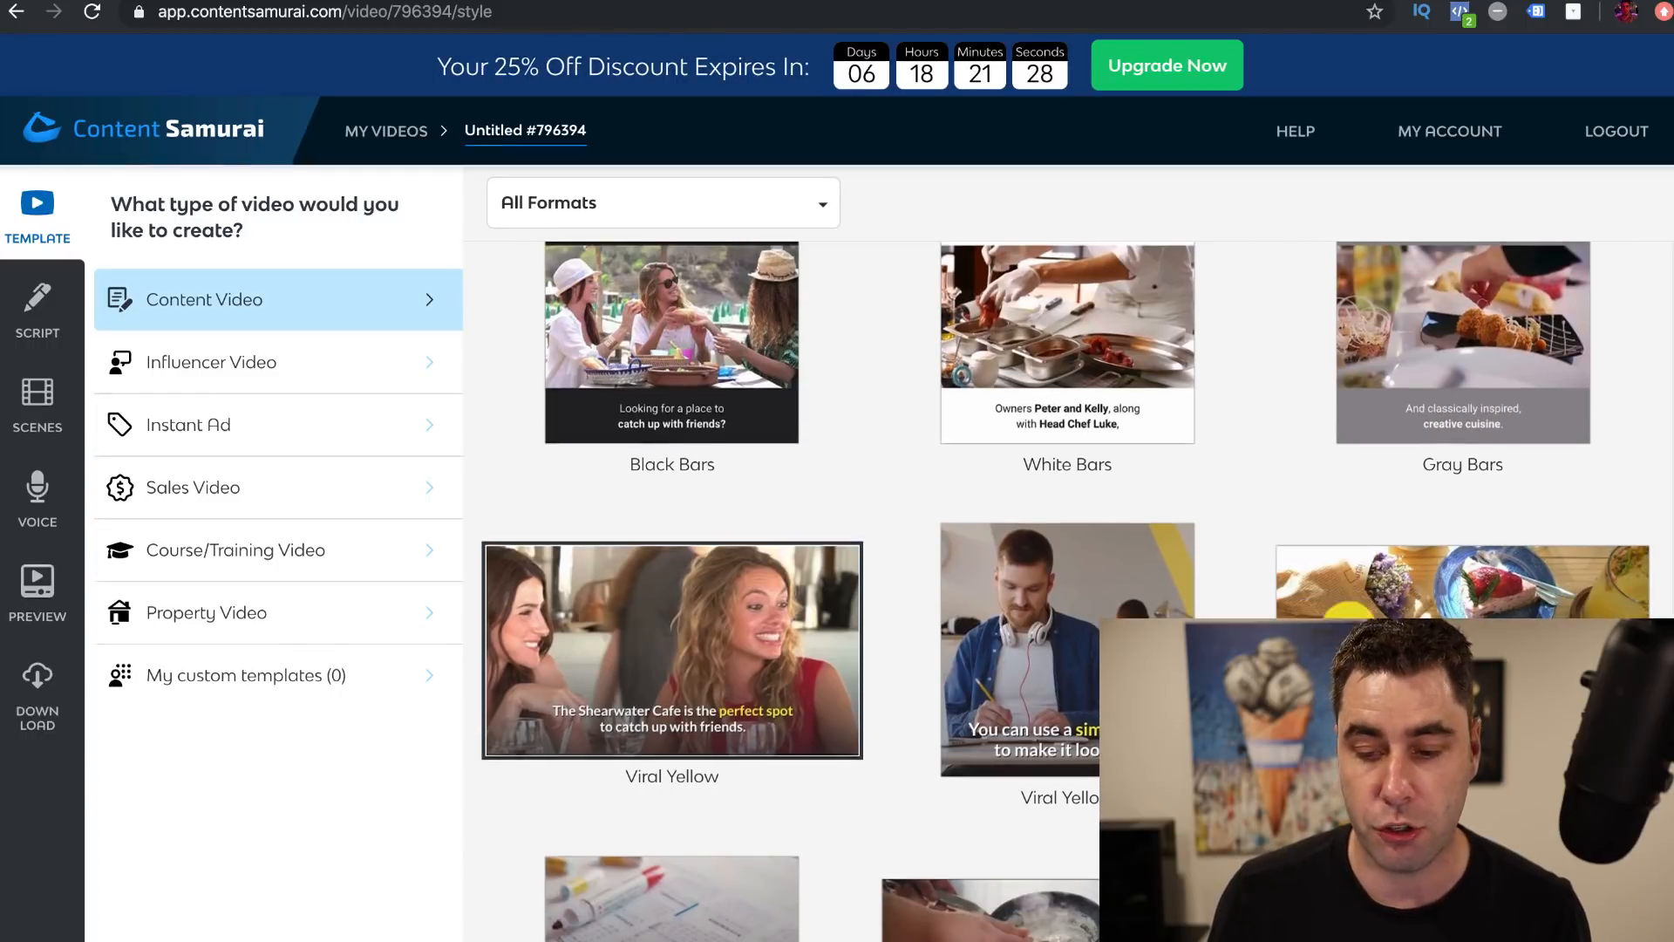
pyautogui.scroll(-5, 1058, 647)
pyautogui.scroll(-1, 1077, 774)
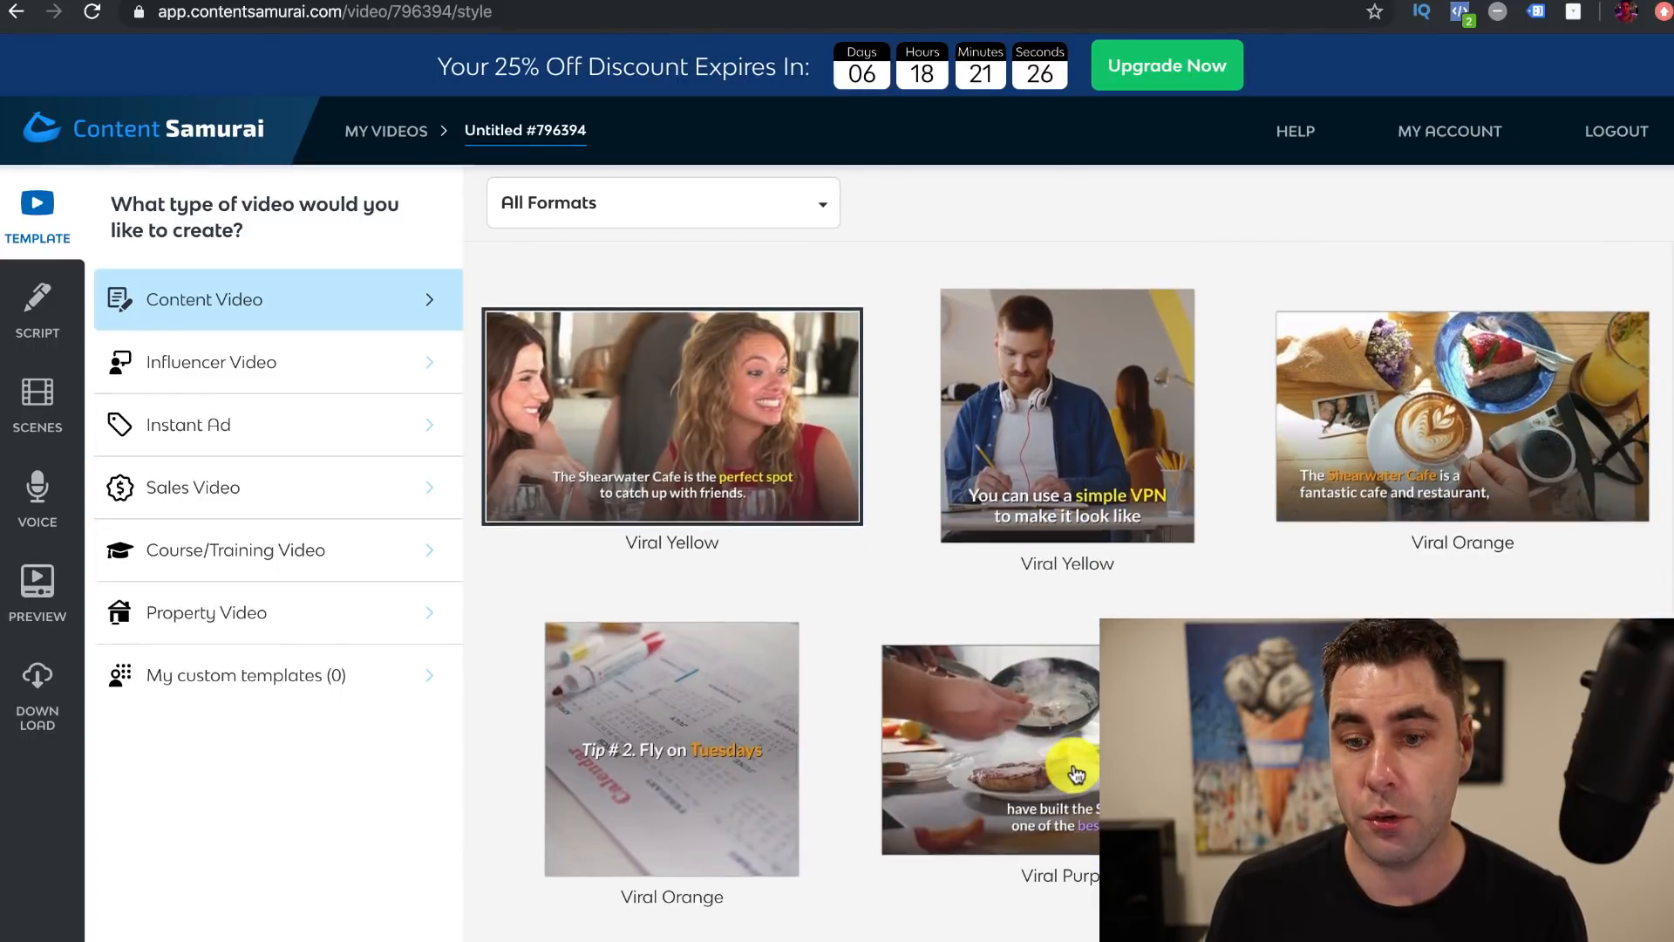
pyautogui.click(1077, 775)
pyautogui.scroll(-5, 965, 598)
pyautogui.scroll(-5, 1291, 645)
pyautogui.click(1413, 736)
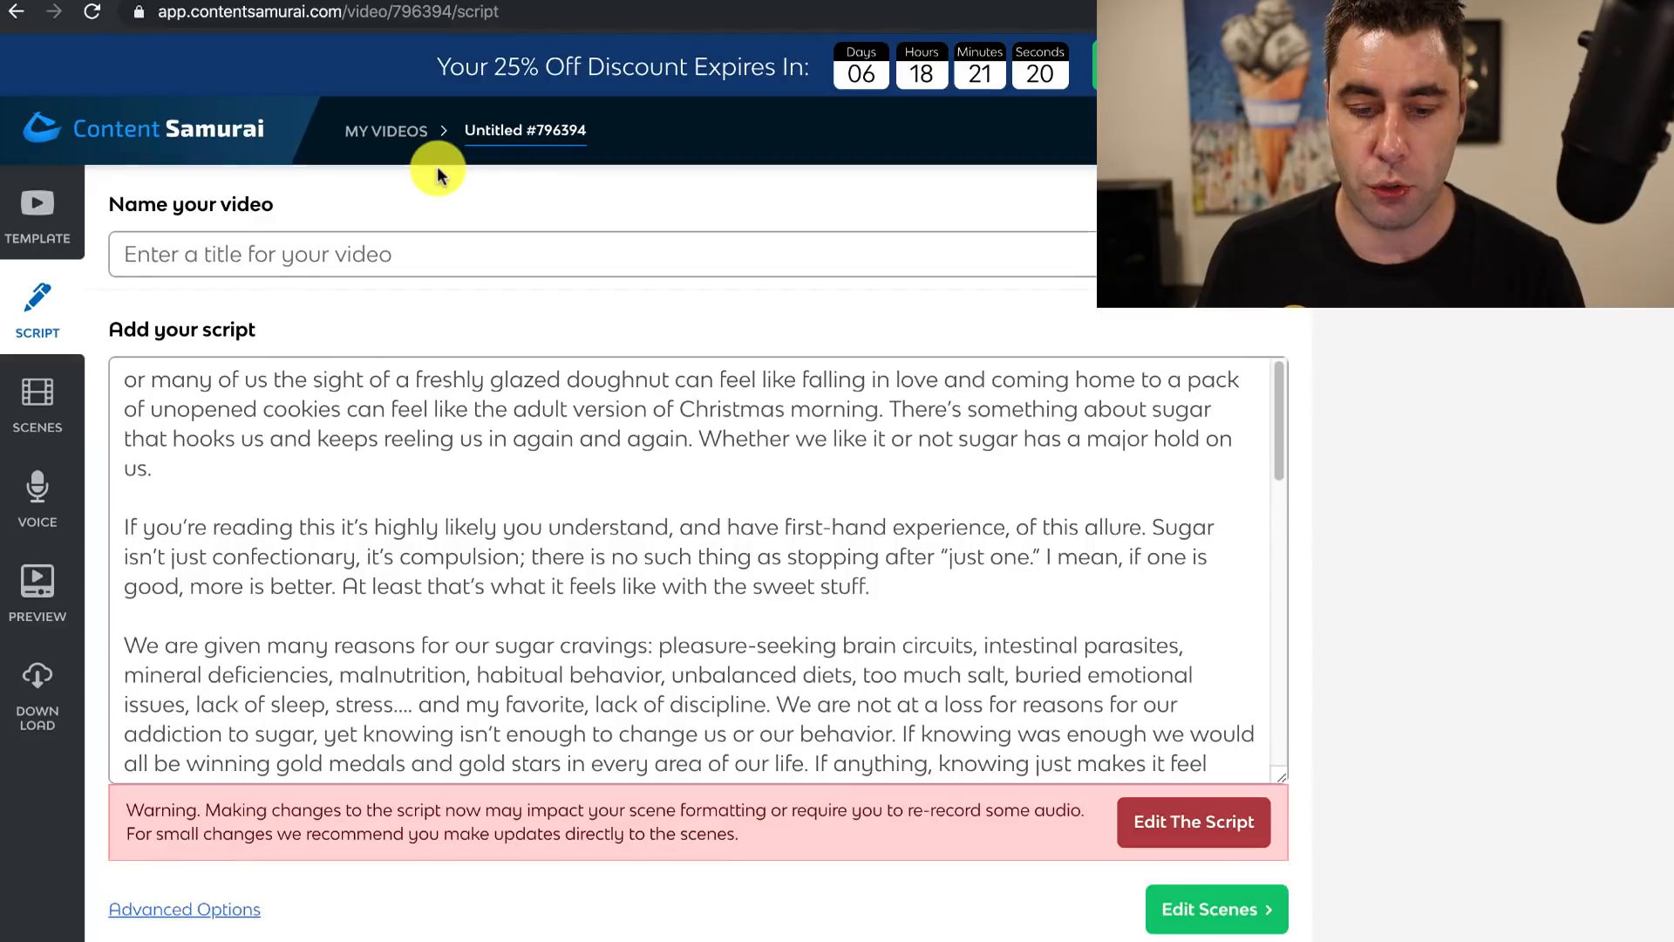
# Switch to the Leptitox affiliate page and copy the full text of Article #1, "Why Do We Crave Sugary Food?"
pyautogui.moveTo(125, 376); pyautogui.dragTo(1073, 803)
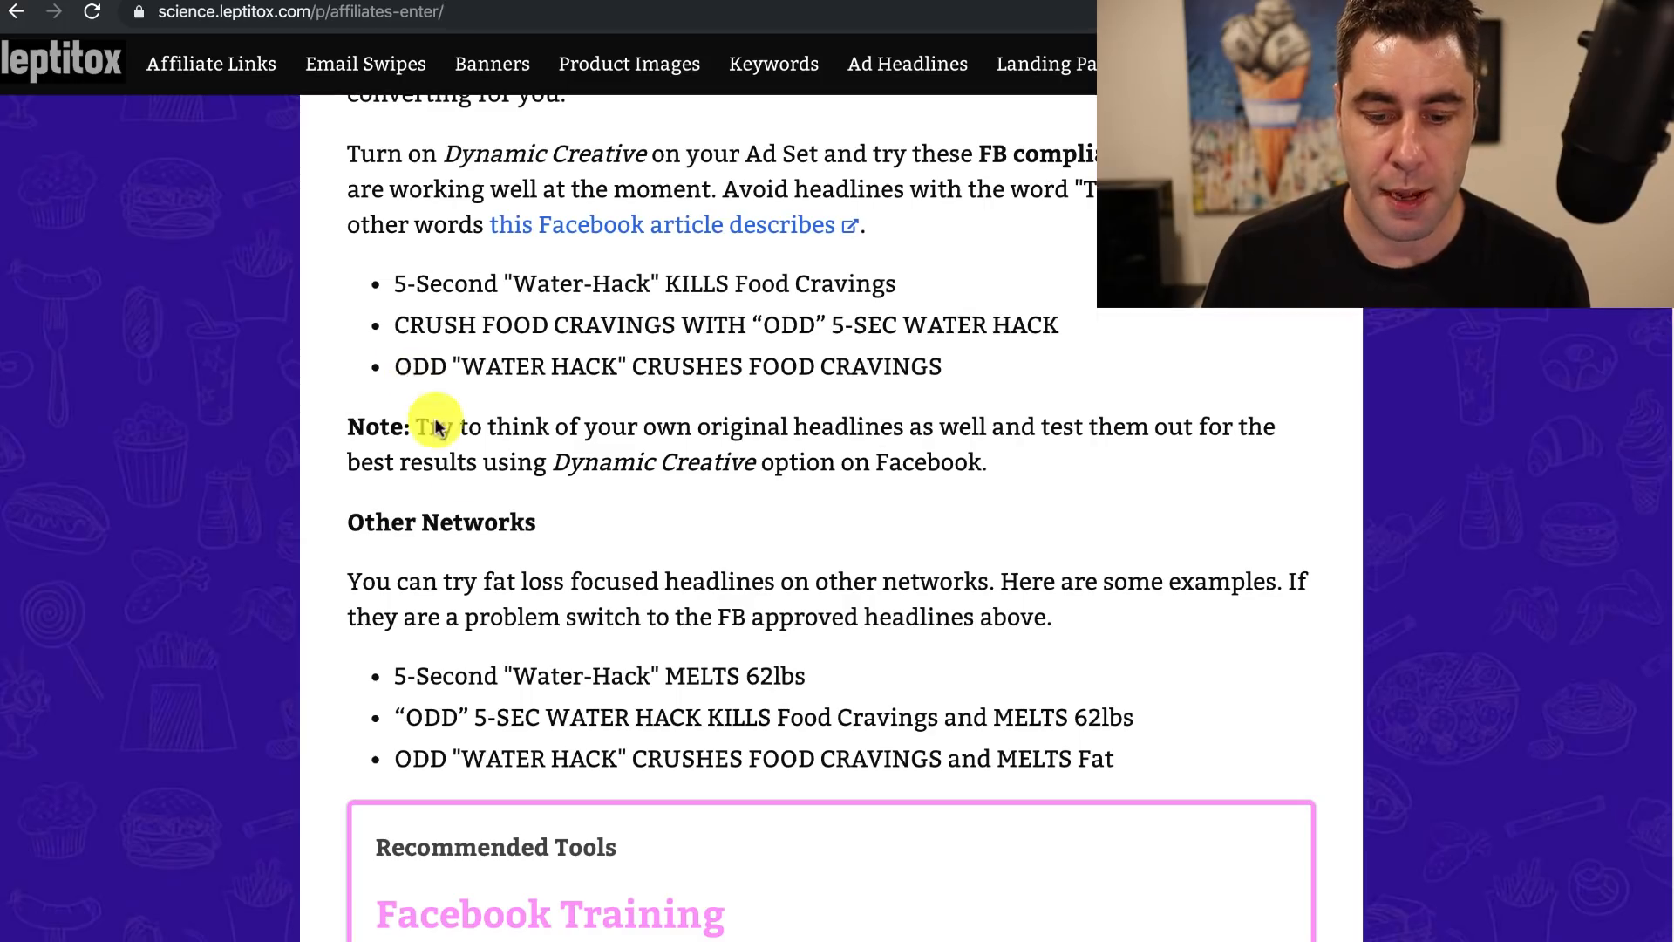
pyautogui.scroll(-20, 468, 460)
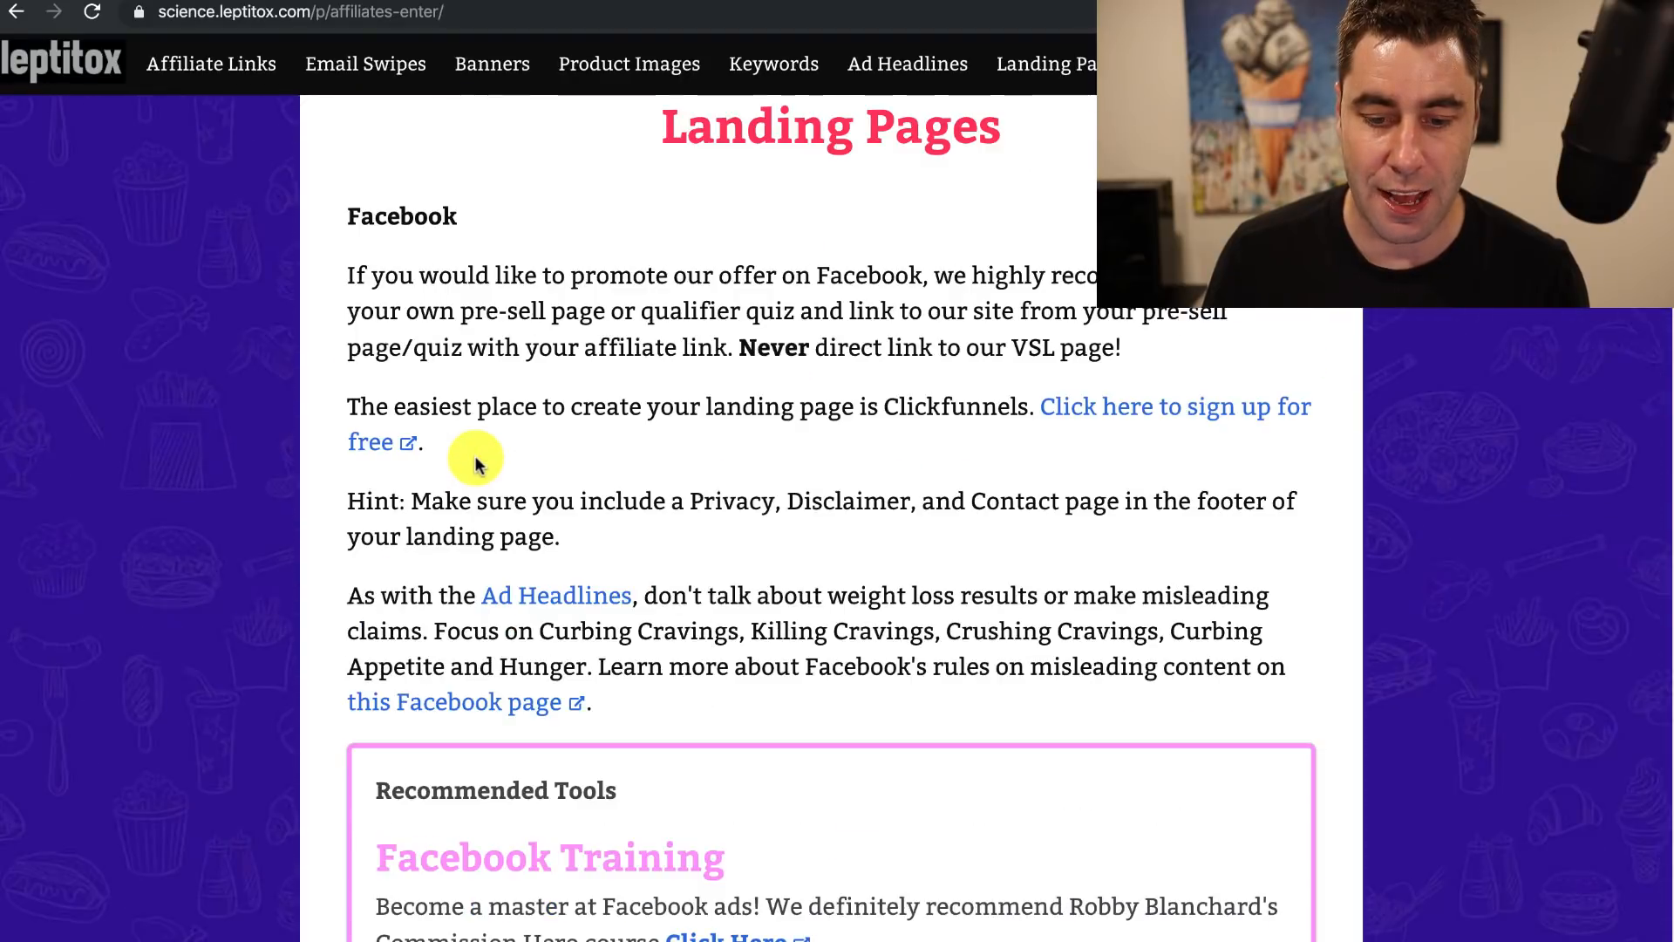
pyautogui.scroll(-10, 476, 455)
pyautogui.scroll(20, 475, 448)
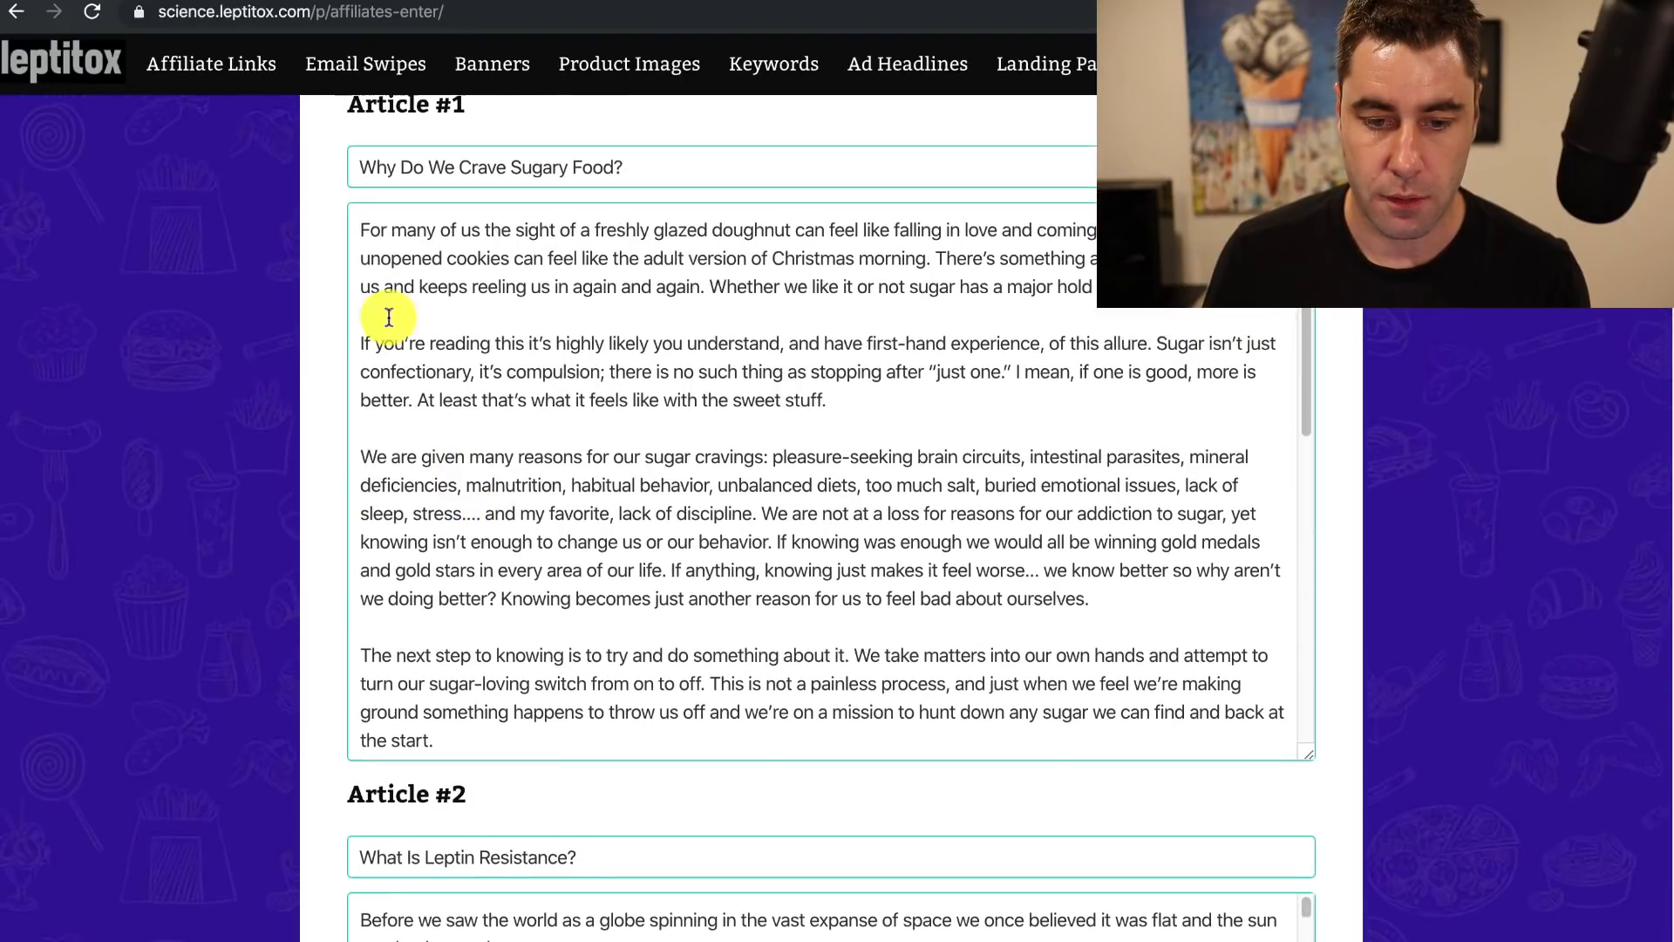
pyautogui.moveTo(362, 218); pyautogui.dragTo(944, 578)
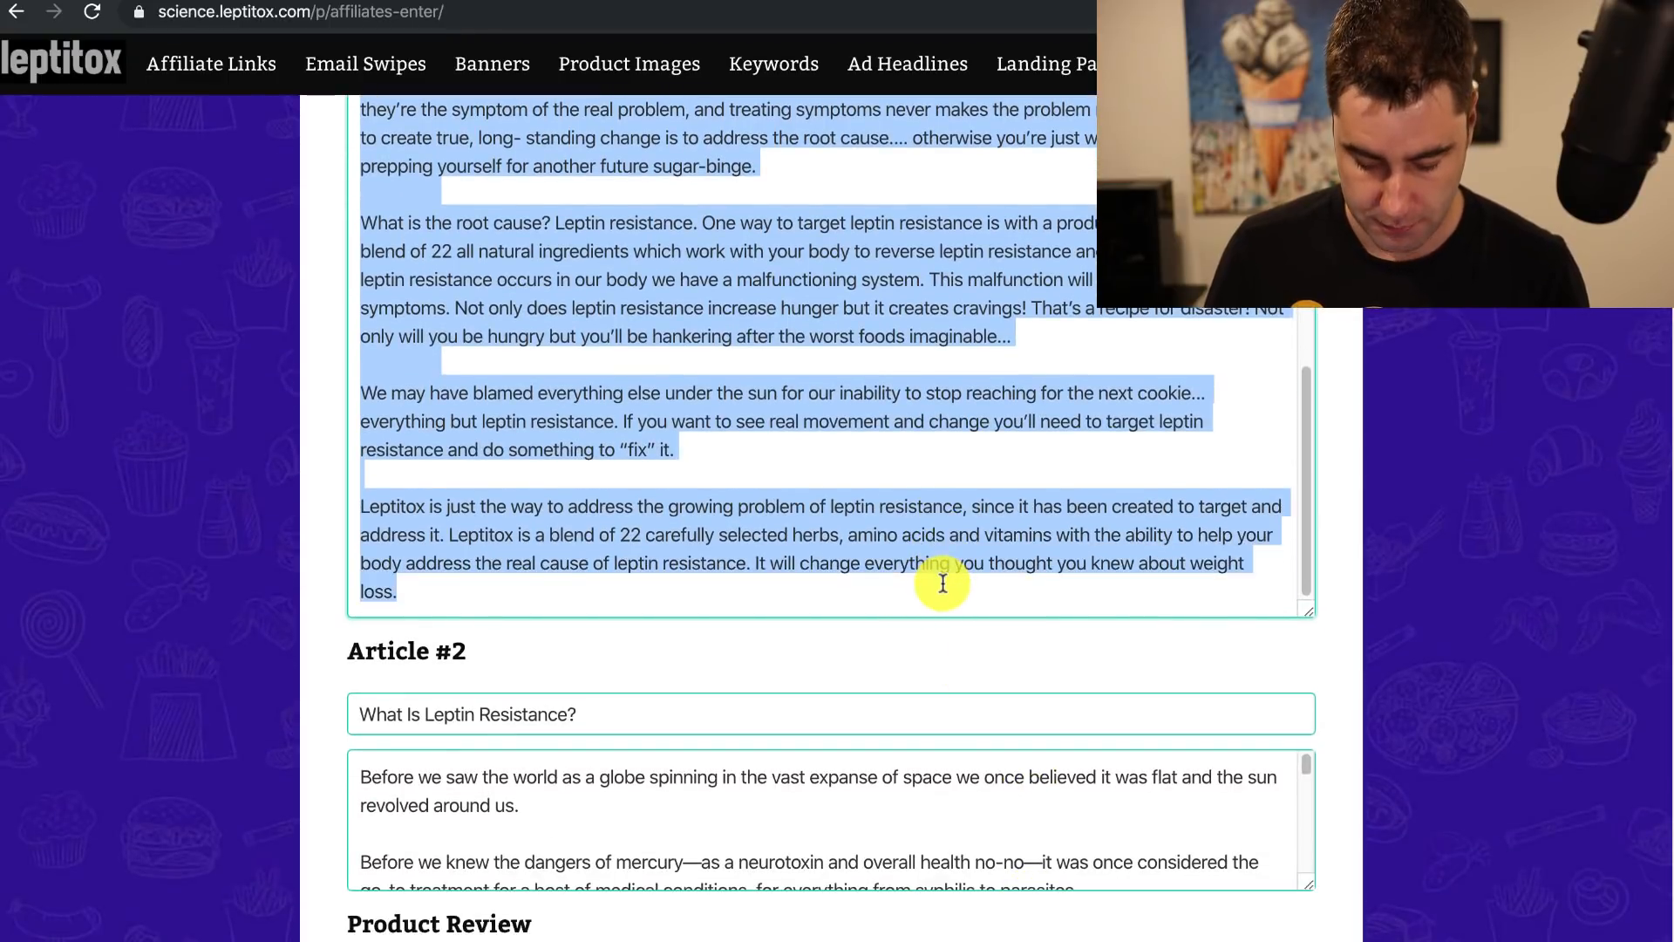
# Return to Content Samurai and paste the copied article as the script of the "Video test" video
pyautogui.hotkey('ctrl', 'Tab')
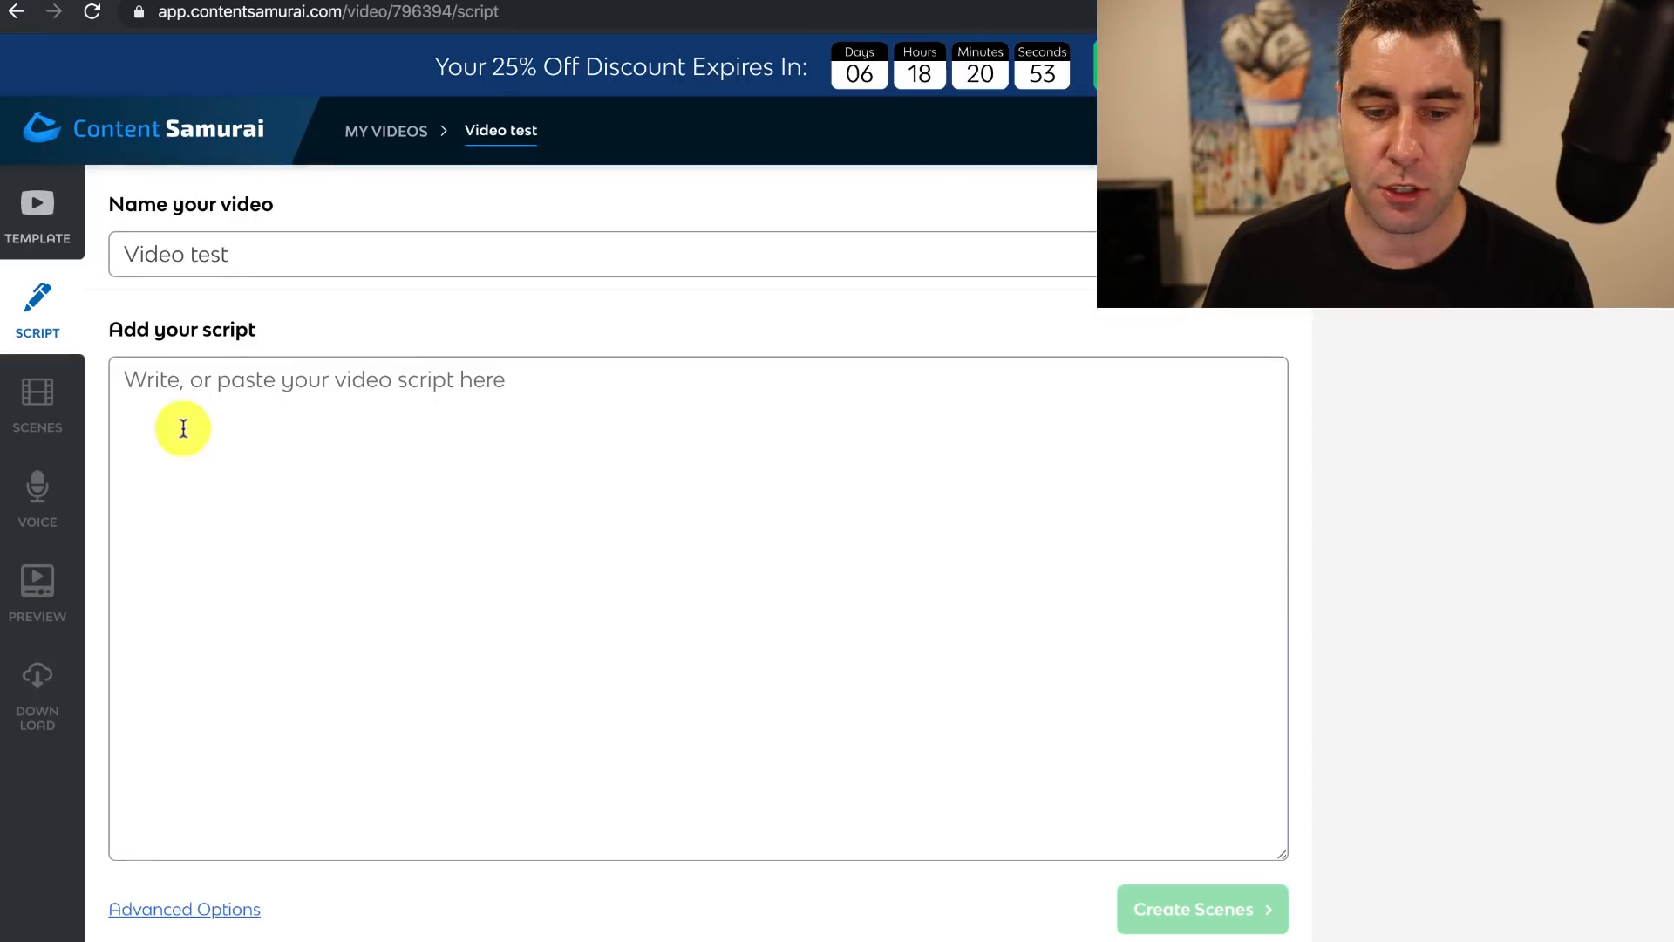
pyautogui.click(197, 375)
pyautogui.hotkey('ctrl', 'v')
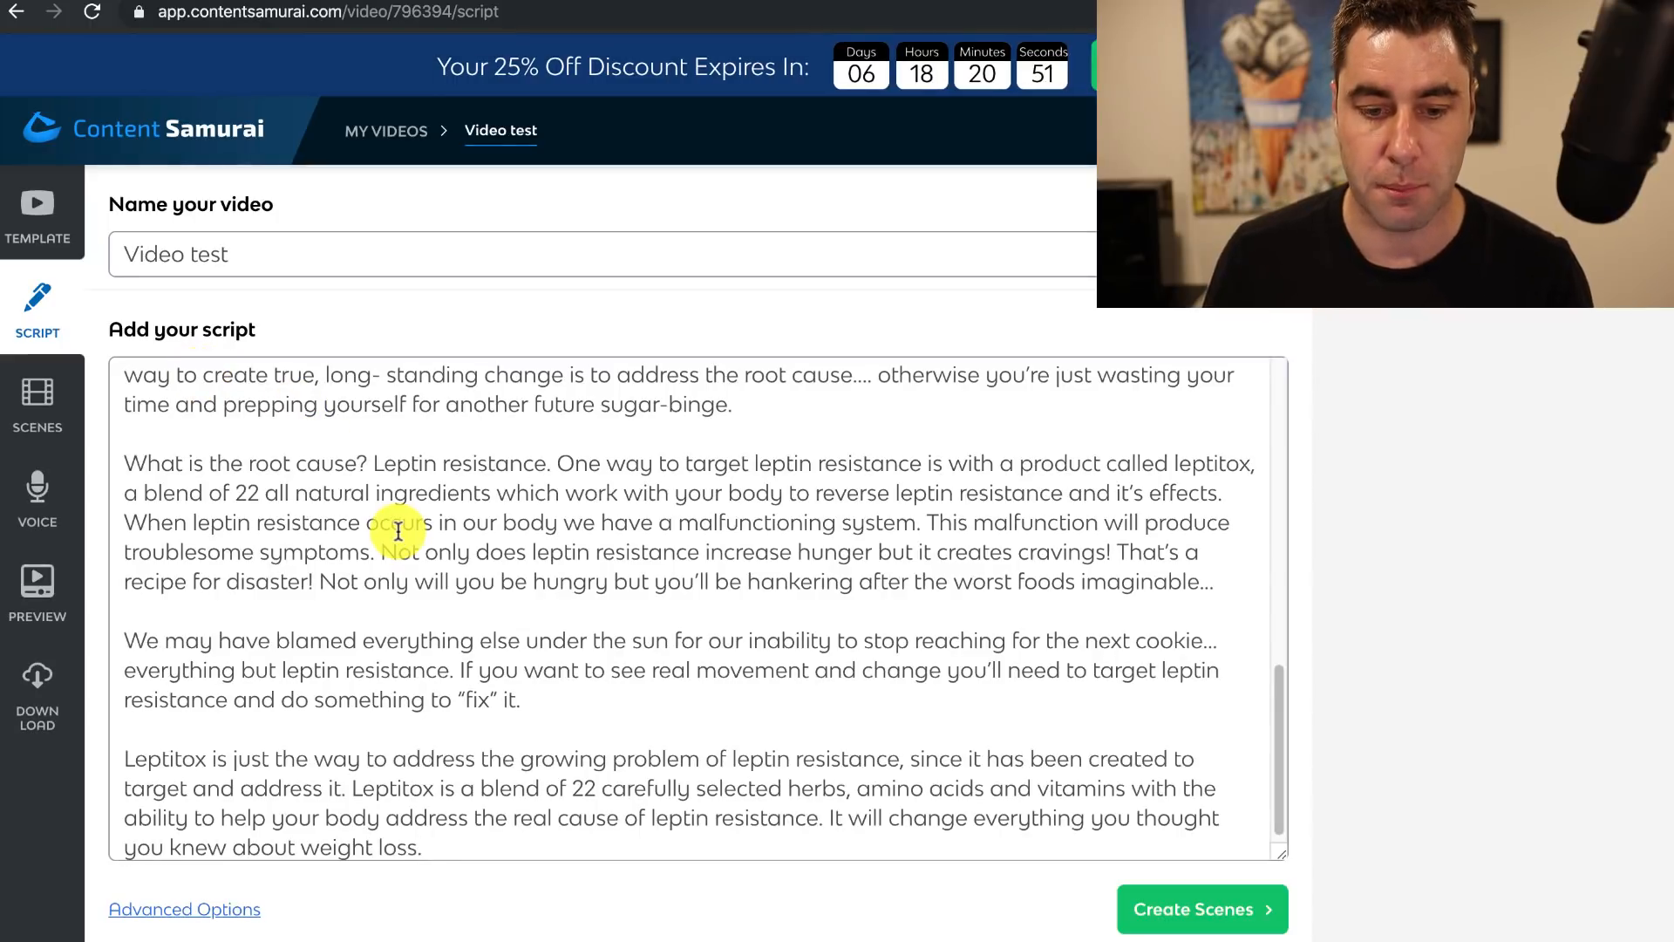
pyautogui.scroll(-1, 398, 532)
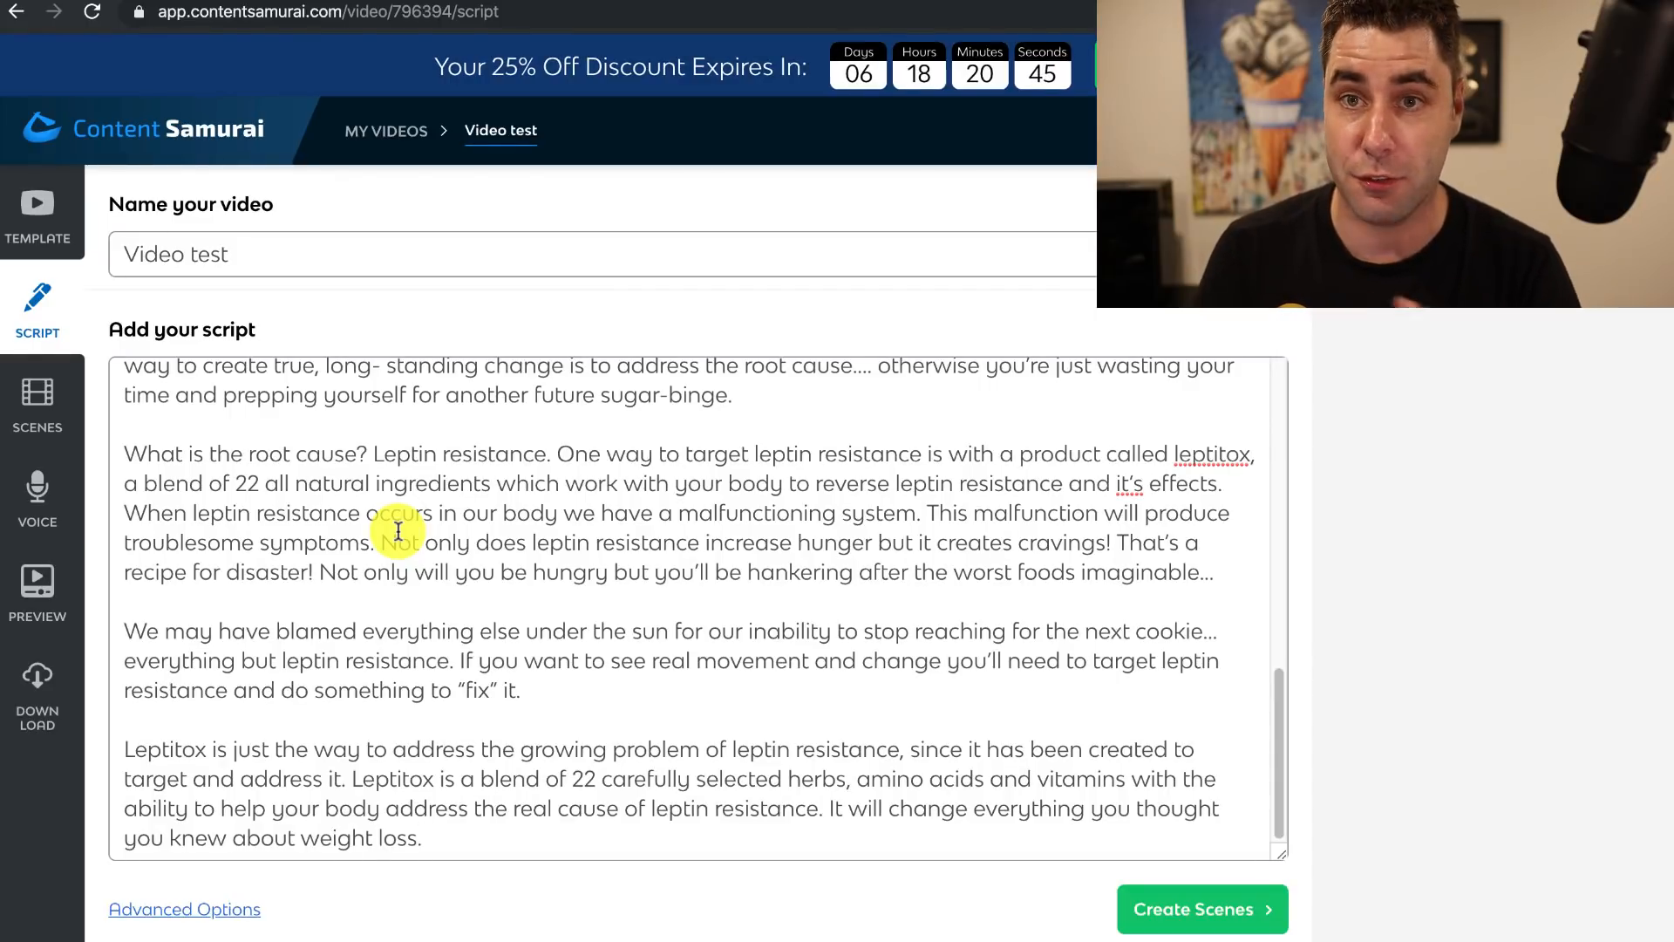
pyautogui.scroll(1, 488, 610)
pyautogui.scroll(-1, 453, 646)
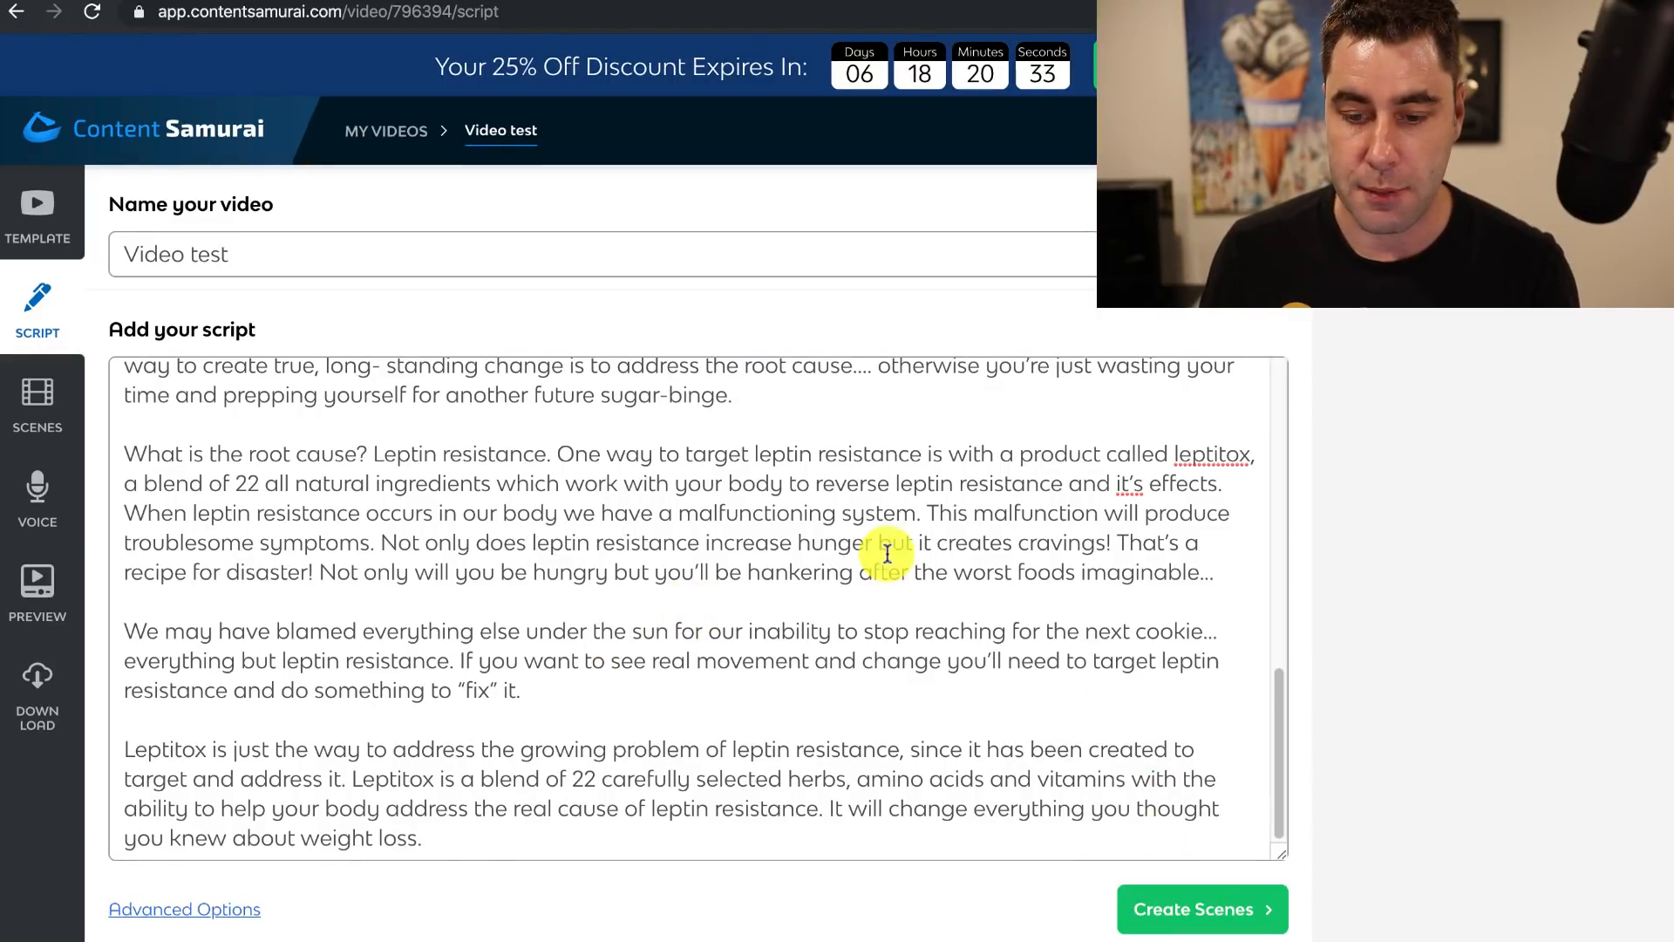
# Split two long script paragraphs with blank lines before "This malfunction will produce" and before "If knowing was enough"
pyautogui.click(926, 513)
pyautogui.press('Return')
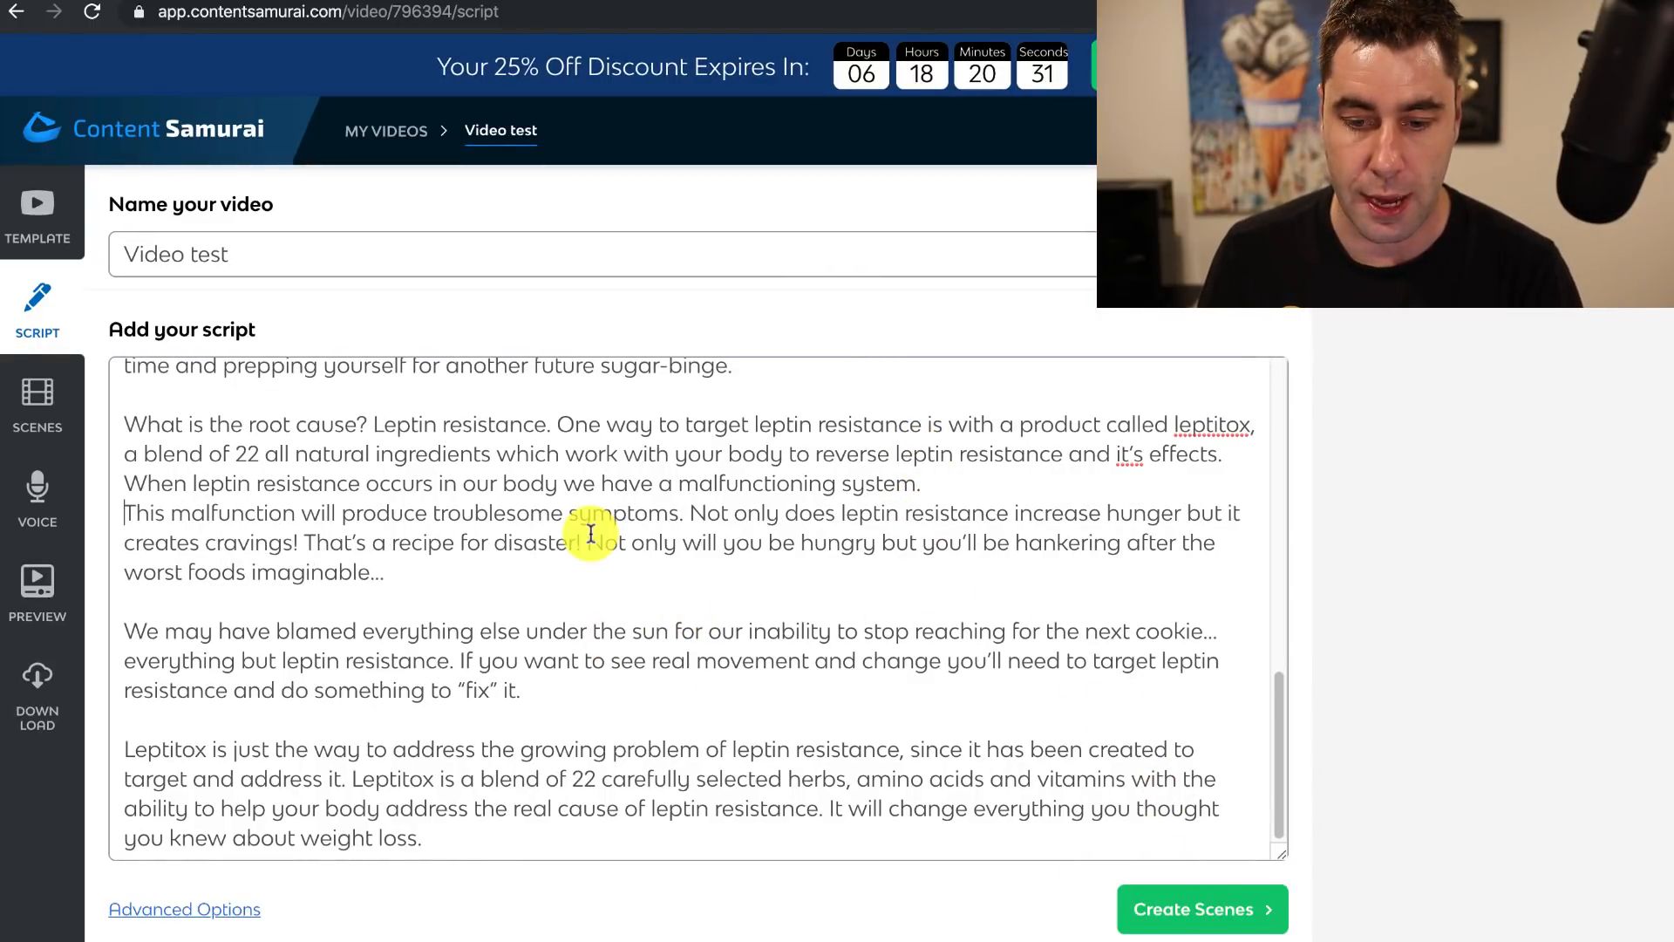
pyautogui.press('Return')
pyautogui.scroll(3, 371, 623)
pyautogui.scroll(10, 373, 619)
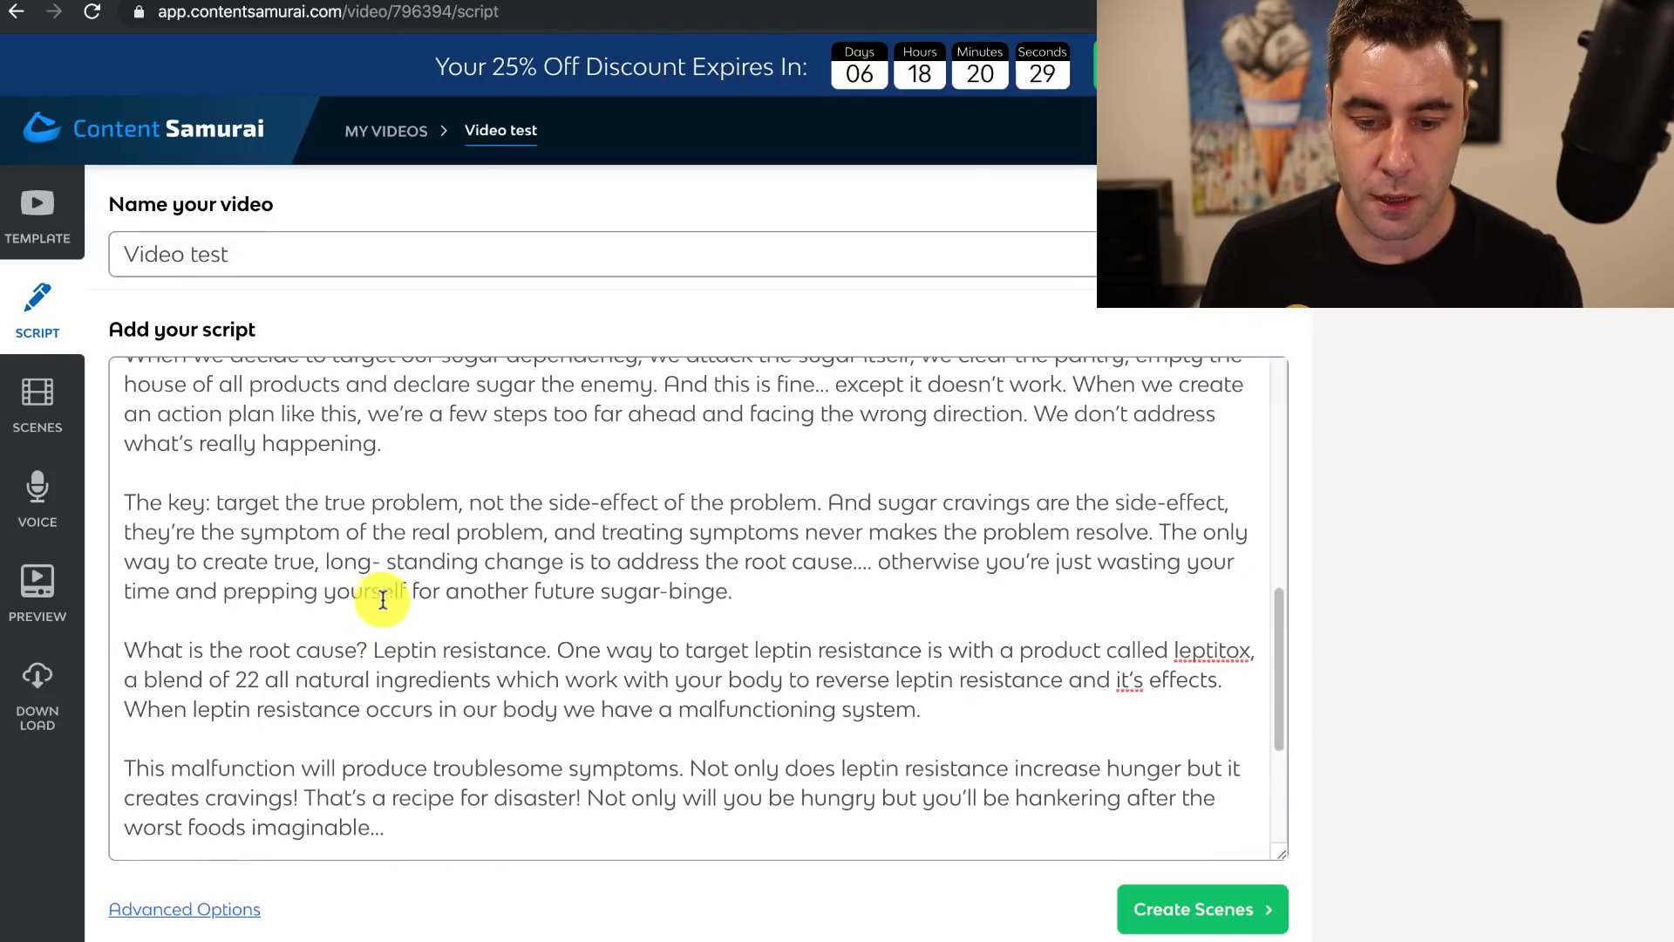
pyautogui.scroll(2, 398, 585)
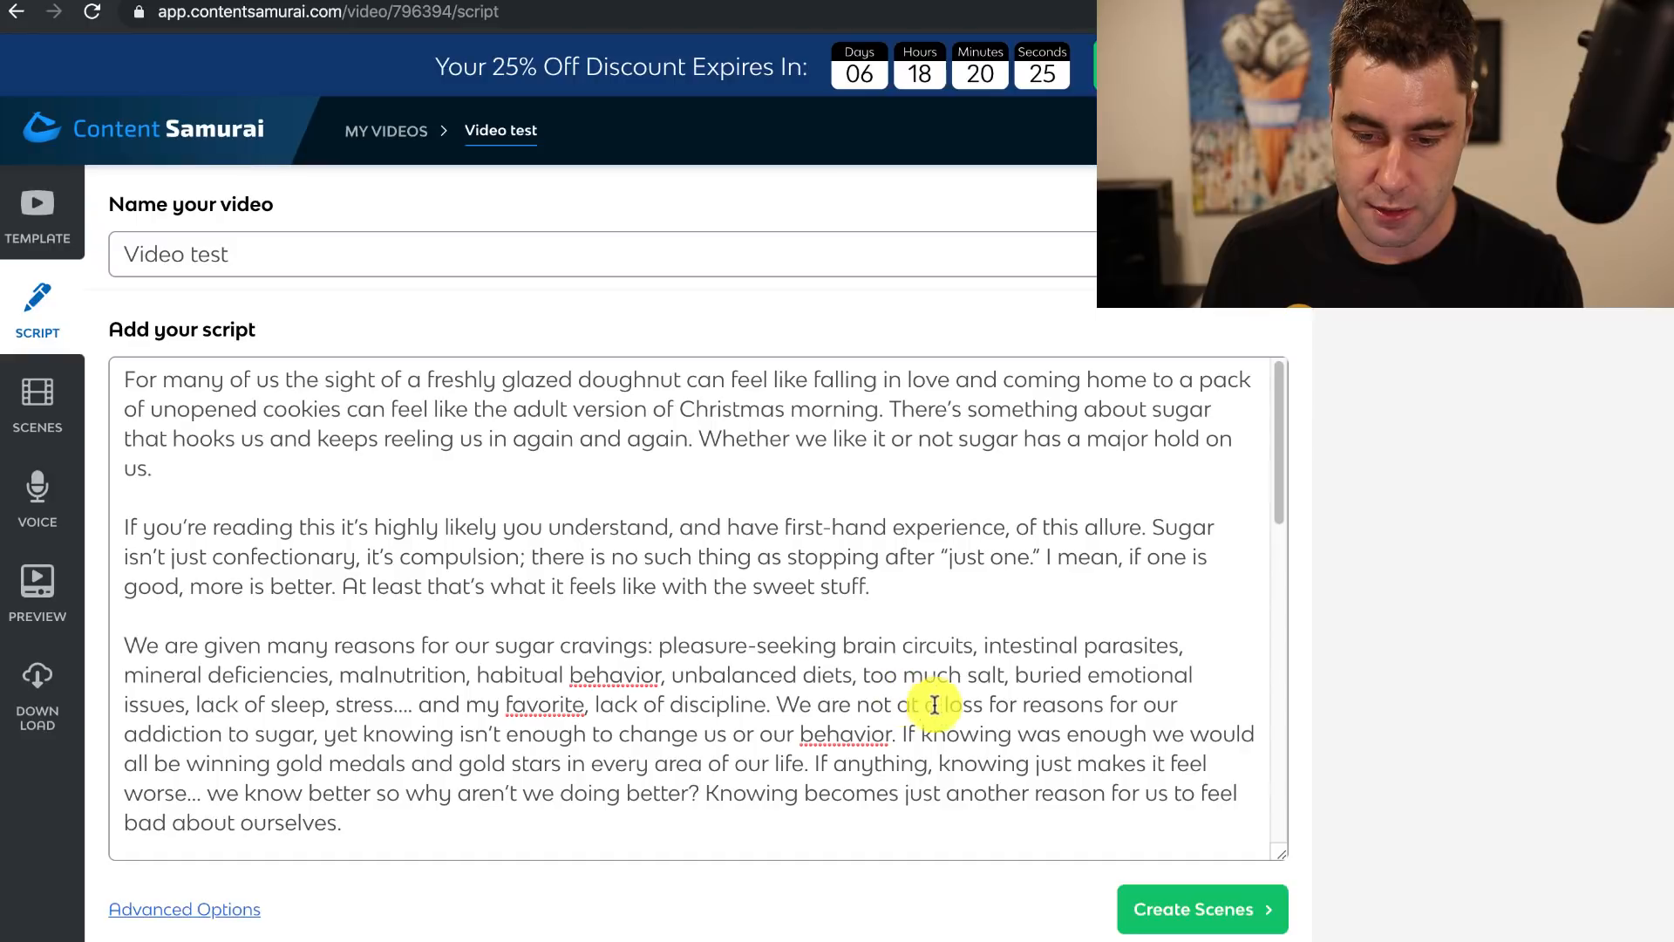
pyautogui.press('Return')
pyautogui.press('Return')
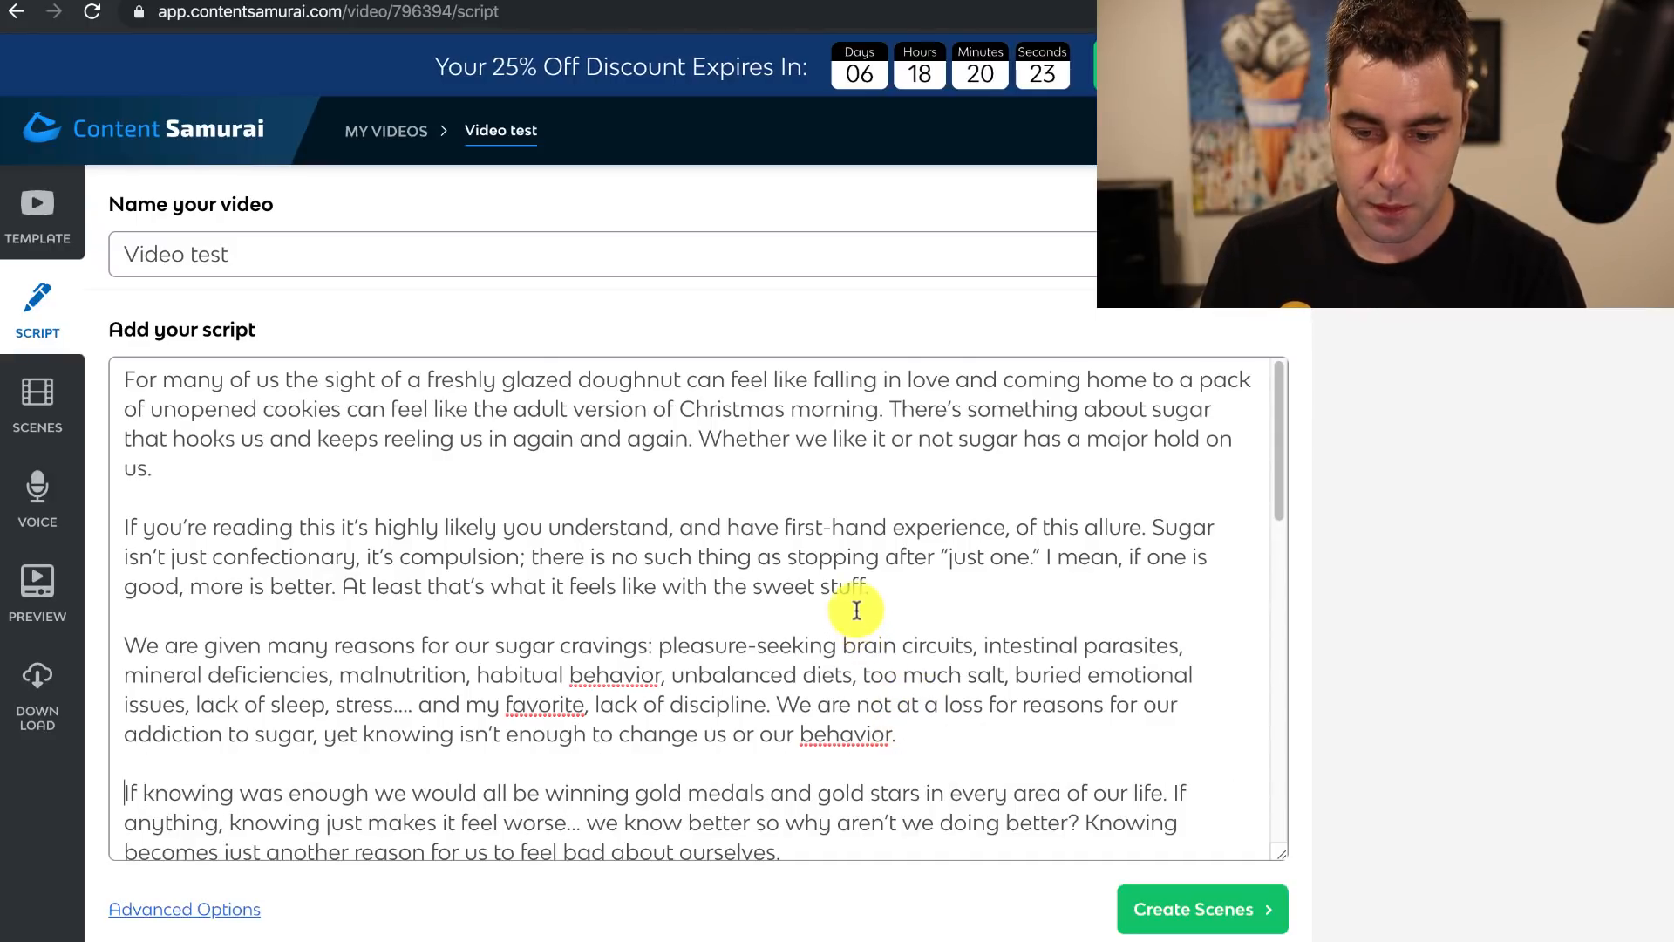
# Check the edited script from start to end and create the video's scenes from it
pyautogui.scroll(-5, 859, 611)
pyautogui.scroll(-3, 858, 606)
pyautogui.scroll(-5, 666, 572)
pyautogui.scroll(-3, 662, 569)
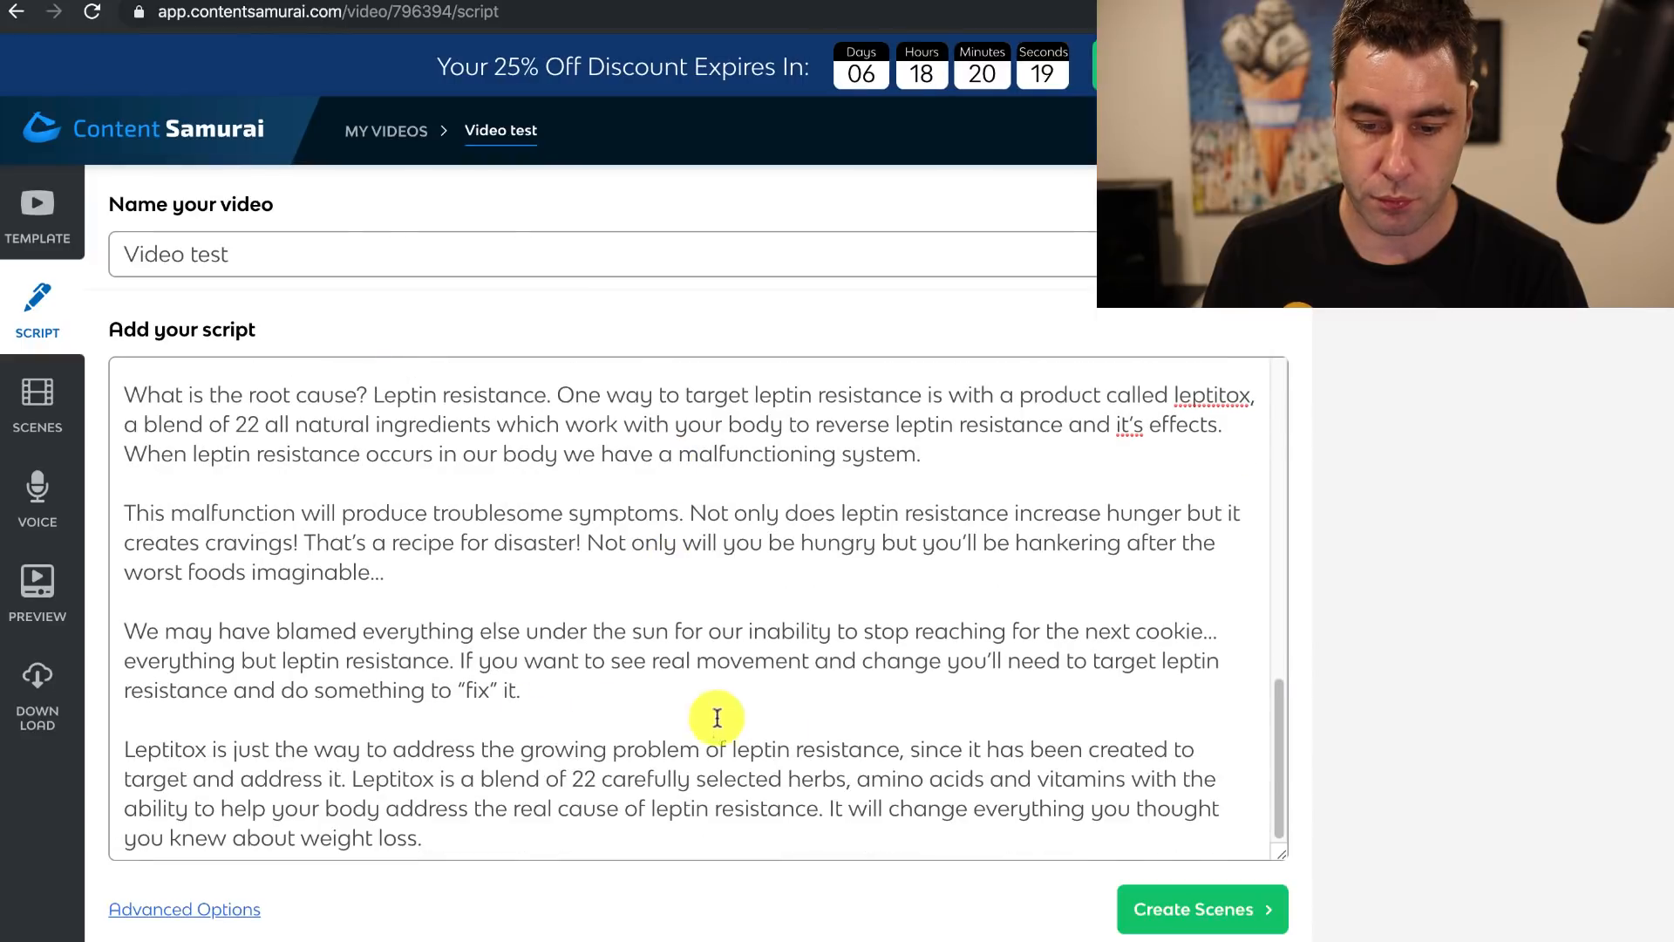
pyautogui.scroll(15, 573, 610)
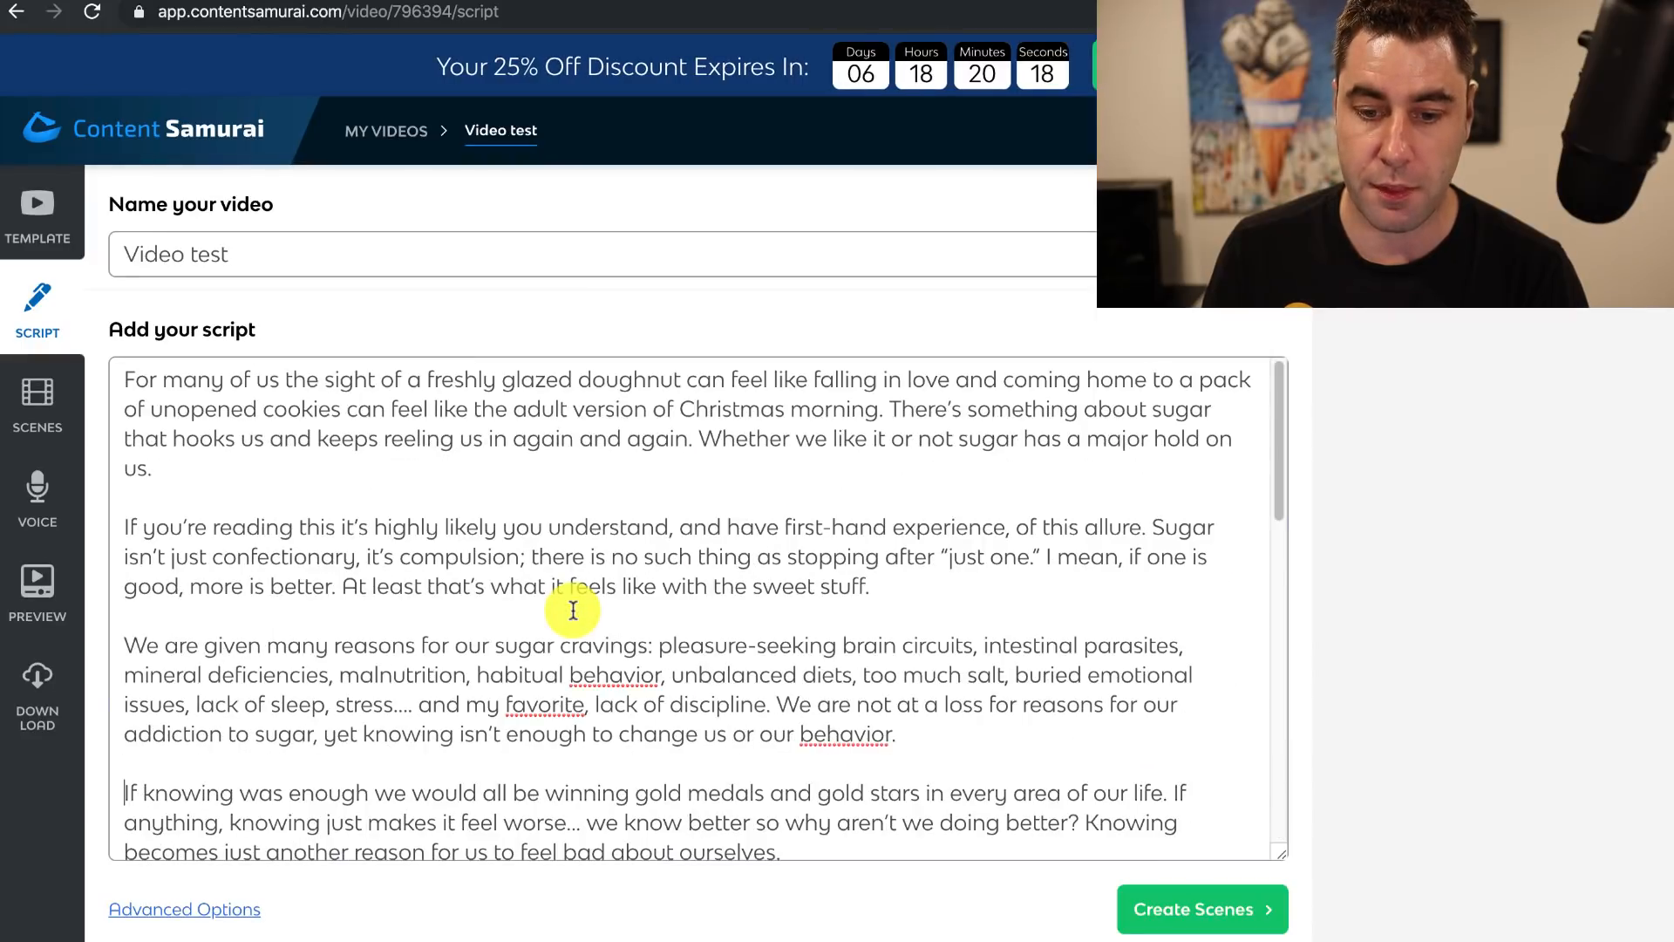
pyautogui.click(1224, 917)
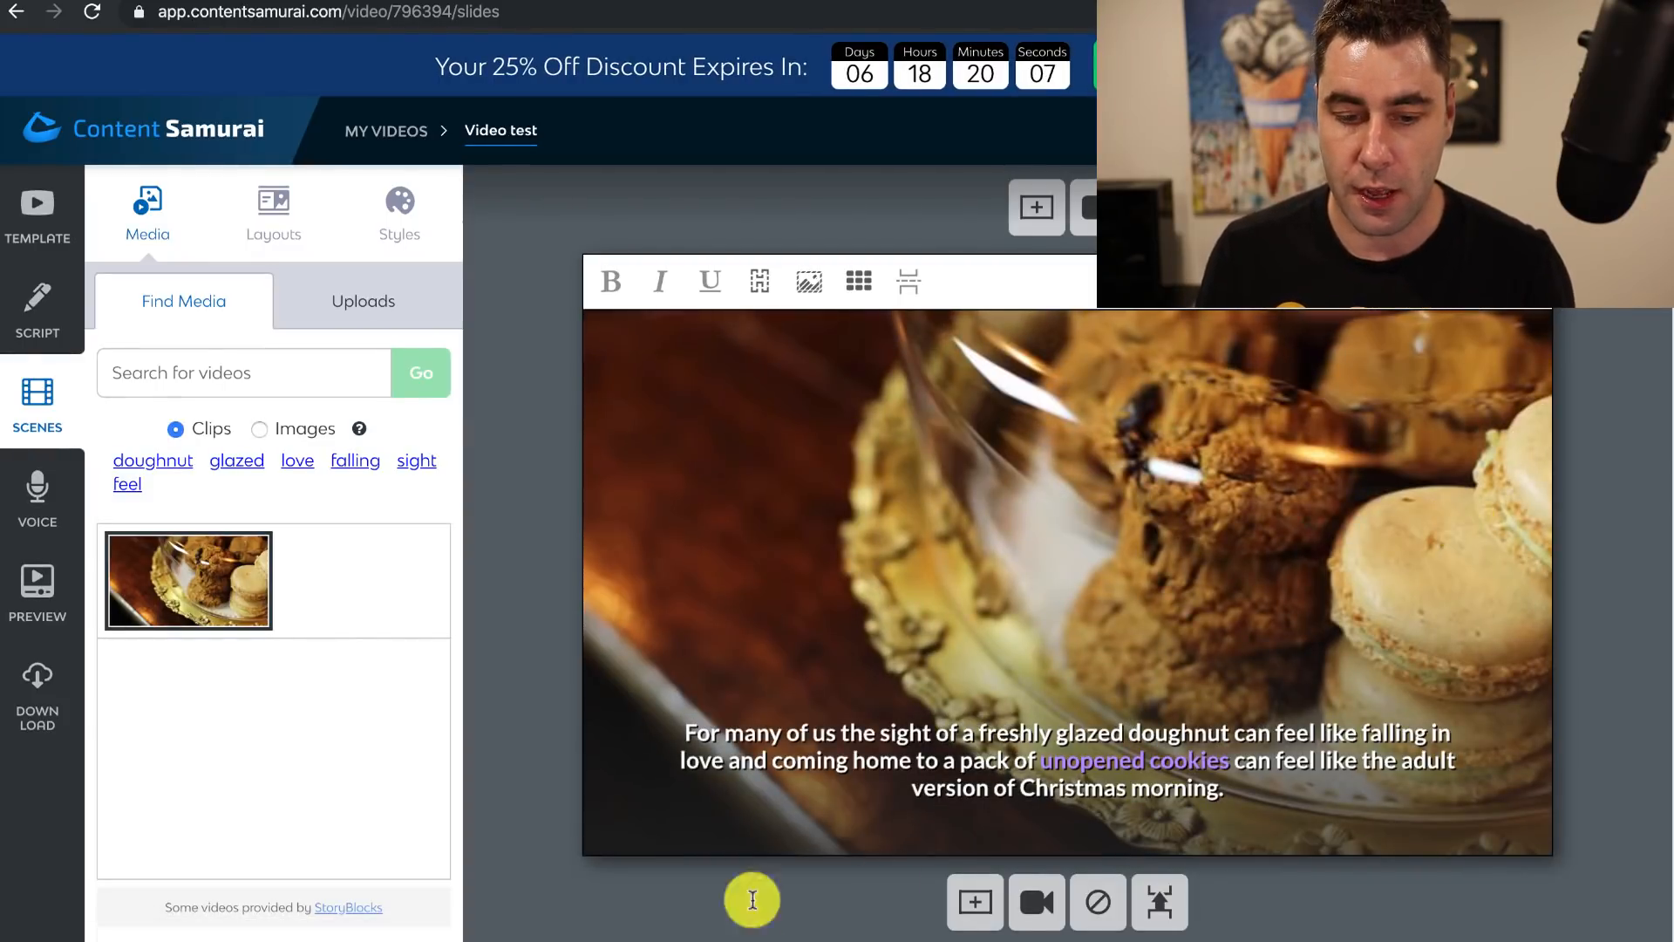
# Review the generated scenes from the opening doughnut line to the "Sugar isn't just confectionary" scene, checking their clips and captions
pyautogui.scroll(-2, 698, 506)
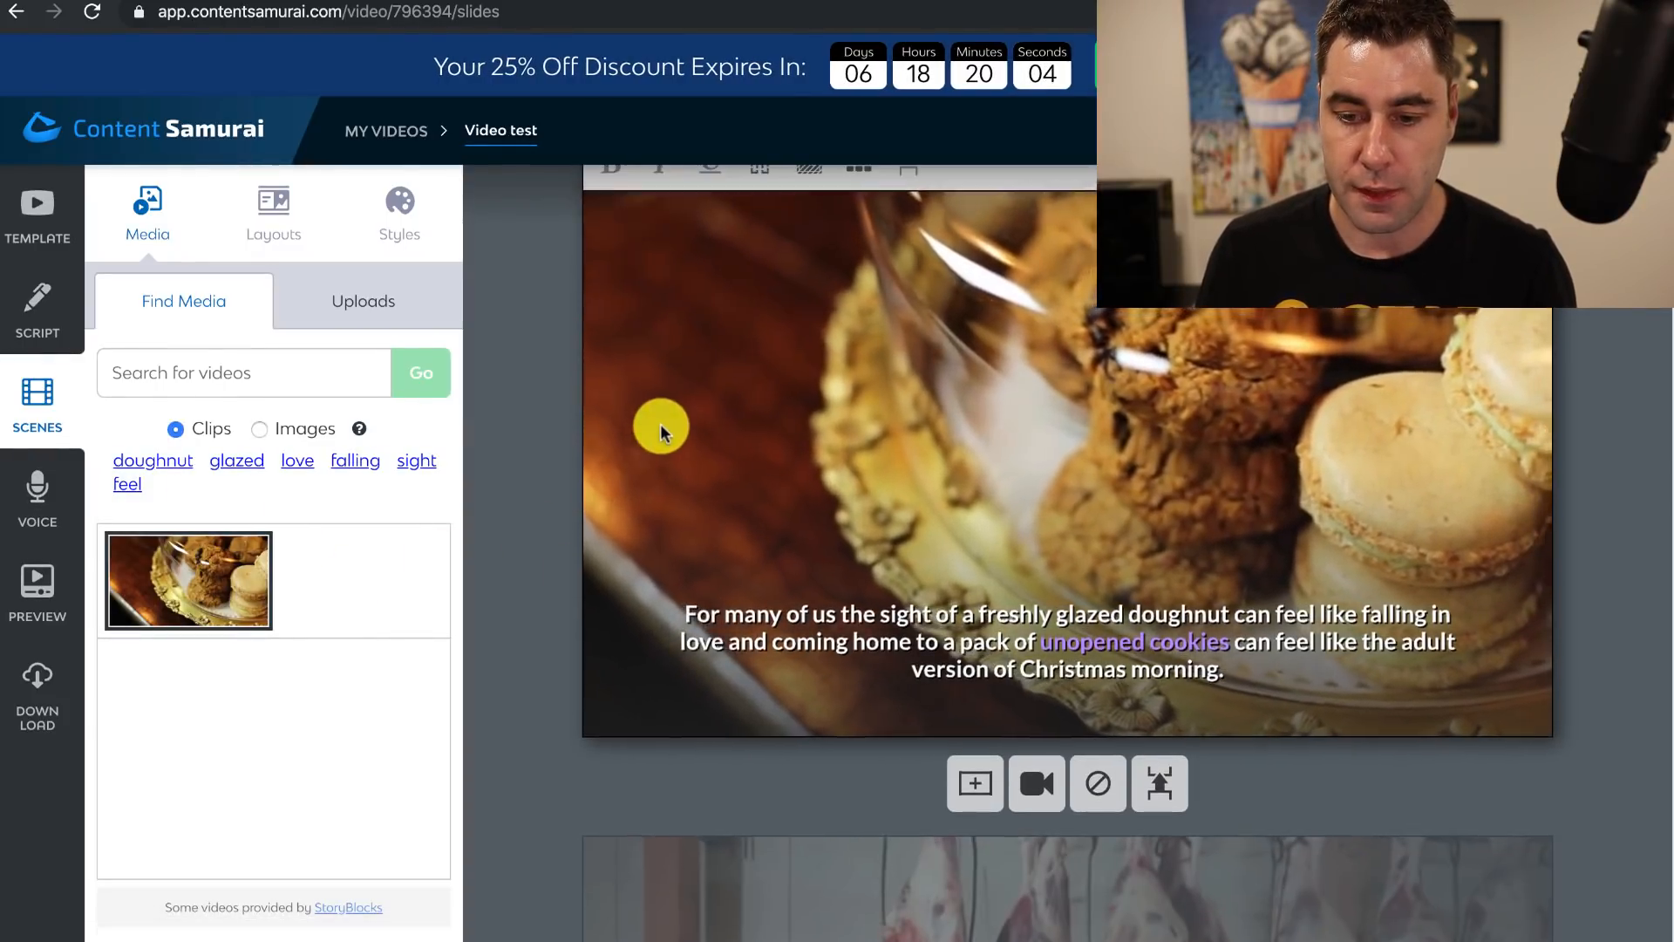
pyautogui.scroll(2, 872, 409)
pyautogui.scroll(-5, 968, 567)
pyautogui.scroll(-5, 967, 554)
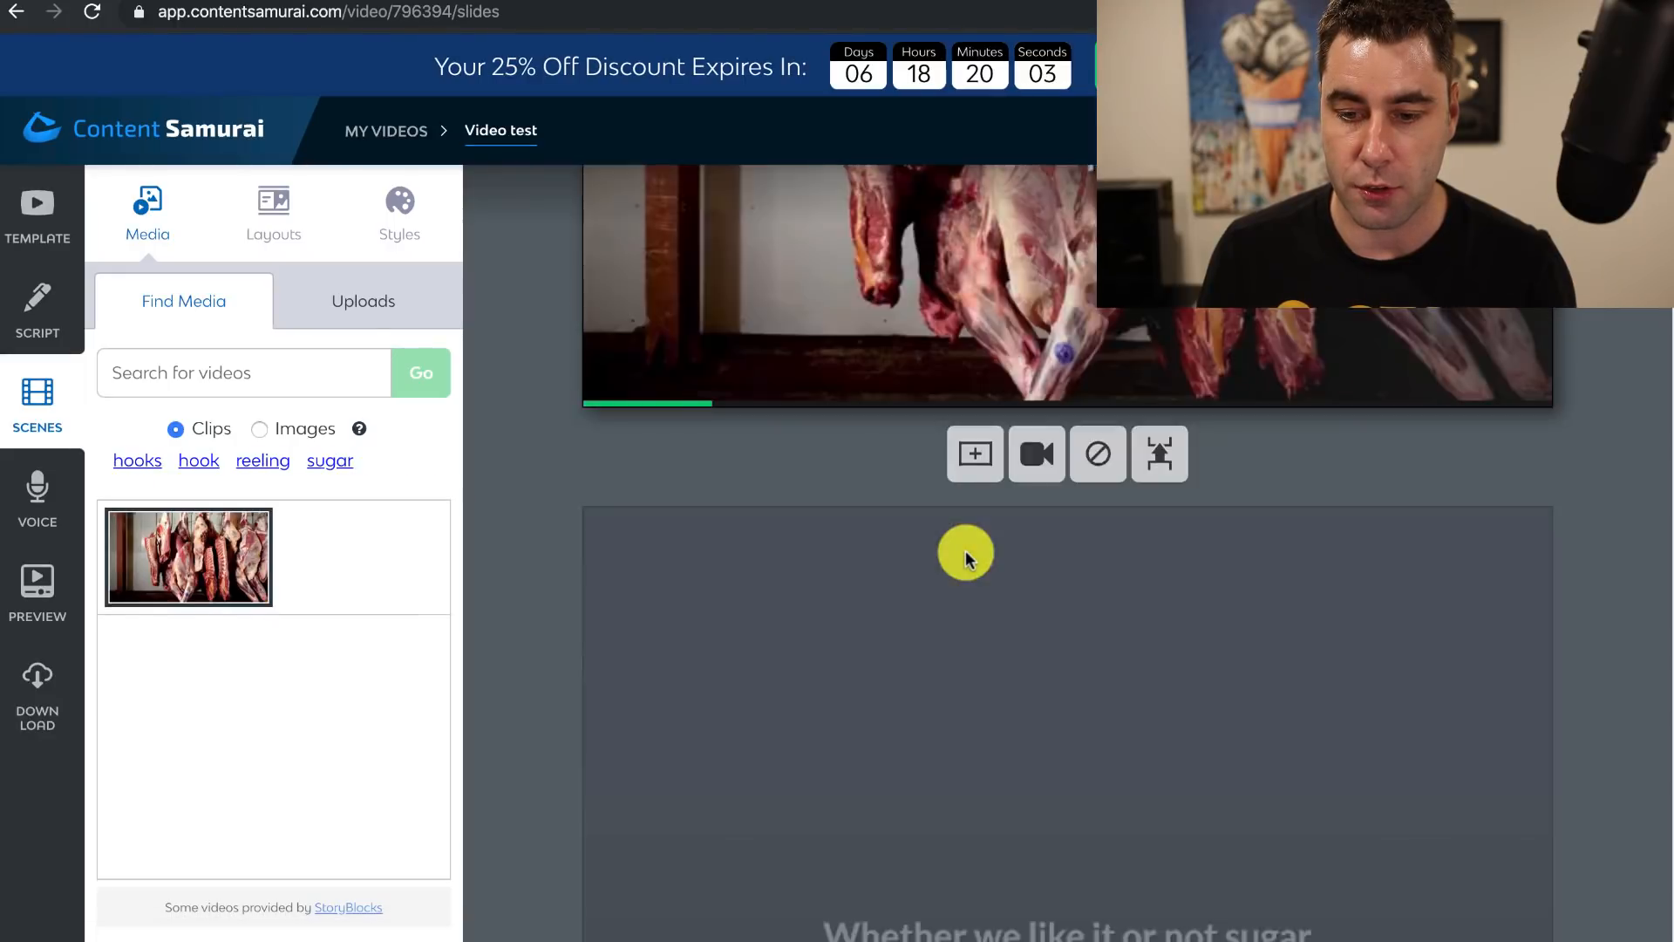
pyautogui.scroll(-3, 968, 567)
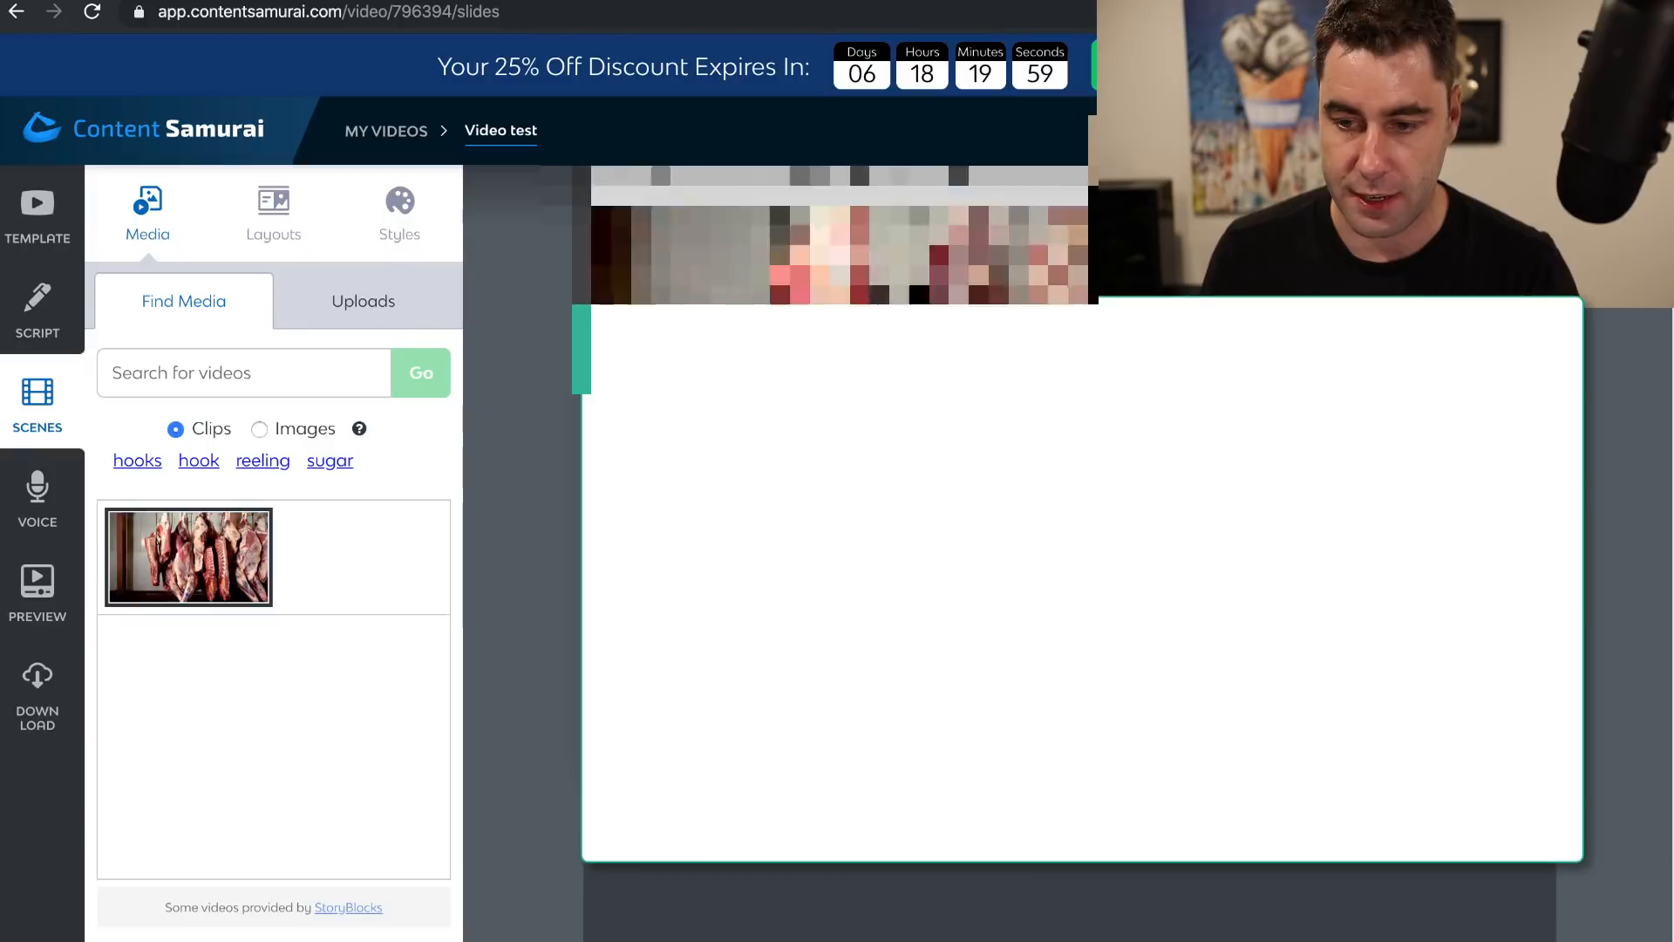
pyautogui.scroll(-6, 968, 567)
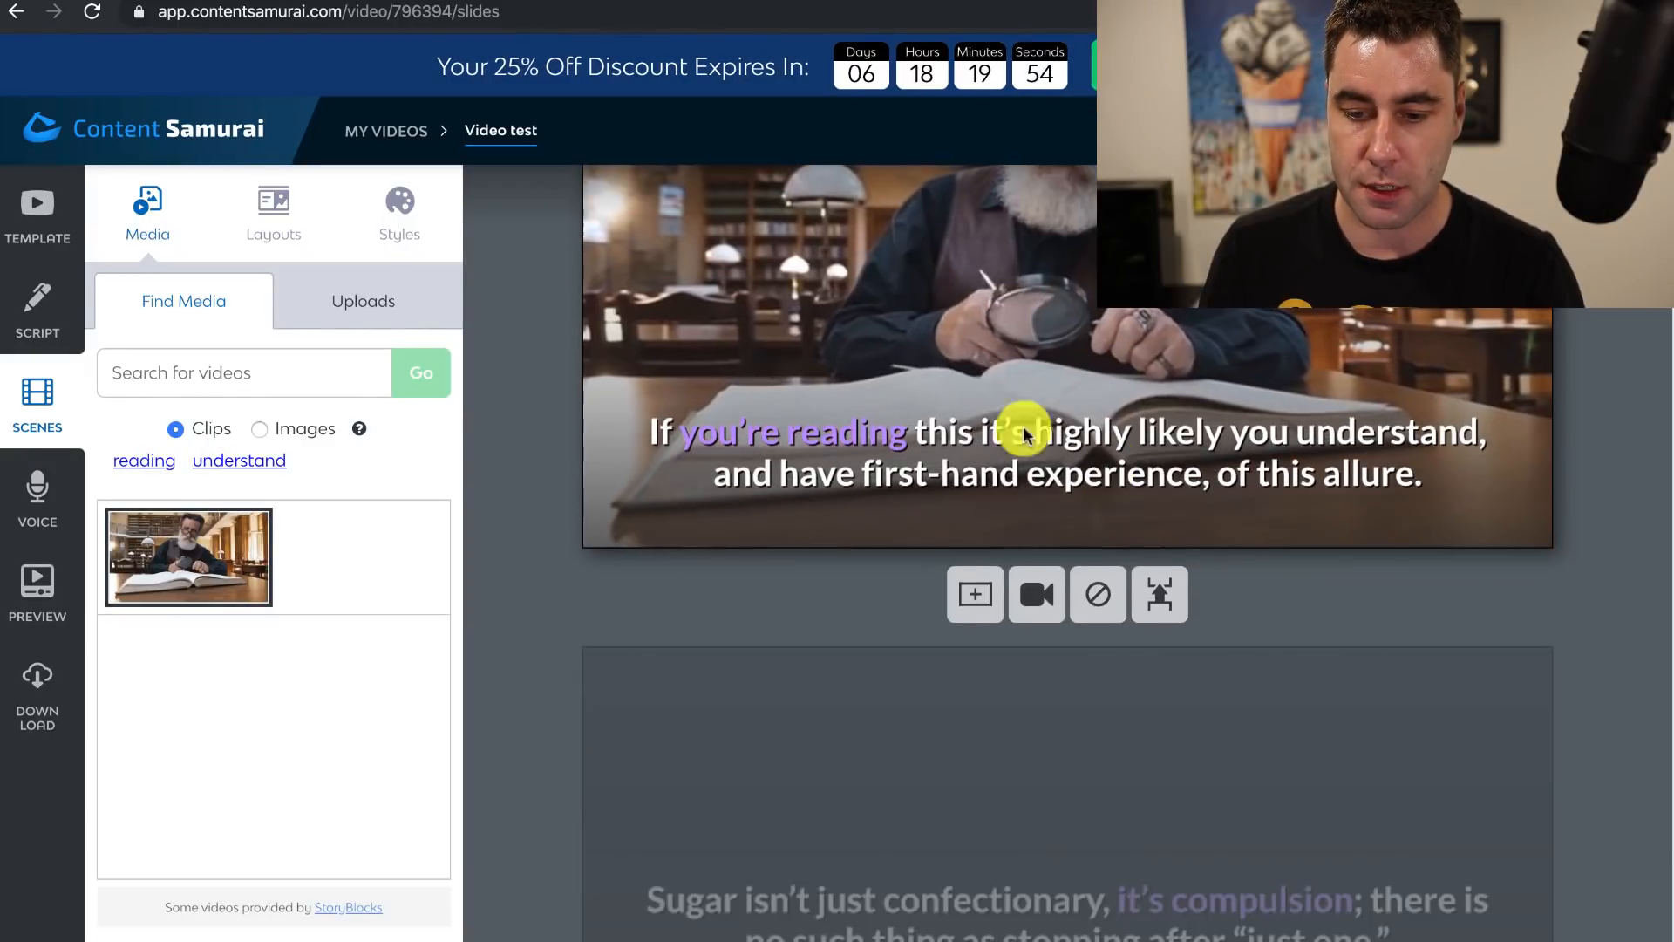
pyautogui.scroll(-5, 1110, 471)
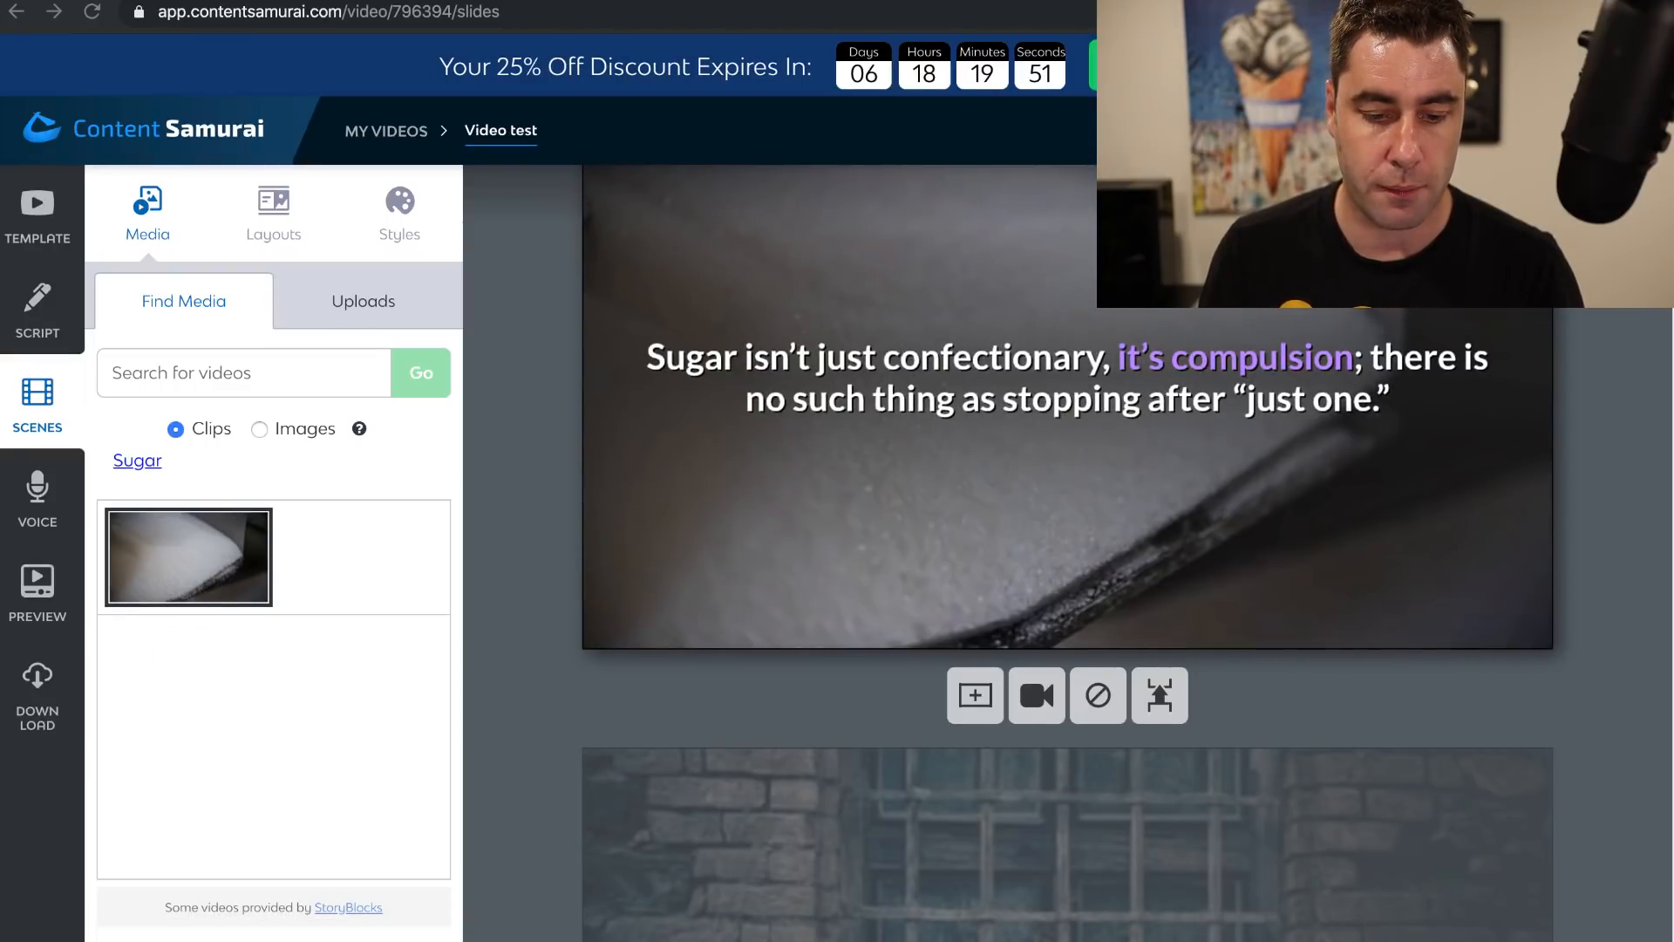
# Switch to the video player, view part of the example video "video (2).mp4" and close it
pyautogui.press('super+Tab')
pyautogui.click(550, 602)
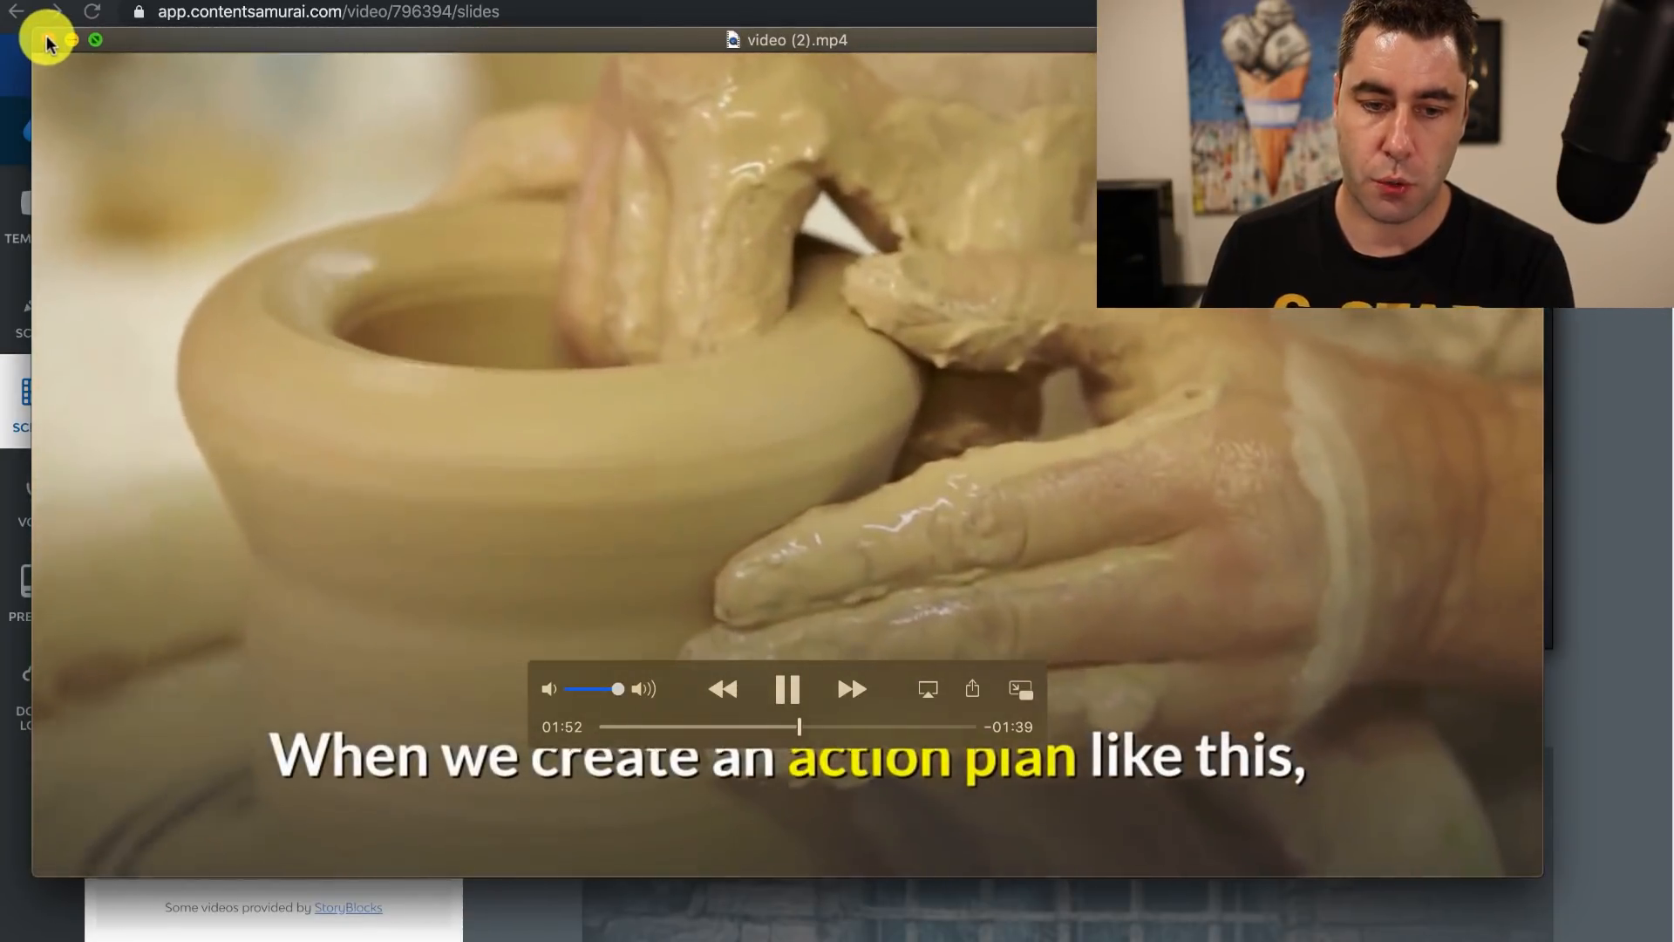
pyautogui.click(48, 40)
# Go to the "sweet stuff" scene and look over its layout, style and media options for clips and images
pyautogui.scroll(-5, 951, 475)
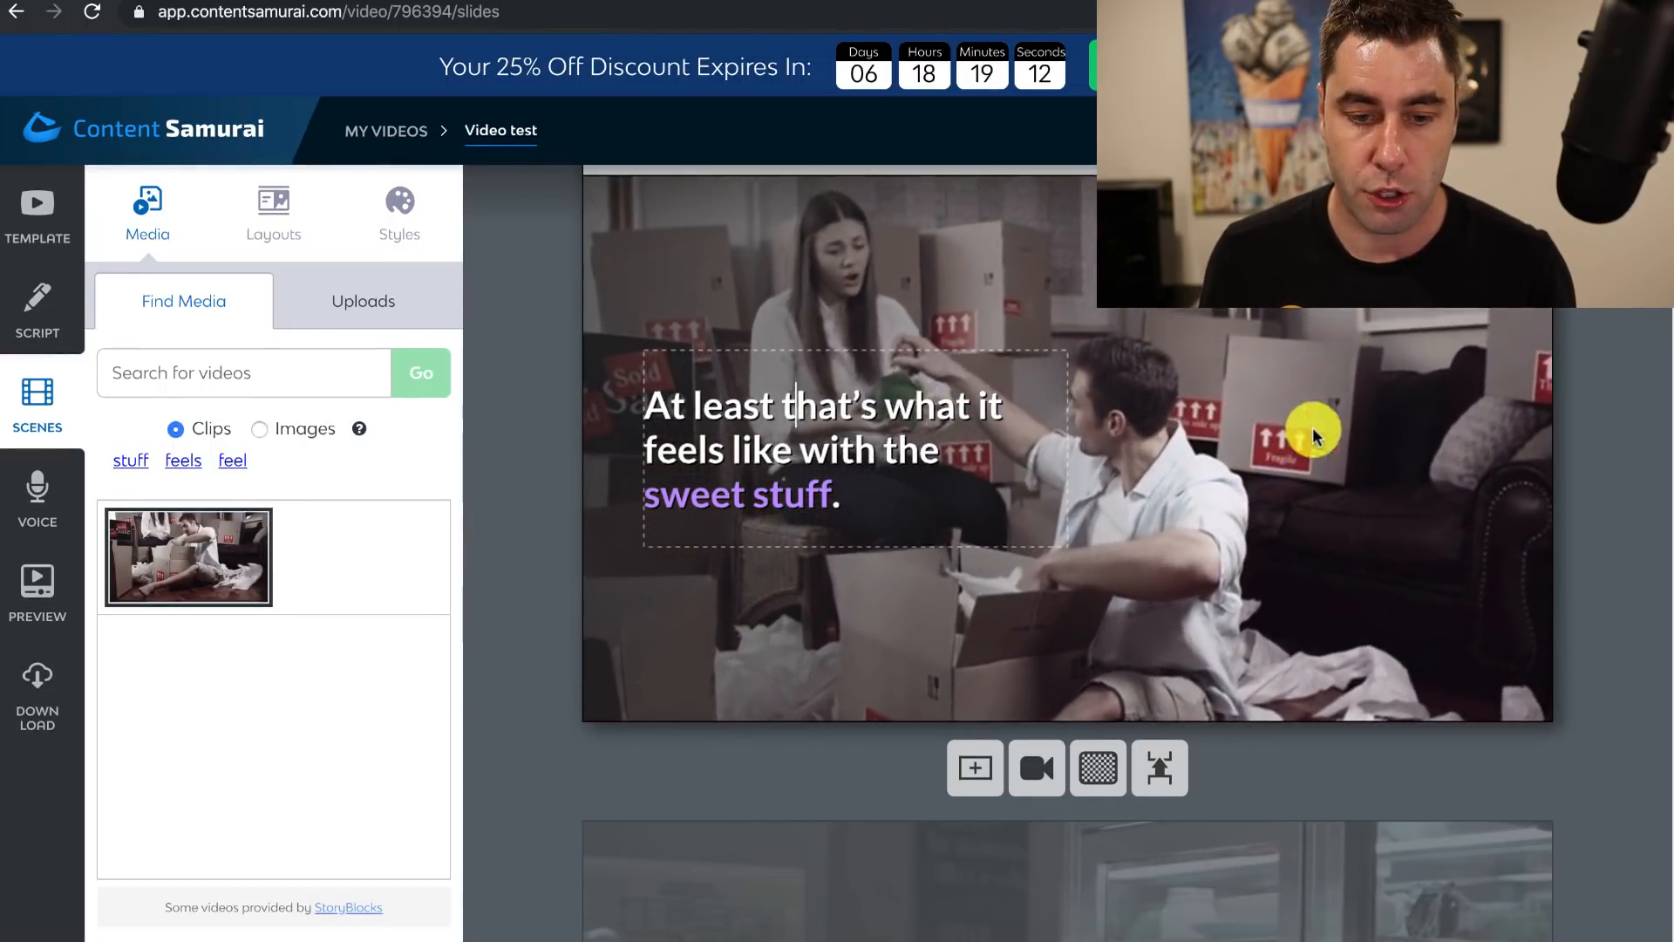
pyautogui.click(260, 220)
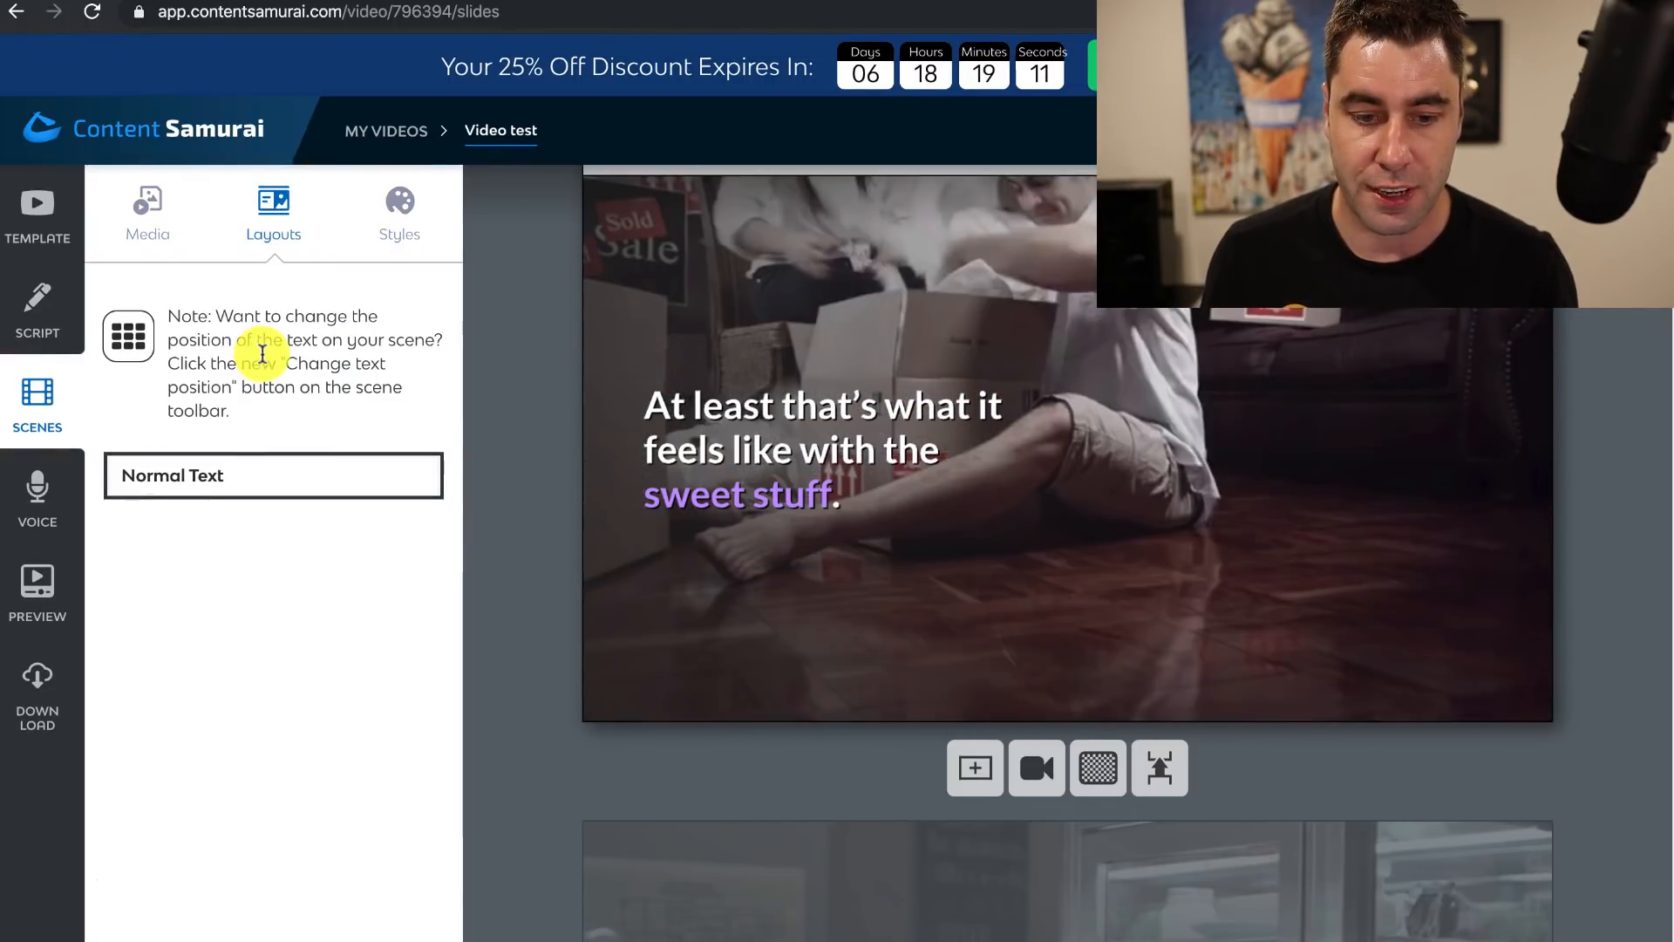
pyautogui.click(400, 231)
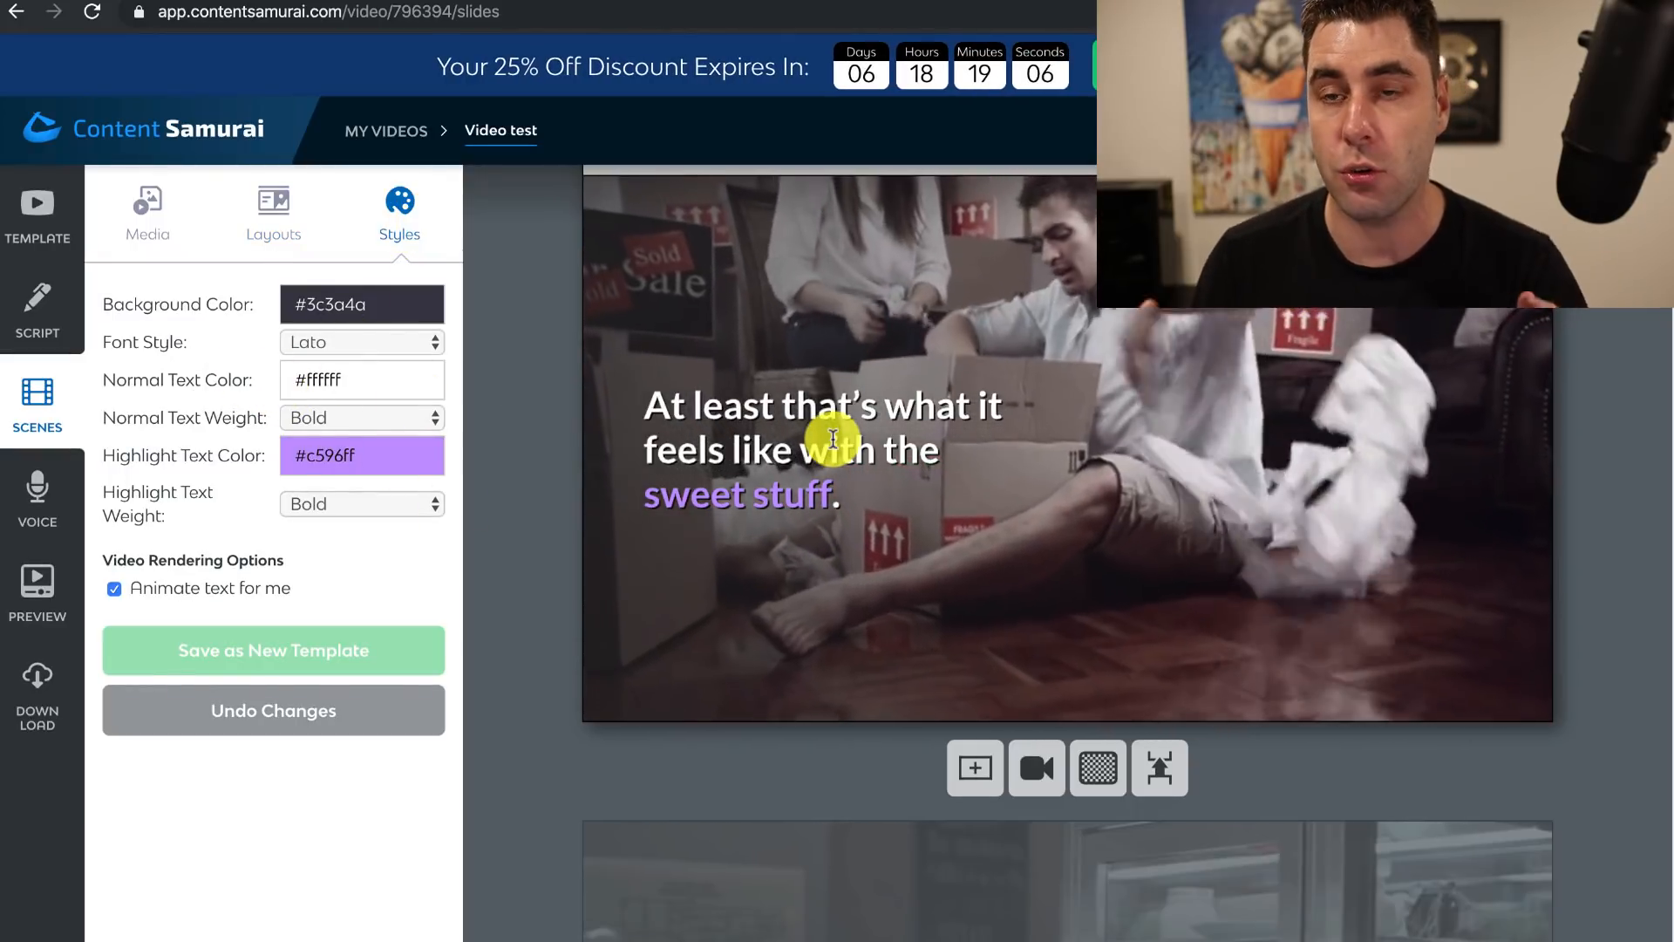
pyautogui.click(145, 229)
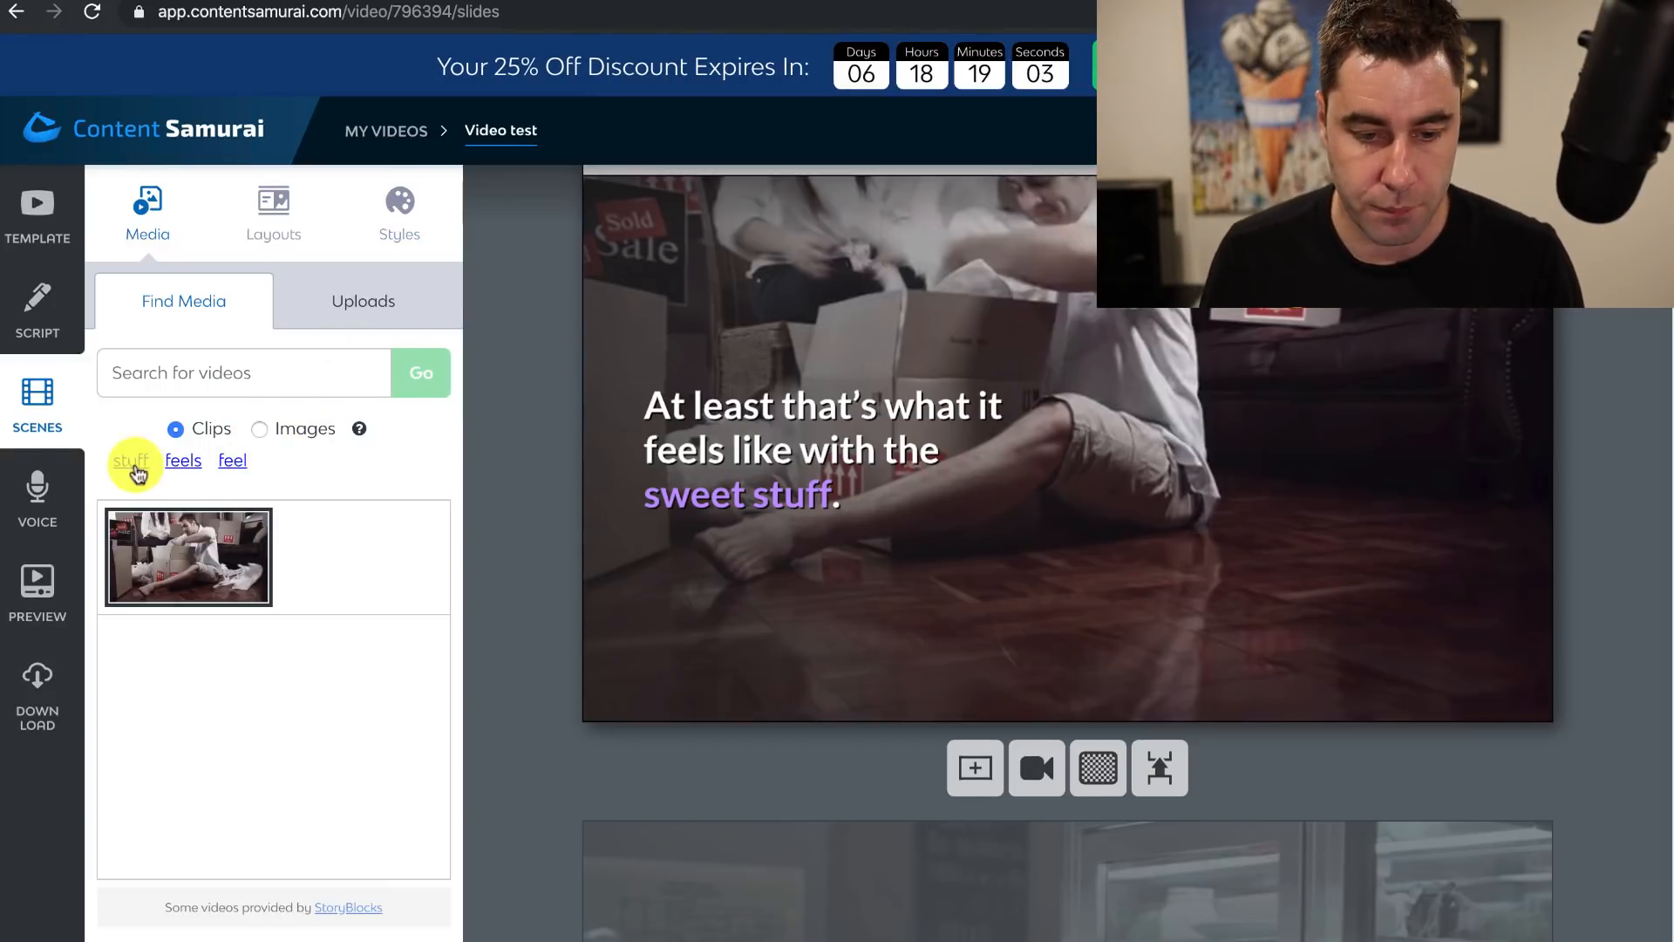
pyautogui.click(260, 431)
pyautogui.click(177, 429)
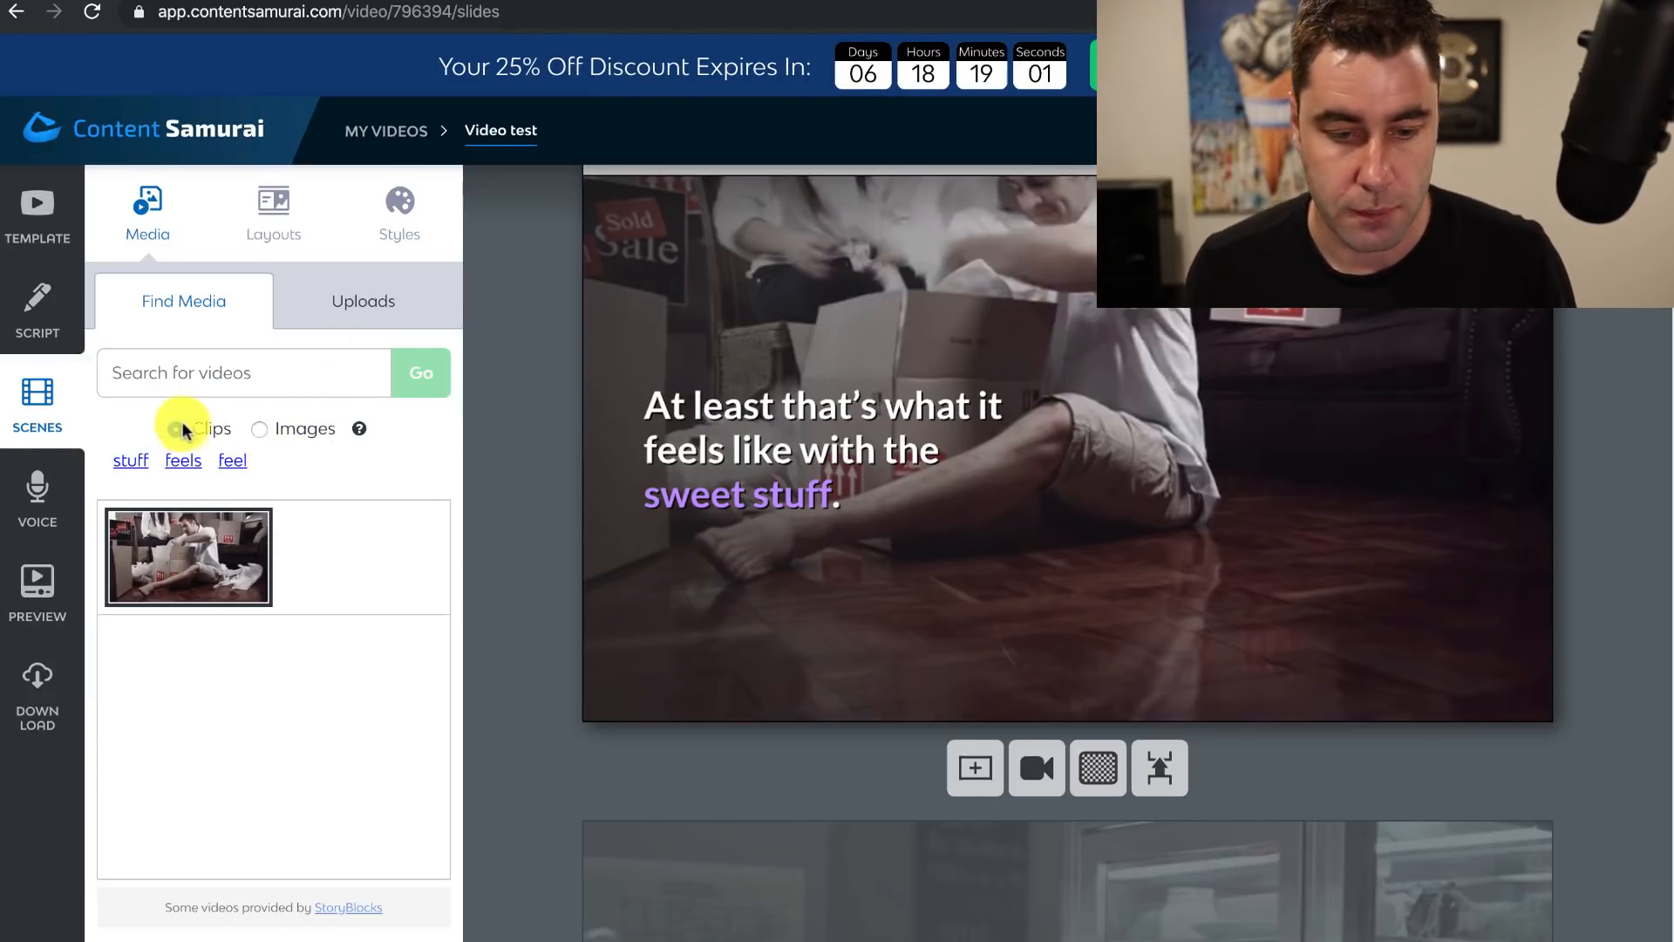
# Add an empty video clip scene after the "sweet stuff" scene and view its media options and the neighbouring scenes
pyautogui.scroll(-2, 959, 523)
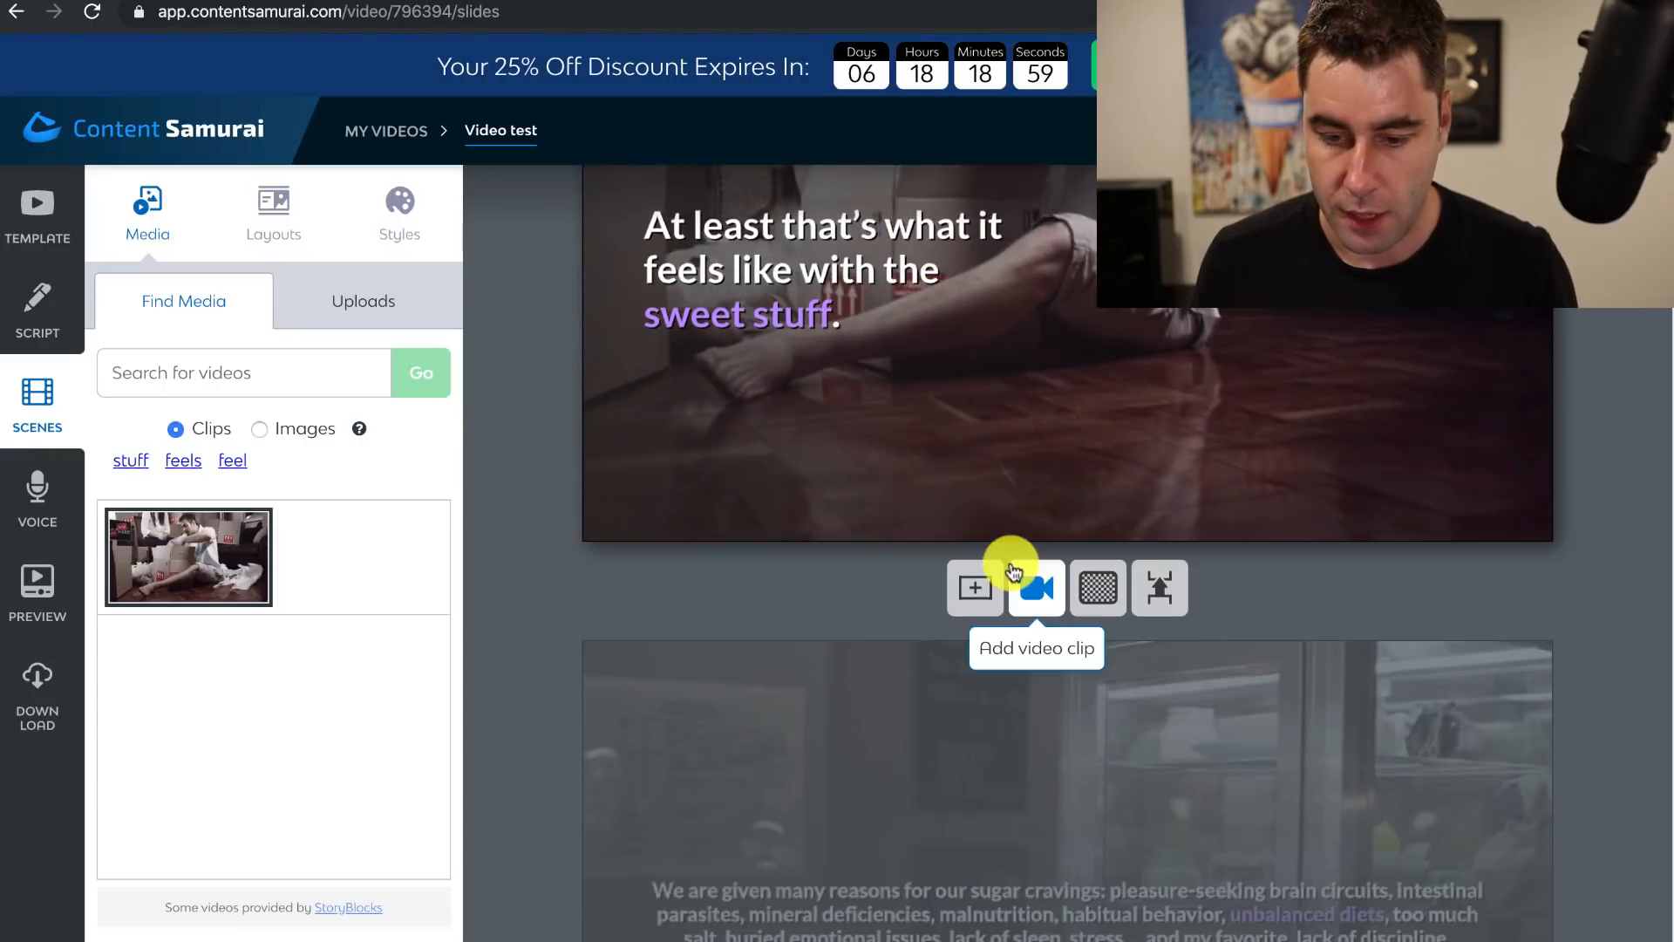
pyautogui.click(1027, 596)
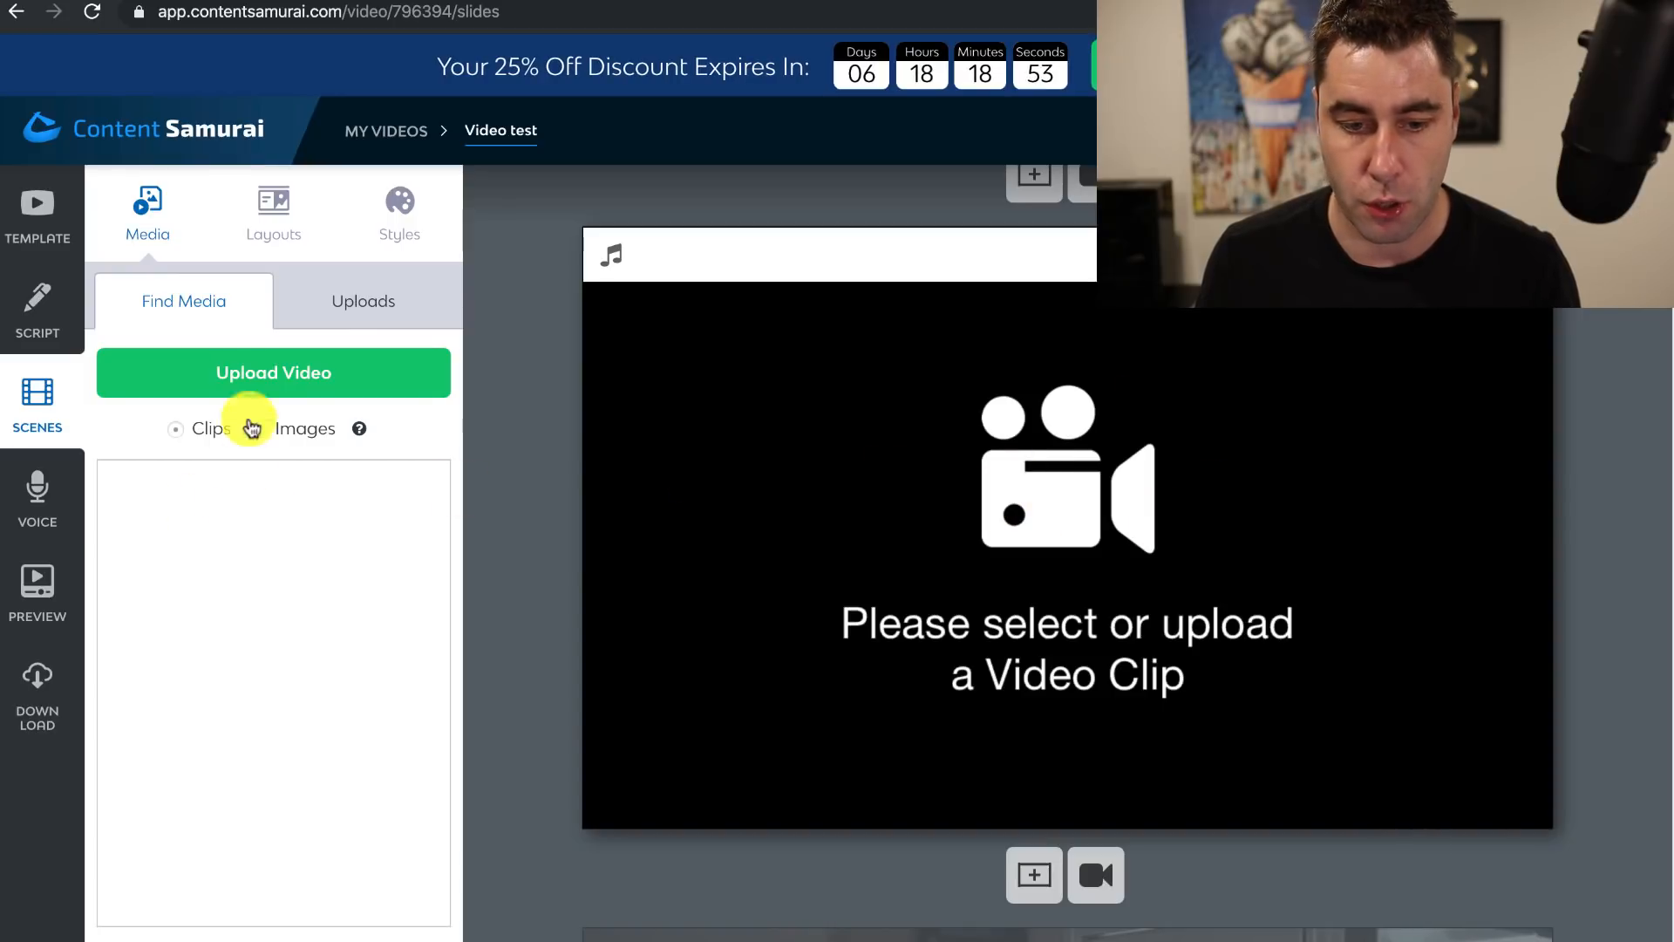
pyautogui.click(149, 291)
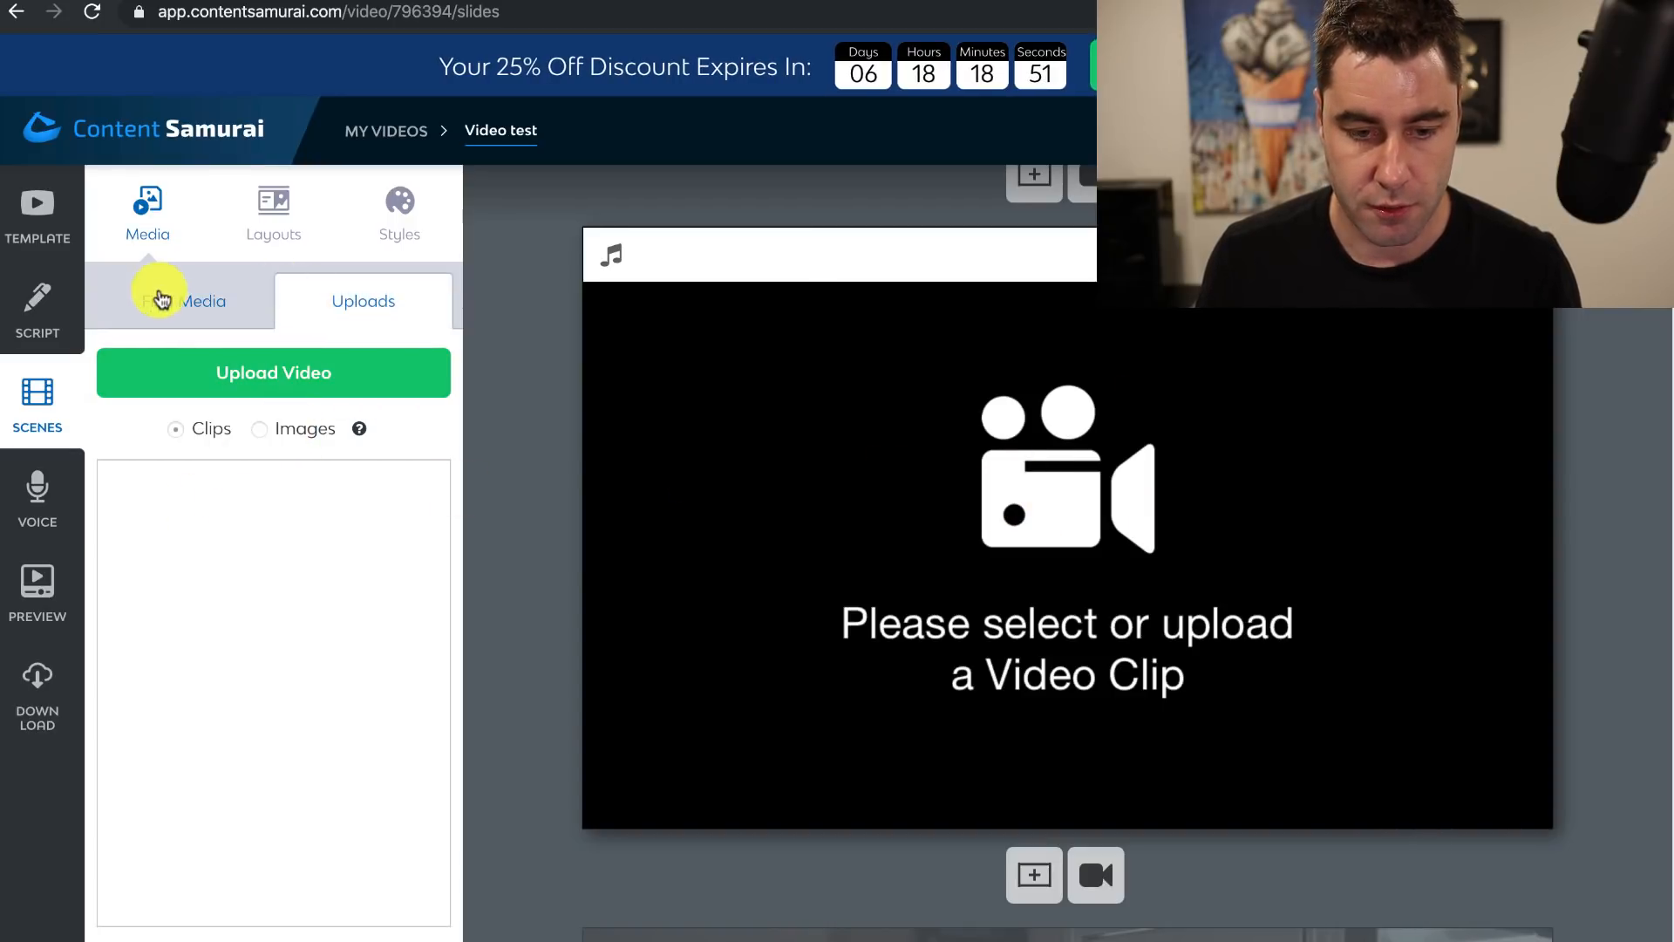
pyautogui.scroll(-4, 691, 471)
pyautogui.scroll(4, 698, 475)
pyautogui.scroll(5, 698, 469)
pyautogui.scroll(-7, 698, 470)
pyautogui.scroll(-10, 698, 464)
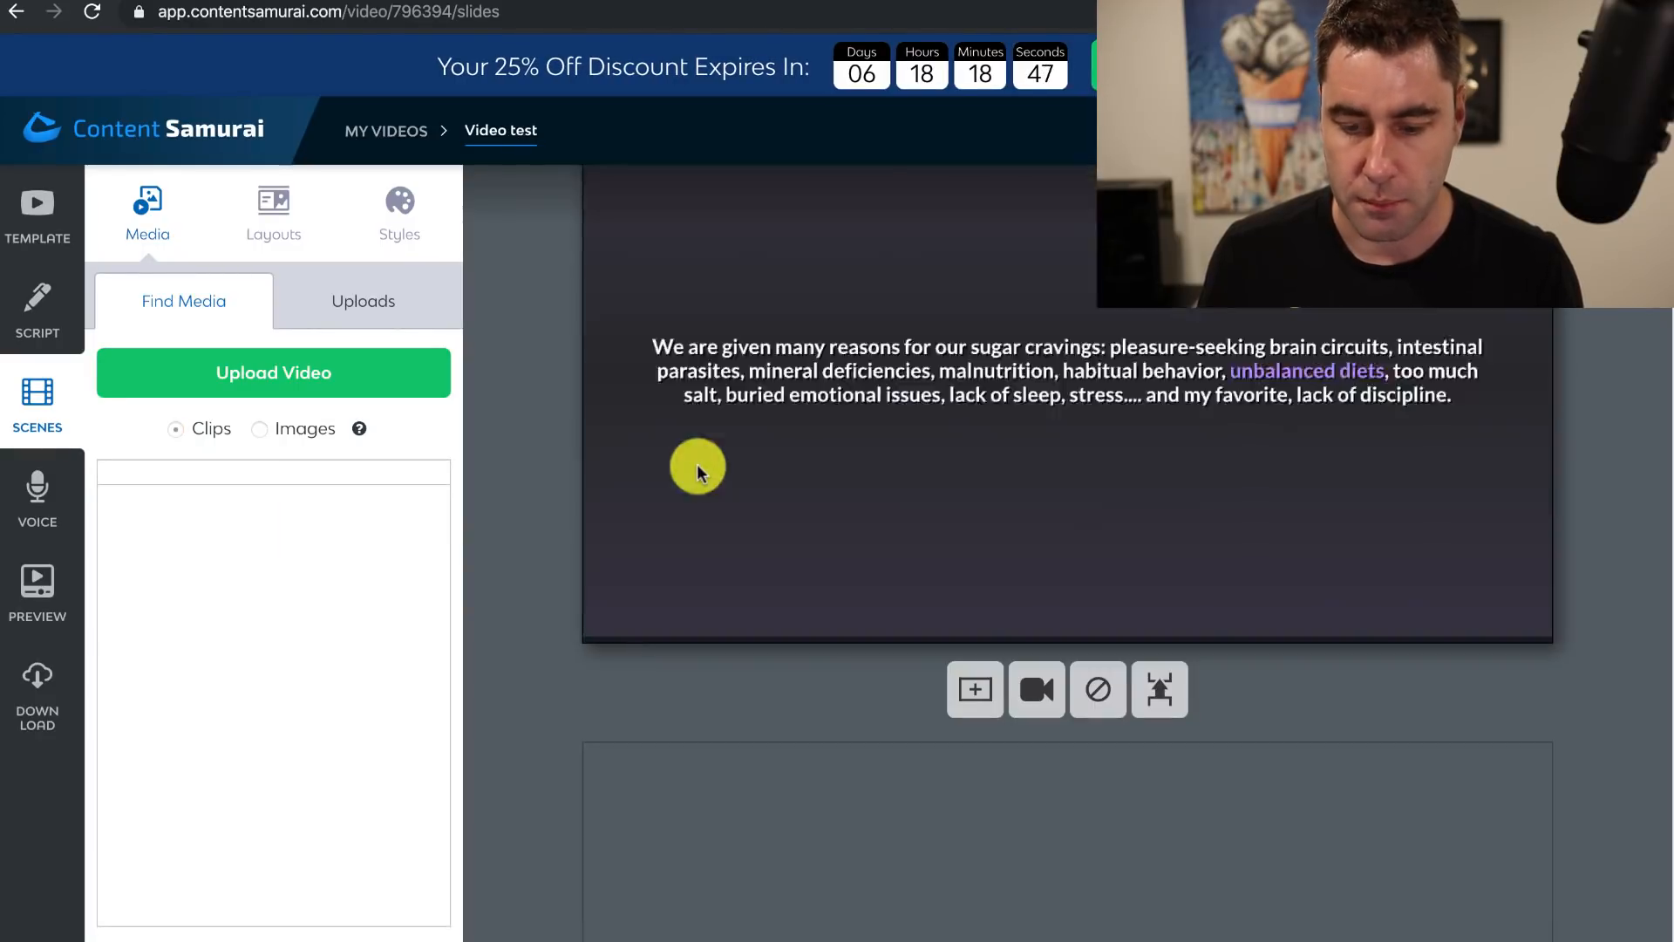
# Look over the clips and captions of the scenes around the line listing reasons for sugar cravings
pyautogui.scroll(2, 915, 371)
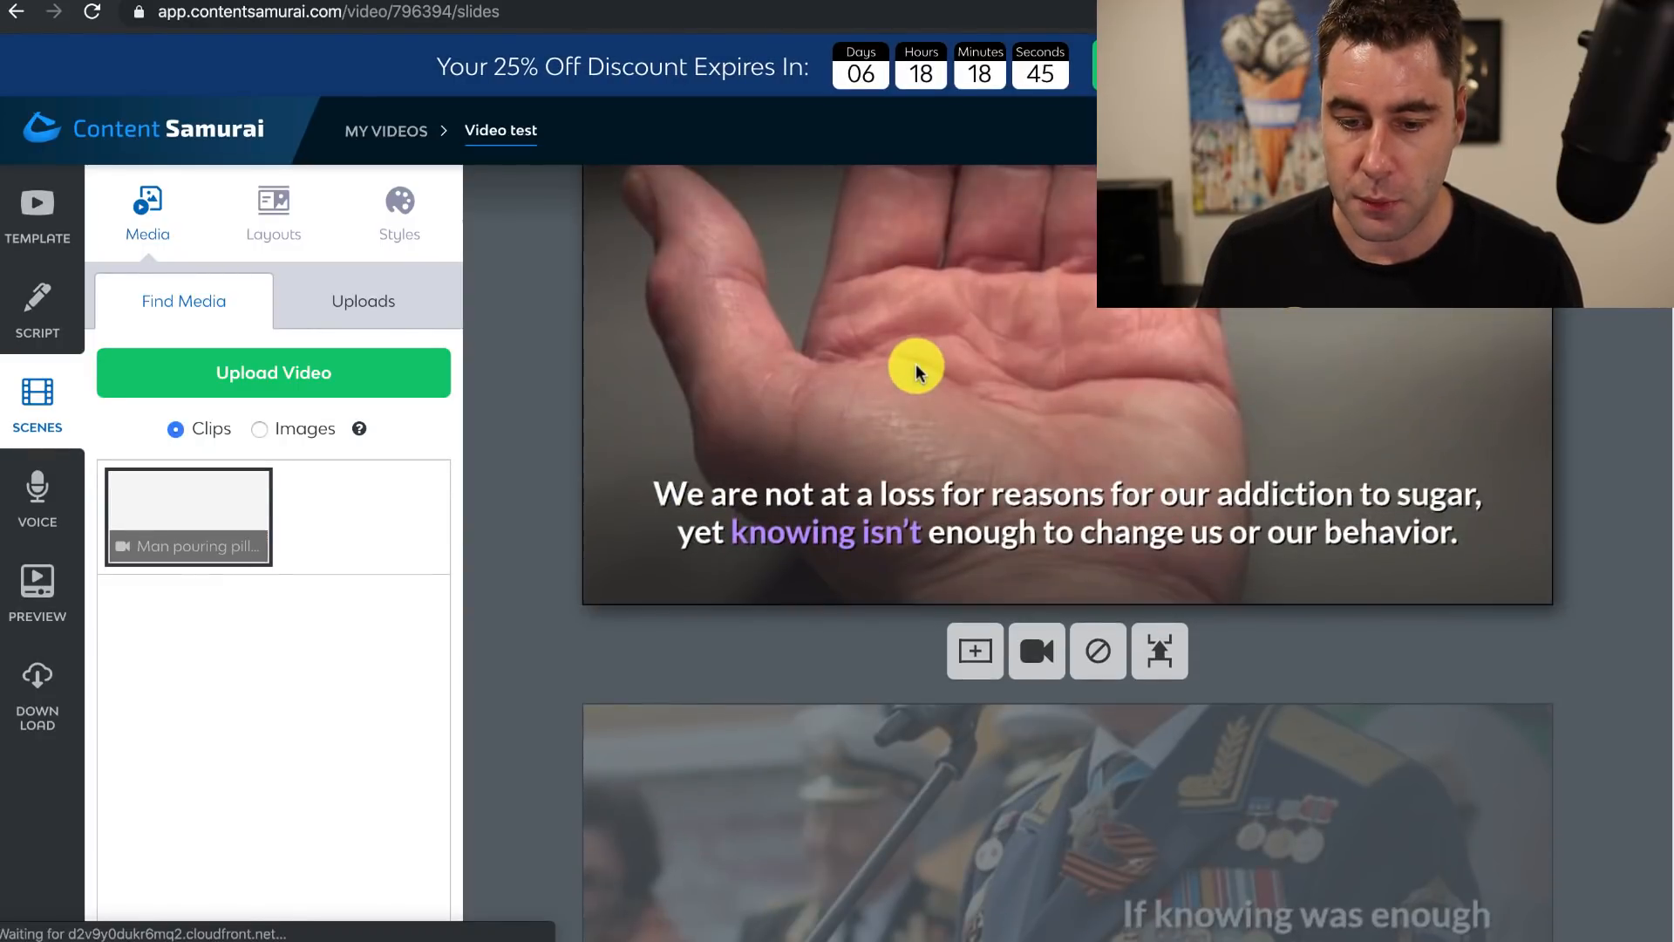
pyautogui.scroll(-5, 914, 366)
pyautogui.scroll(-5, 732, 393)
pyautogui.scroll(-10, 773, 447)
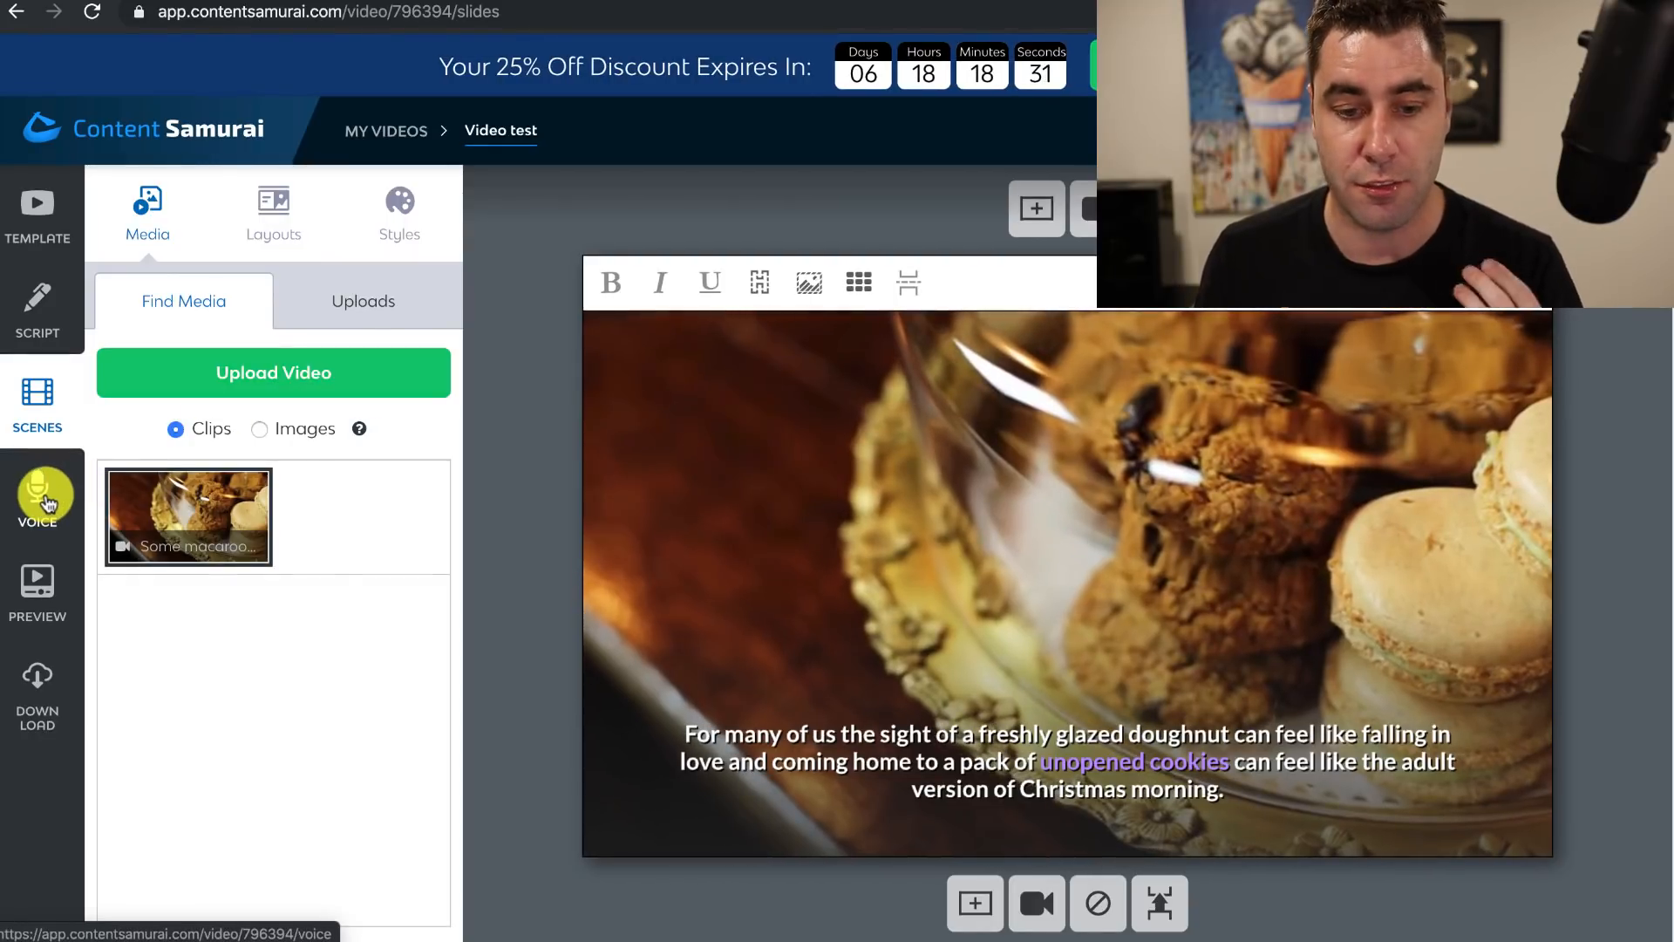
# Play the Anna auto-voice sample, set the automated voice style to Olivia and play its sample
pyautogui.click(52, 504)
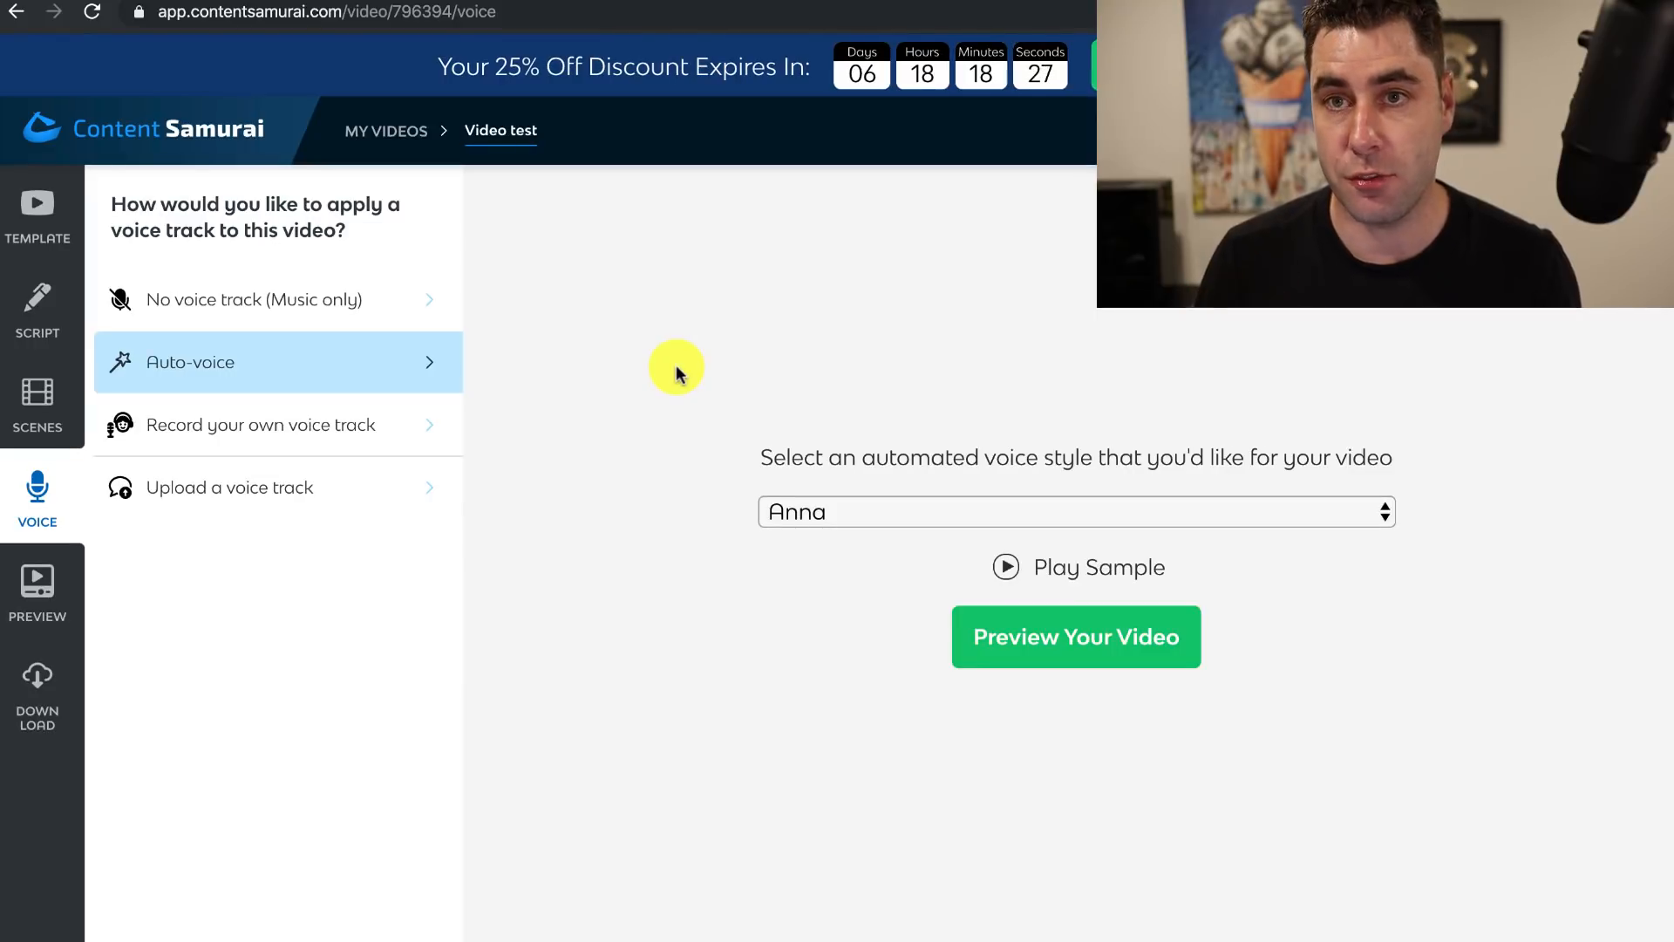
pyautogui.click(802, 516)
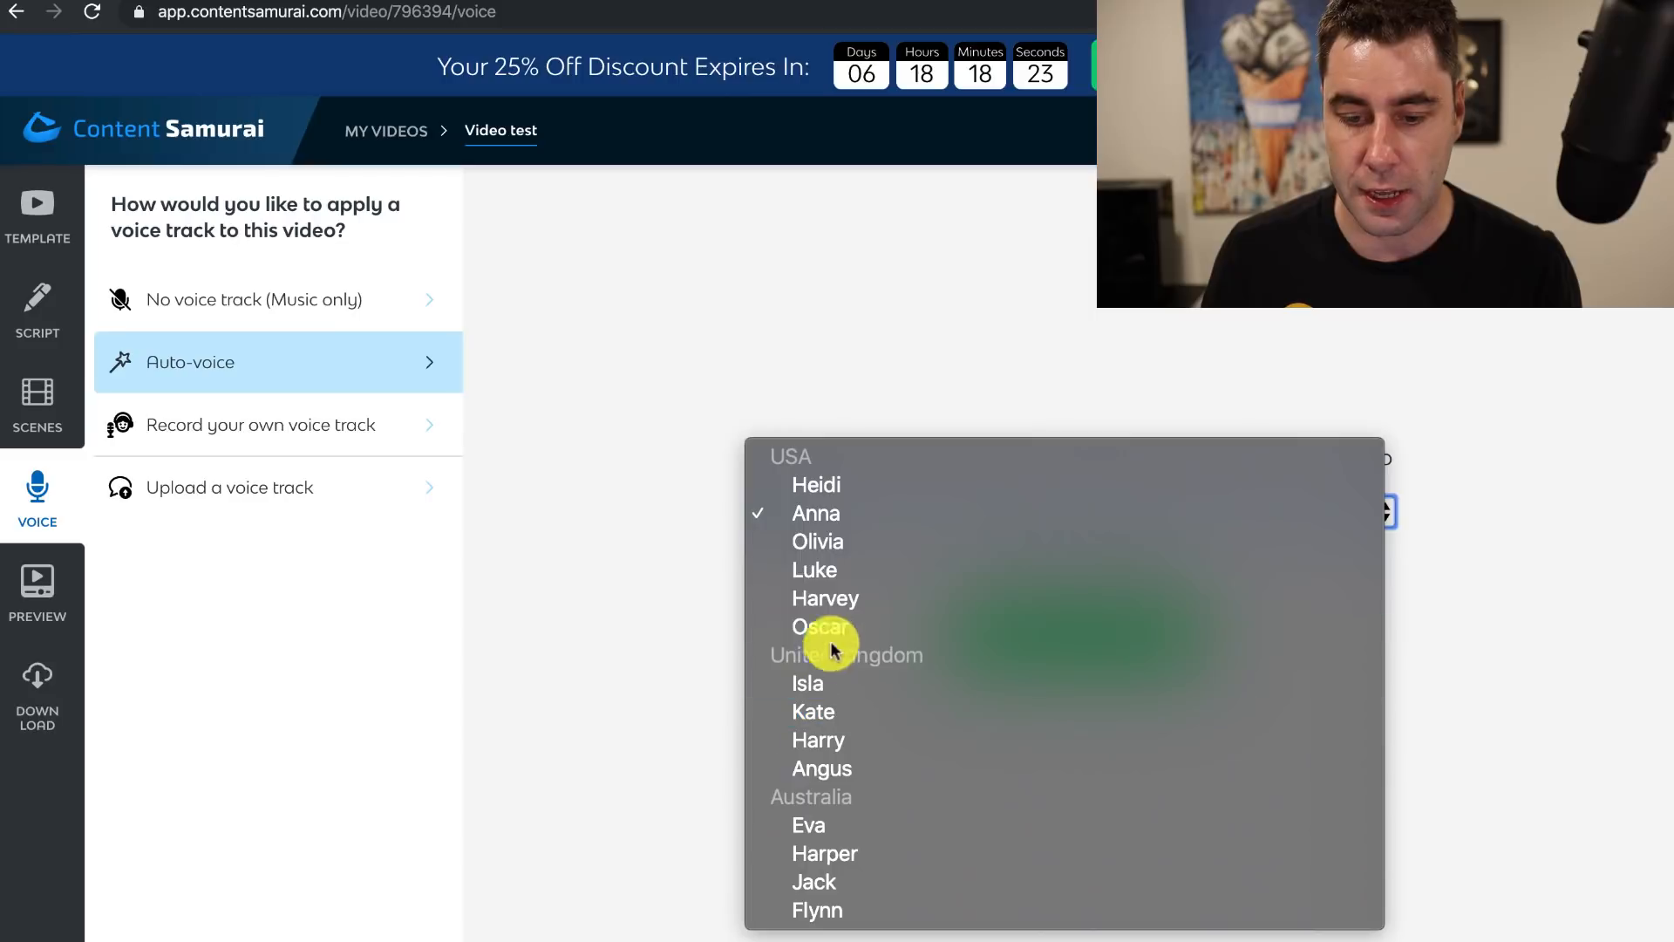
pyautogui.click(824, 521)
pyautogui.click(1009, 568)
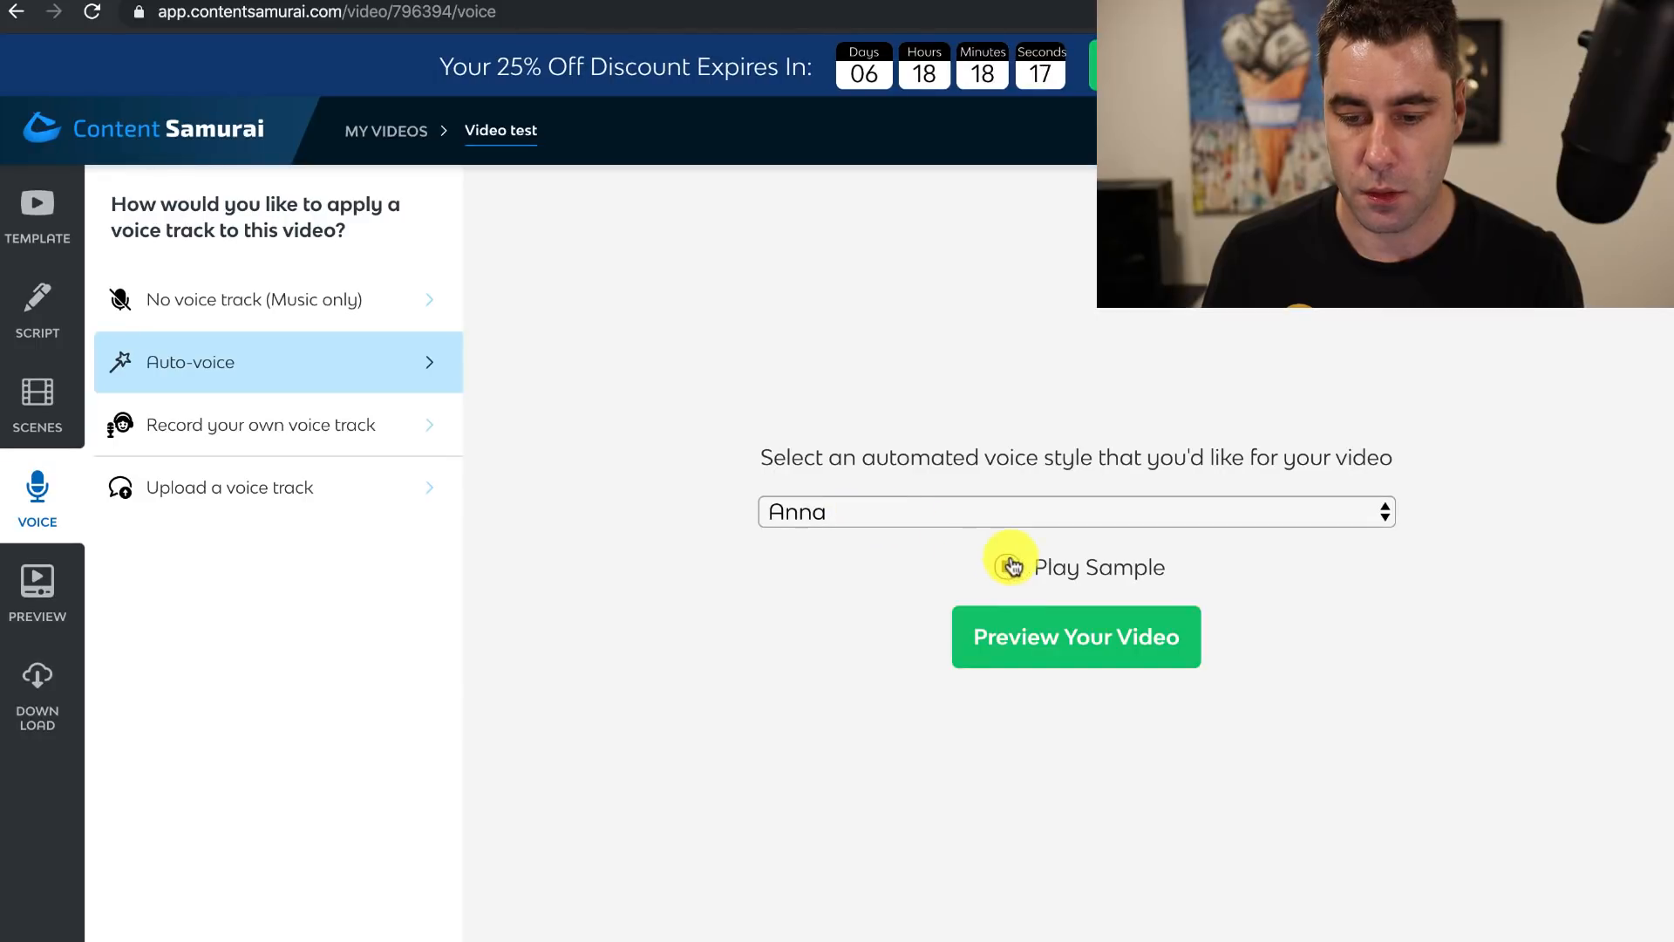
pyautogui.click(927, 518)
pyautogui.click(908, 544)
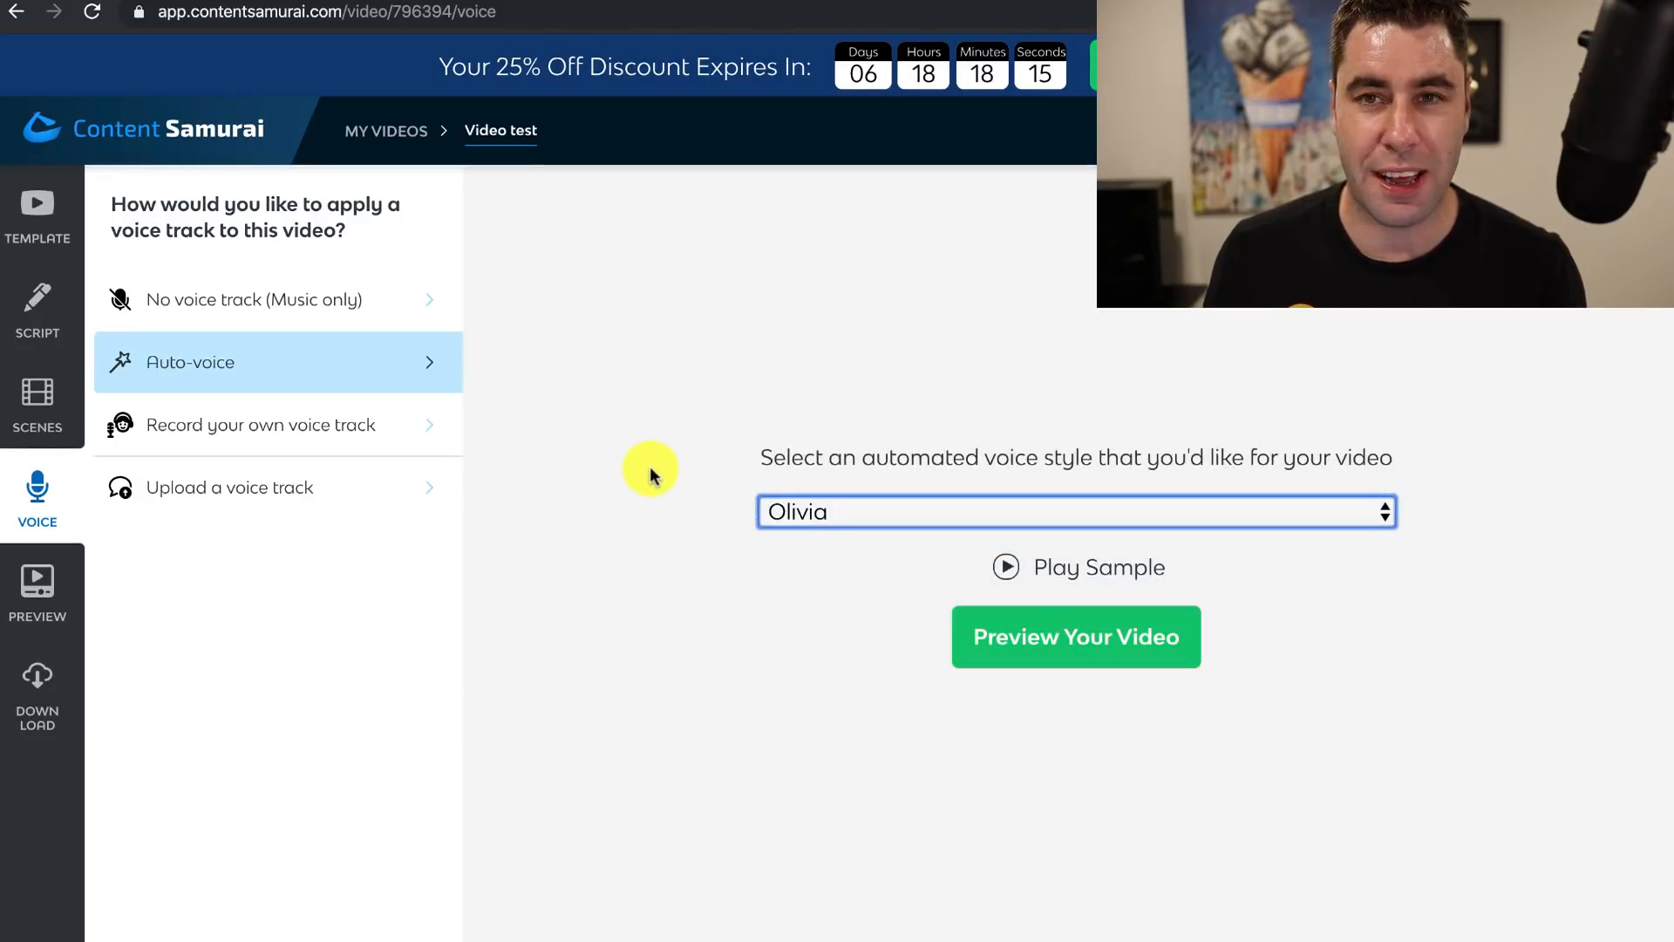
pyautogui.click(1011, 570)
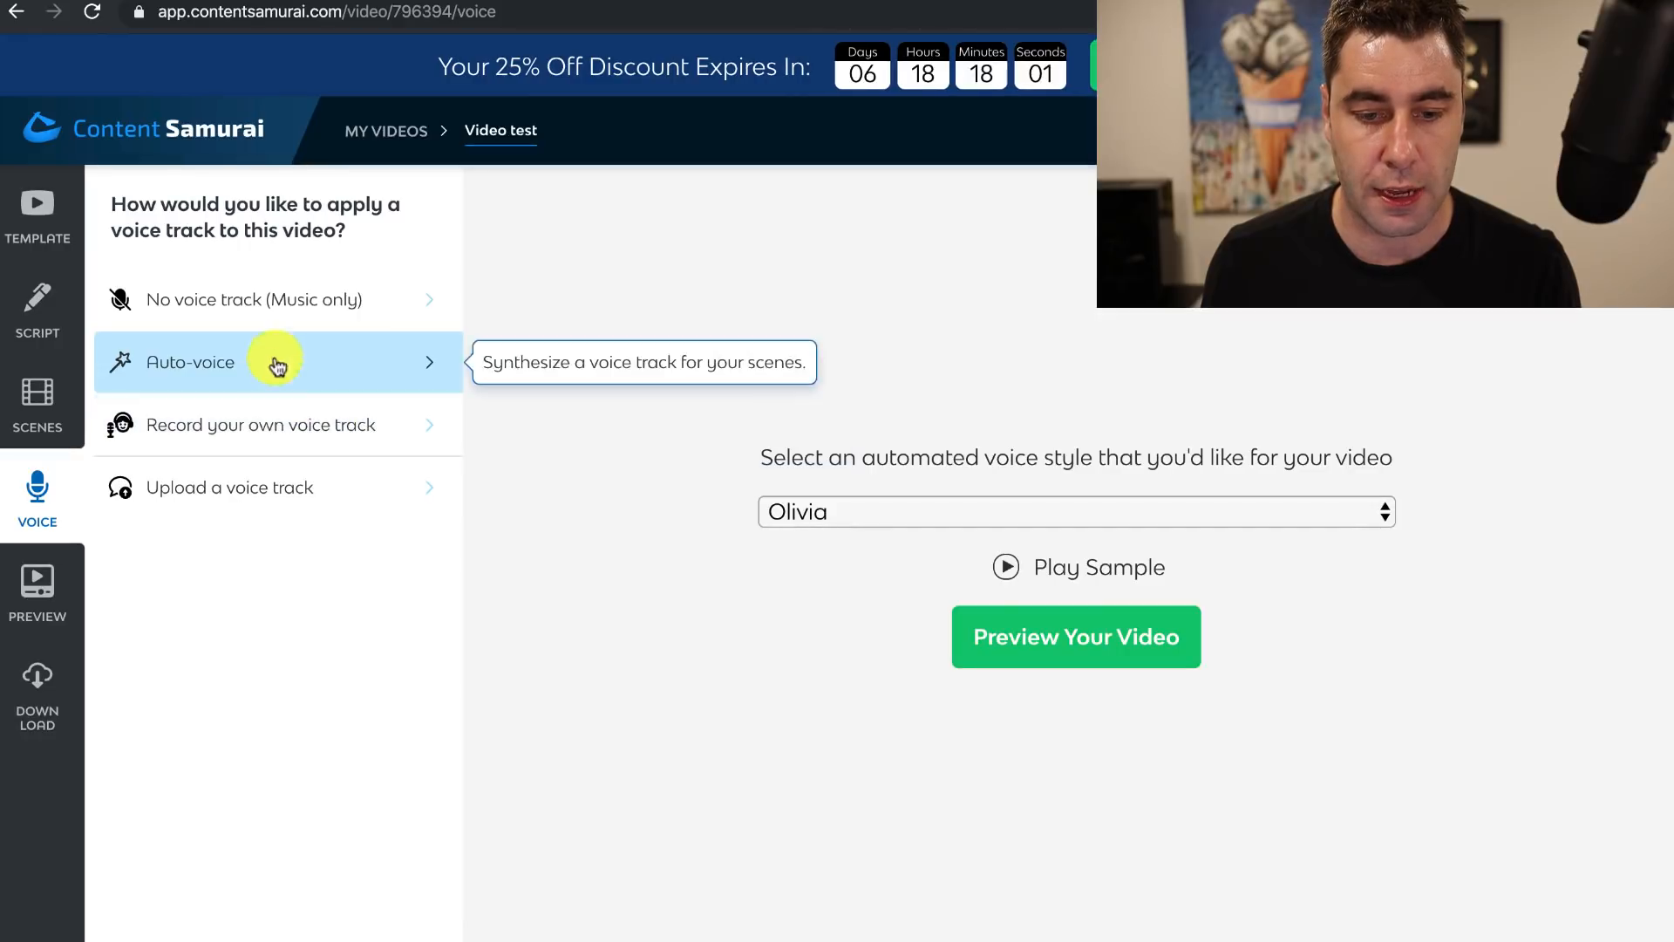
pyautogui.click(227, 310)
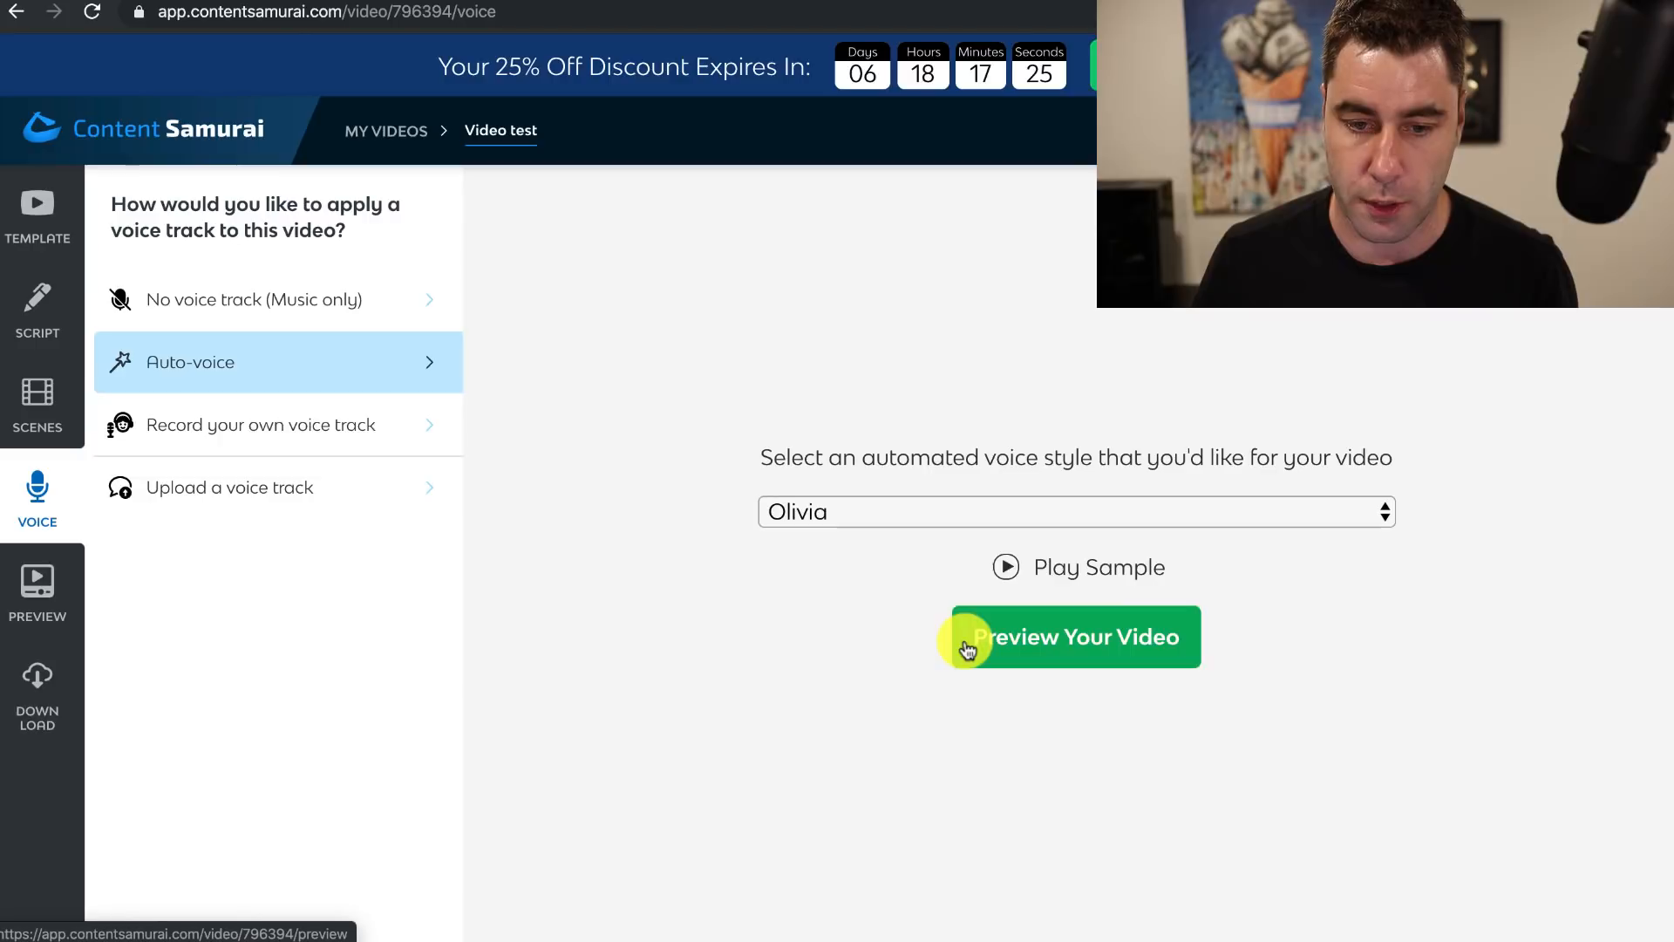
# Check the video's script and look over the ready-made articles on the Leptitox affiliate page
pyautogui.click(29, 304)
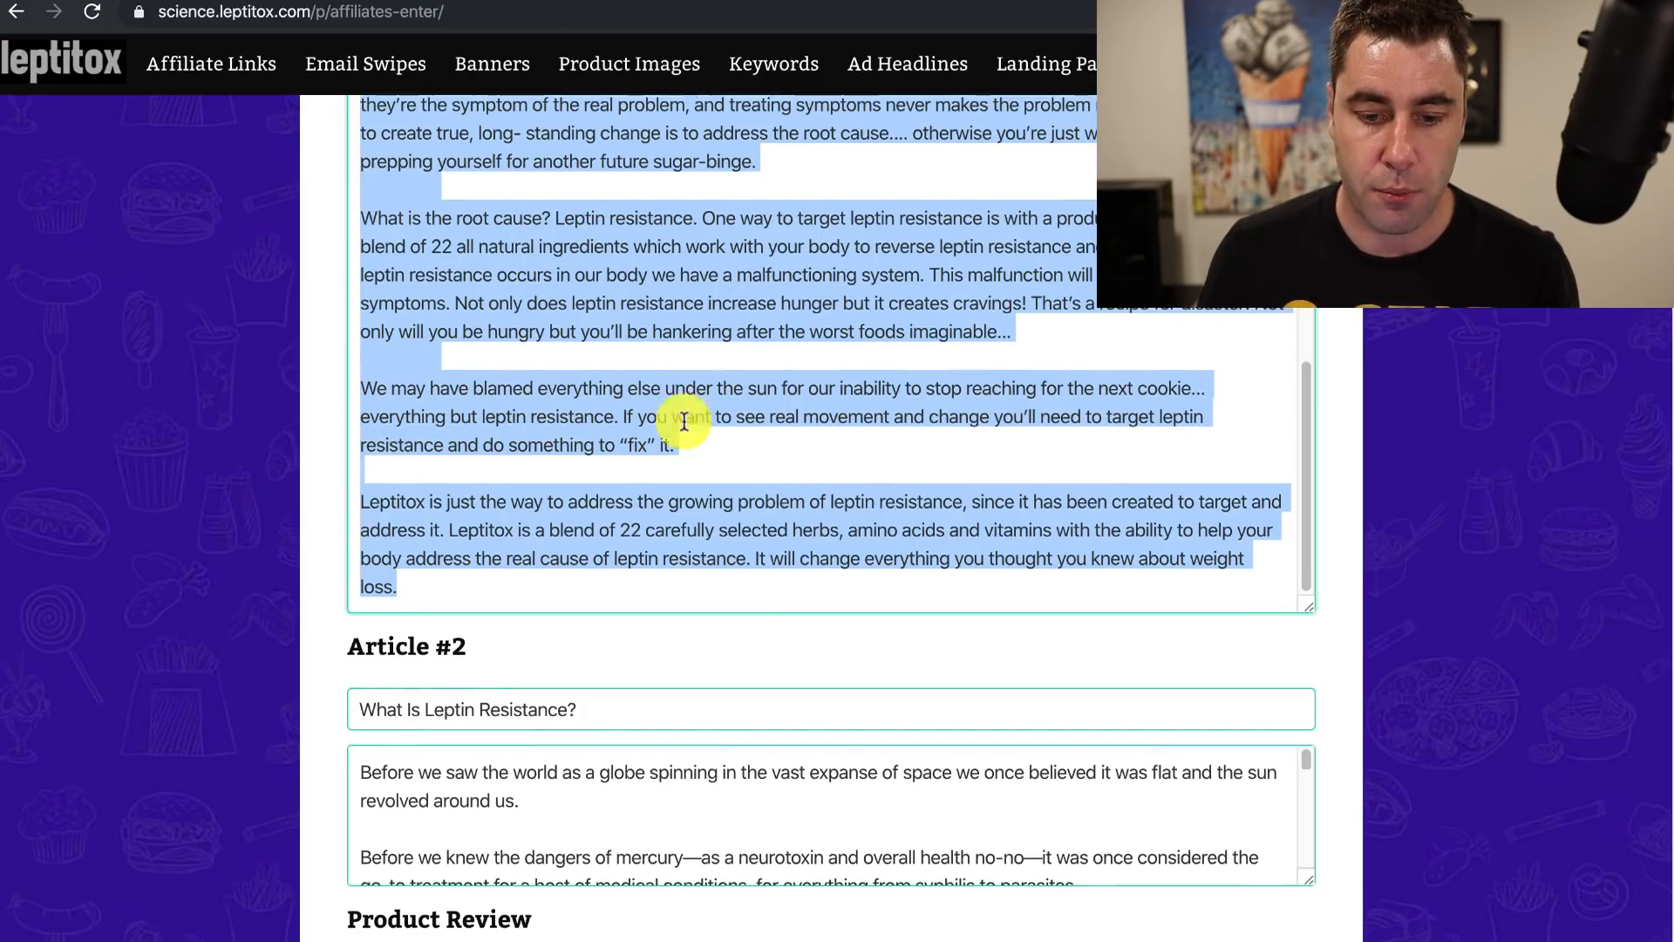
pyautogui.scroll(-2, 637, 437)
pyautogui.scroll(-4, 654, 516)
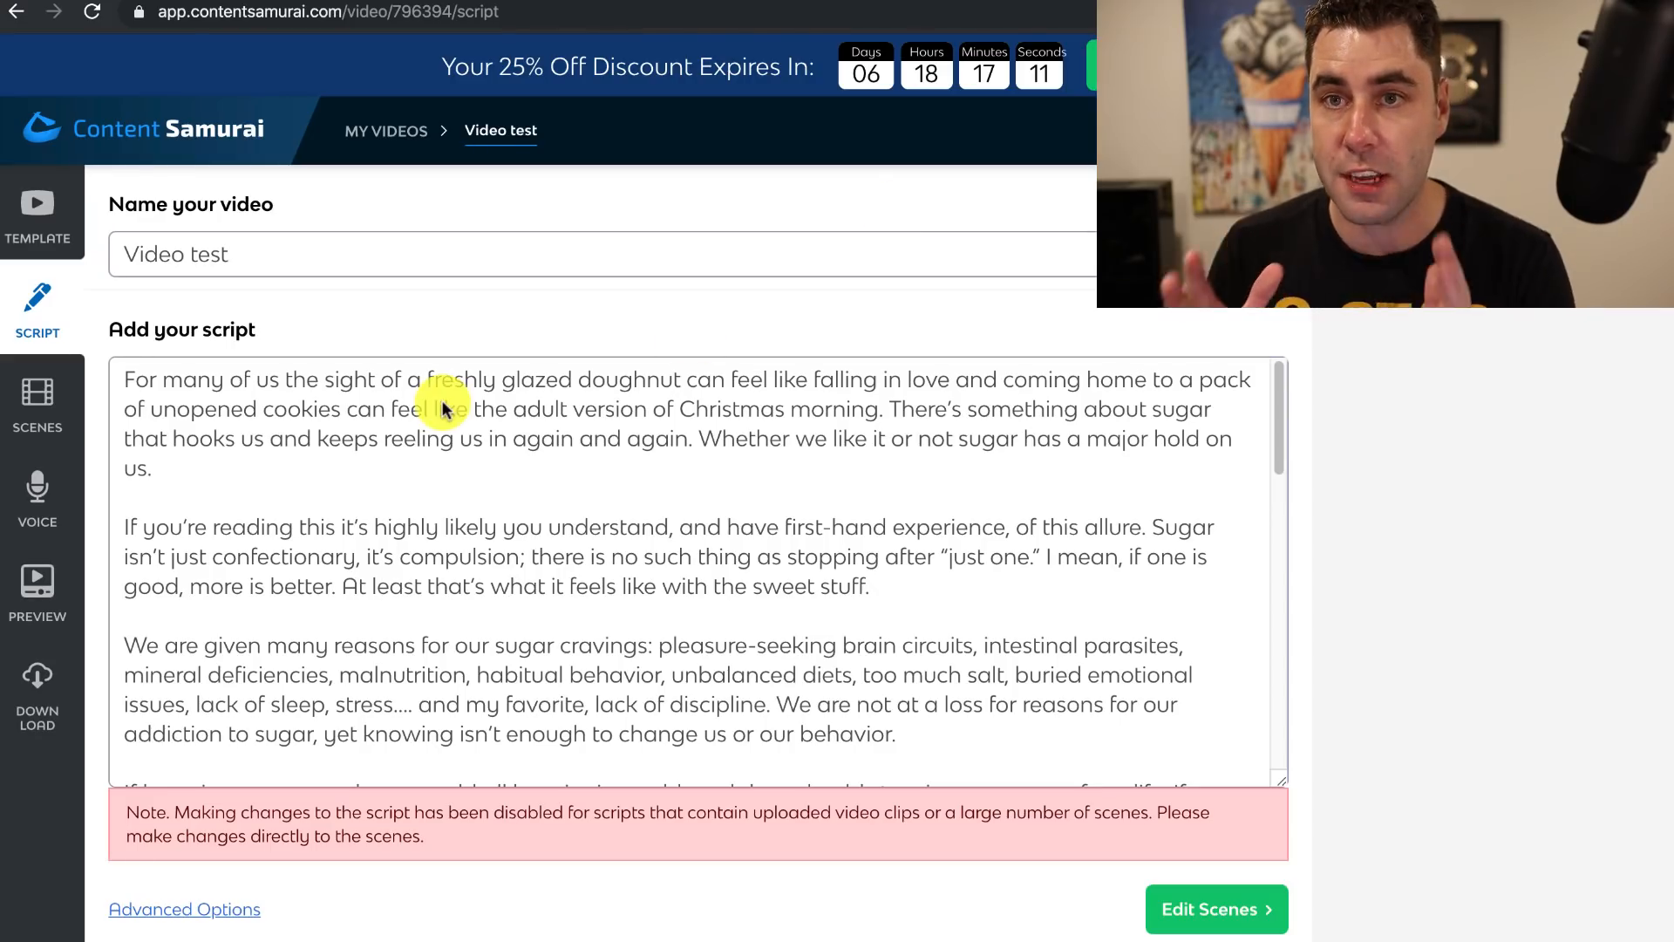
# Return to the scenes and examine the layout and style options for the "If you're reading this" scene
pyautogui.click(37, 403)
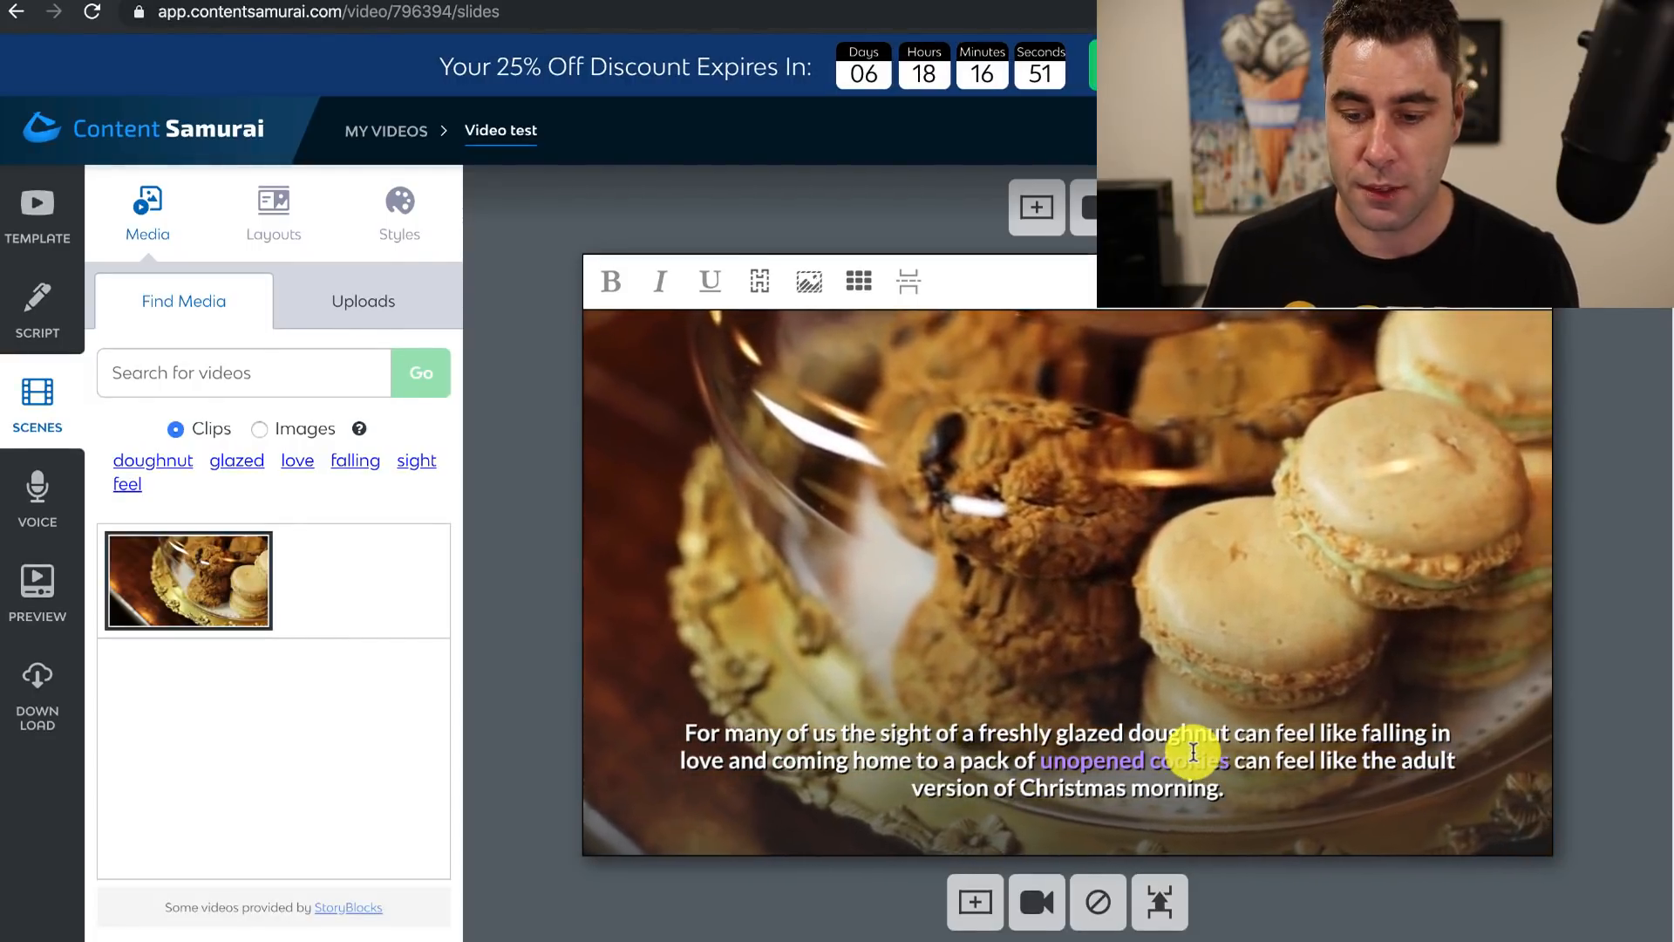
pyautogui.scroll(-5, 1193, 752)
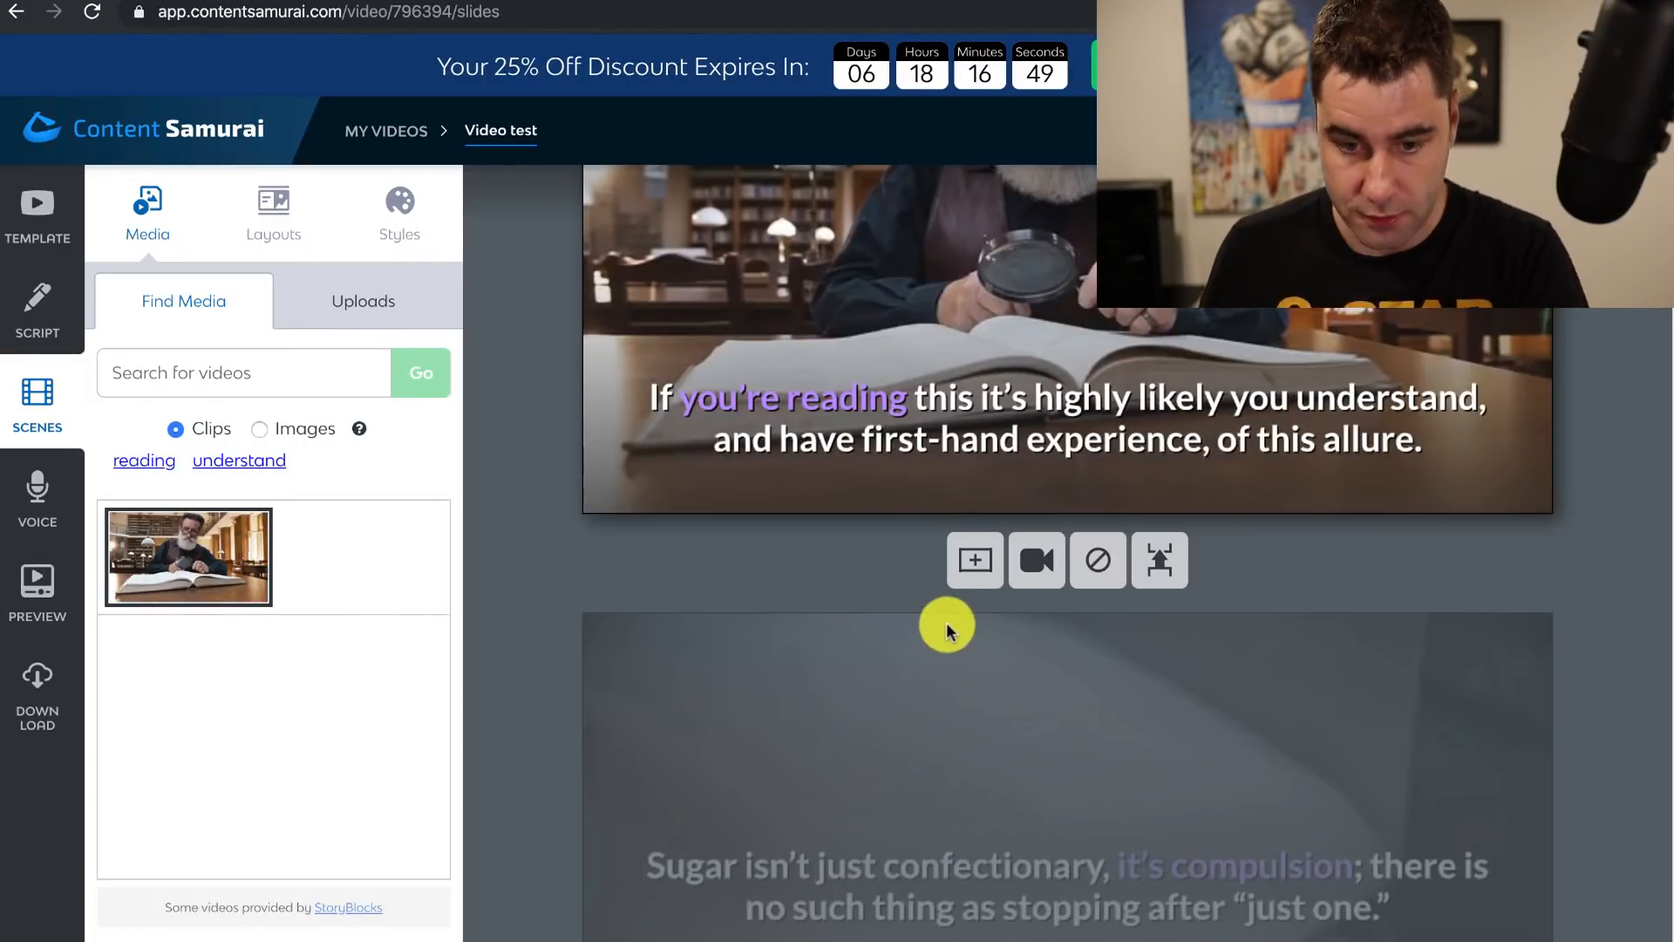
pyautogui.scroll(2, 950, 623)
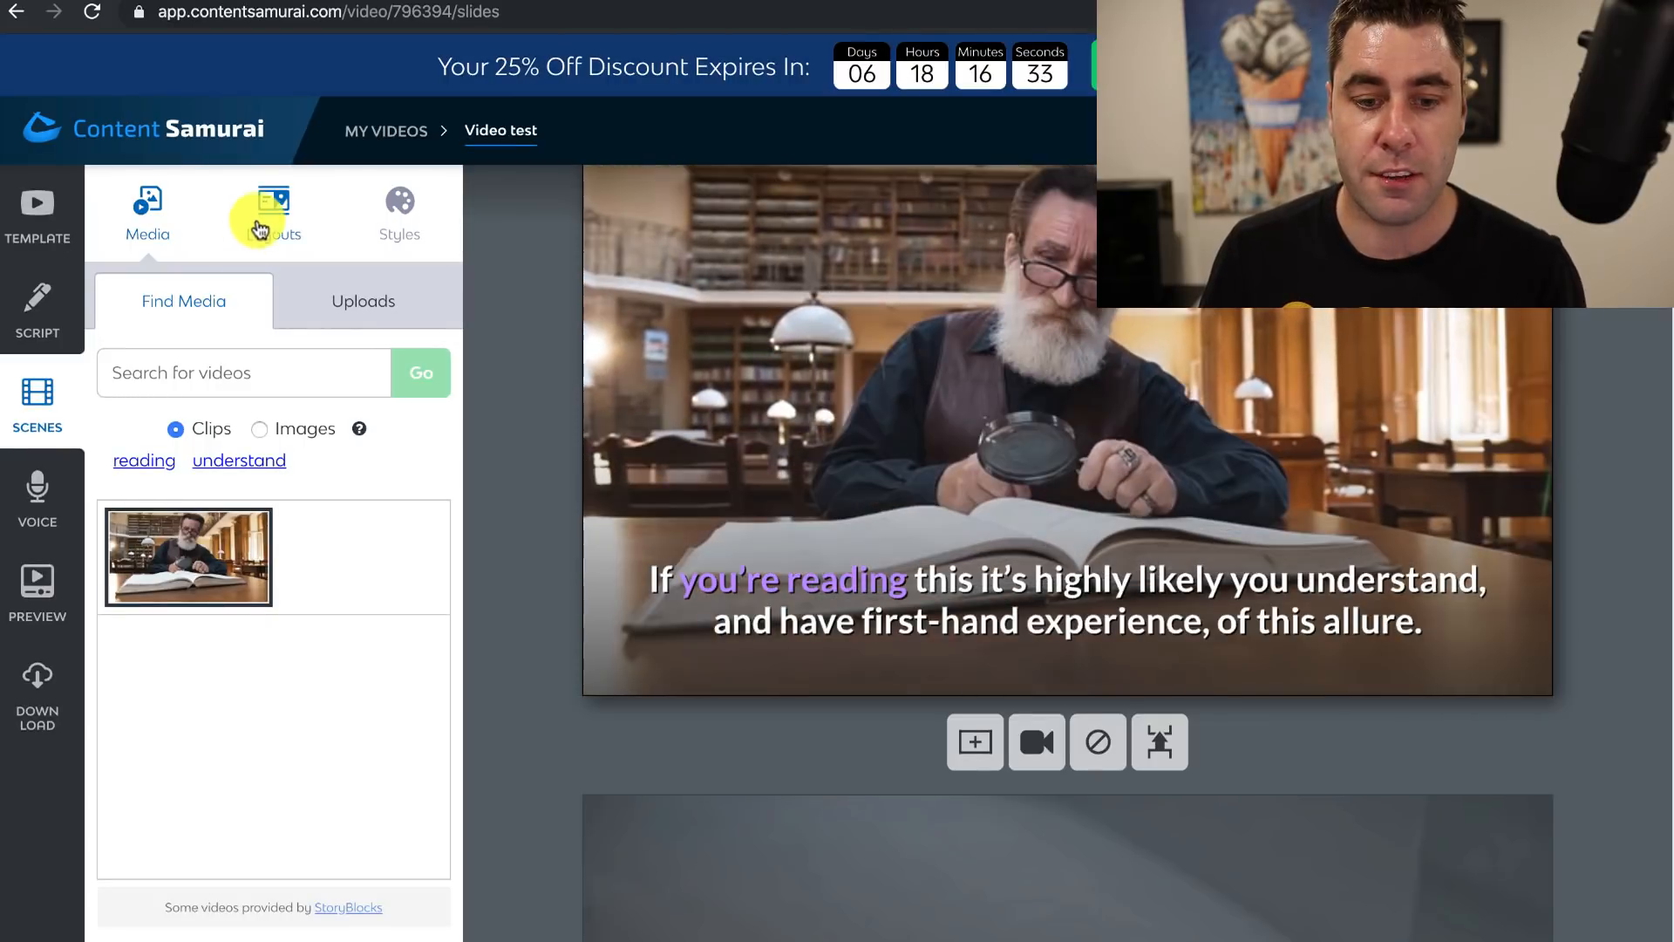
pyautogui.click(261, 209)
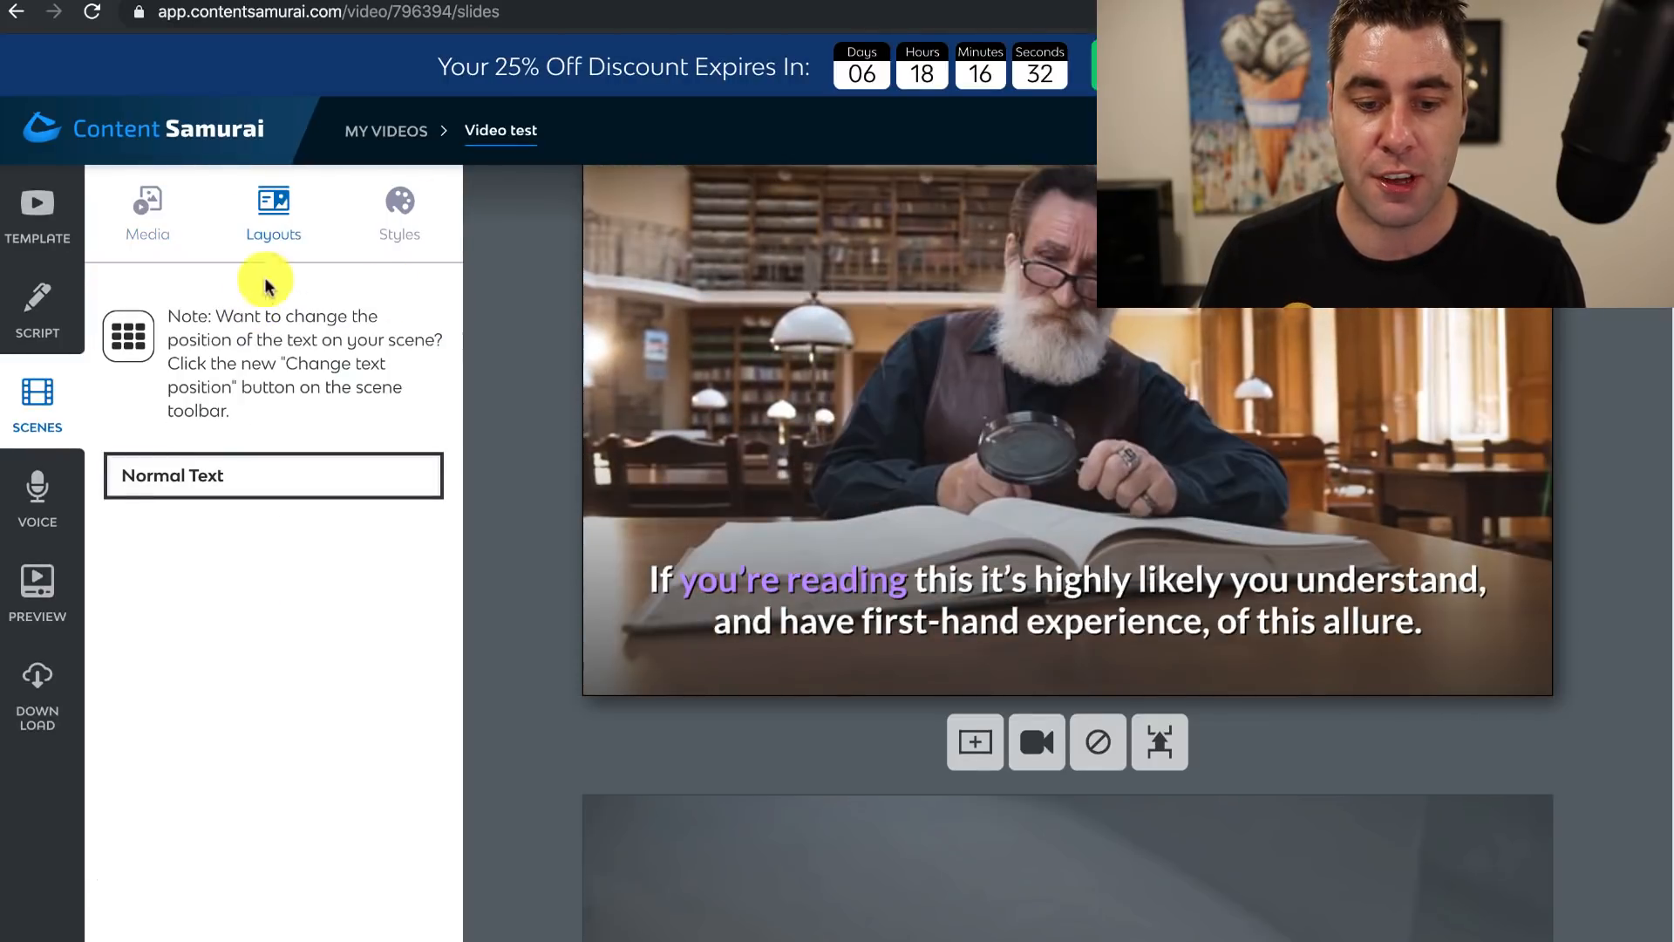
pyautogui.click(397, 214)
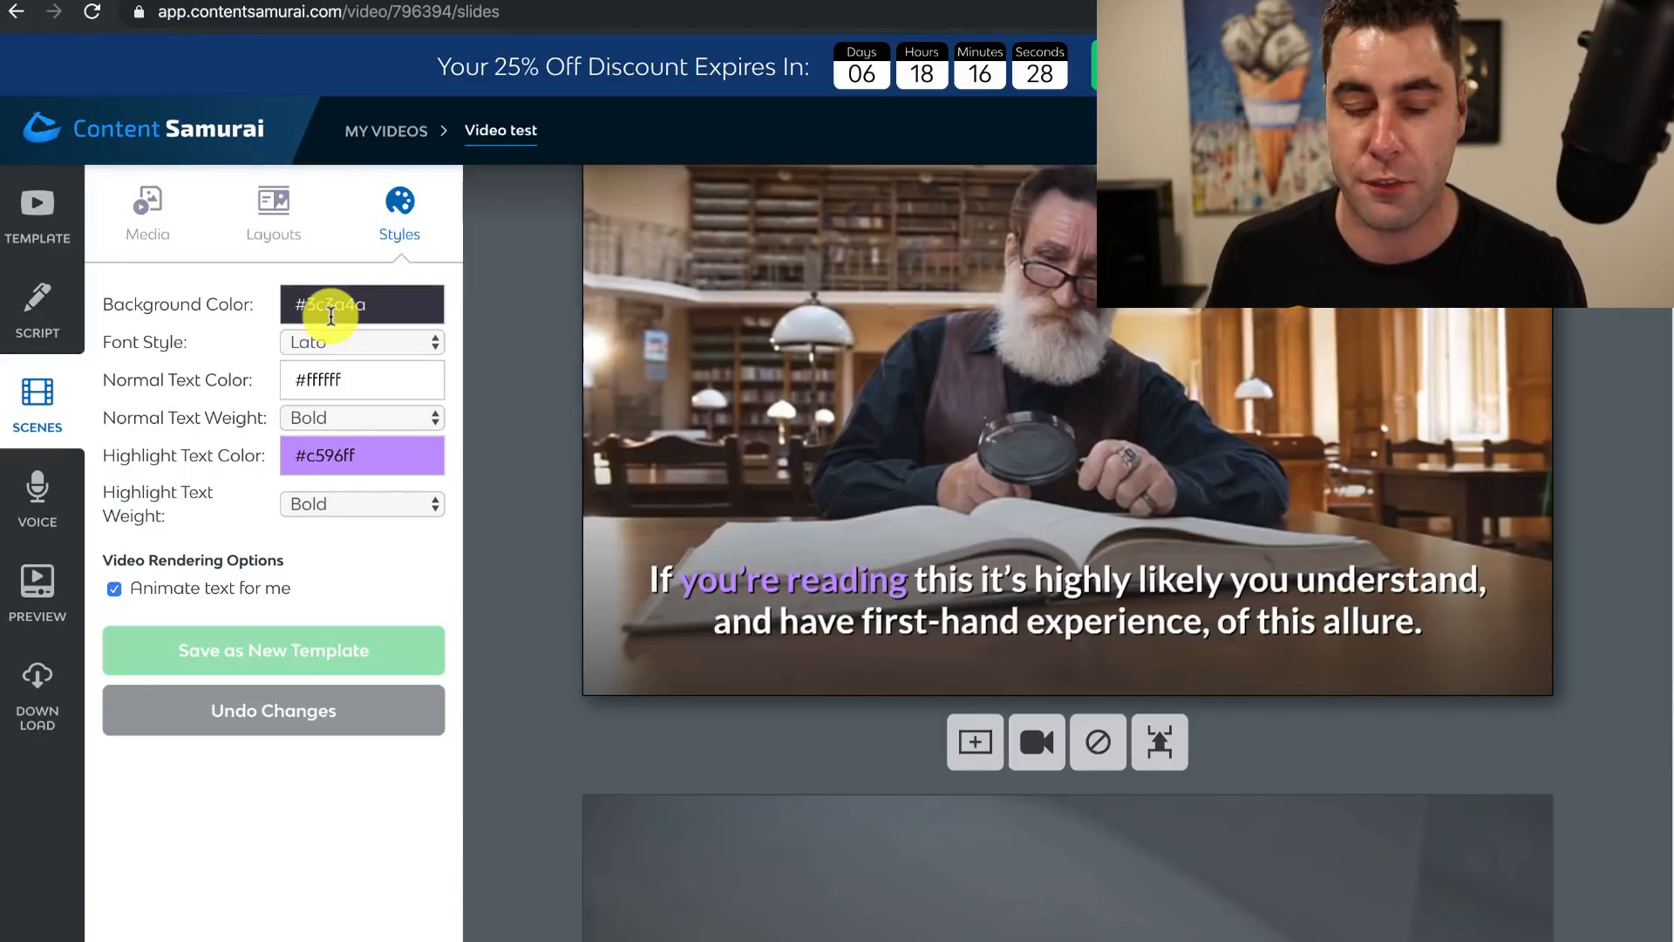
# Open the preview of the video with its auto-voice track, sample Uplifting Upbeat and set the background music to Cinematic
pyautogui.click(29, 488)
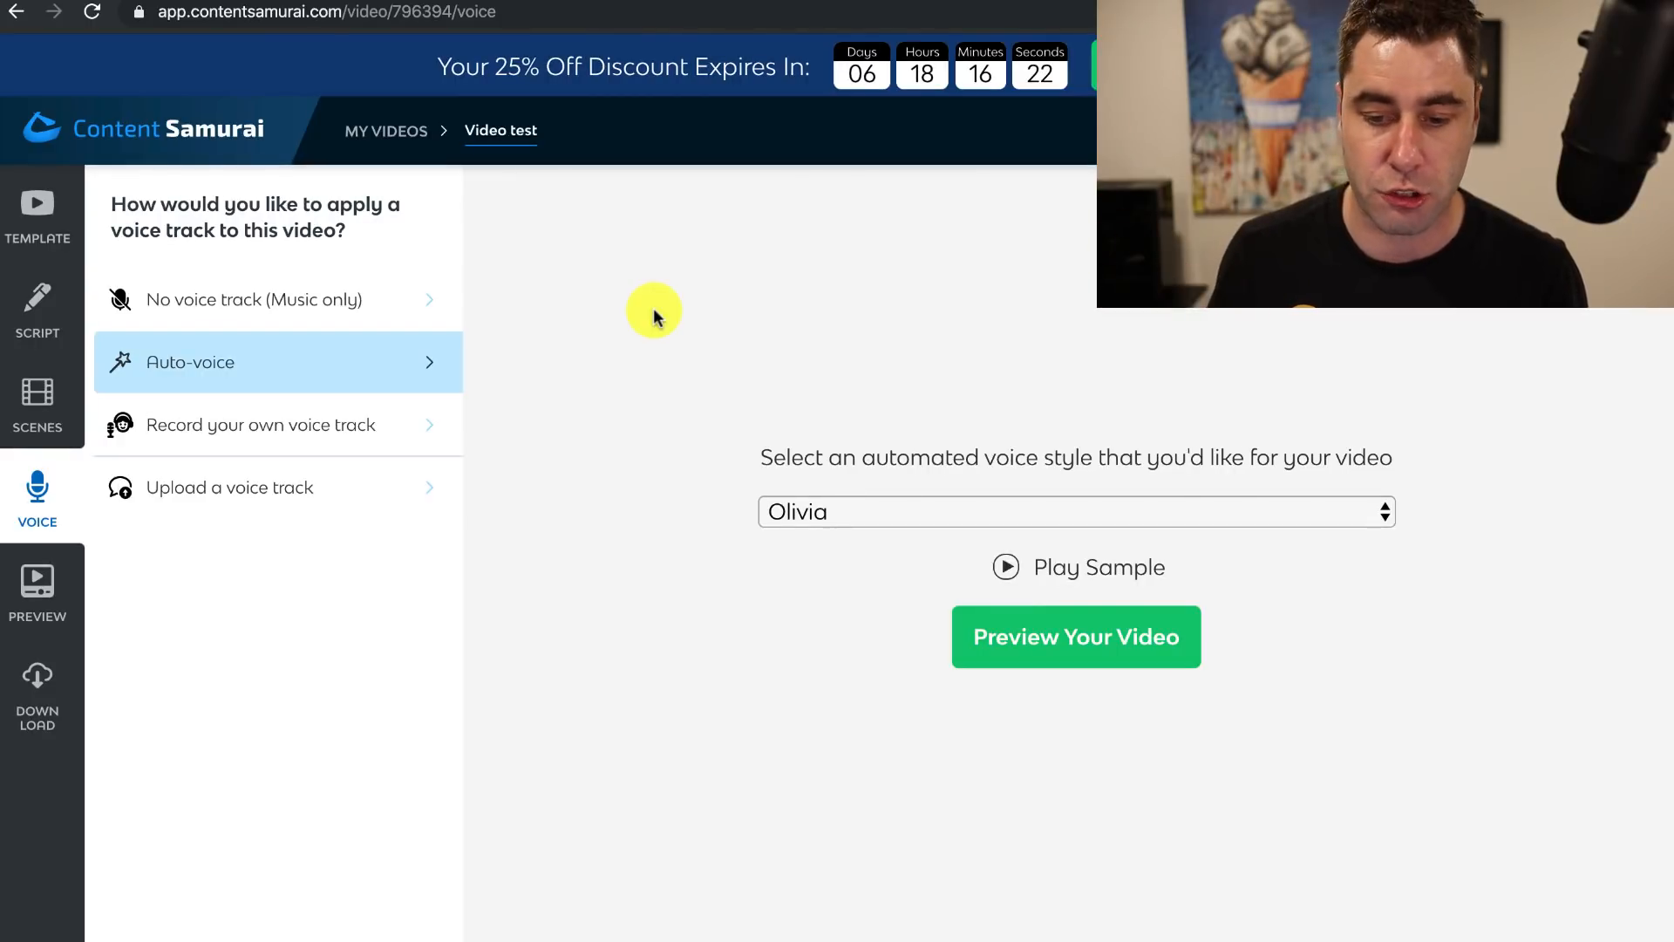
pyautogui.click(1075, 646)
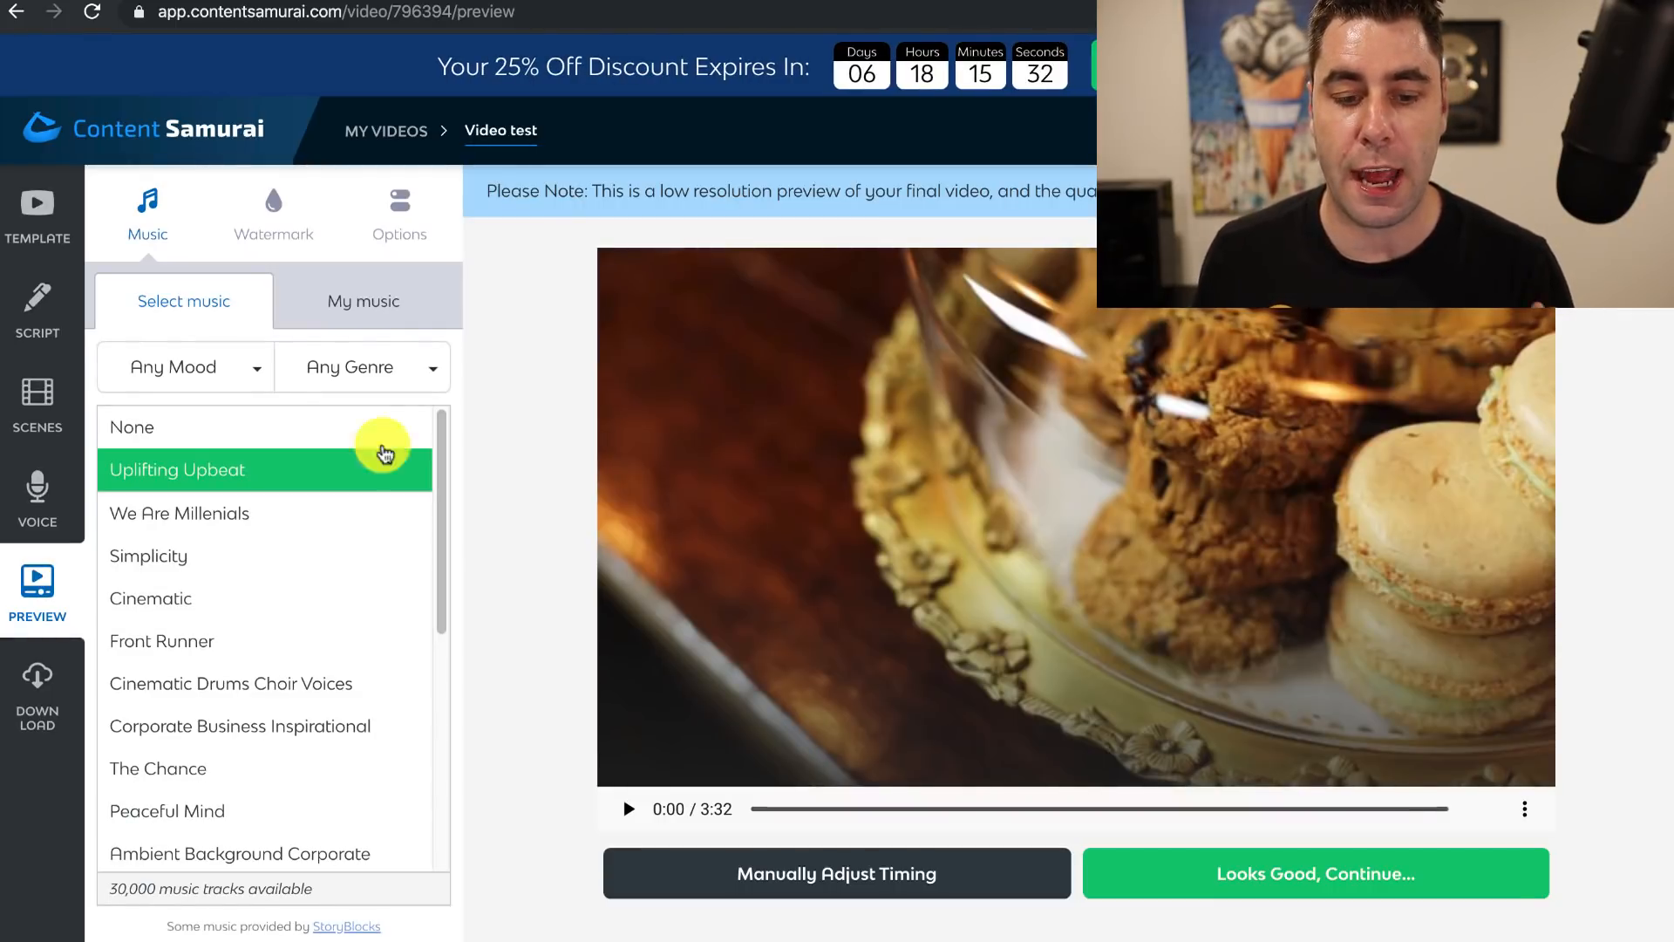
pyautogui.click(262, 462)
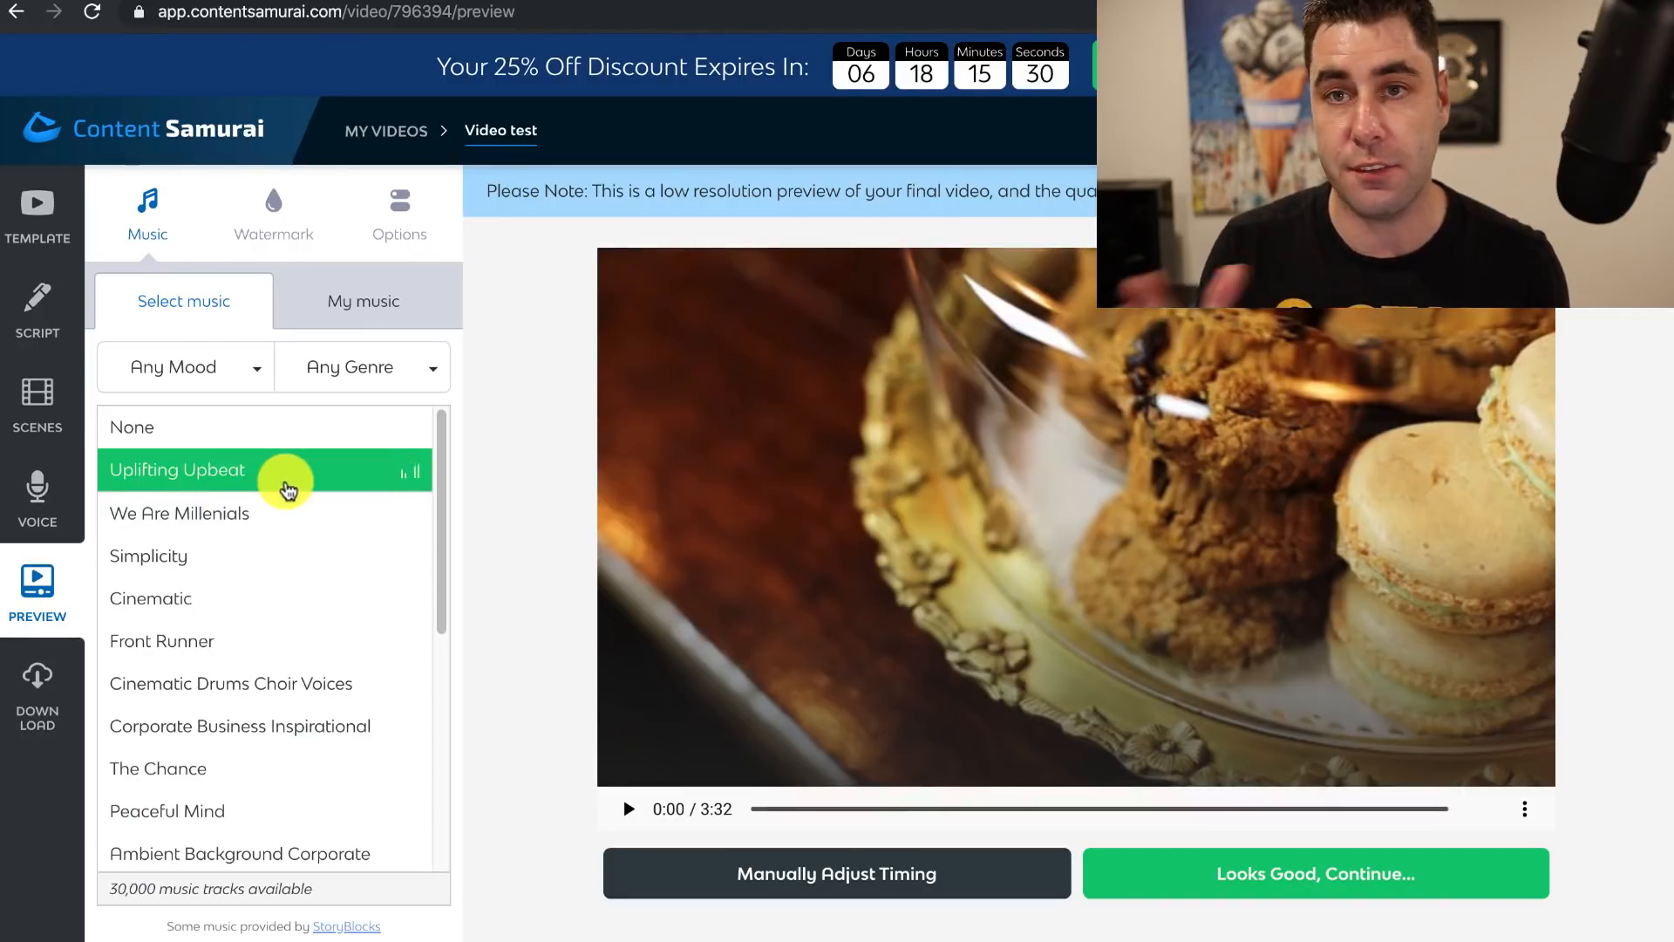
pyautogui.click(274, 478)
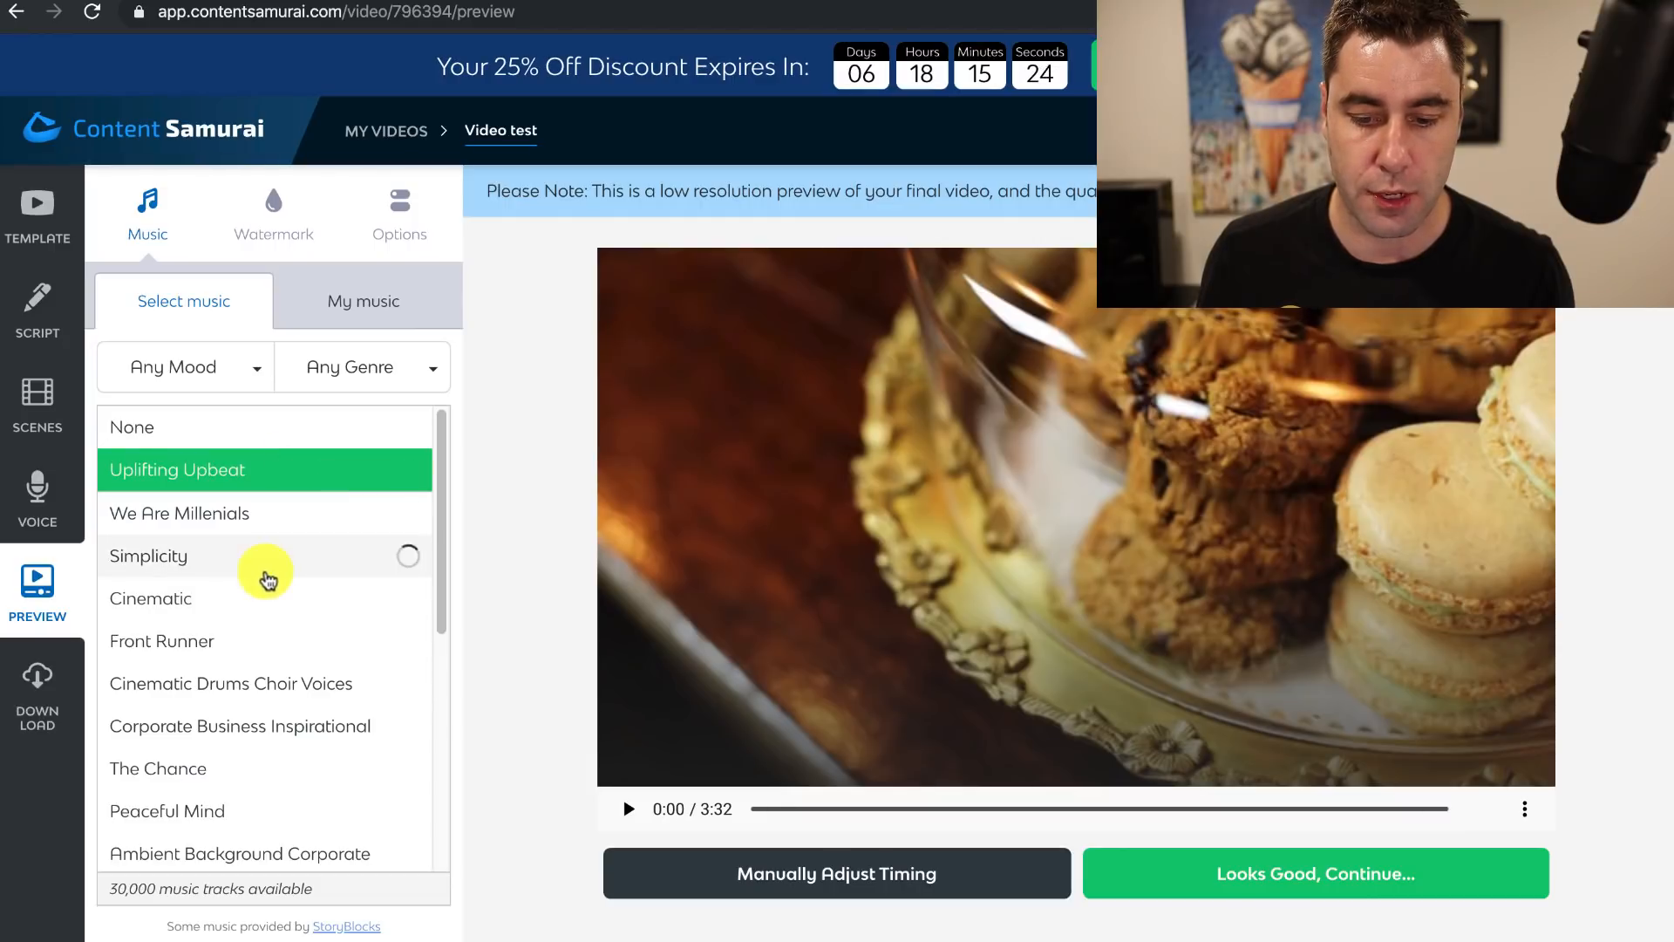
pyautogui.click(253, 598)
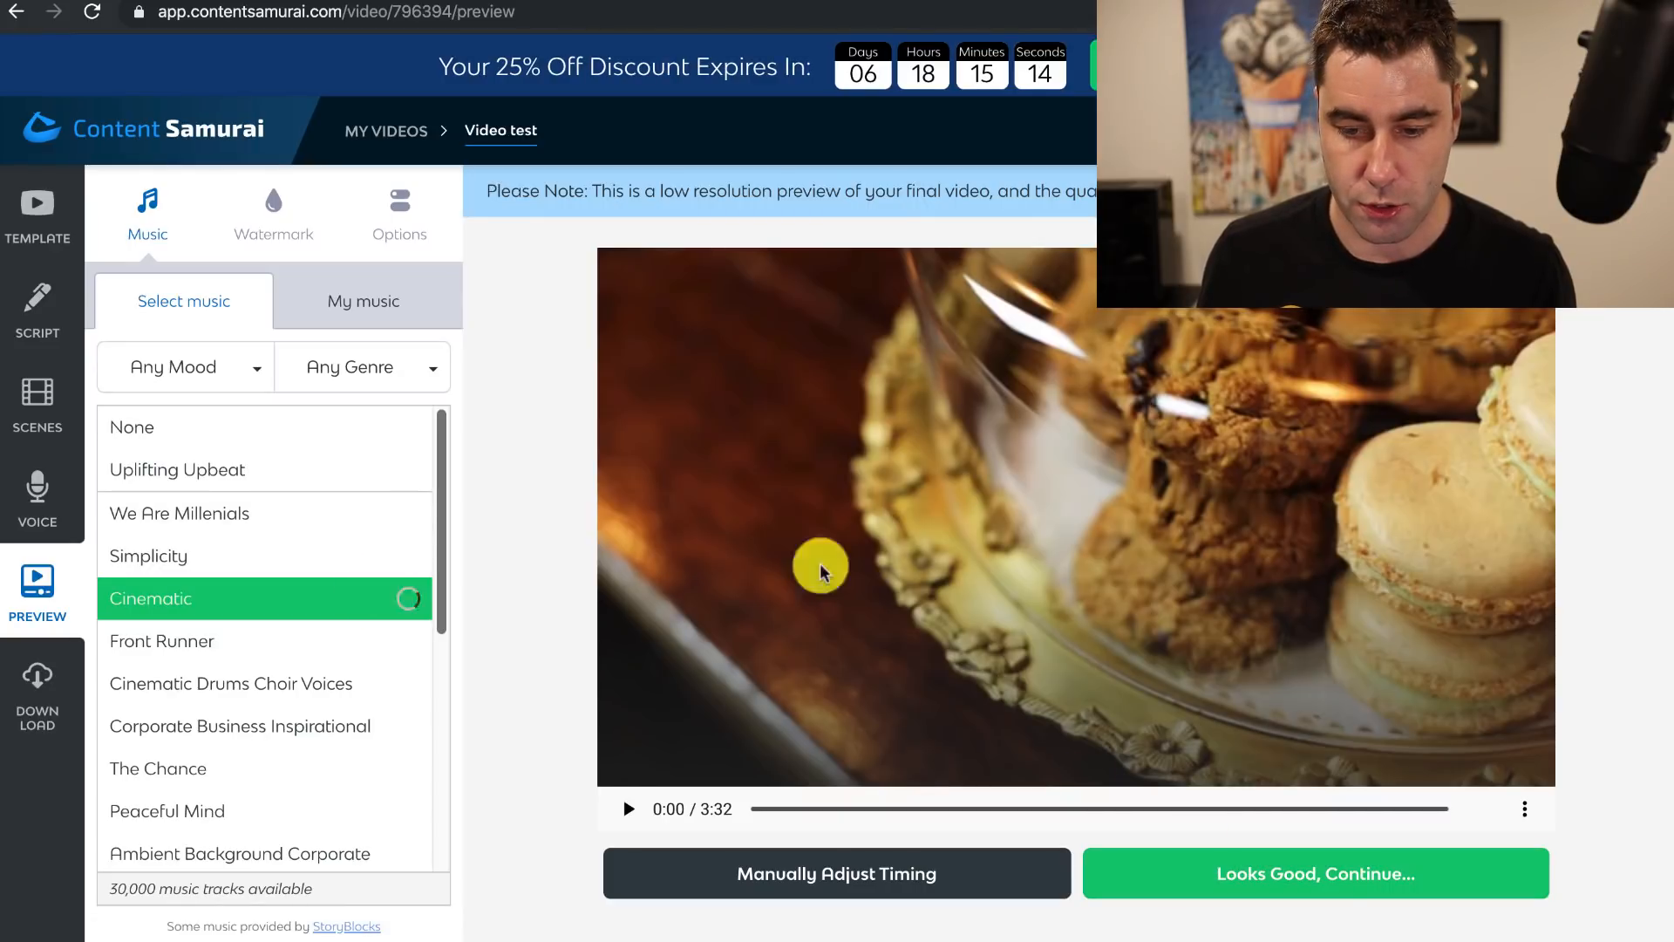
# Play the start of the preview, approve it and generate the final video
pyautogui.click(628, 819)
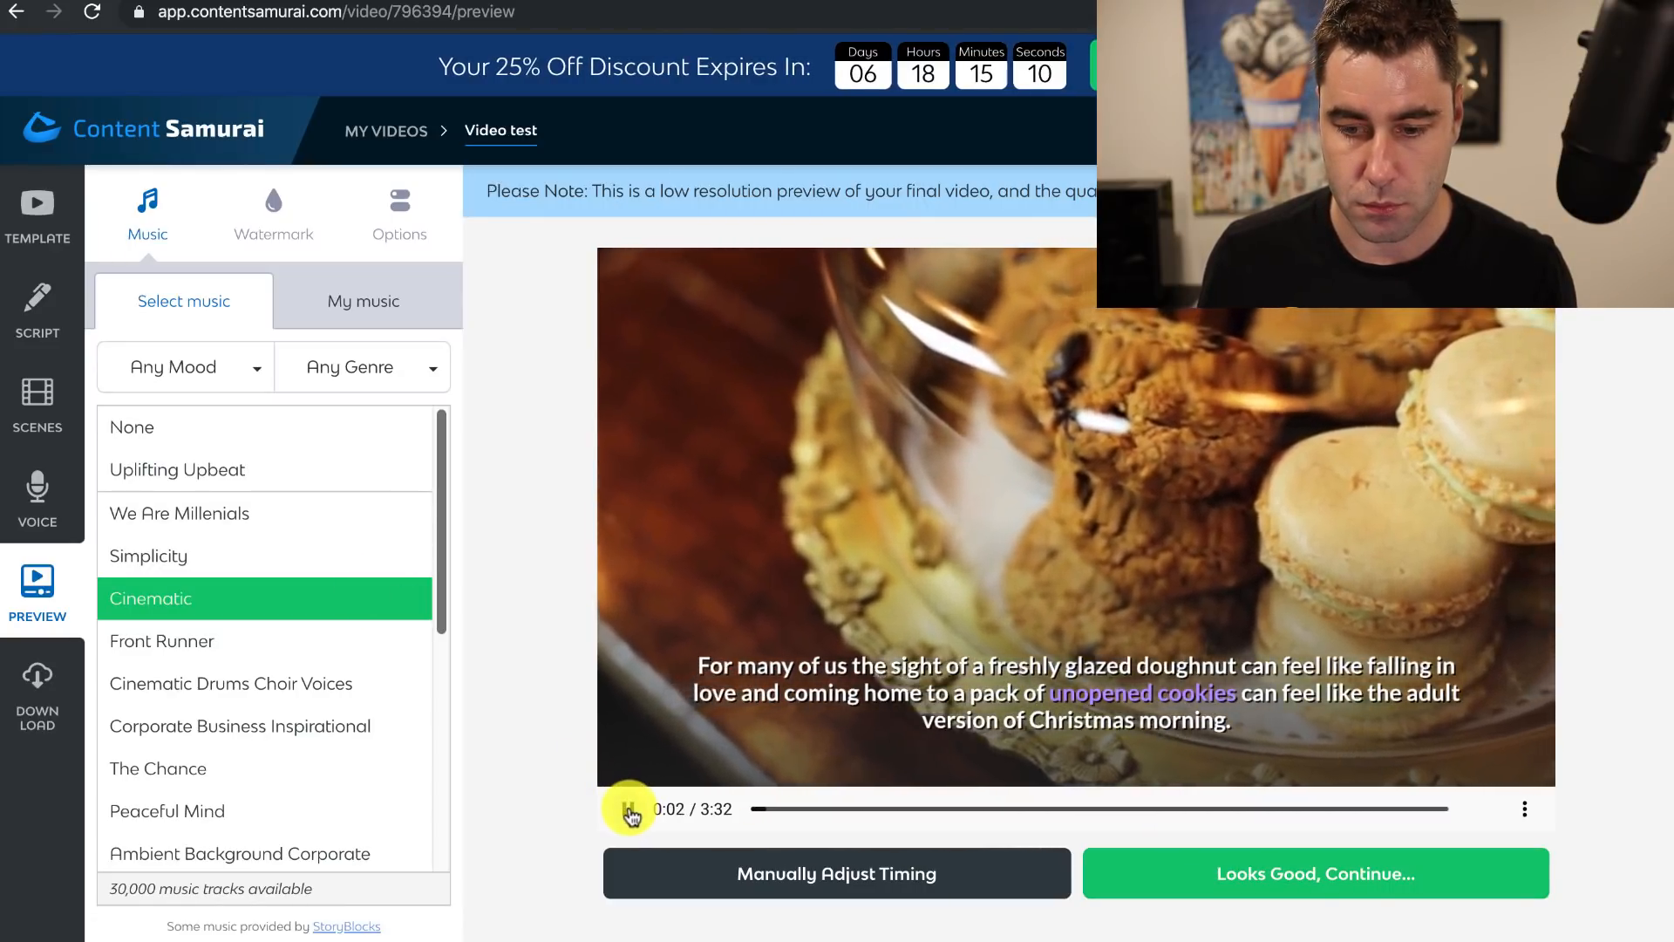
pyautogui.click(628, 811)
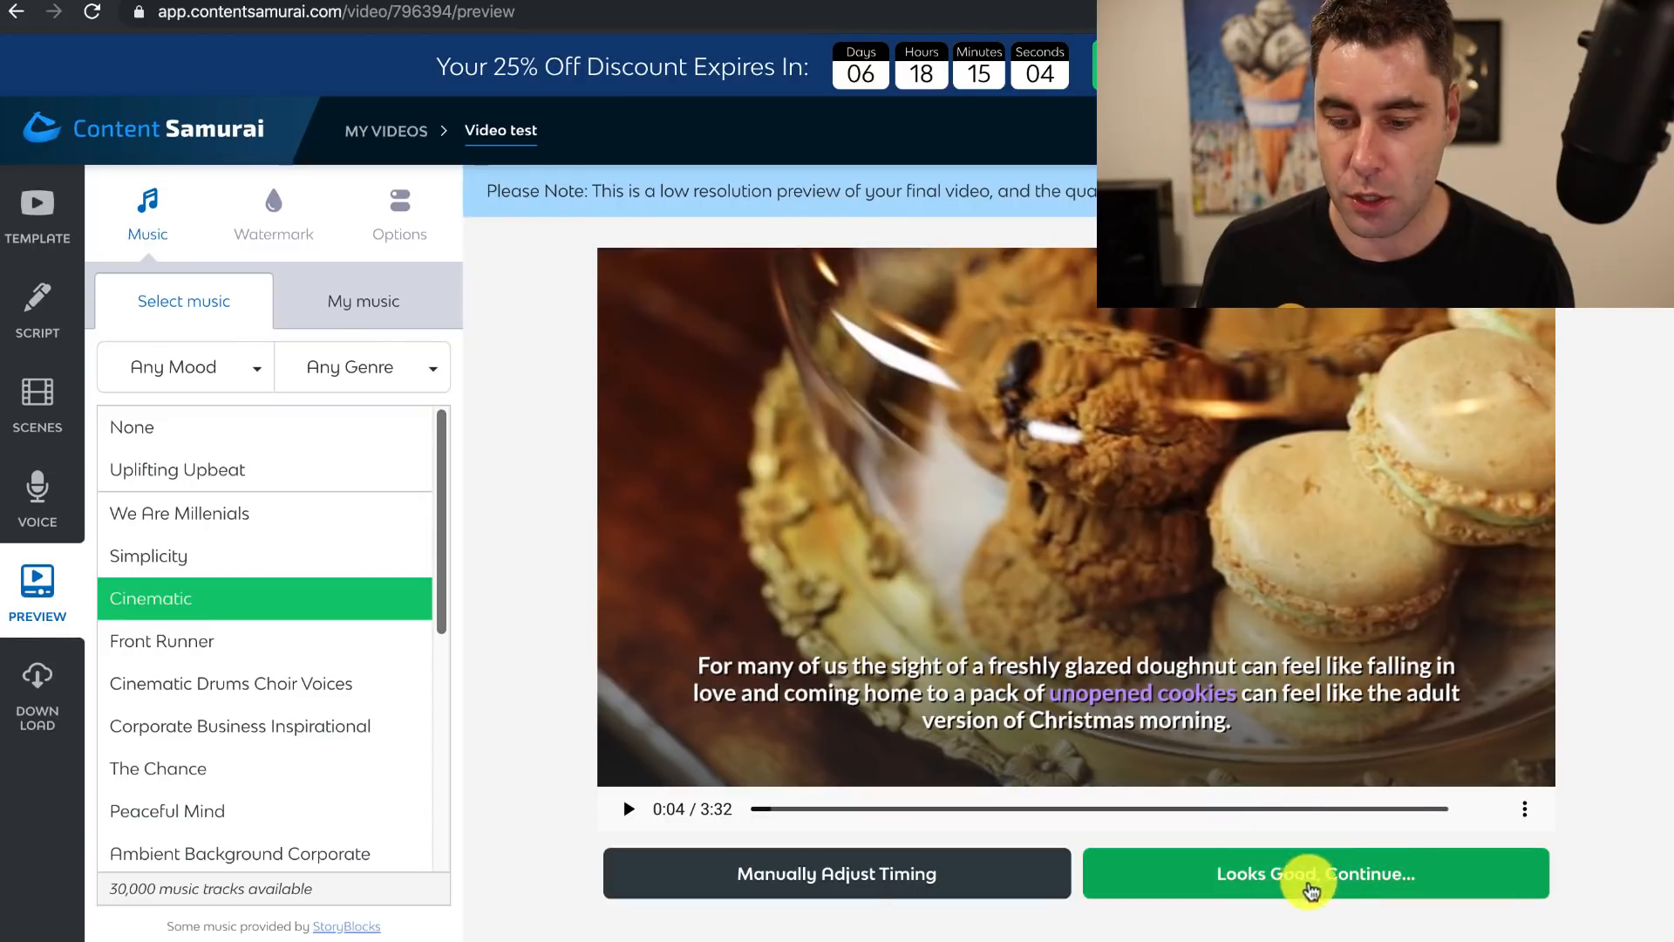
pyautogui.click(1259, 872)
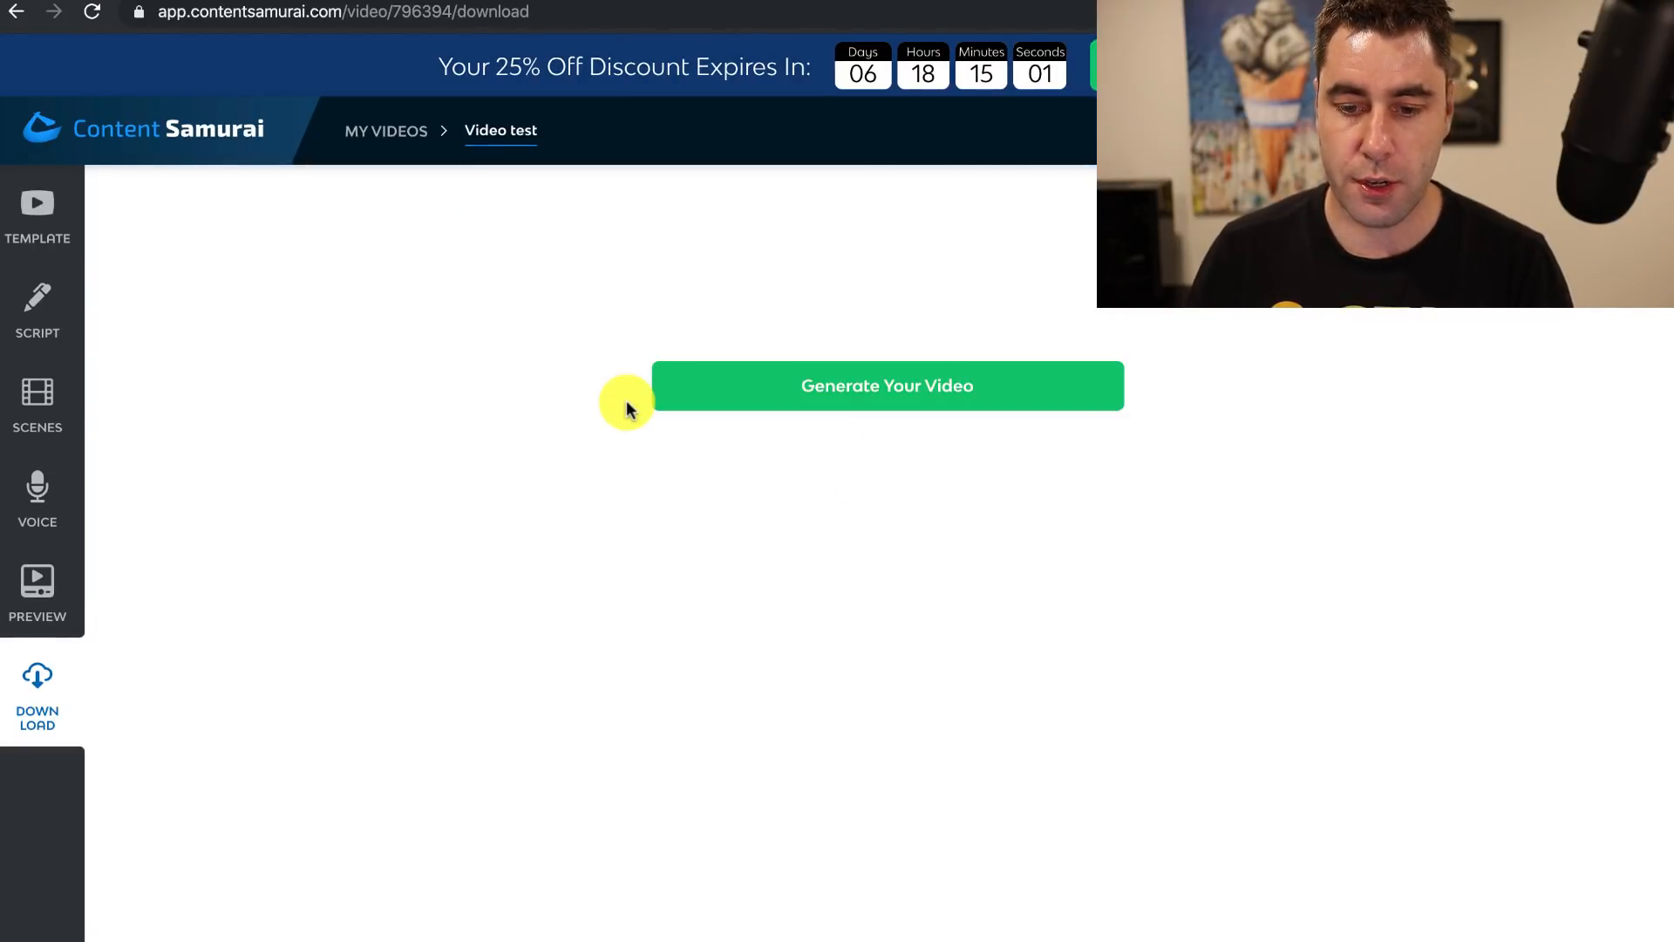
pyautogui.click(821, 405)
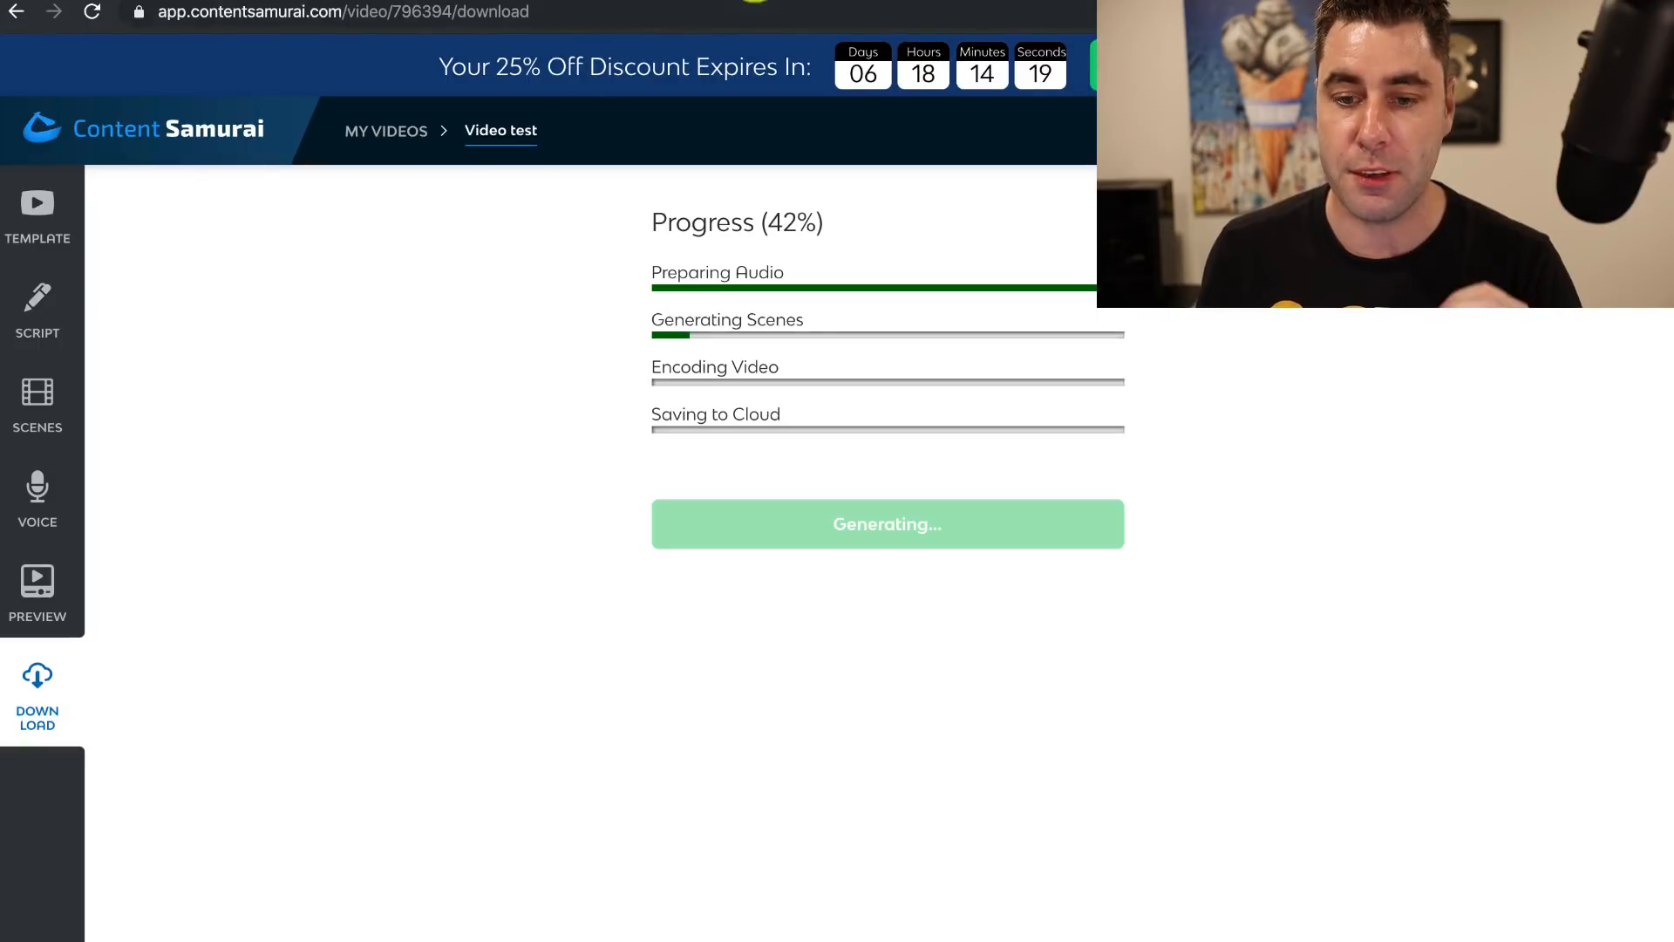
# Revisit the video's template, script, scenes, voice and preview stages in order to recap the creation workflow
pyautogui.click(45, 225)
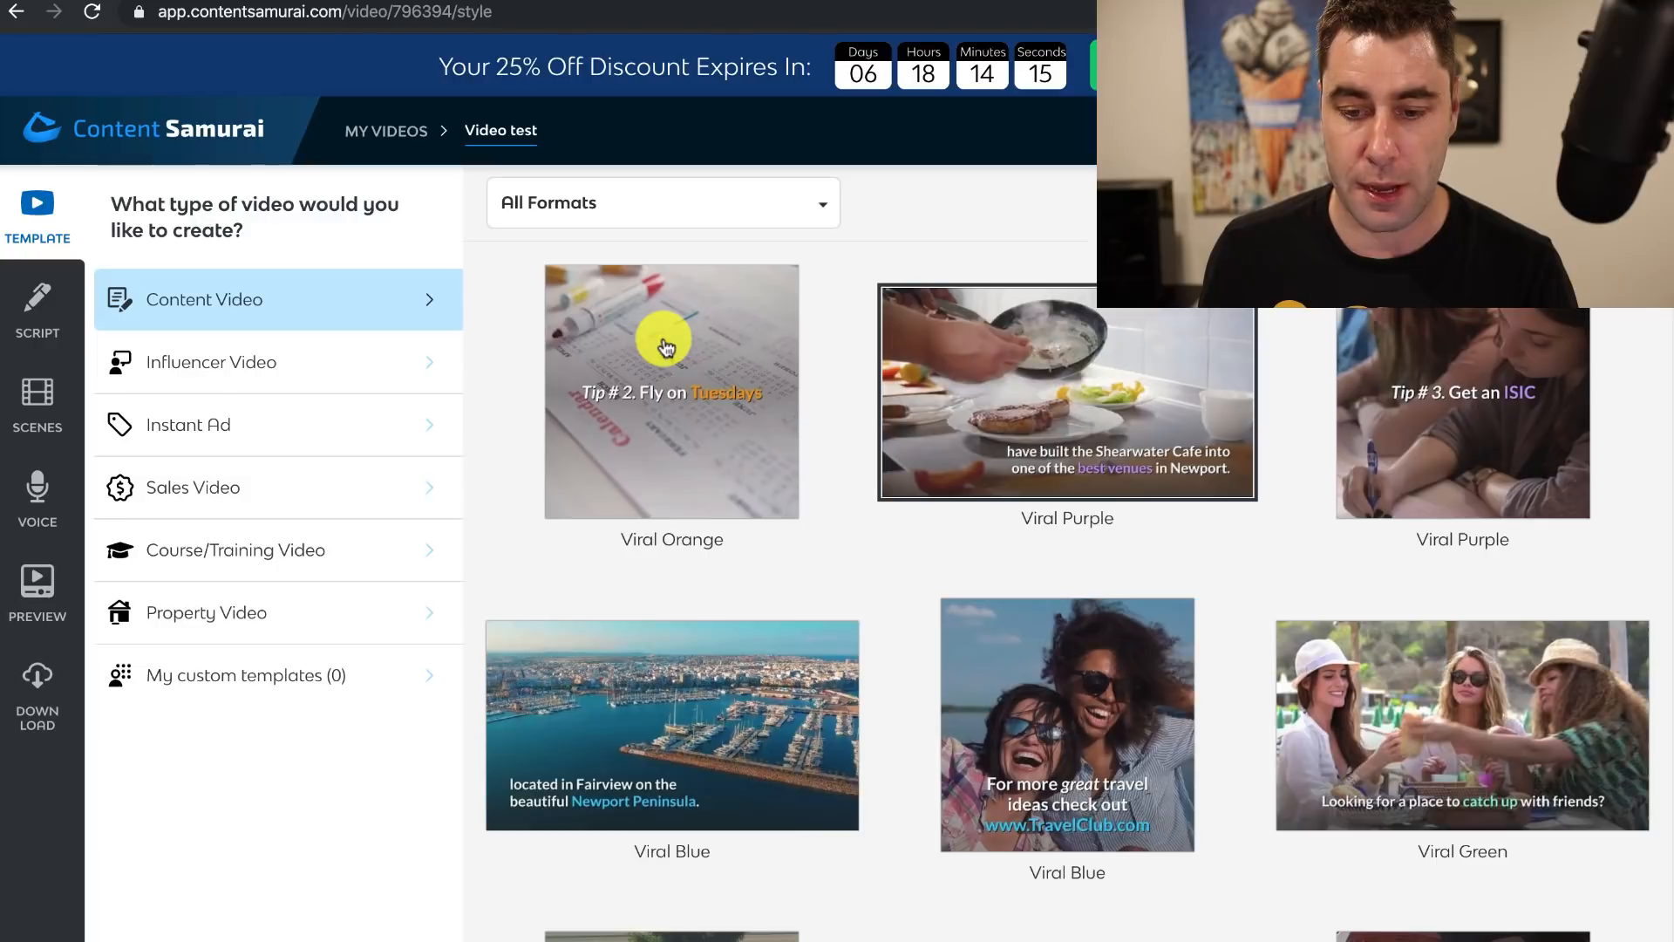
pyautogui.scroll(-1, 1019, 482)
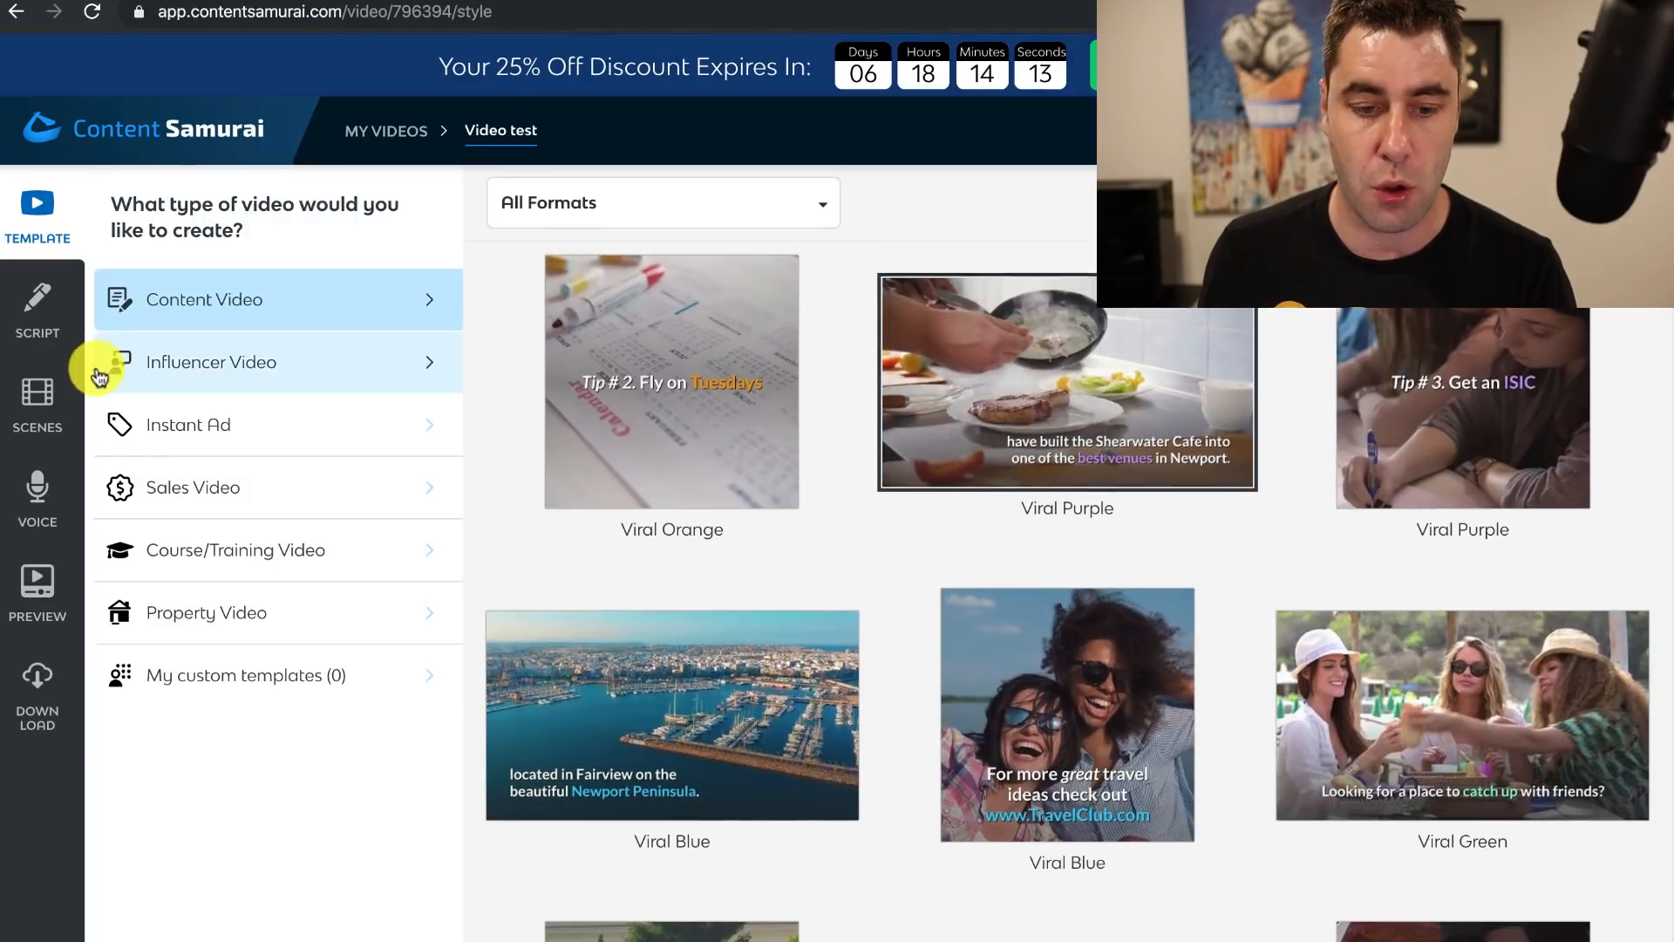
pyautogui.click(37, 319)
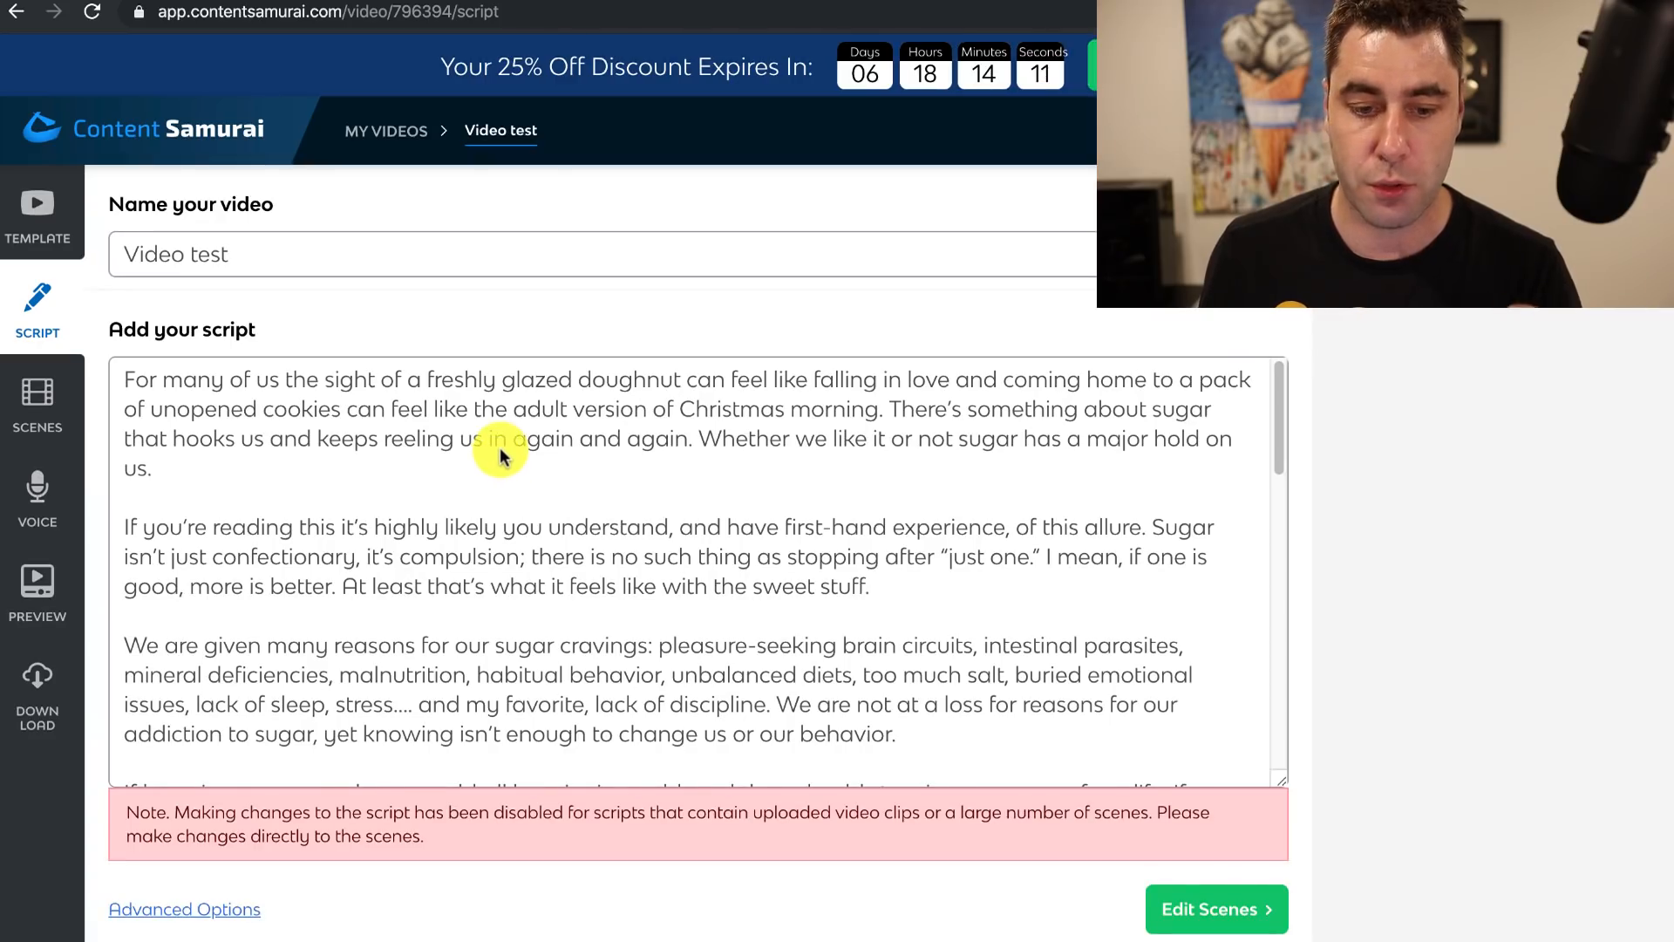
pyautogui.click(19, 410)
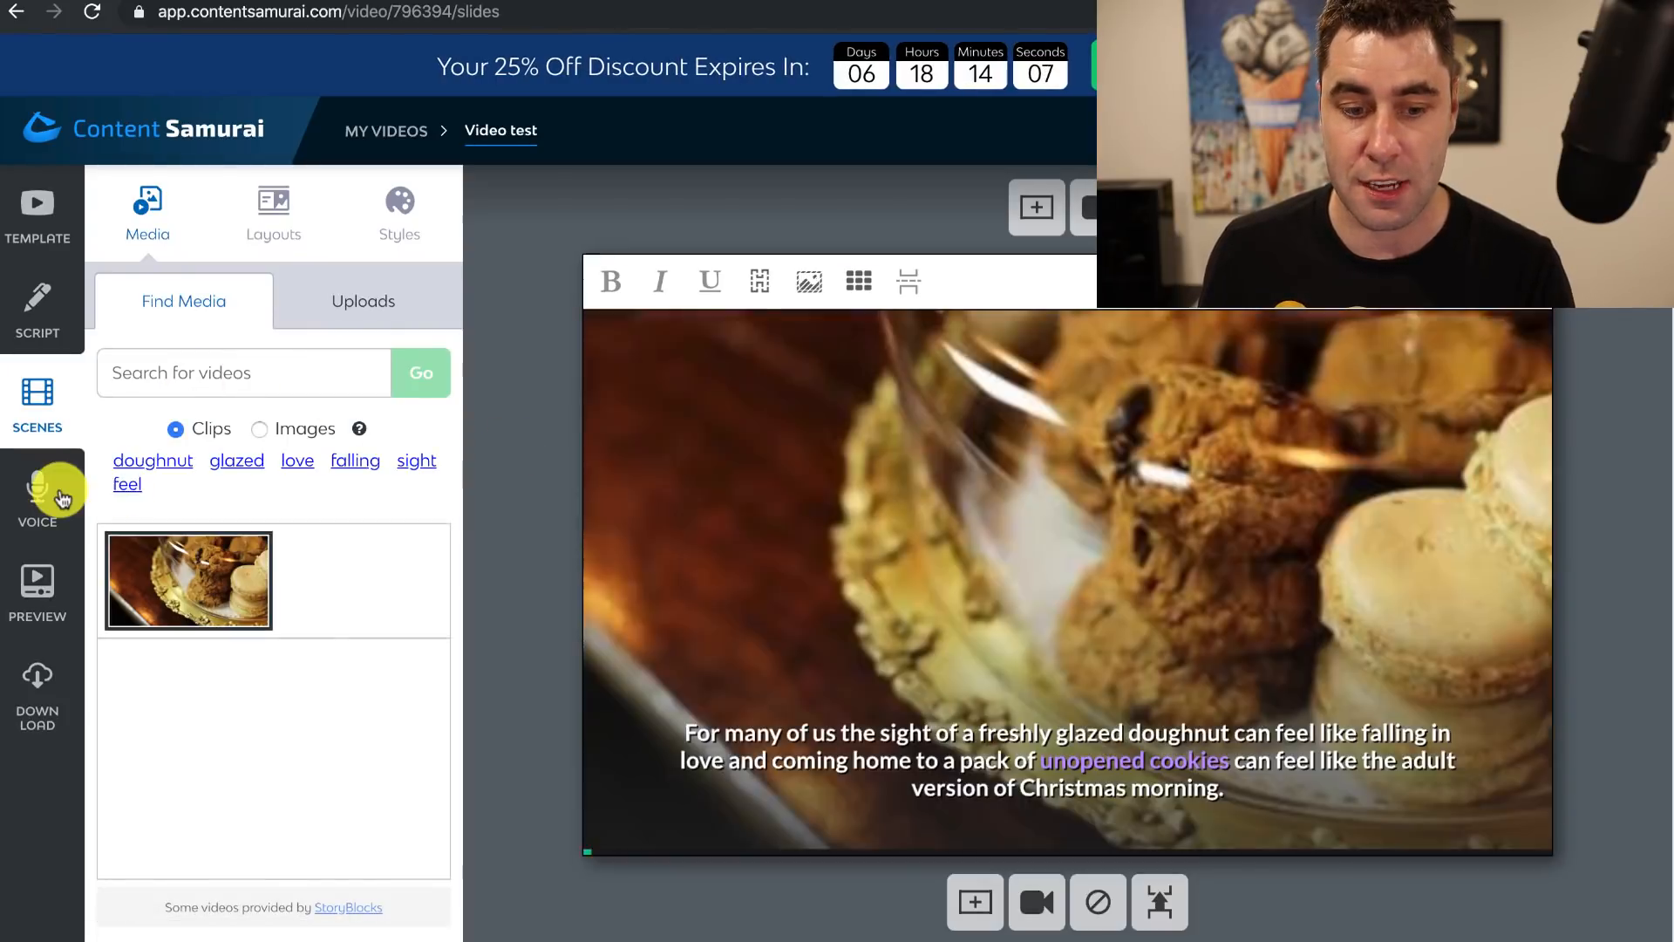
pyautogui.click(42, 488)
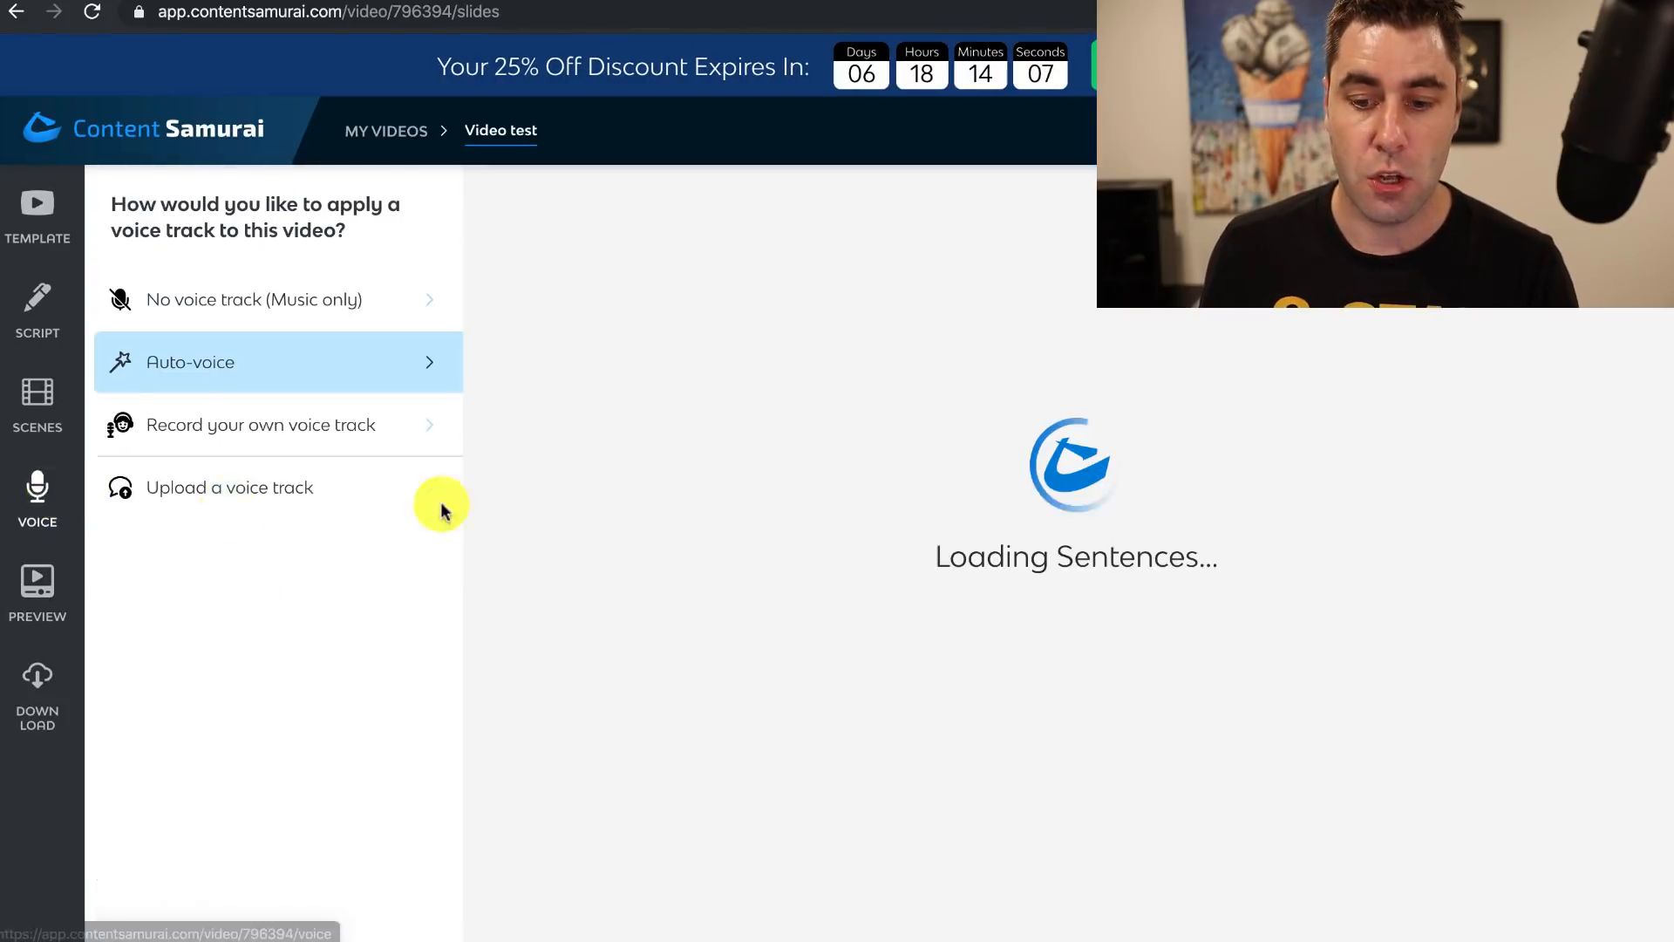
pyautogui.click(24, 583)
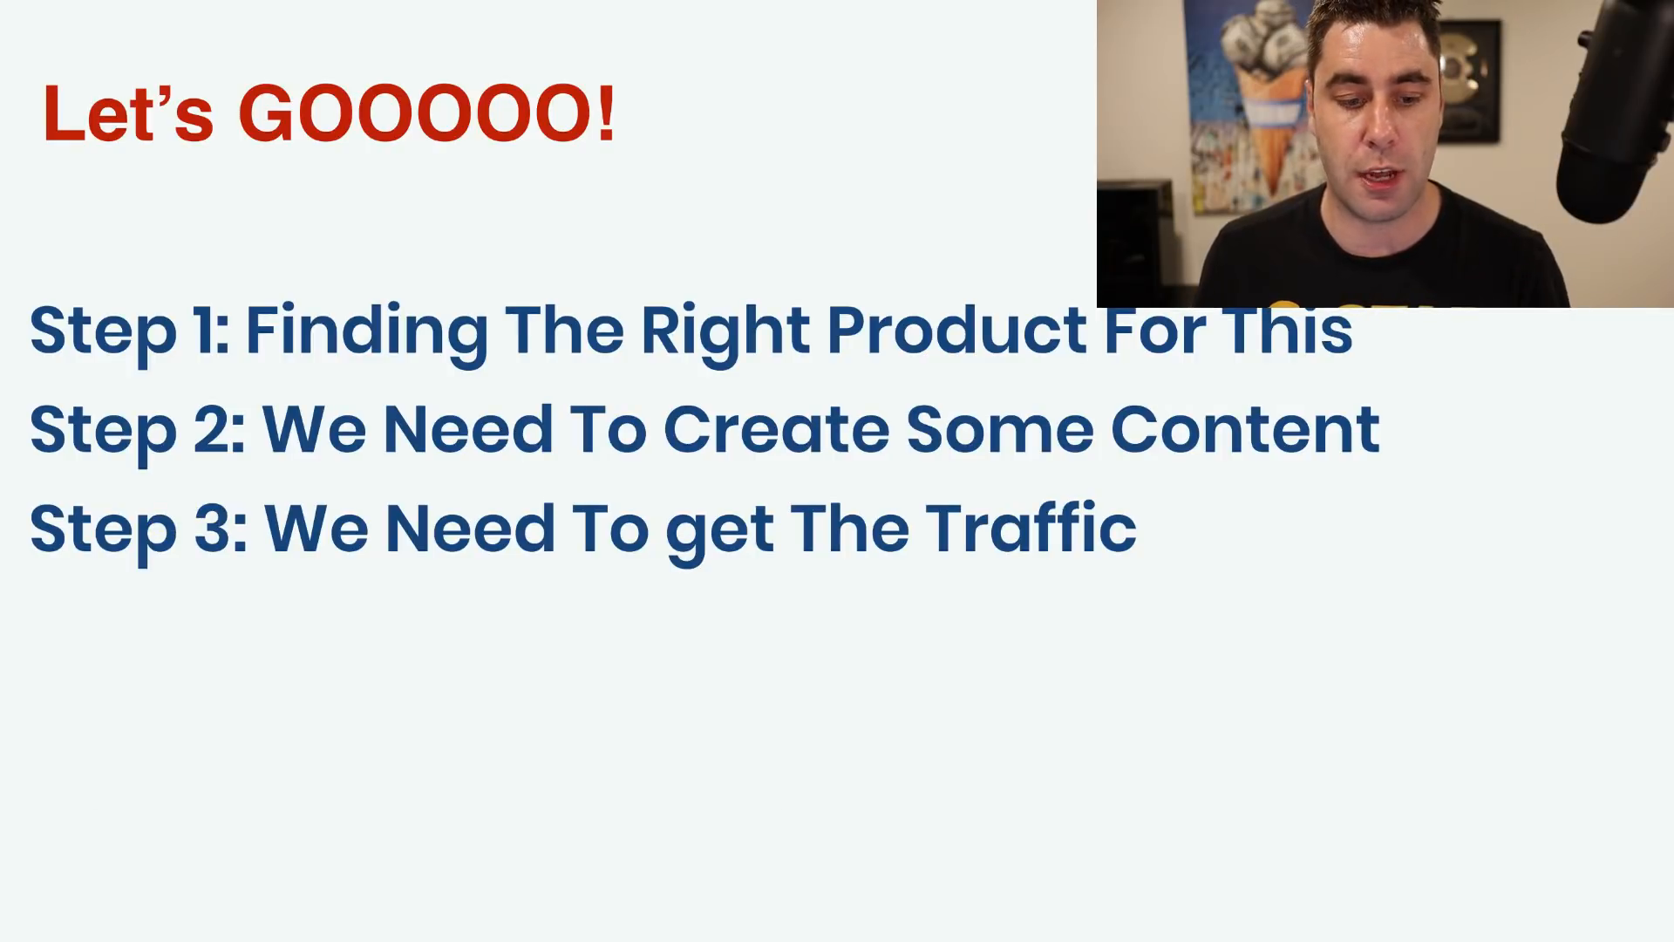
pyautogui.press('Right')
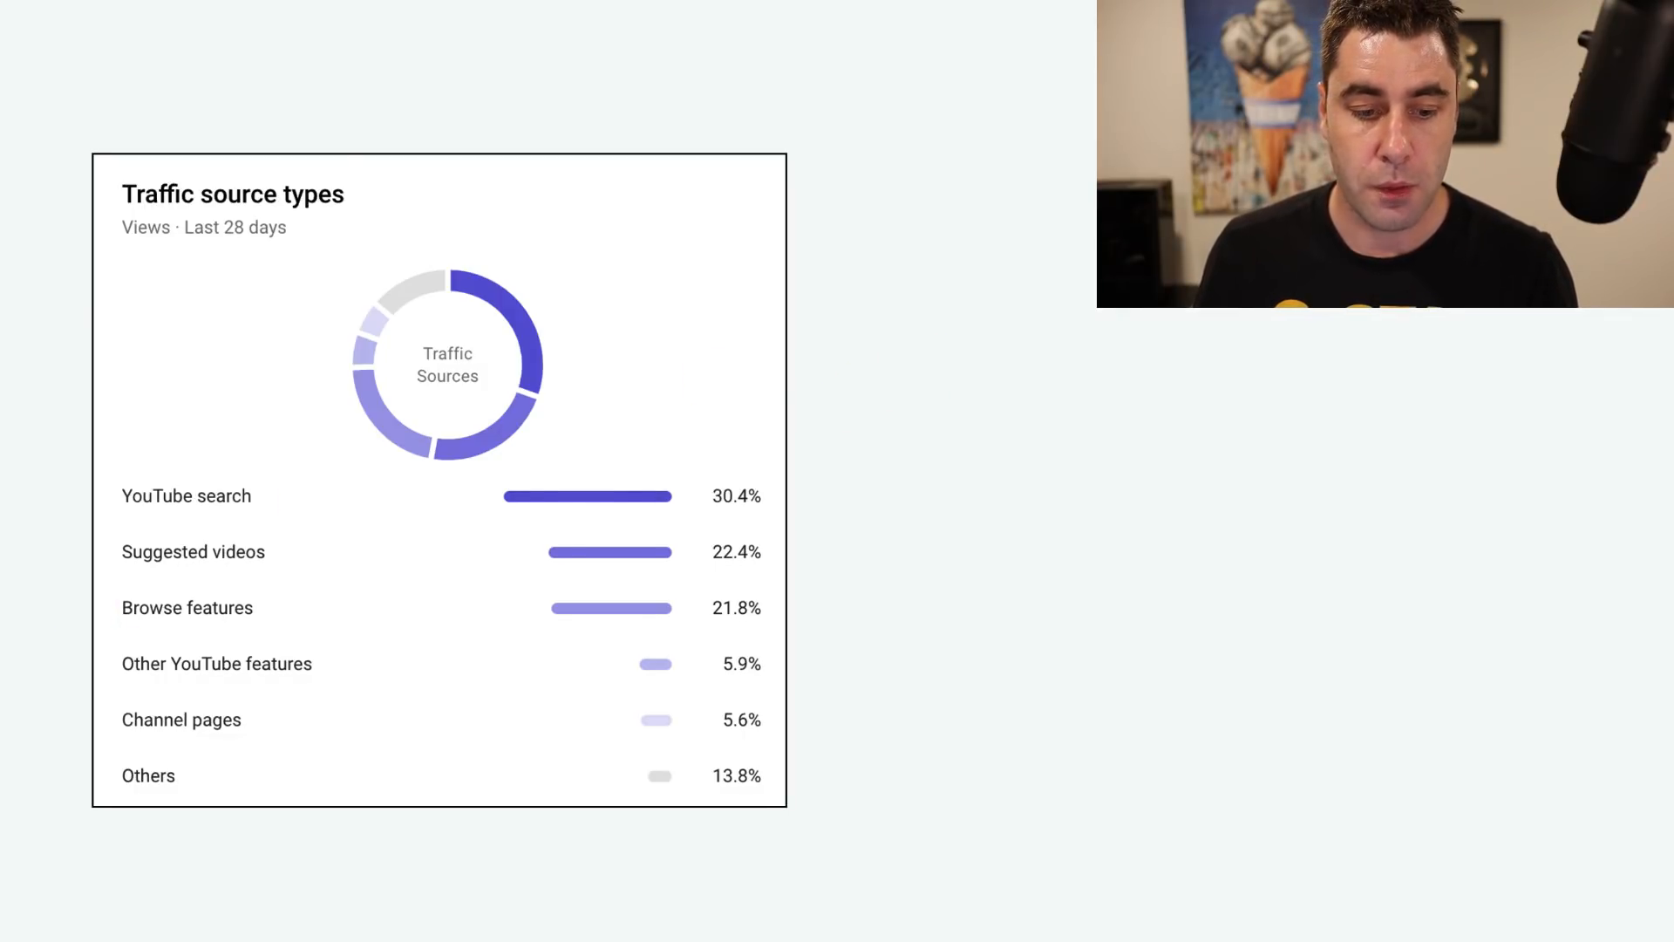
pyautogui.press('Right')
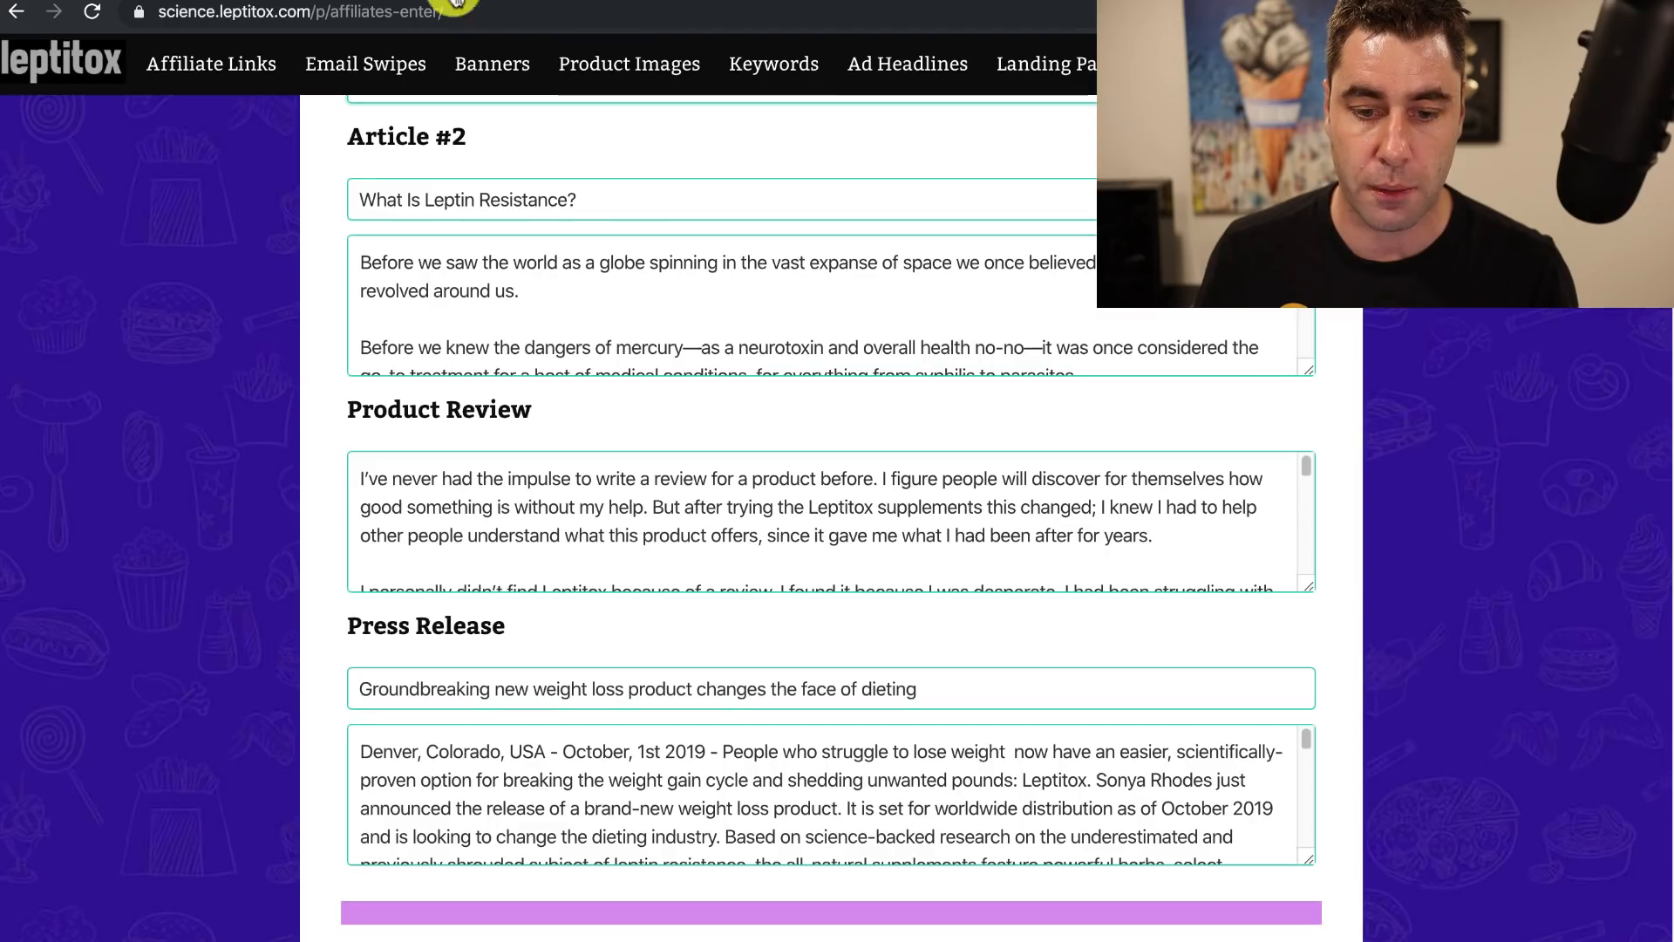
# Return to the Leptitox affiliate page and look over the first article's text above Article #2
pyautogui.scroll(5, 504, 471)
pyautogui.click(505, 470)
pyautogui.hotkey('ctrl', 'a')
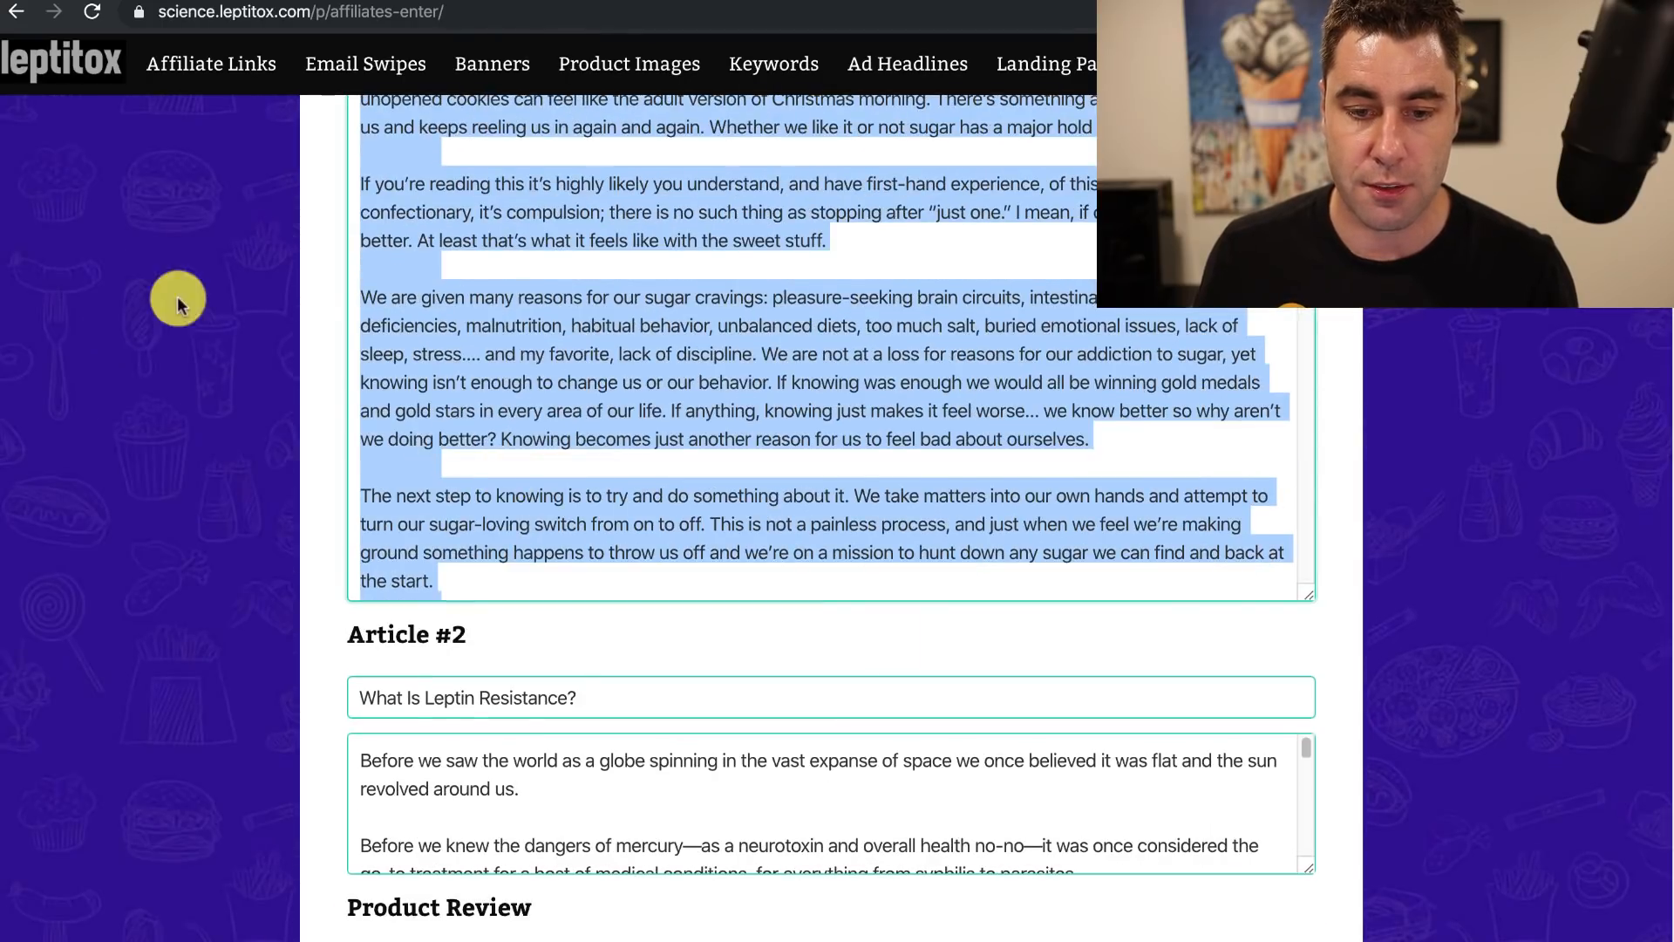
pyautogui.scroll(15, 161, 338)
pyautogui.scroll(15, 163, 338)
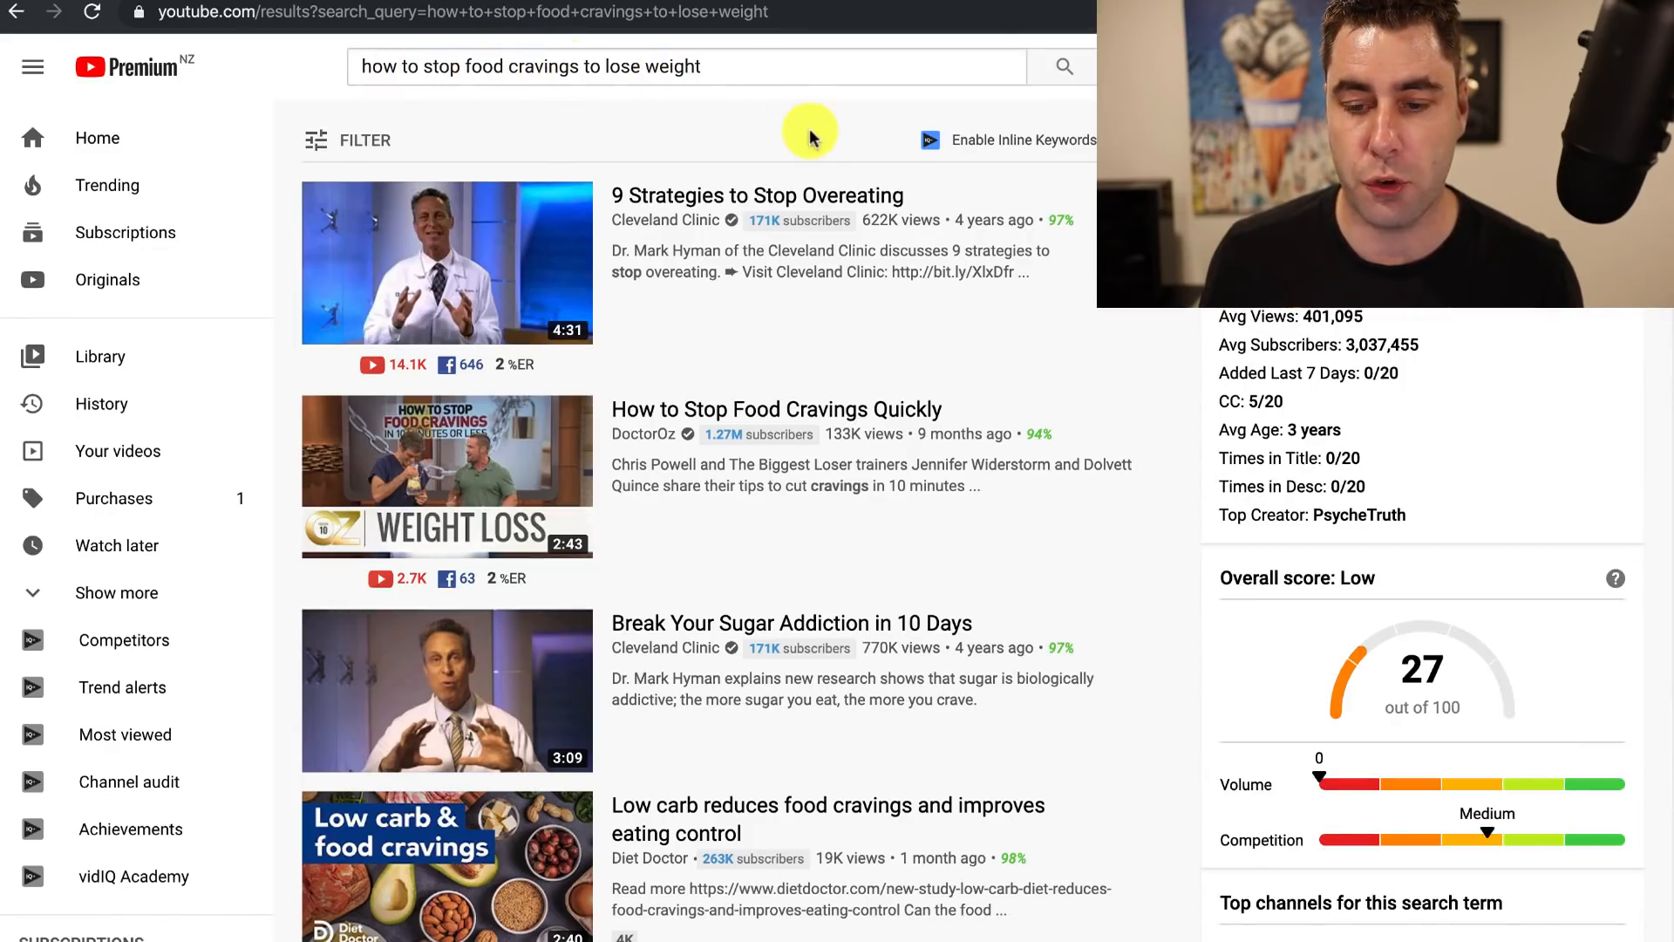
# Look through the YouTube results for "how to stop food cravings to lose weight", including the related searches
pyautogui.scroll(-15, 646, 250)
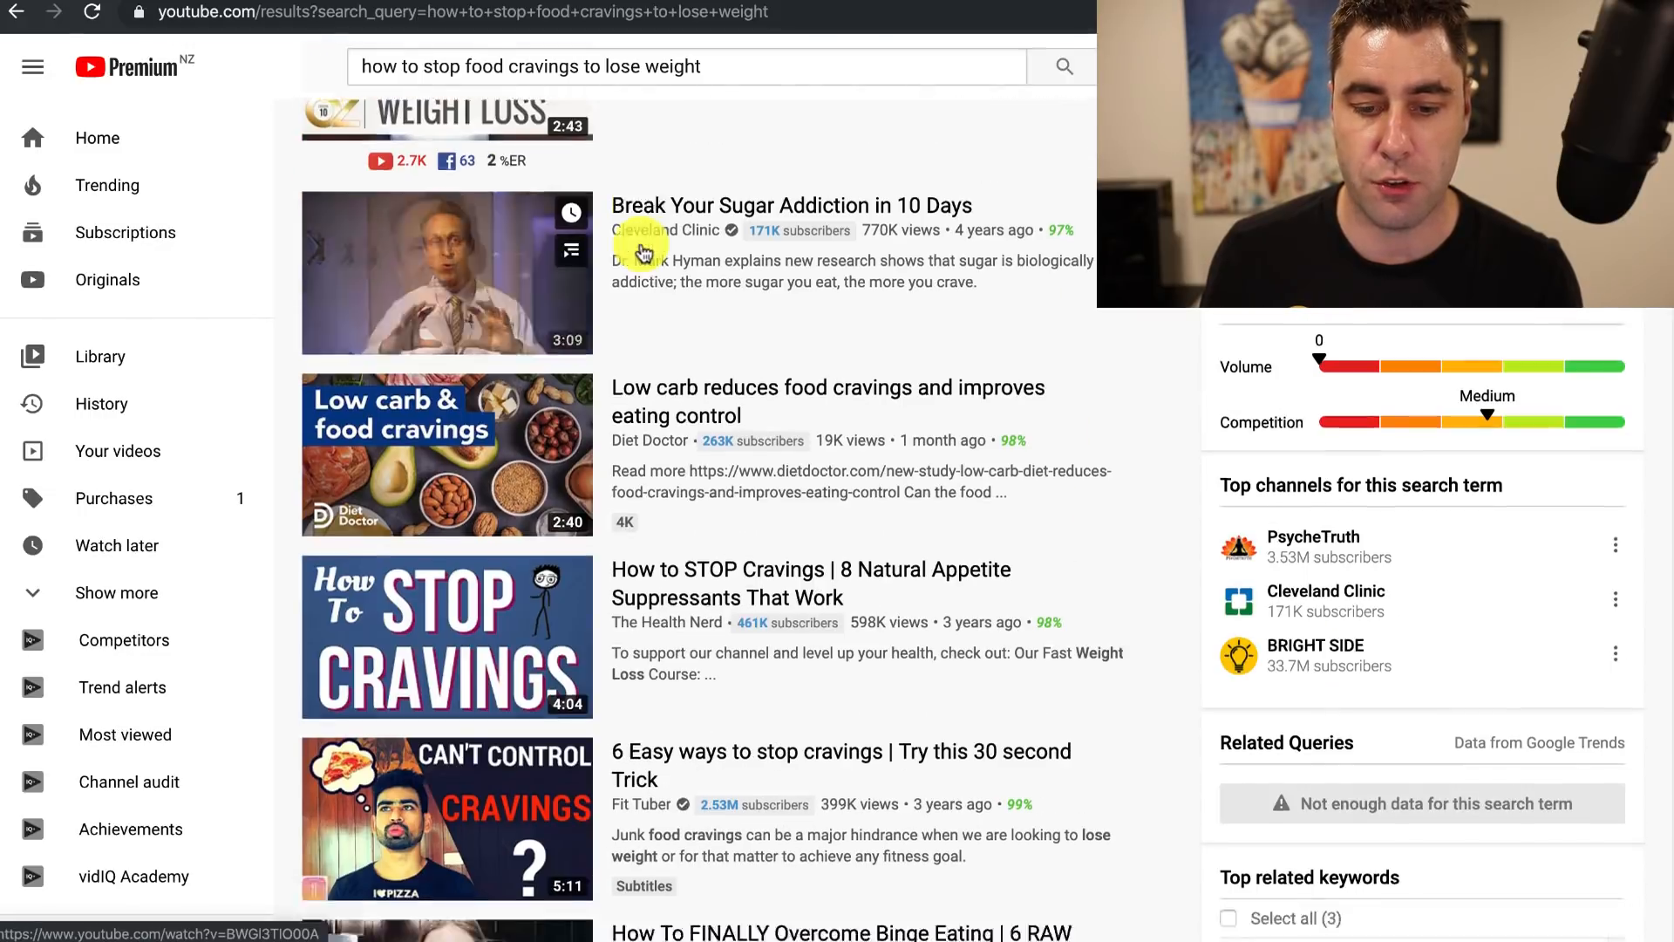
pyautogui.scroll(-3, 645, 250)
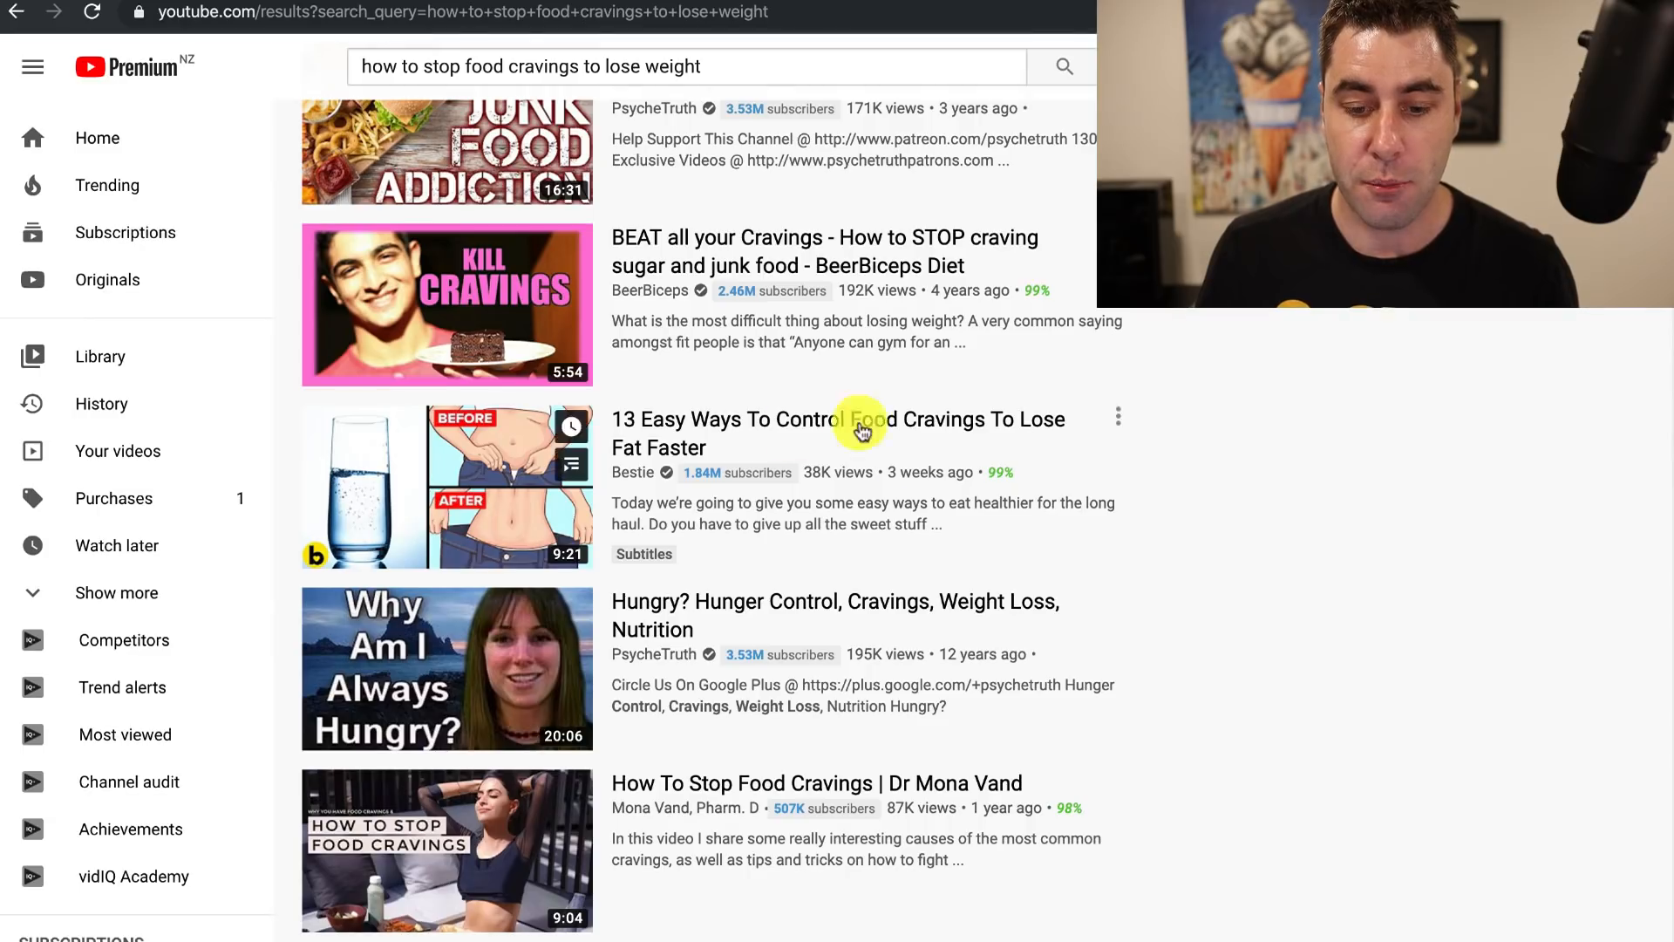
pyautogui.scroll(-5, 690, 443)
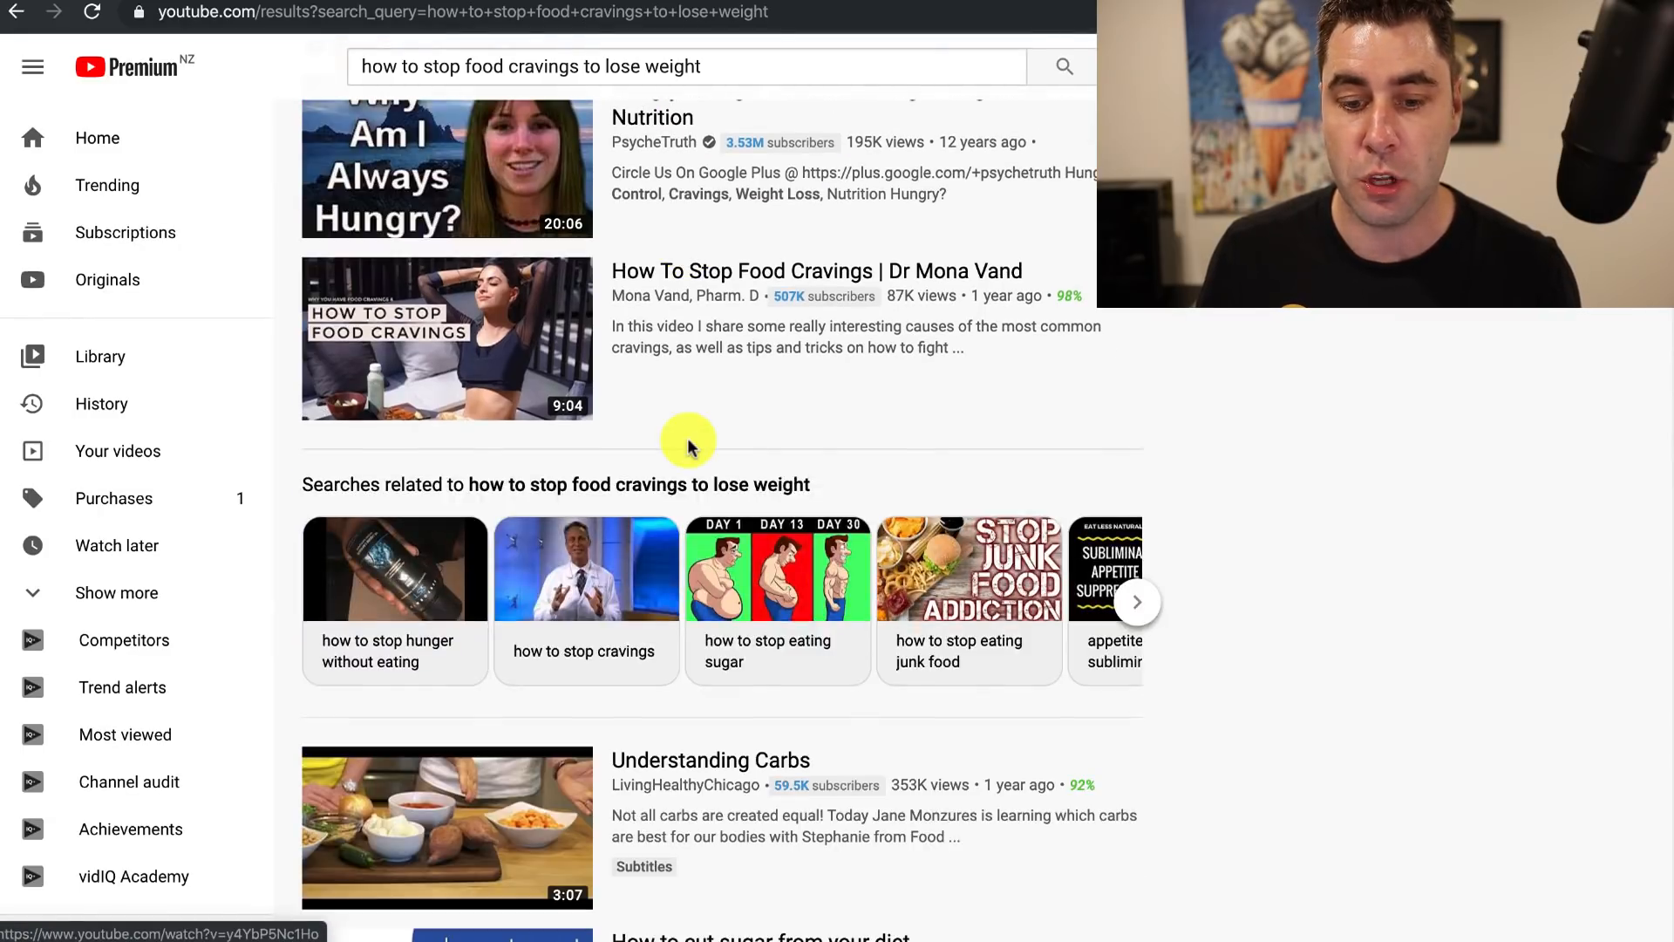
pyautogui.scroll(-5, 689, 447)
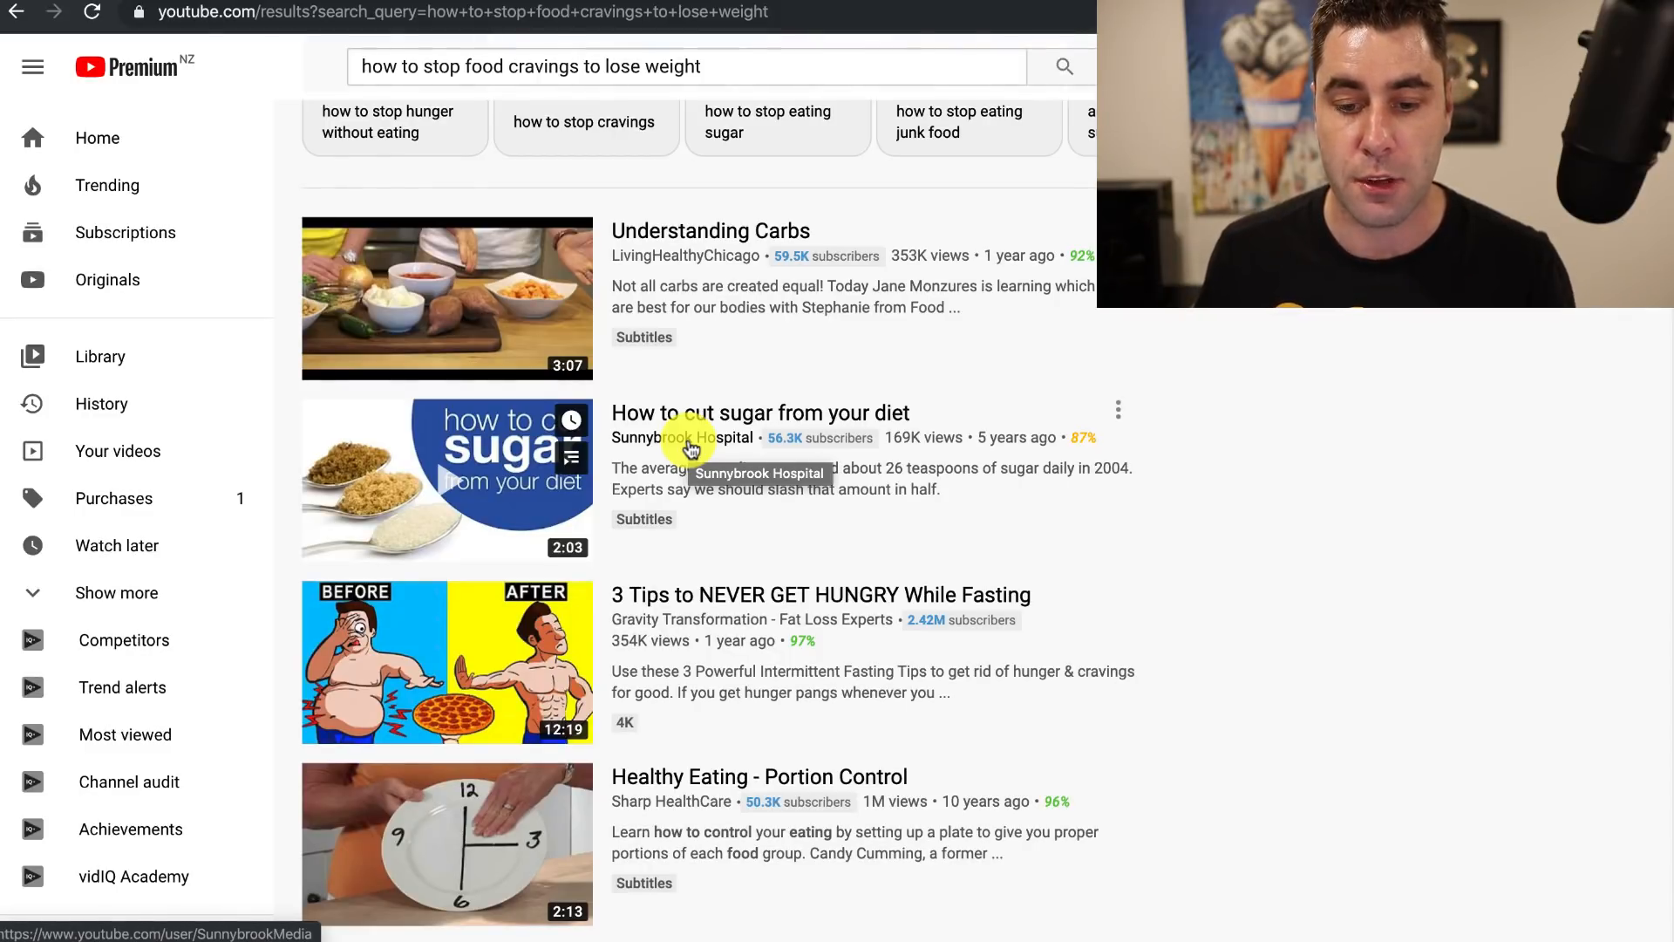
pyautogui.scroll(-9, 735, 451)
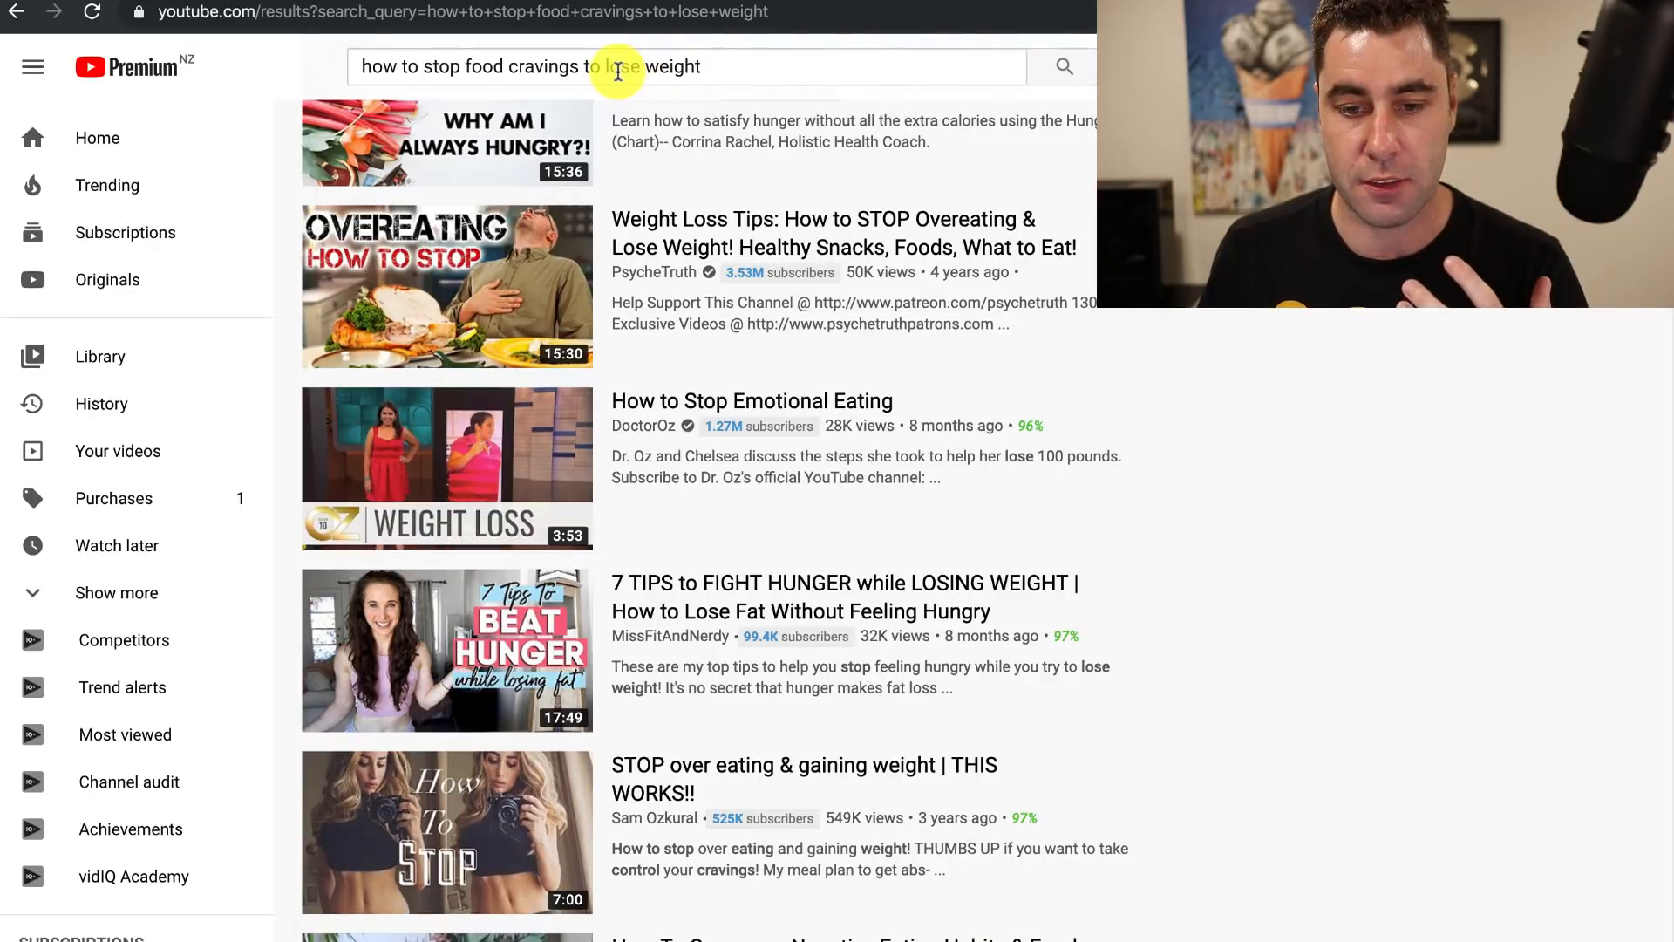
# Search YouTube for "how to stop food cravings to lose weight in 2020 fast" and look through the results
pyautogui.click(730, 67)
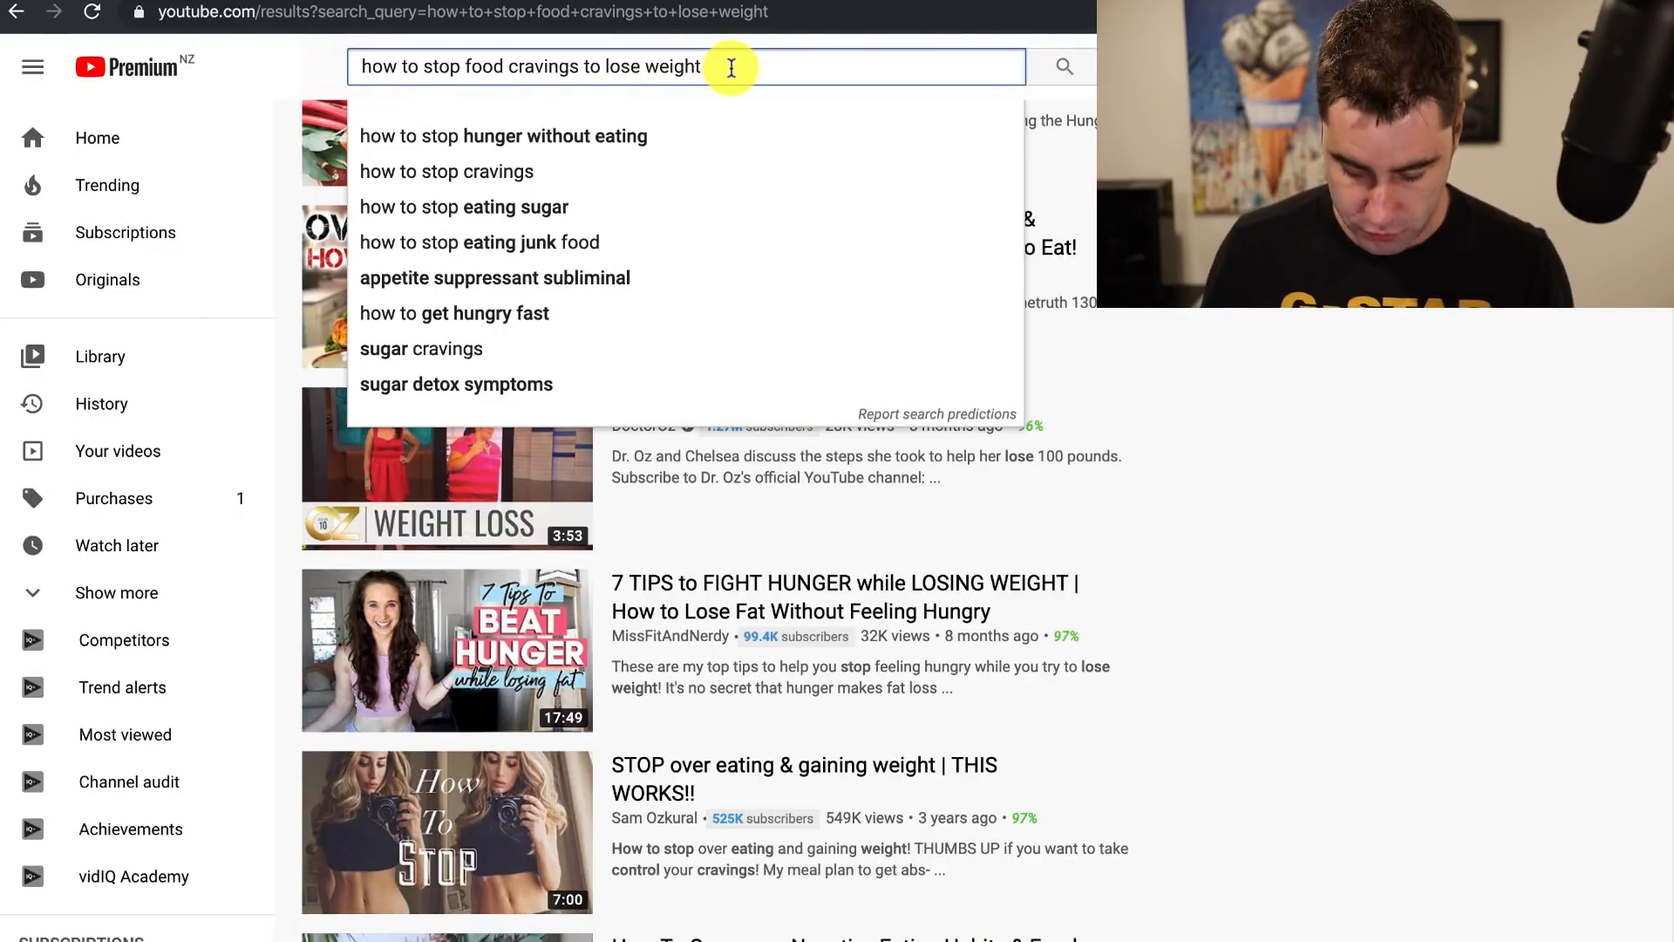
pyautogui.write('in 2020 fast')
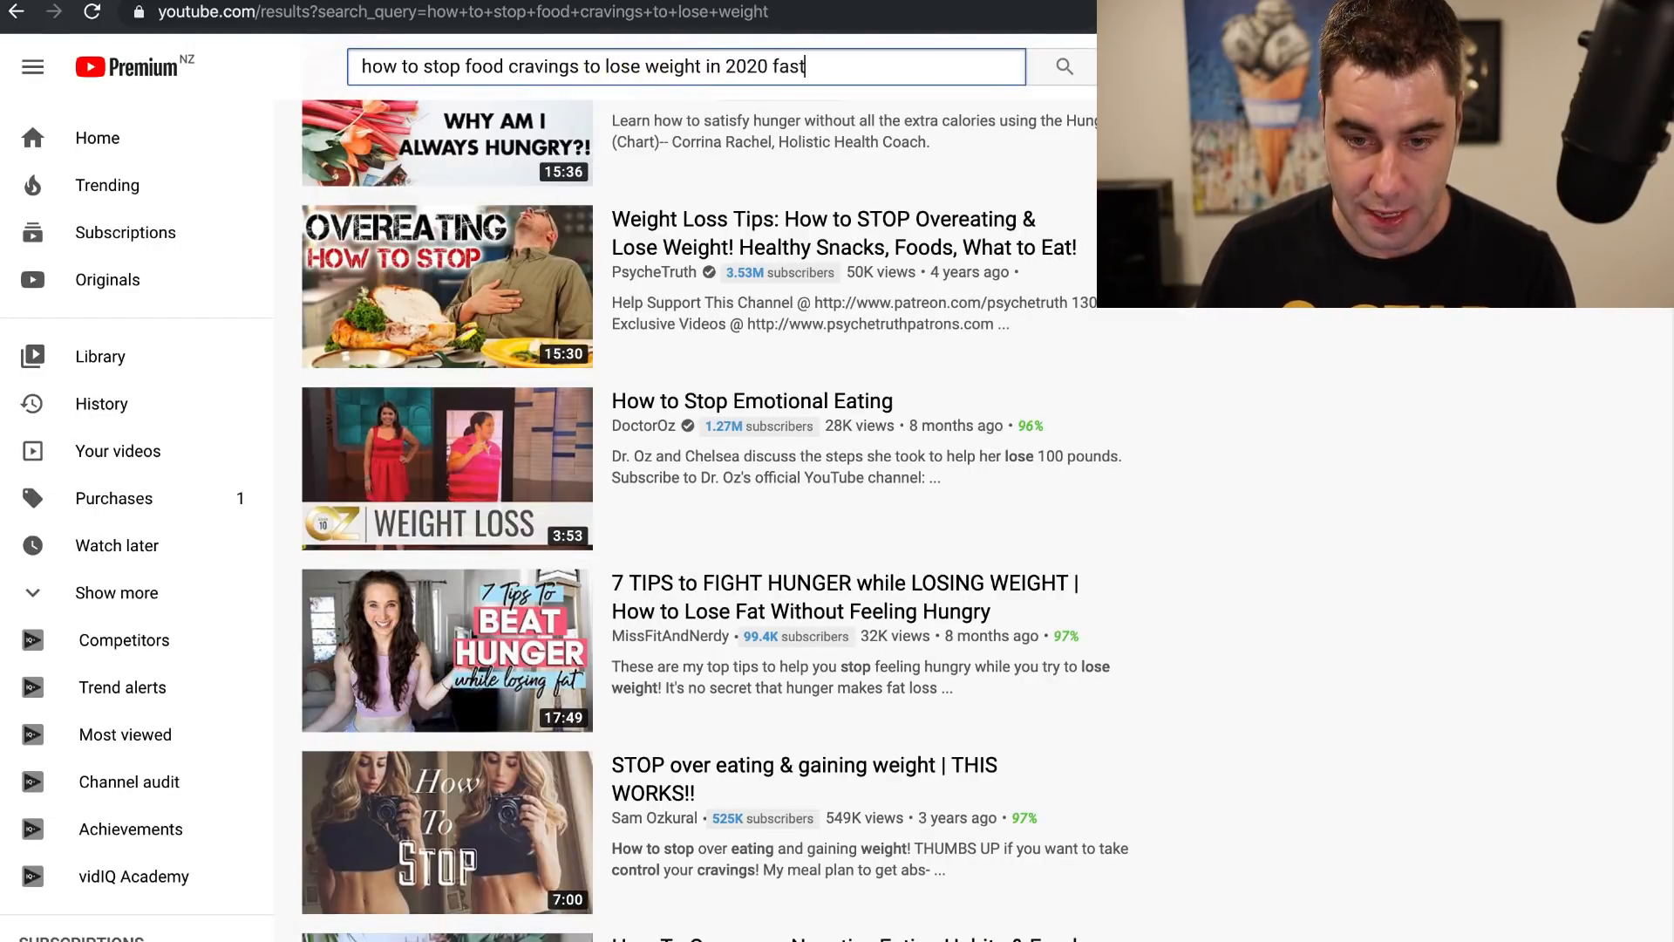
pyautogui.press('Return')
pyautogui.scroll(-5, 723, 375)
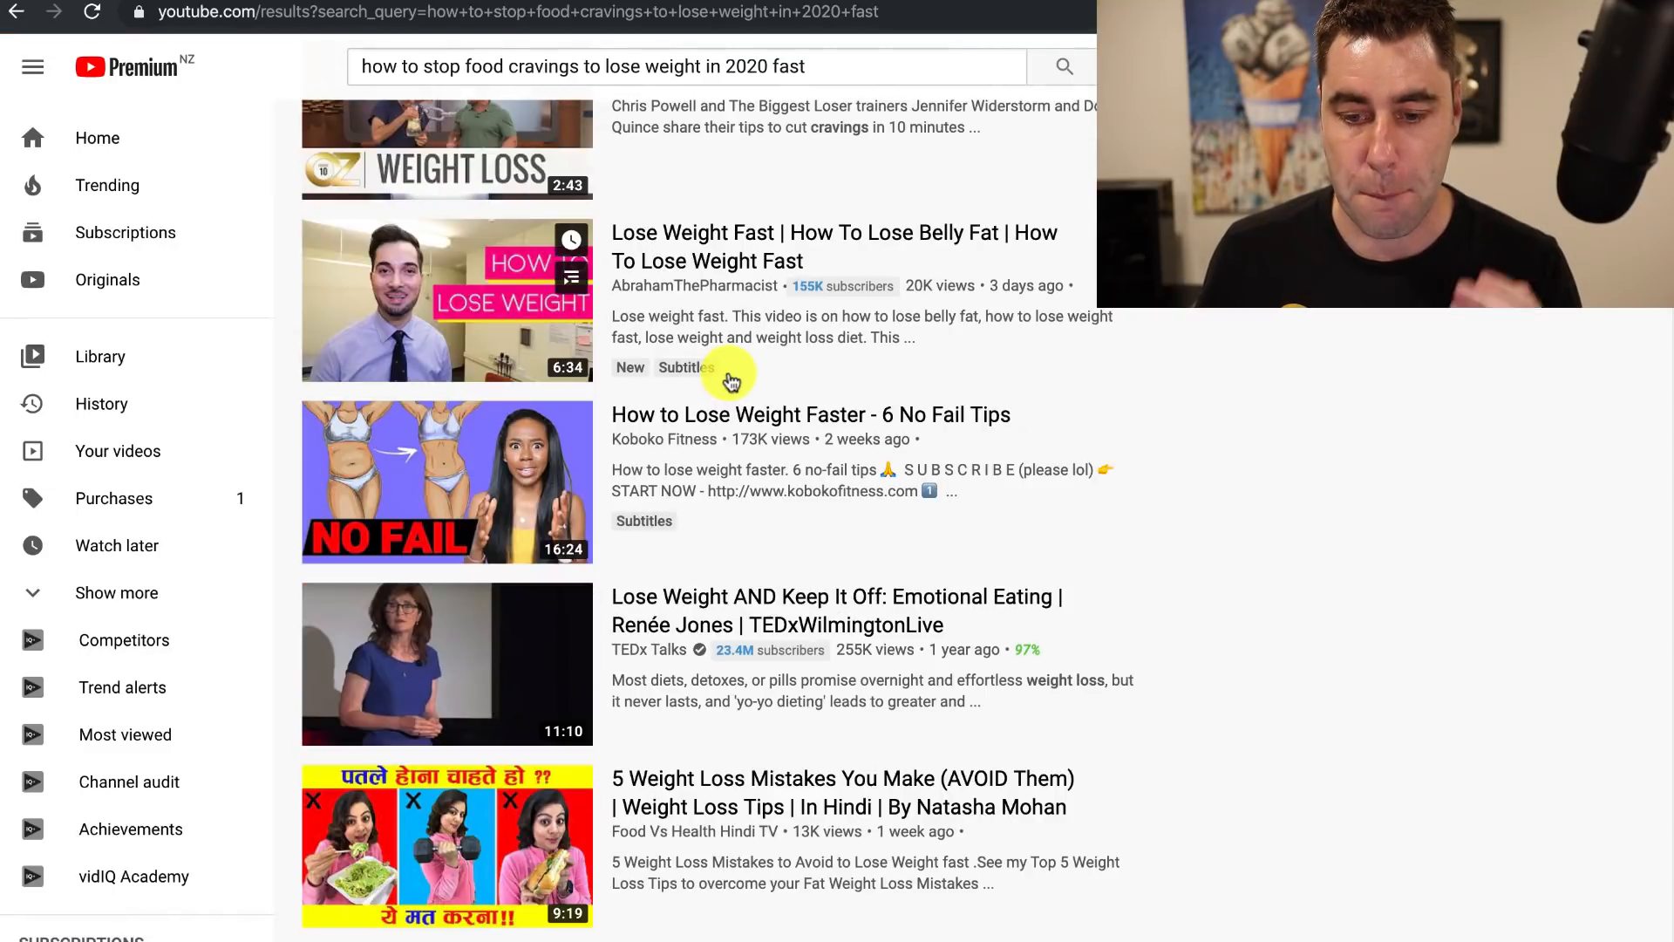
pyautogui.scroll(-3, 731, 381)
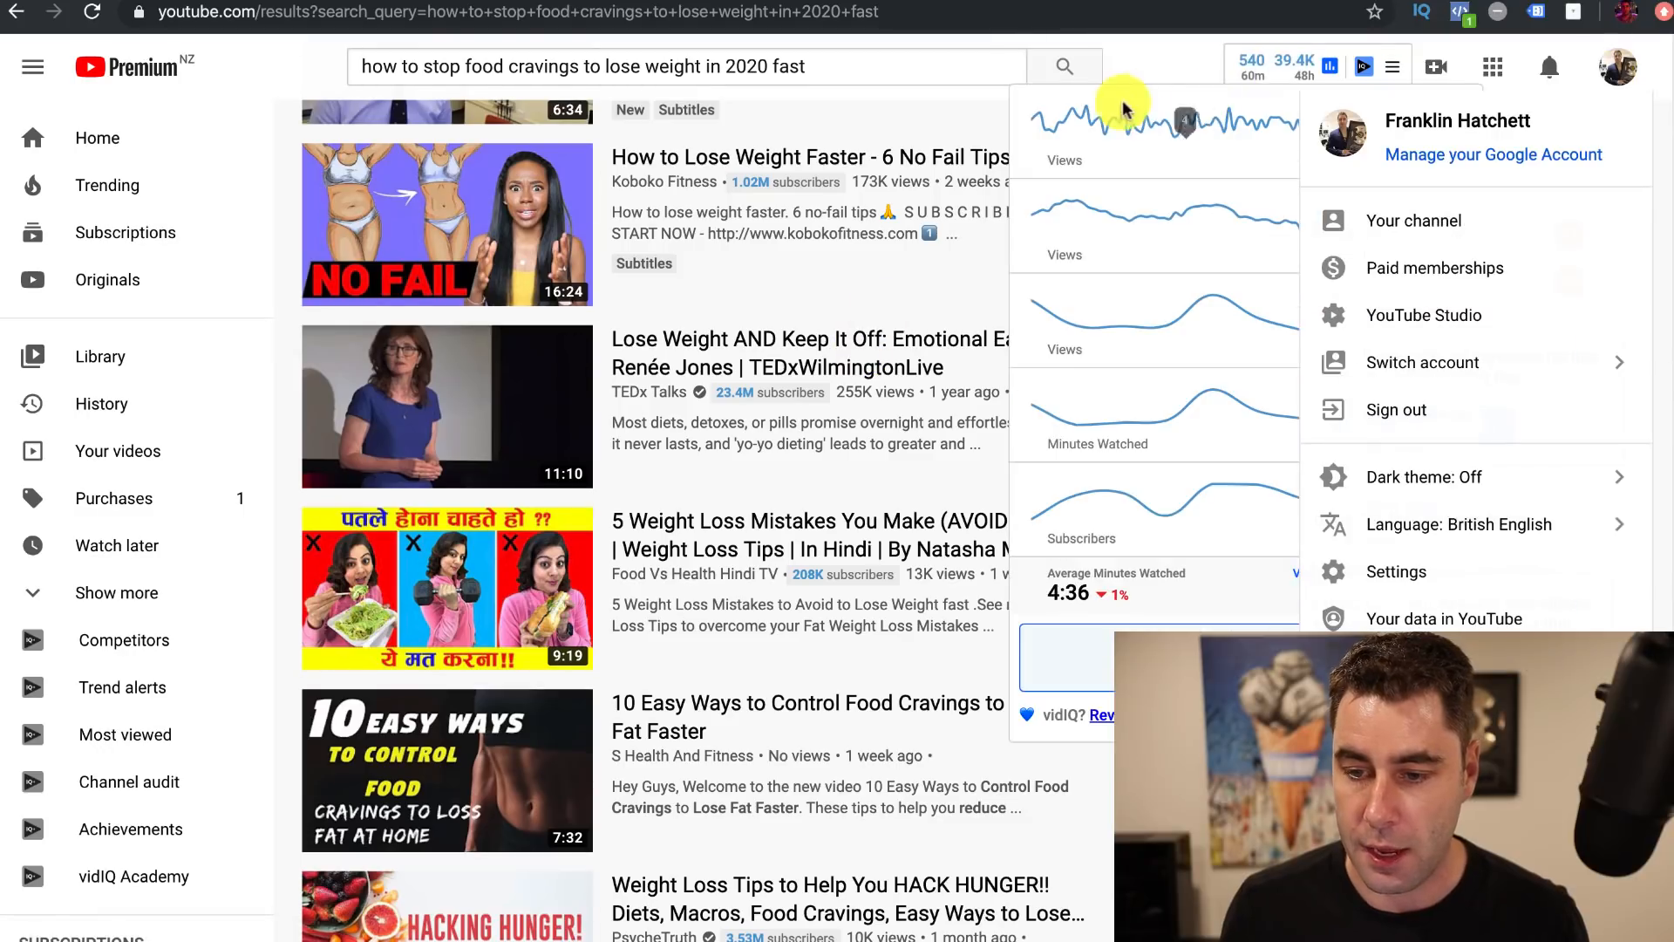
# Start a new YouTube video upload and provide the file video (2).mp4
pyautogui.click(1158, 56)
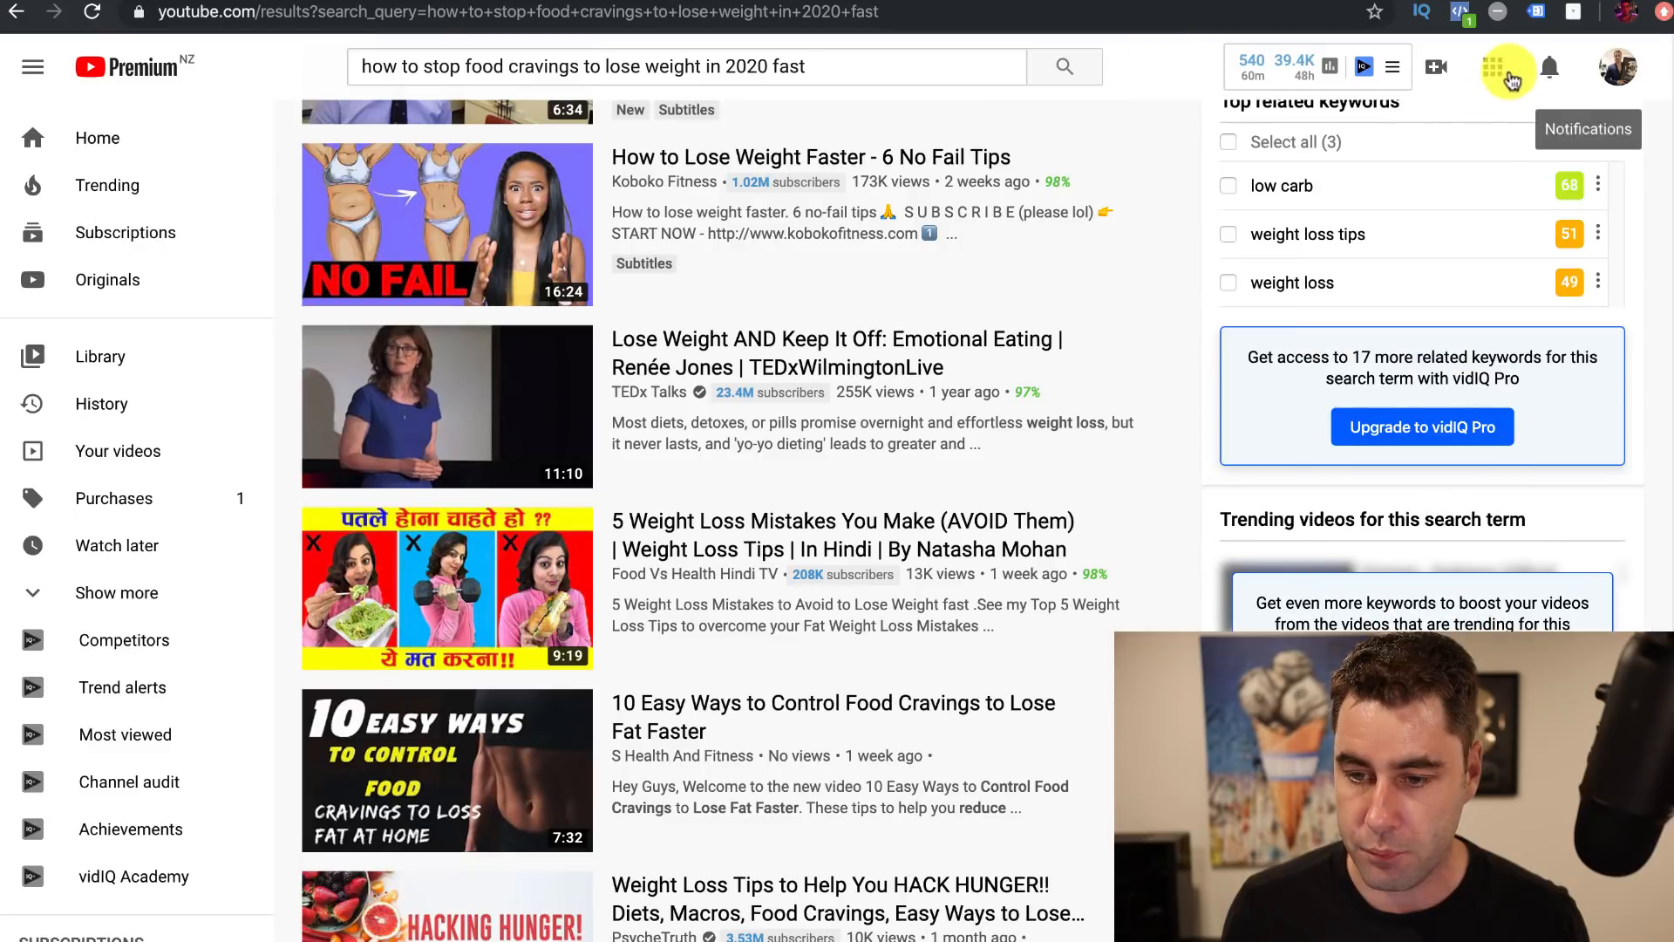
pyautogui.scroll(3, 1371, 203)
pyautogui.scroll(5, 1371, 203)
pyautogui.click(1436, 67)
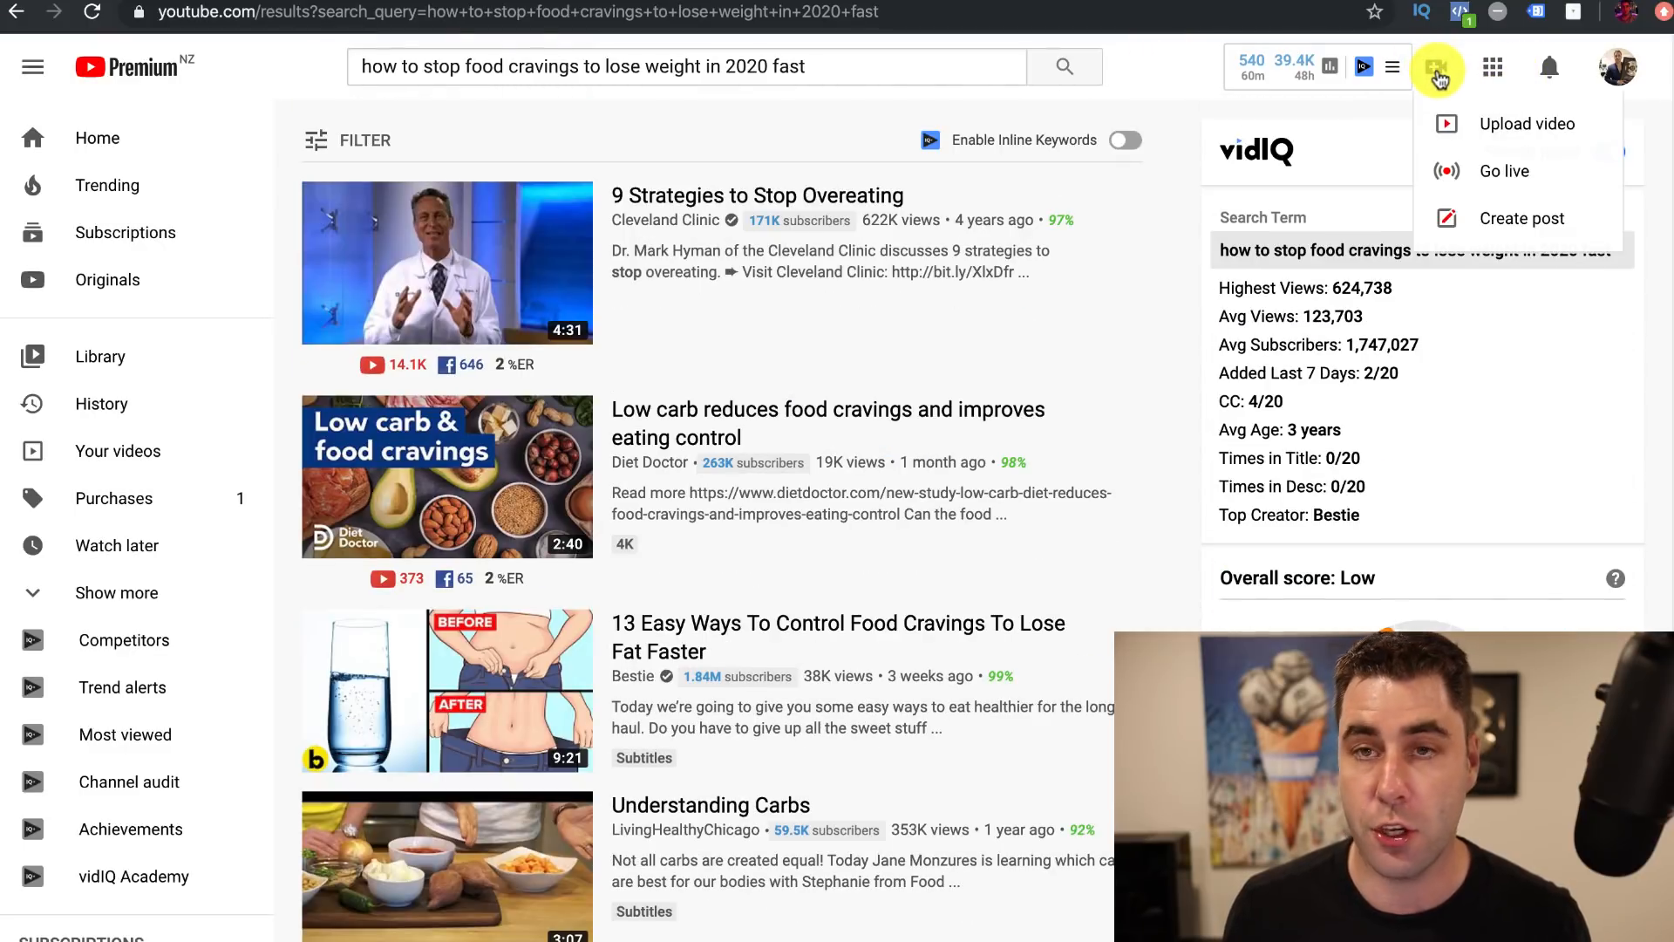
pyautogui.click(1452, 124)
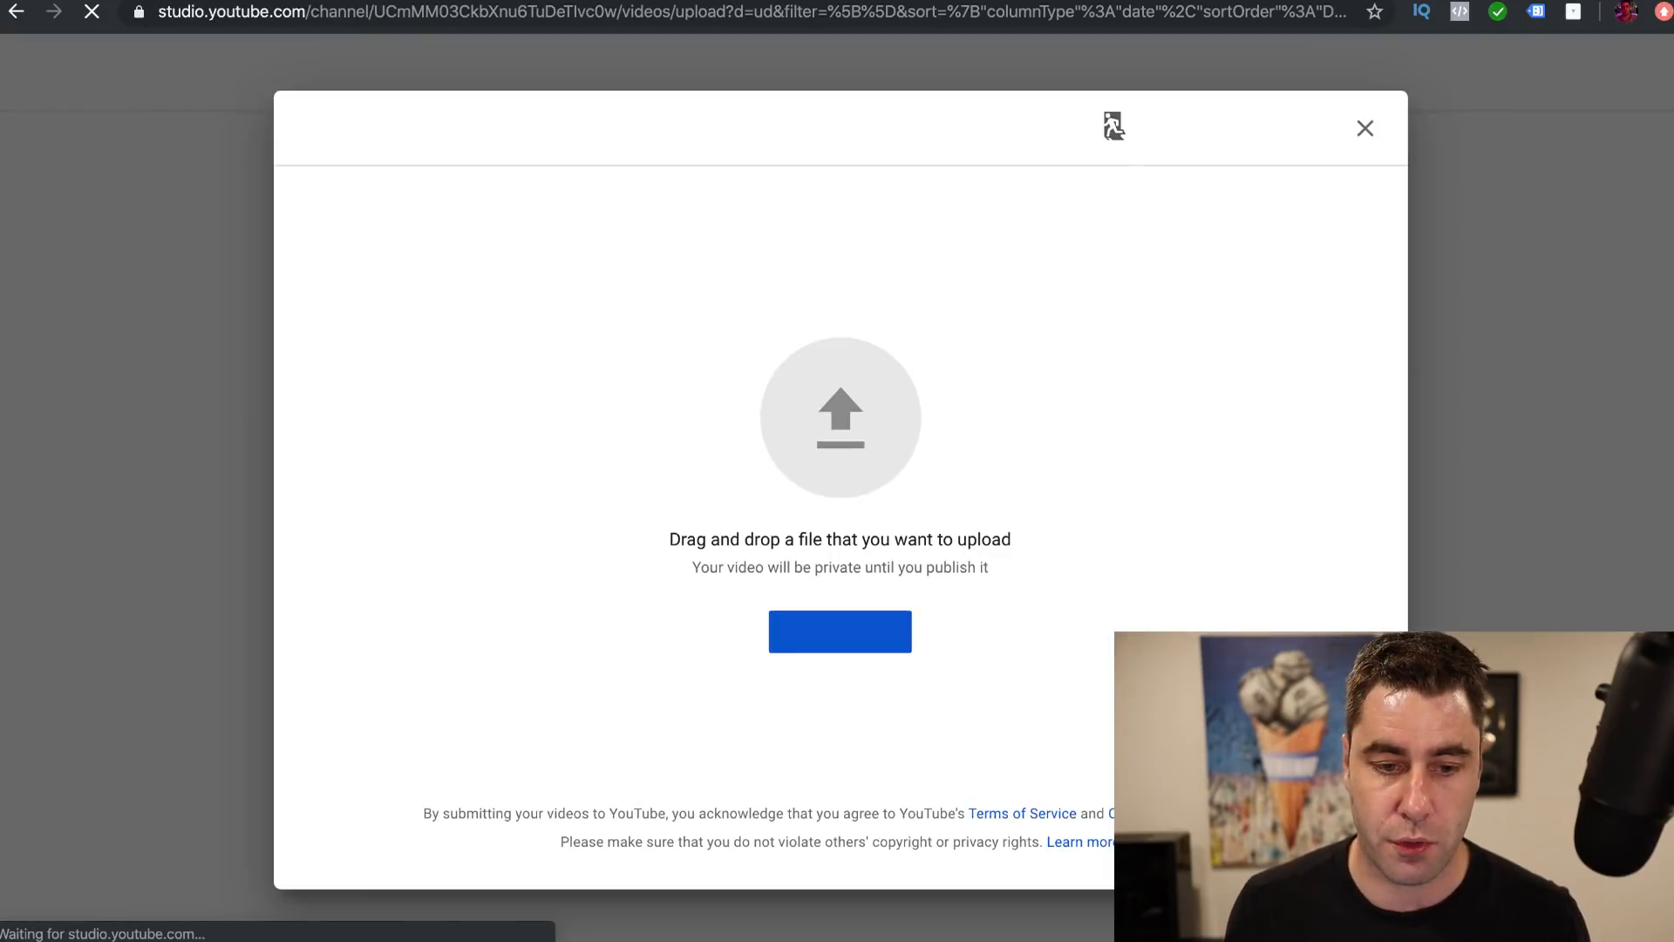
pyautogui.moveTo(1, 678); pyautogui.dragTo(894, 340)
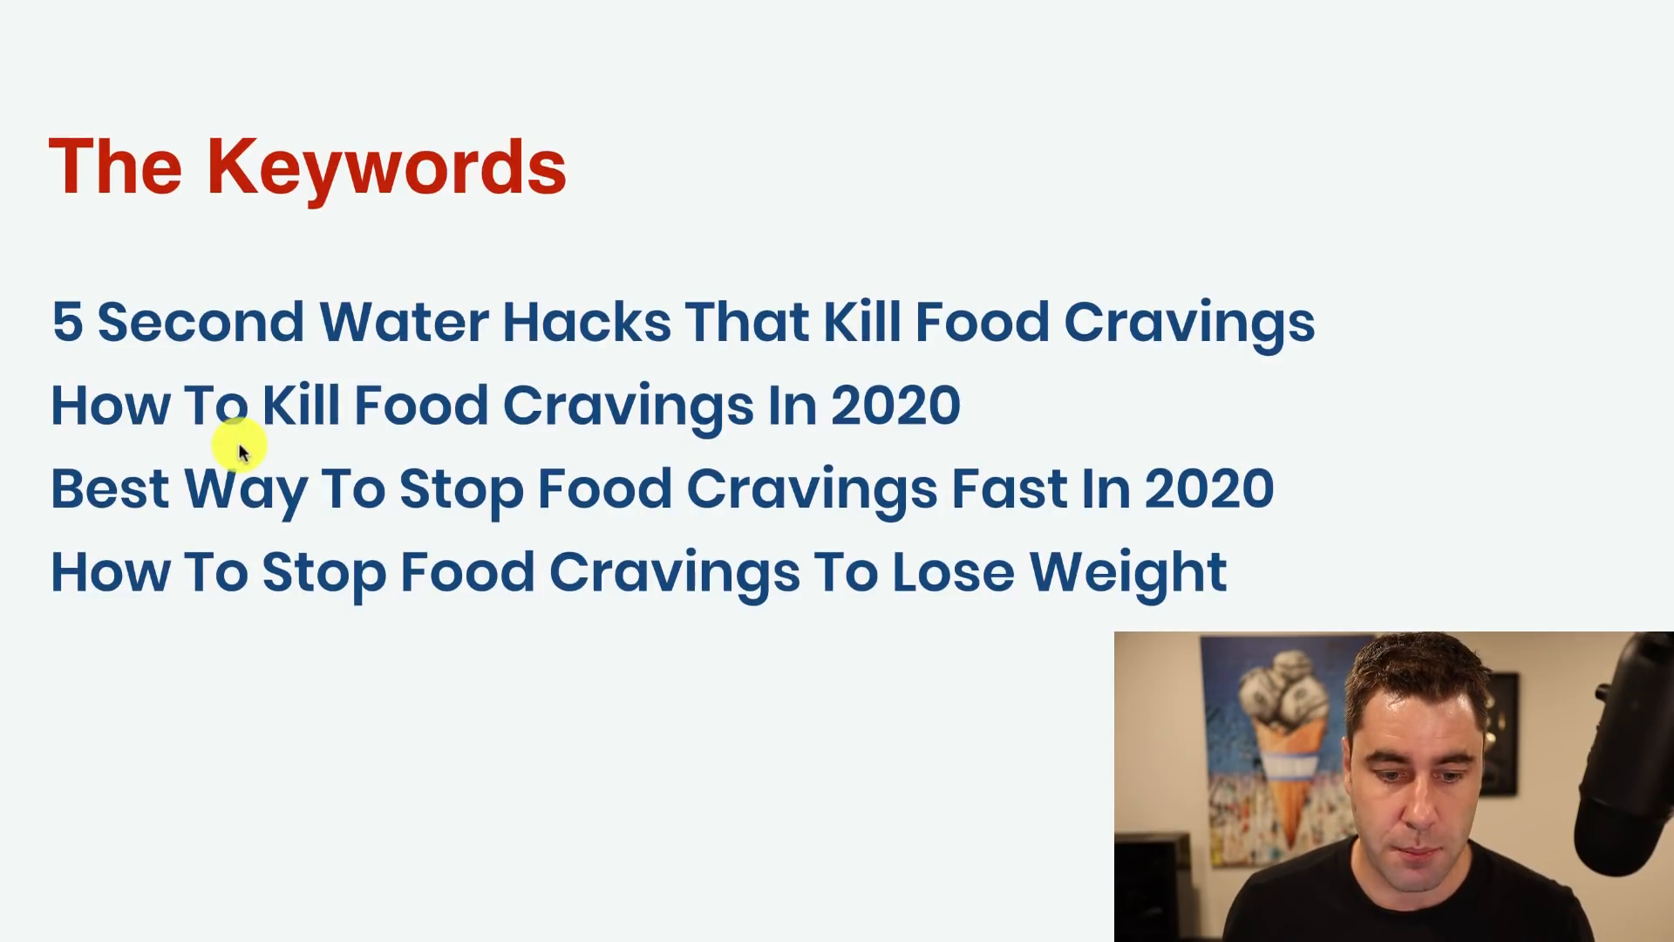
# Copy the keyword "Best Way To Stop Food Cravings Fast In 2020" from the keywords slide and make it the uploaded video's title
pyautogui.click(232, 441)
pyautogui.click(1020, 576)
pyautogui.moveTo(1229, 573); pyautogui.dragTo(1181, 568)
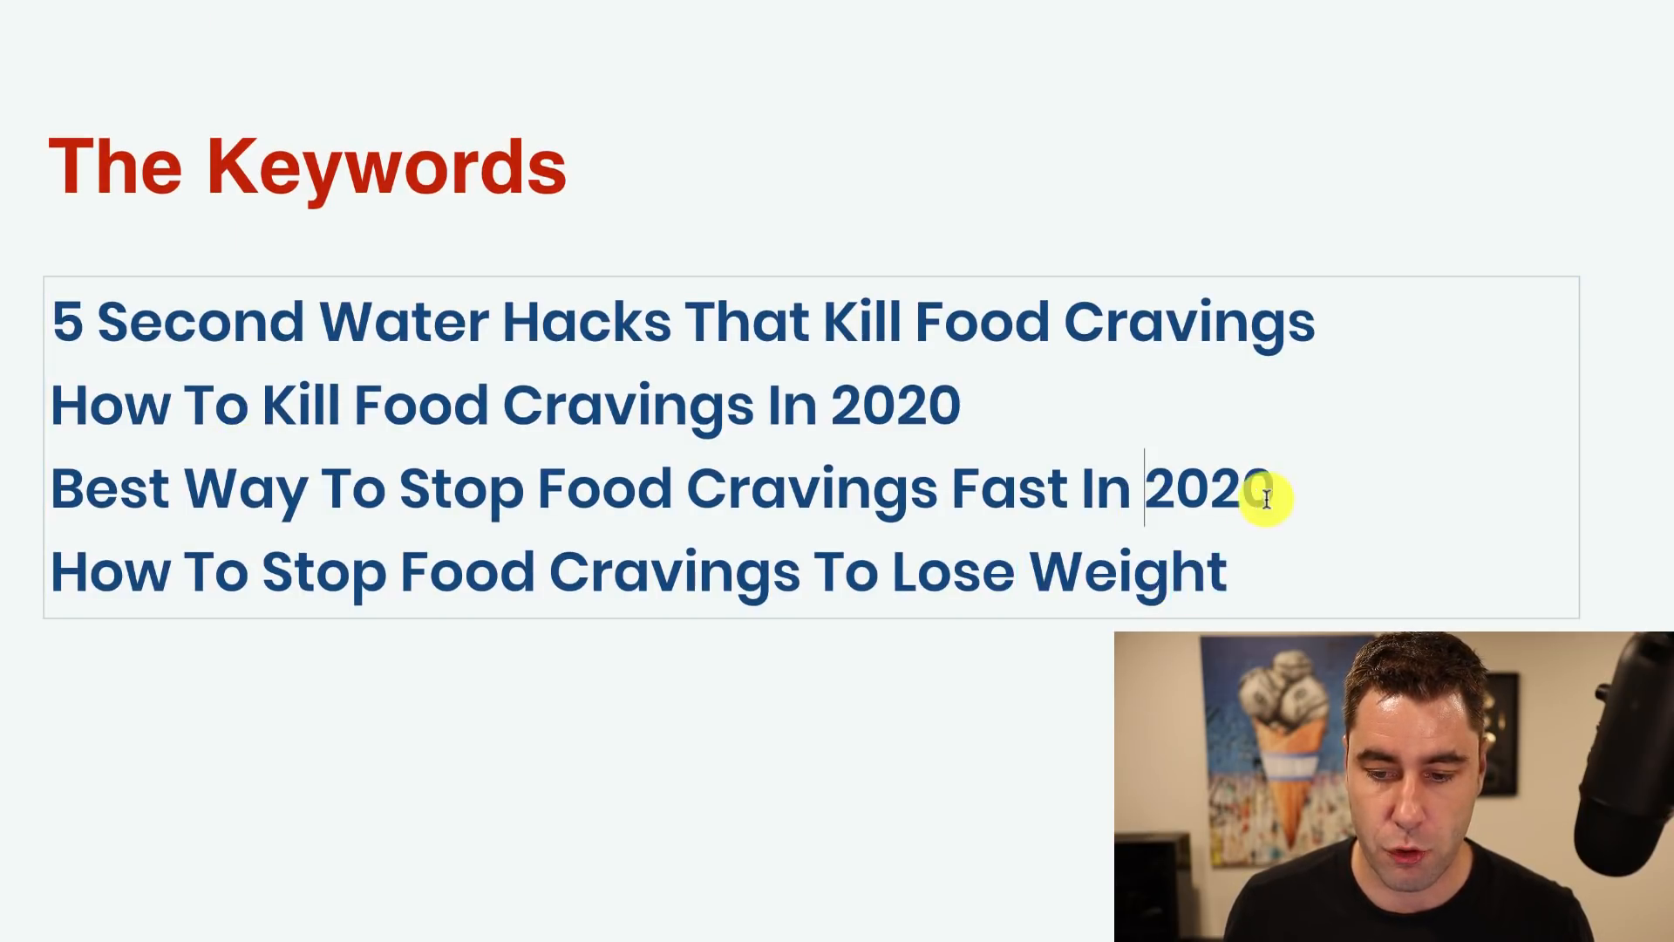
pyautogui.moveTo(1273, 488); pyautogui.dragTo(953, 490)
pyautogui.moveTo(798, 493); pyautogui.dragTo(68, 497)
pyautogui.rightClick(159, 480)
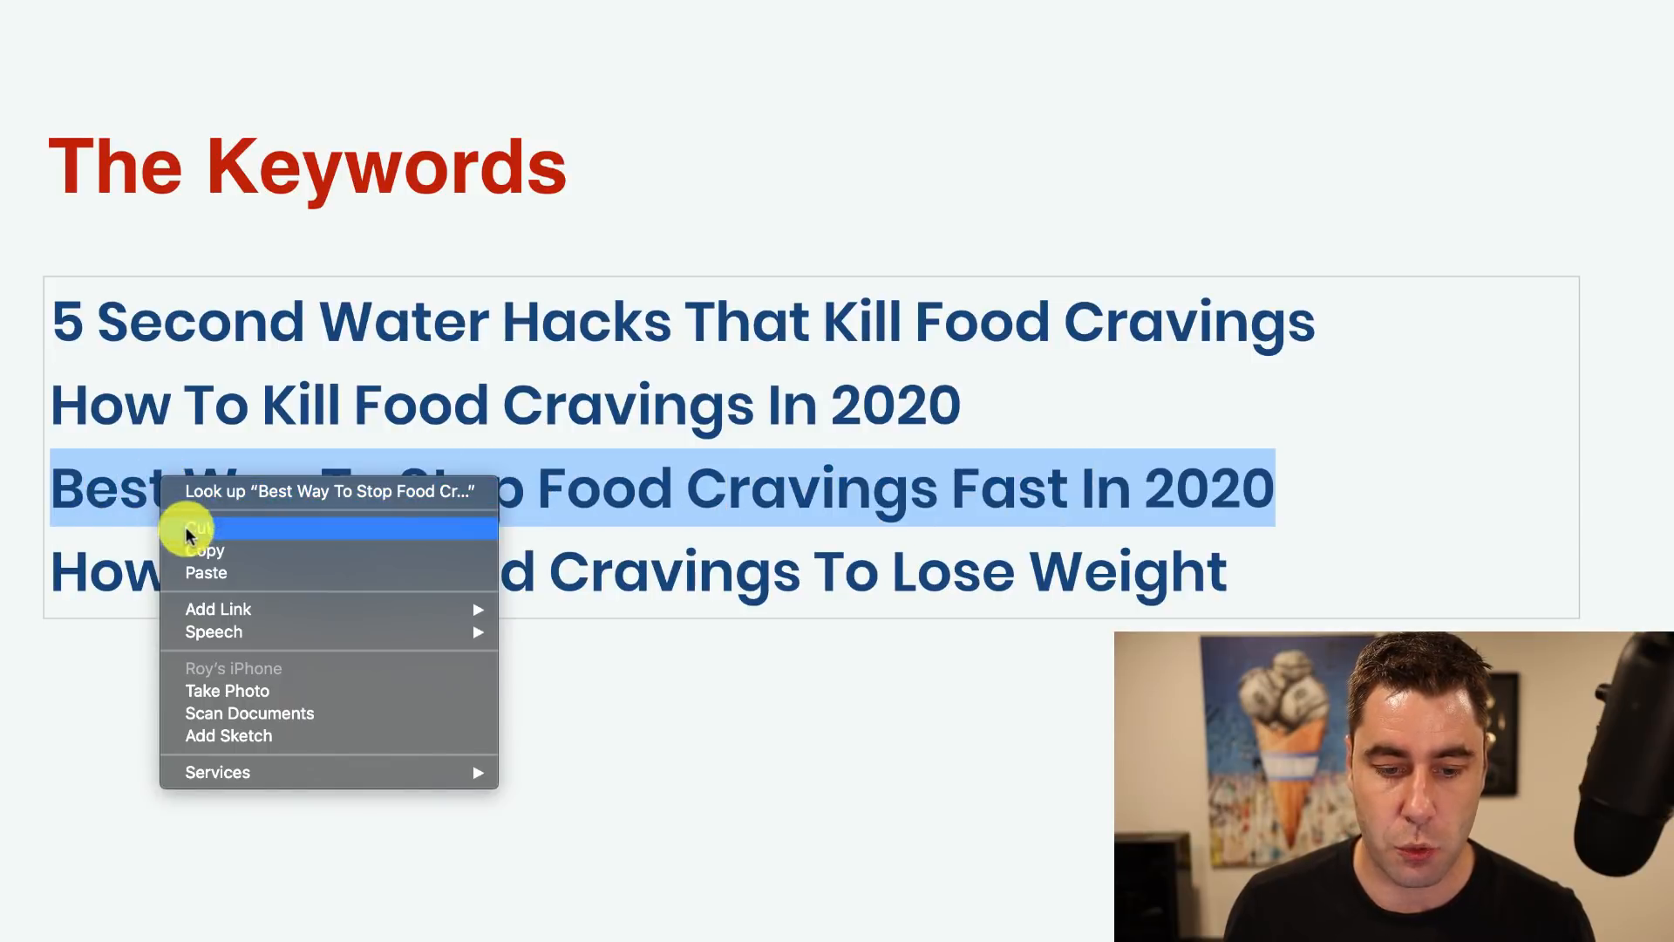
pyautogui.click(193, 550)
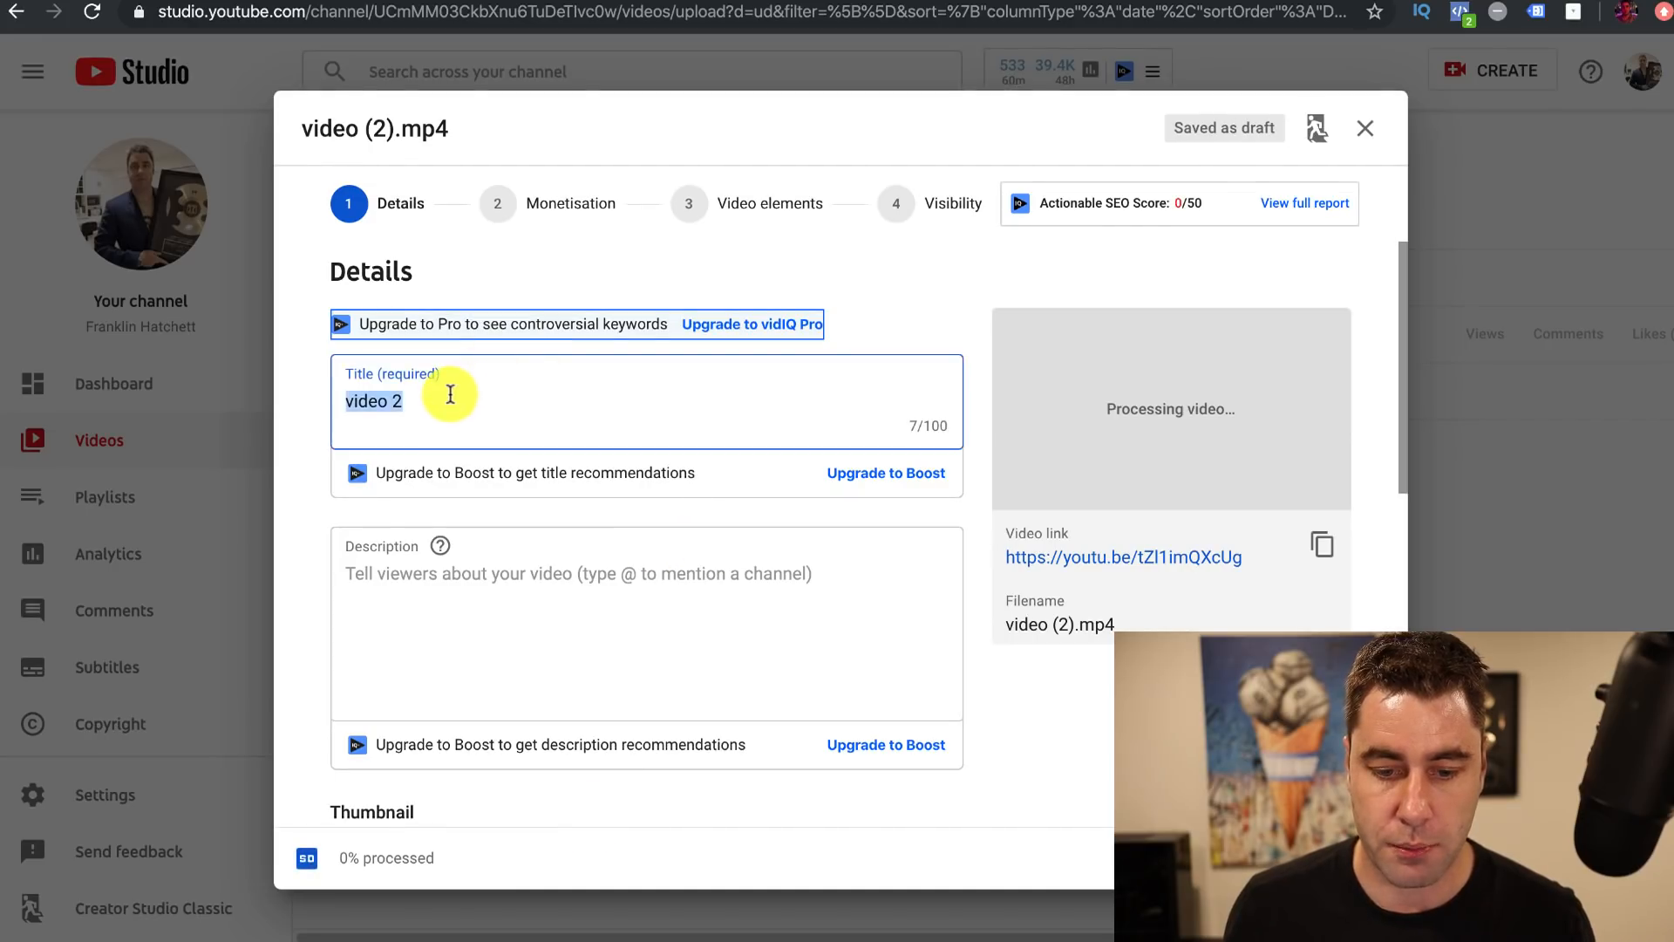
pyautogui.moveTo(448, 395); pyautogui.dragTo(347, 385)
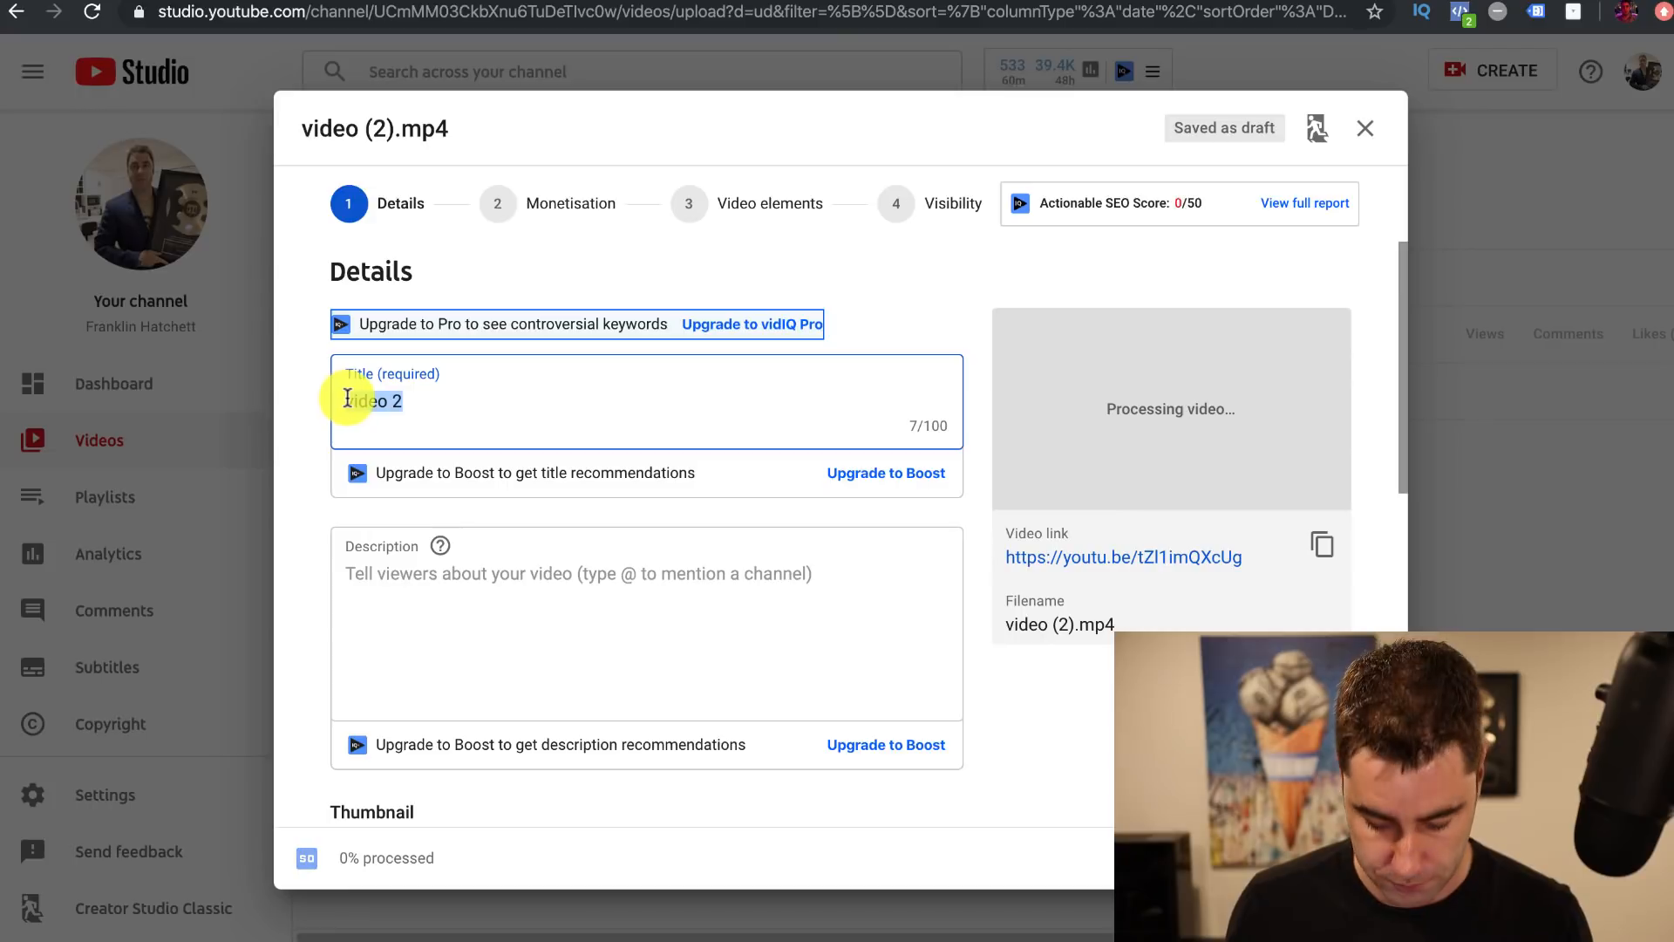
pyautogui.press('super+v')
# Generate the ClickBank HopLink for the LEPTITOX offer with the prefilled account nickname and no tracking ID
pyautogui.click(499, 644)
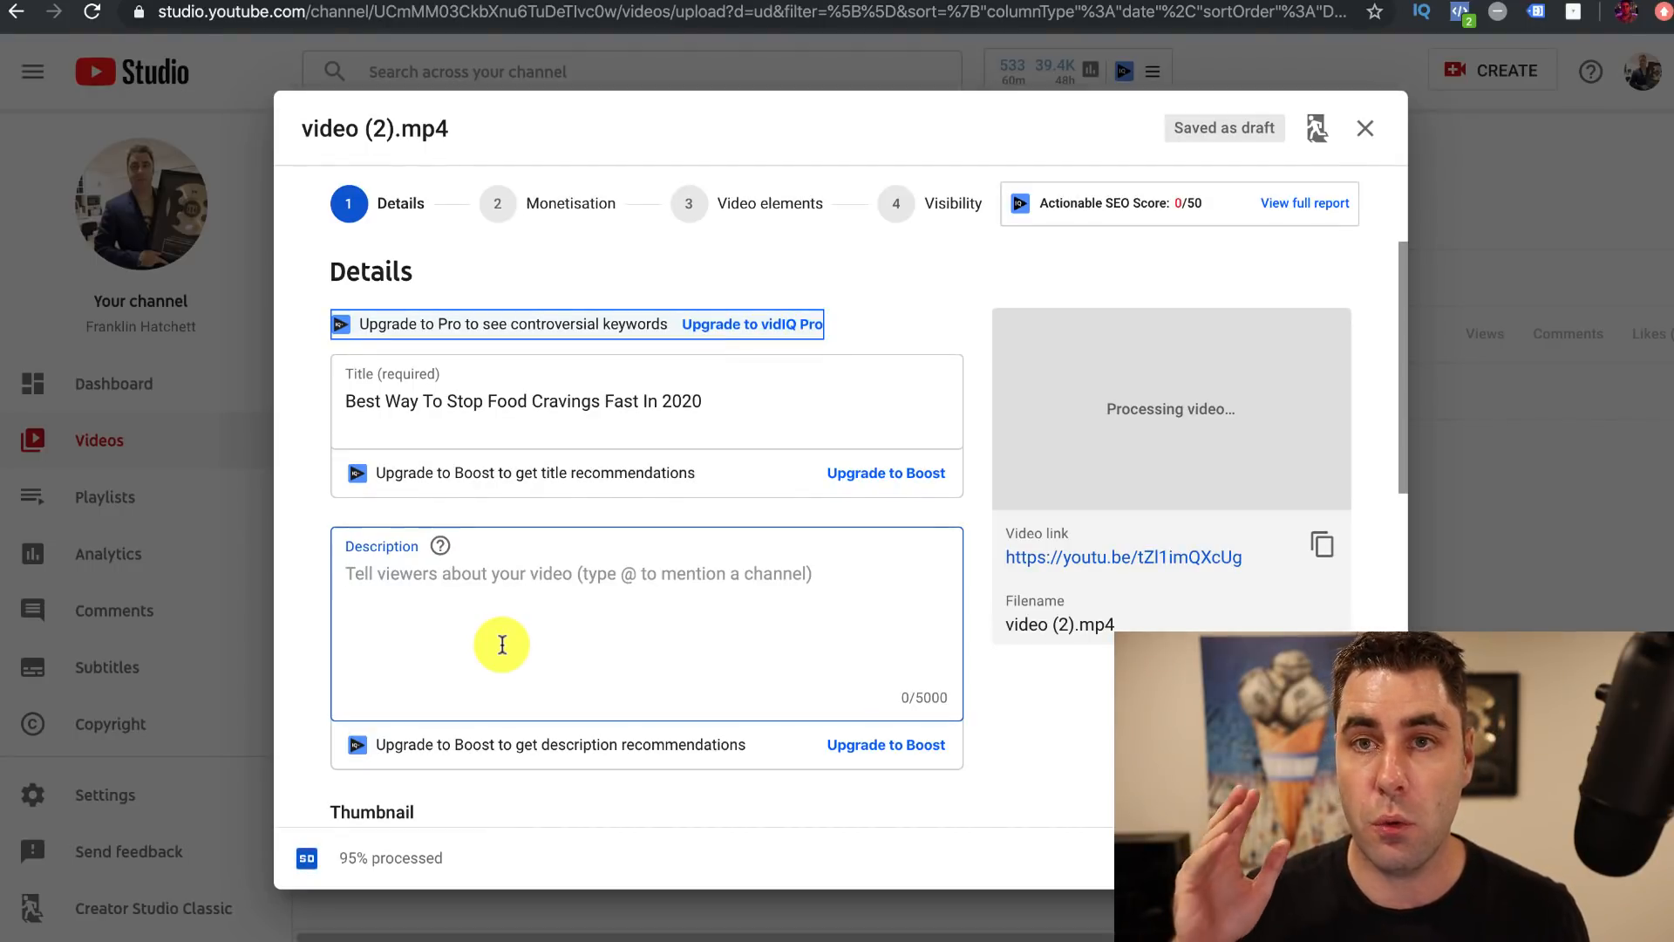
pyautogui.scroll(-1, 502, 645)
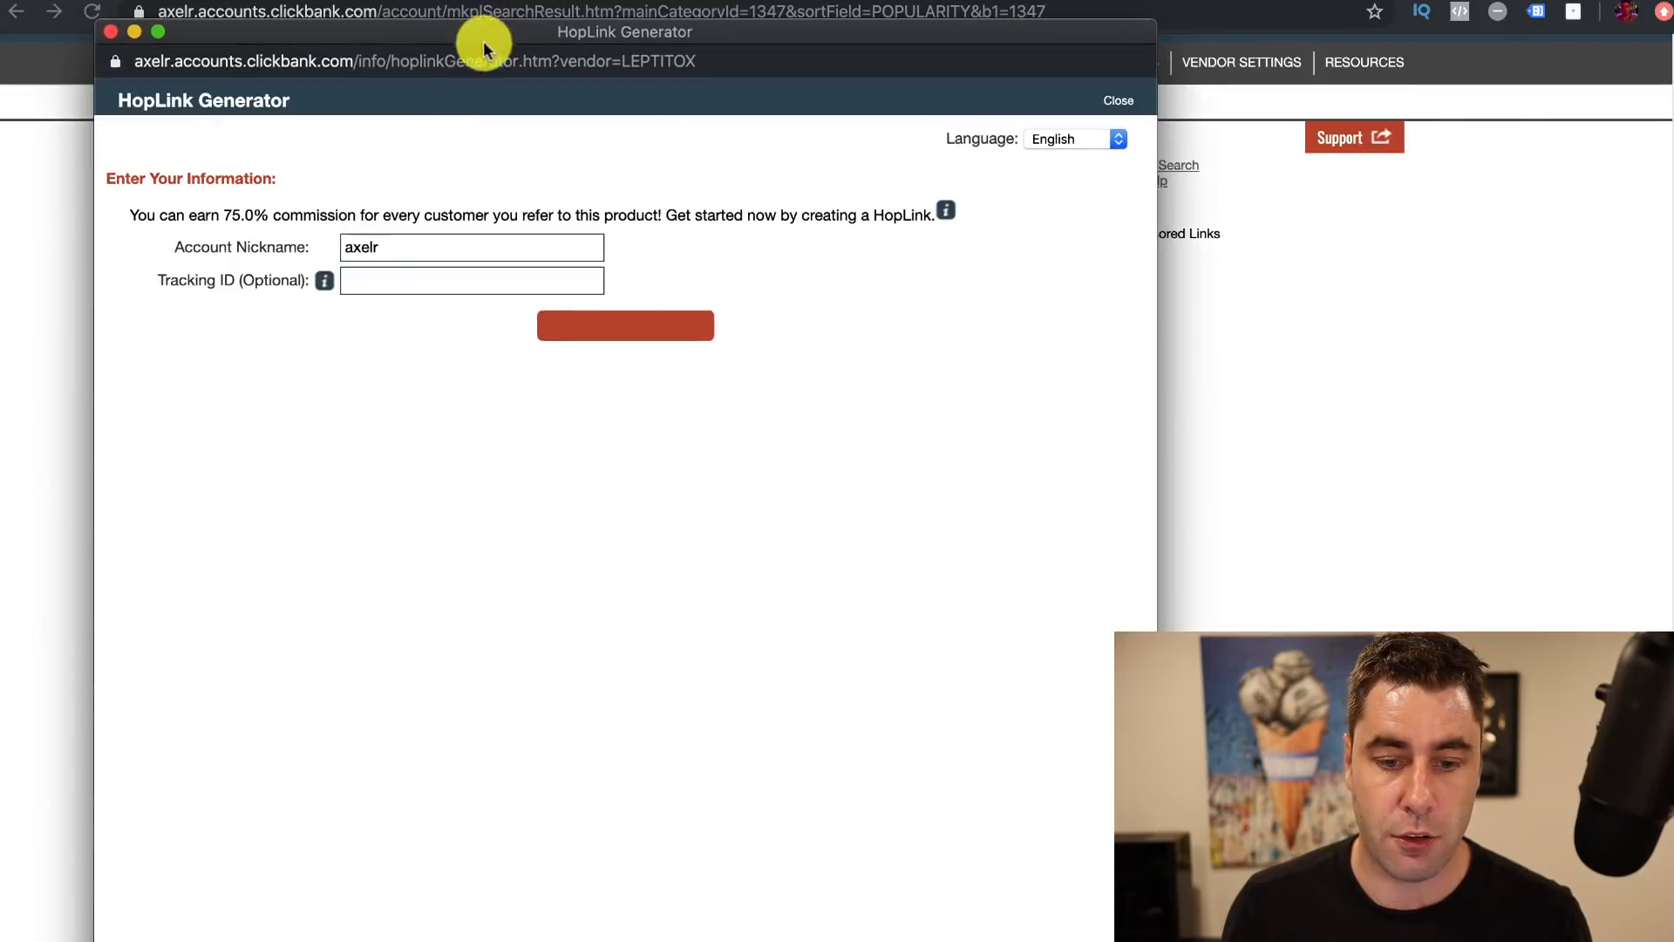
pyautogui.click(620, 325)
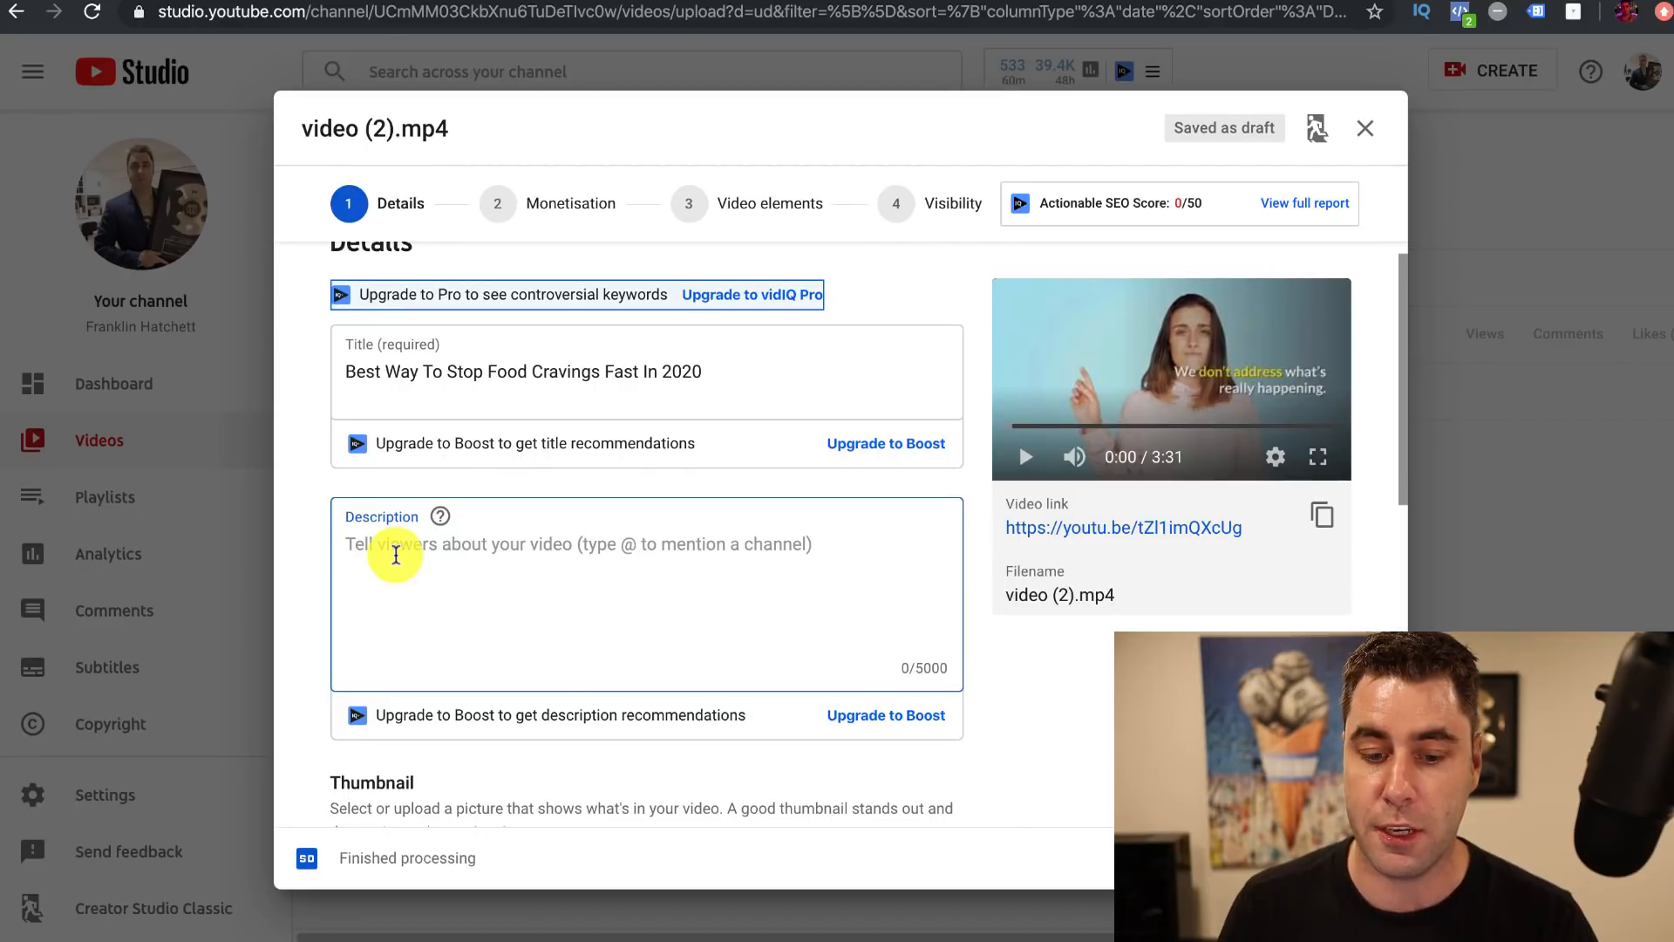
# Try the other two suggested thumbnails and return to the one of the woman against the blue background
pyautogui.scroll(-3, 488, 576)
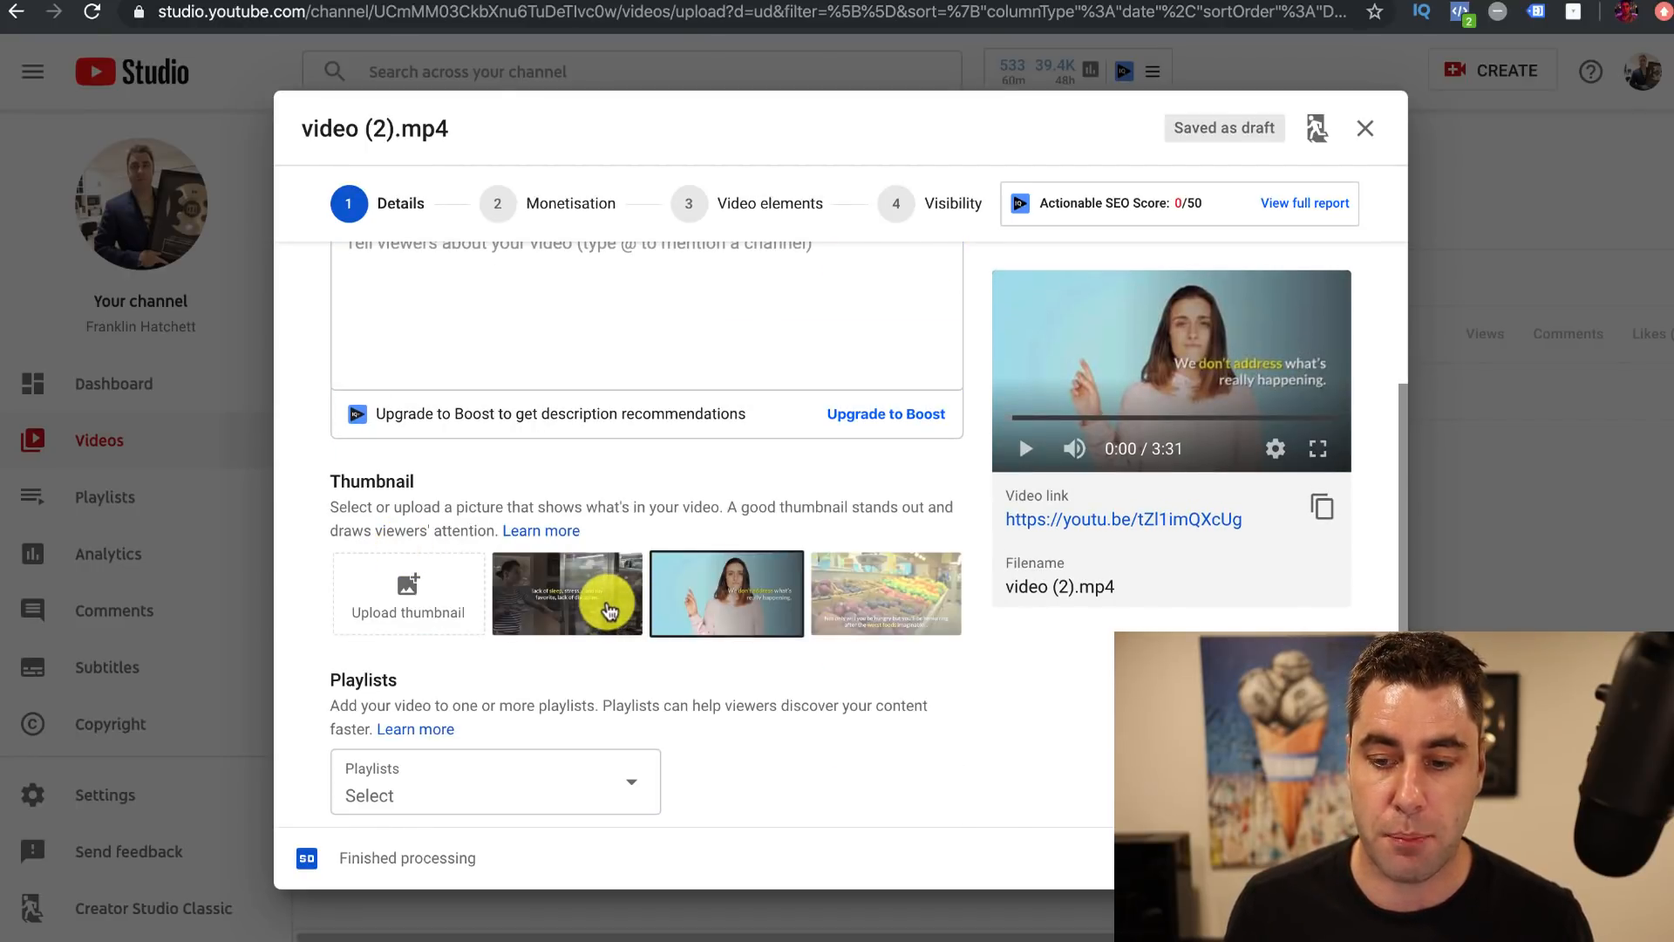
pyautogui.click(609, 610)
pyautogui.click(850, 576)
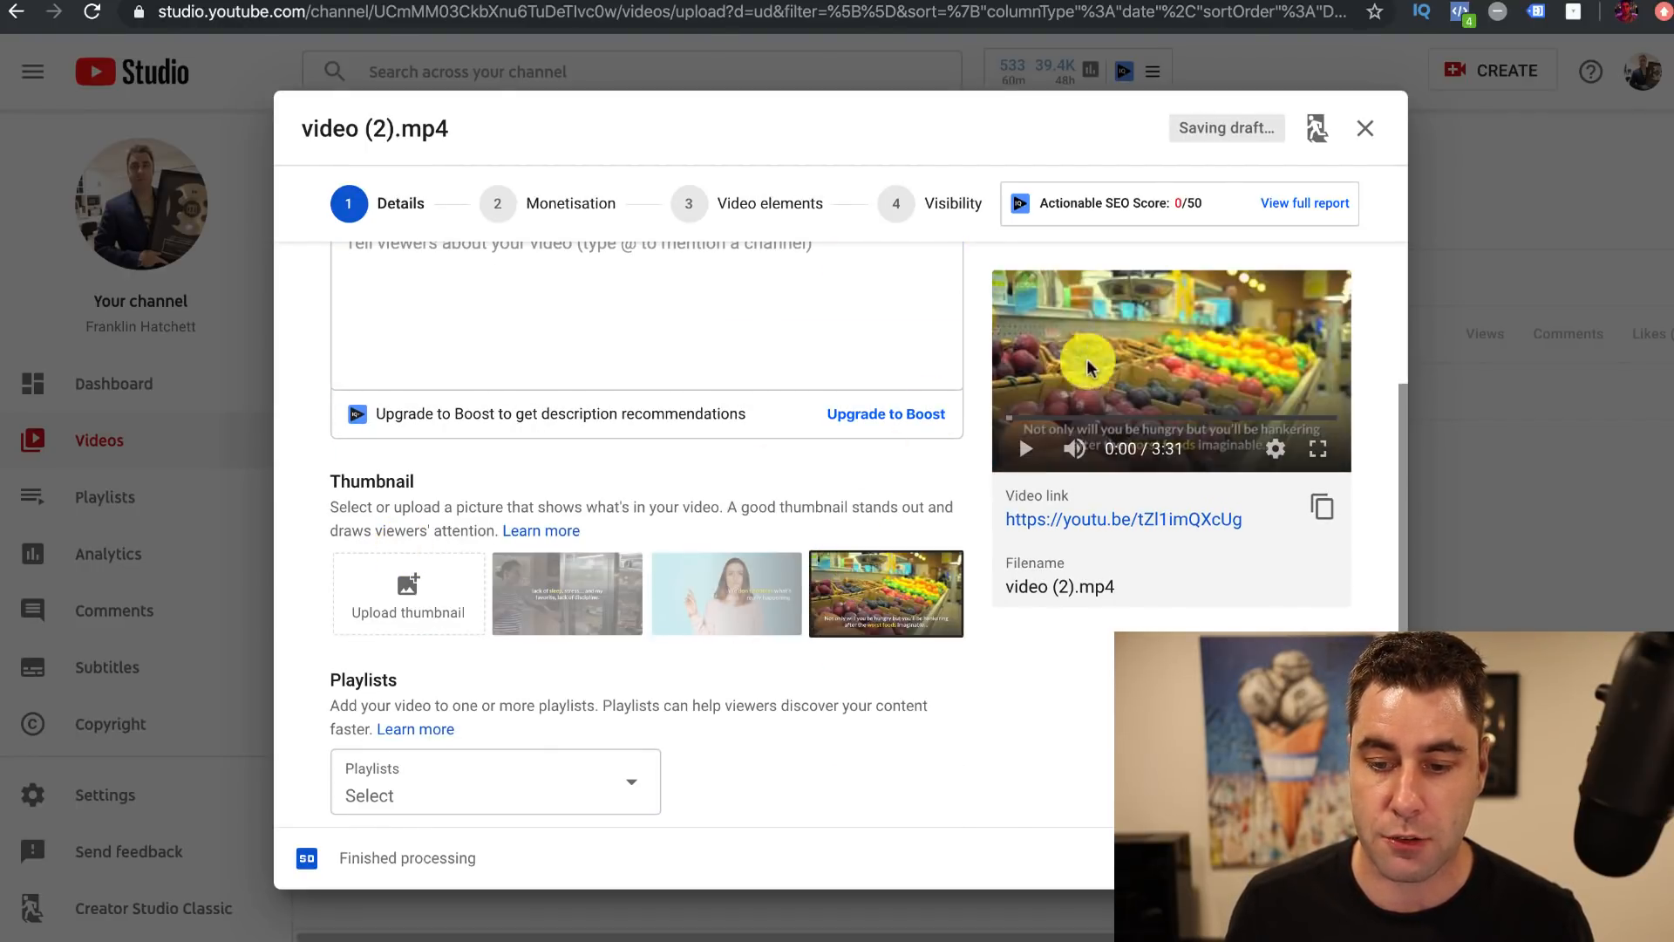
pyautogui.click(731, 621)
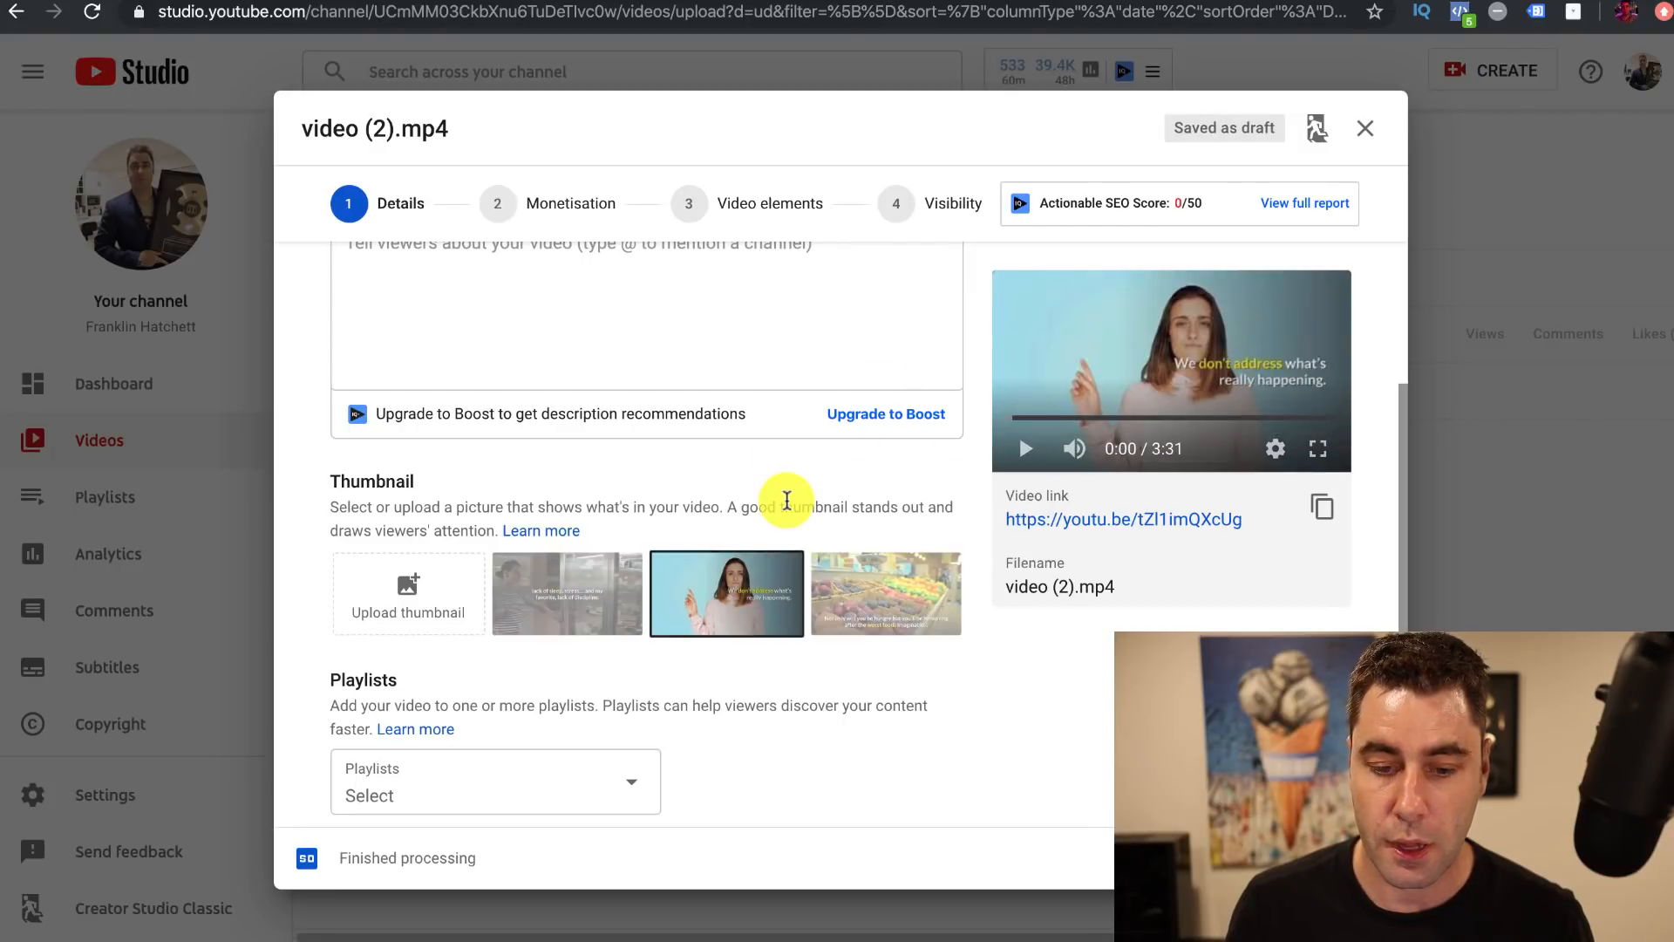
# Expand the additional options of the video details and look over the paid promotion and tags sections
pyautogui.scroll(2, 767, 497)
pyautogui.scroll(-7, 758, 506)
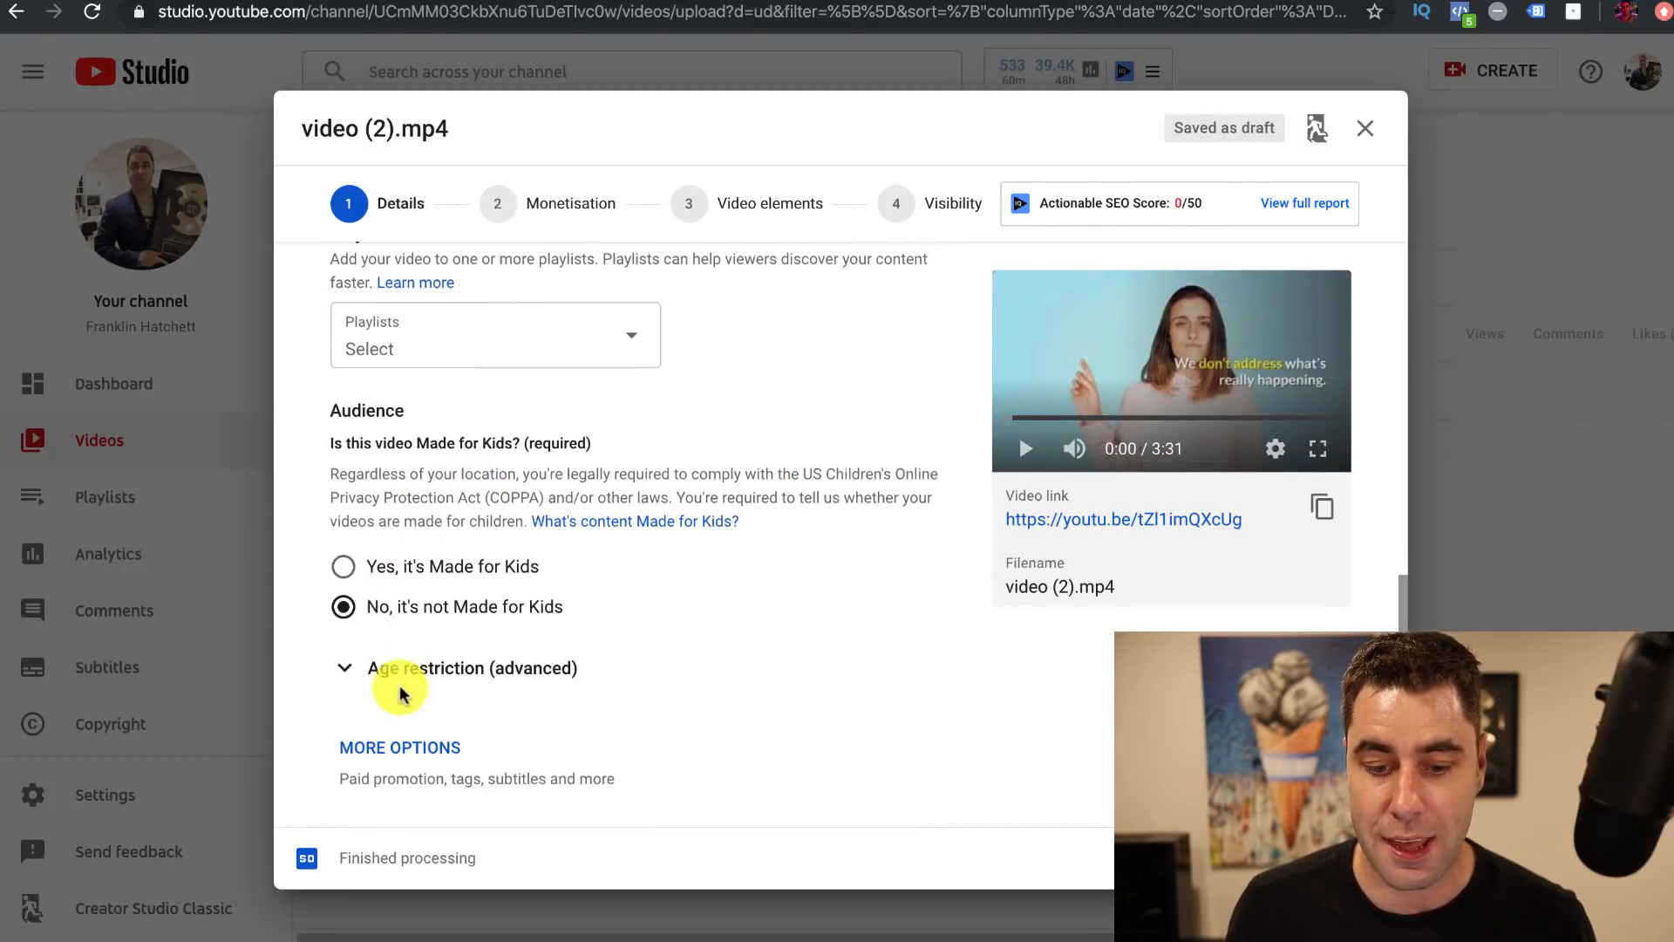
pyautogui.click(393, 748)
pyautogui.scroll(-5, 422, 590)
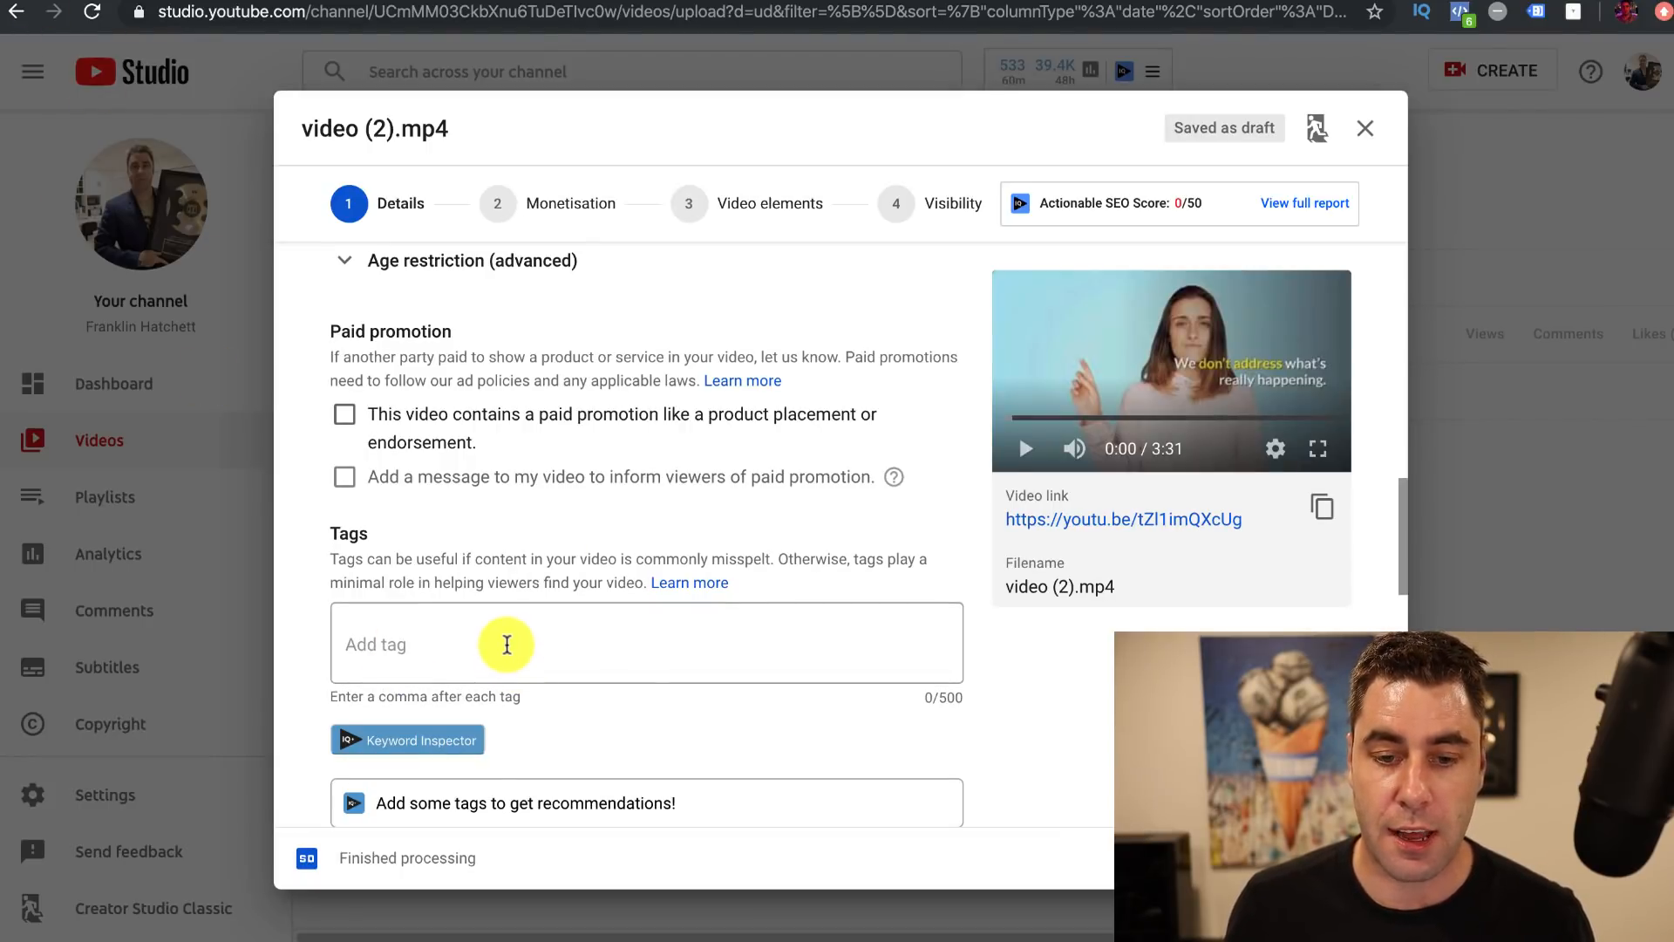
pyautogui.scroll(1, 507, 646)
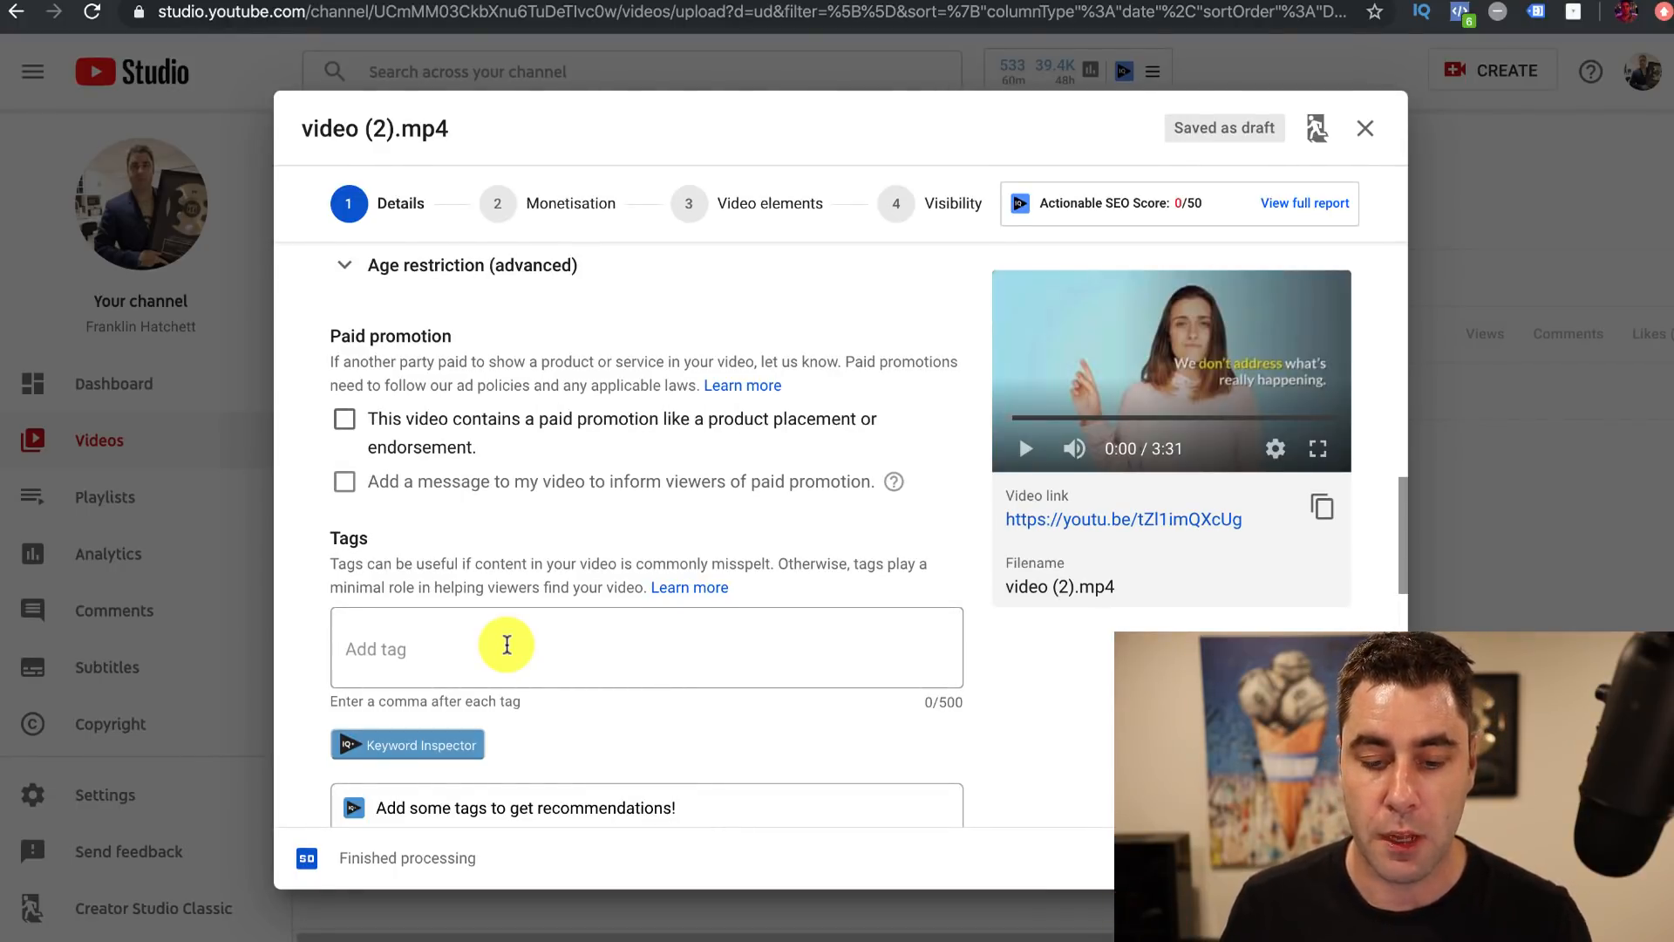
pyautogui.scroll(-2, 419, 639)
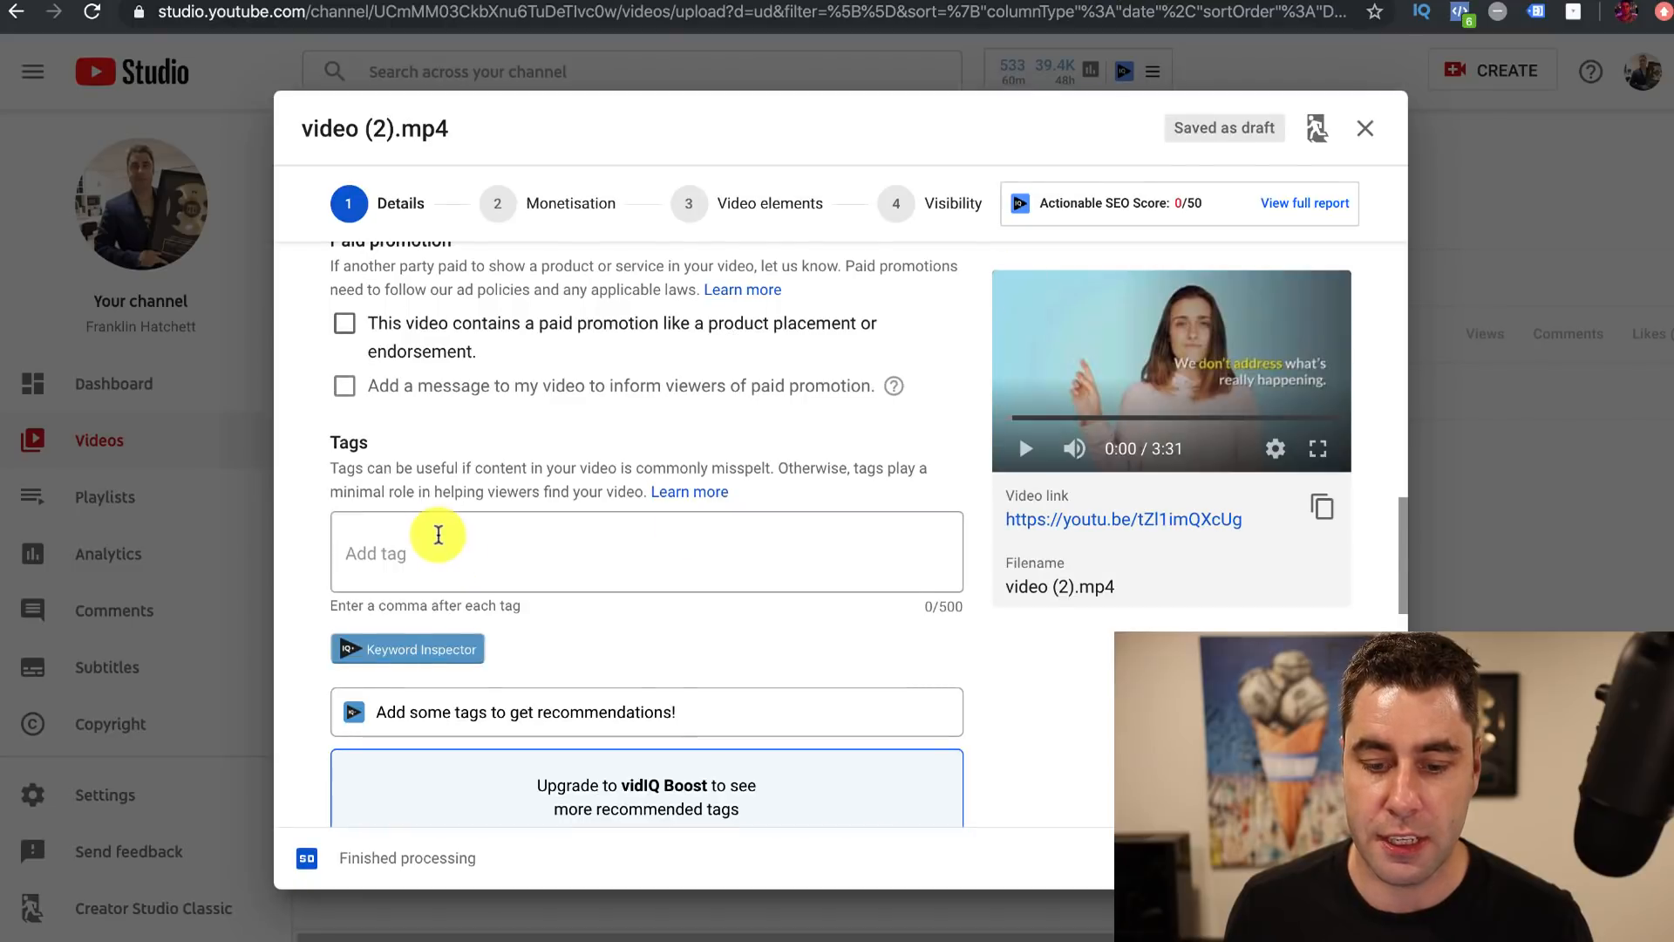
pyautogui.scroll(-6, 437, 534)
pyautogui.scroll(7, 486, 486)
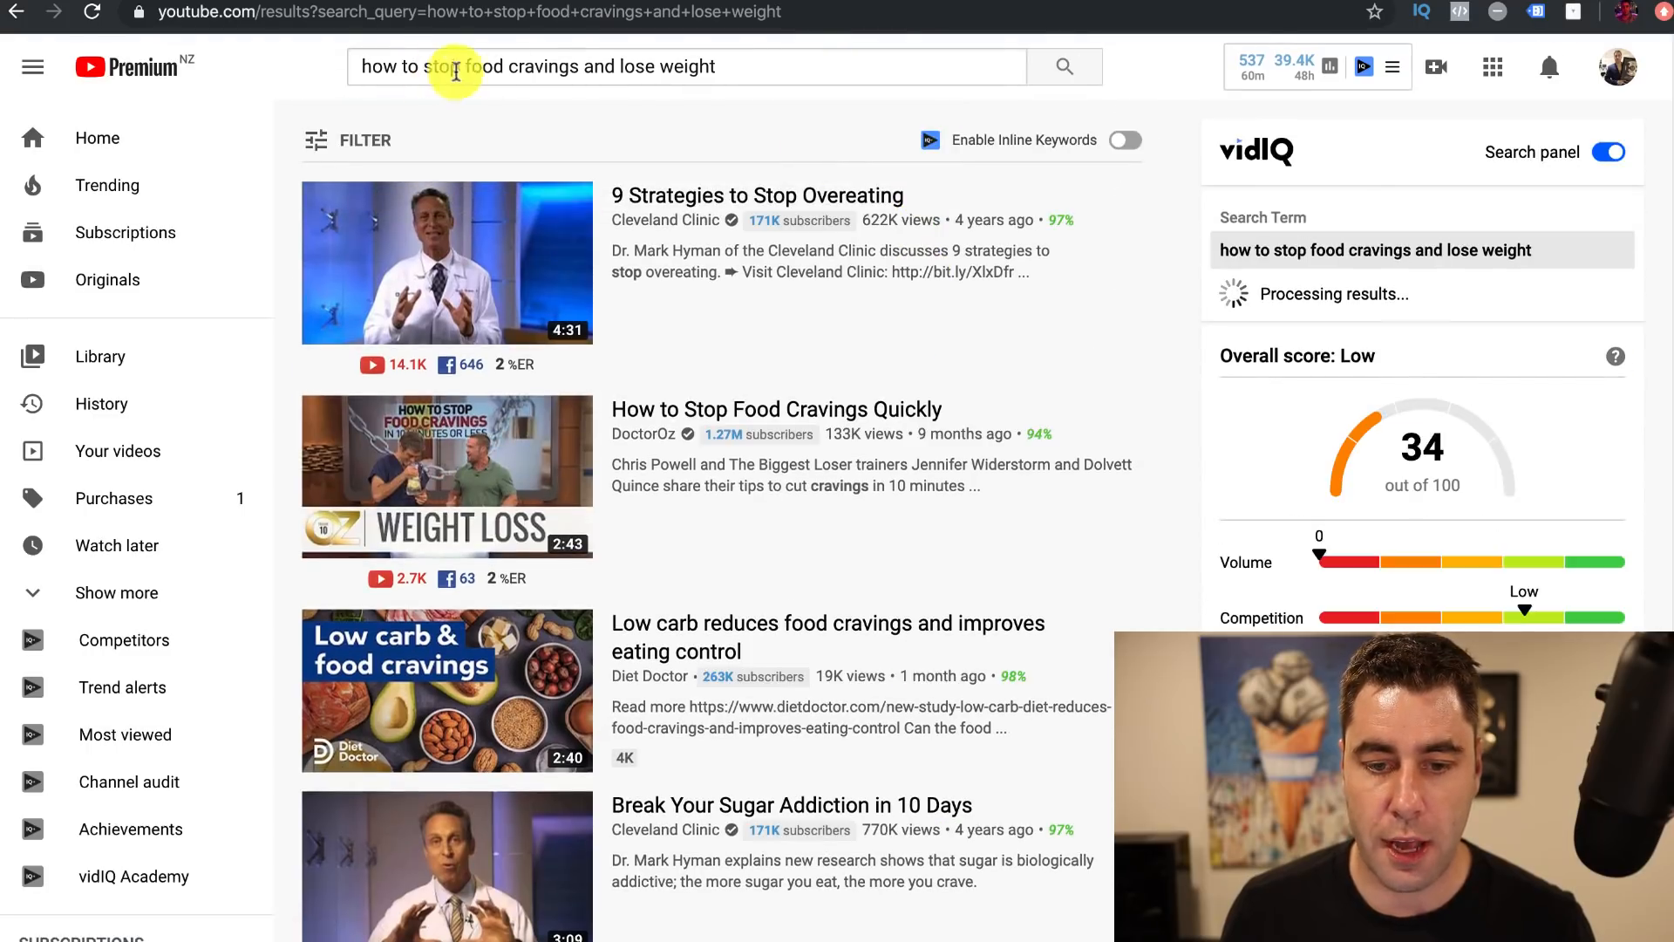
# Examine the vidIQ score and top related keywords for the YouTube search "how to stop food cravings and lose weight"
pyautogui.scroll(-3, 1382, 270)
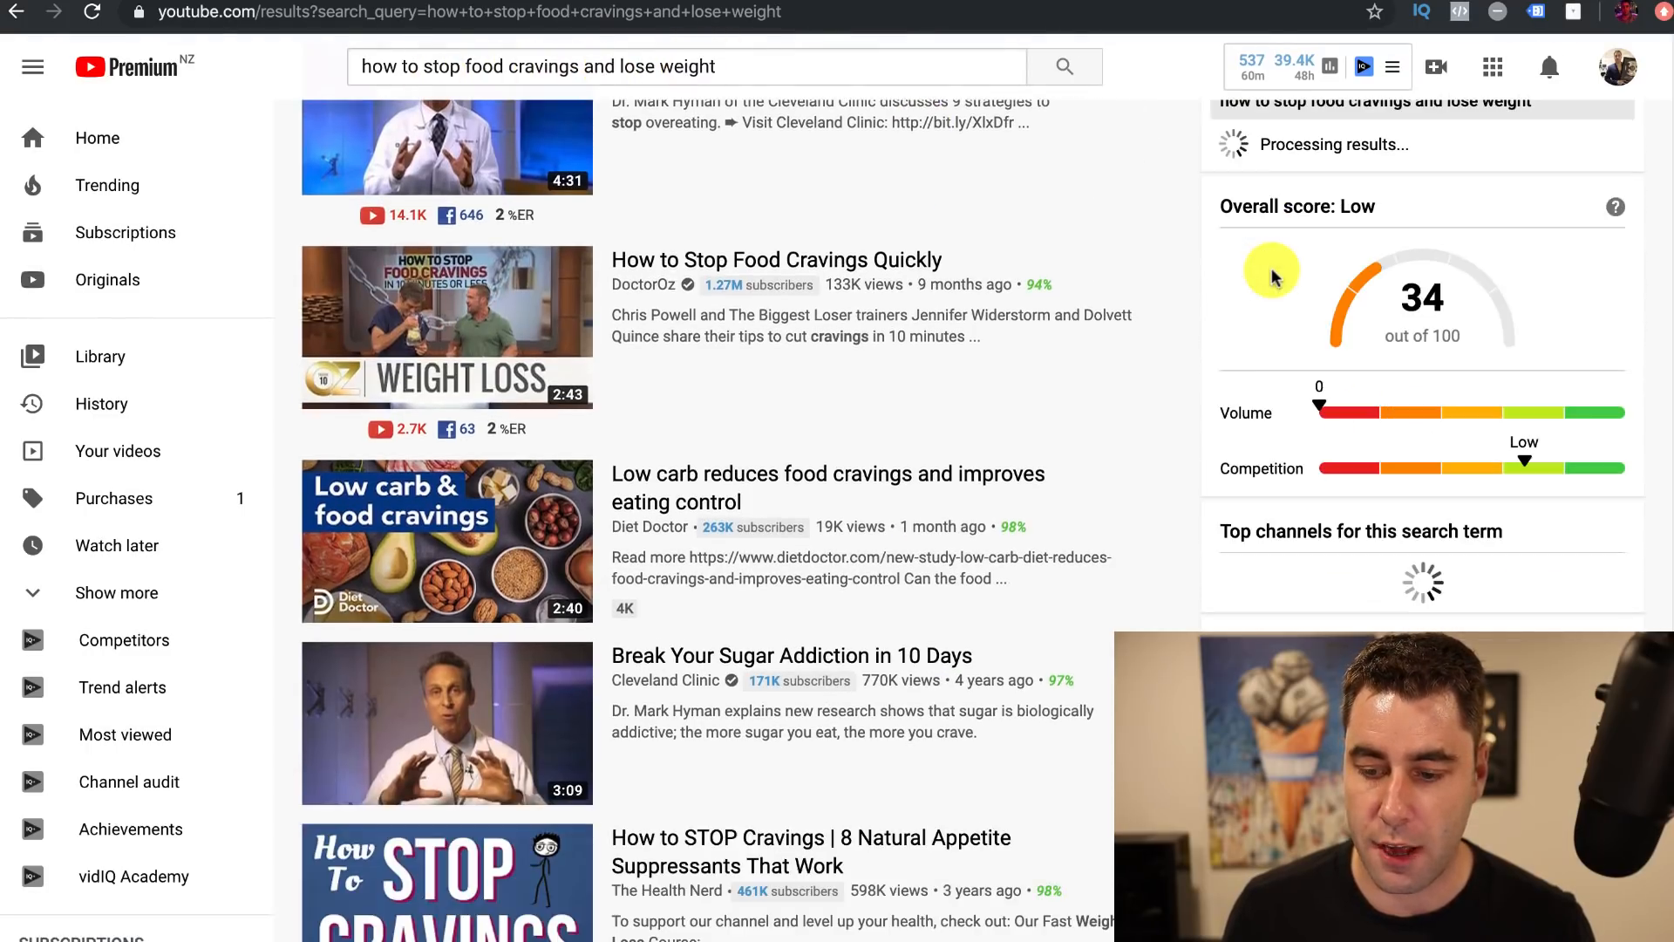
pyautogui.scroll(-5, 1327, 478)
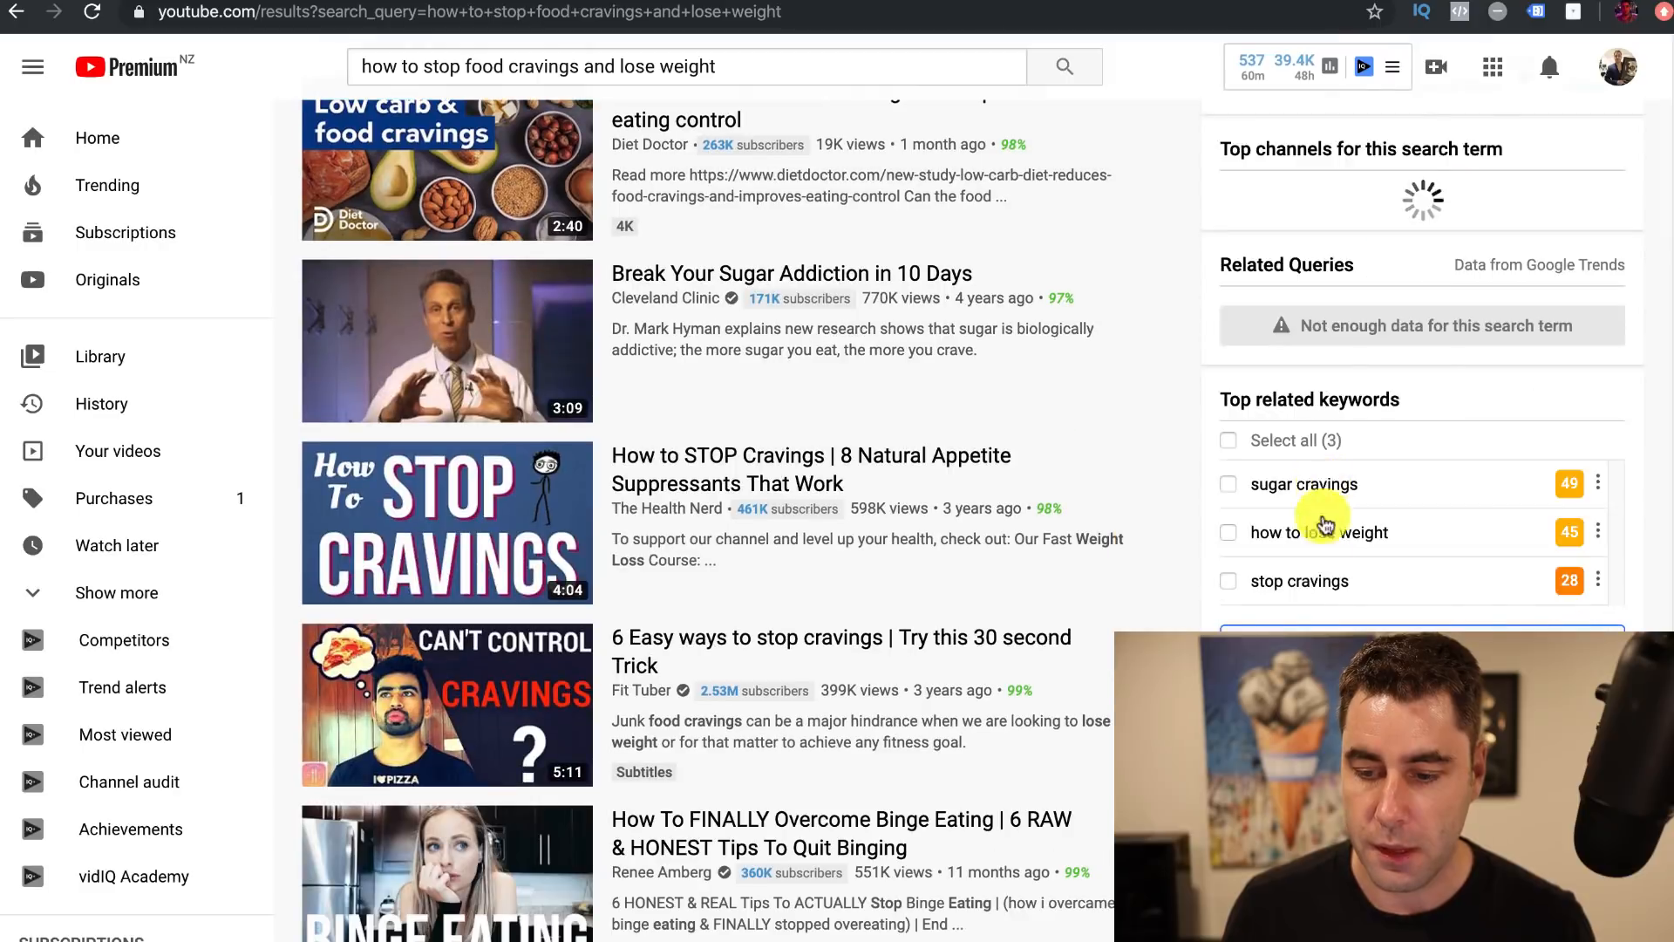
pyautogui.scroll(2, 1282, 506)
pyautogui.scroll(-3, 1277, 511)
pyautogui.scroll(-3, 1275, 558)
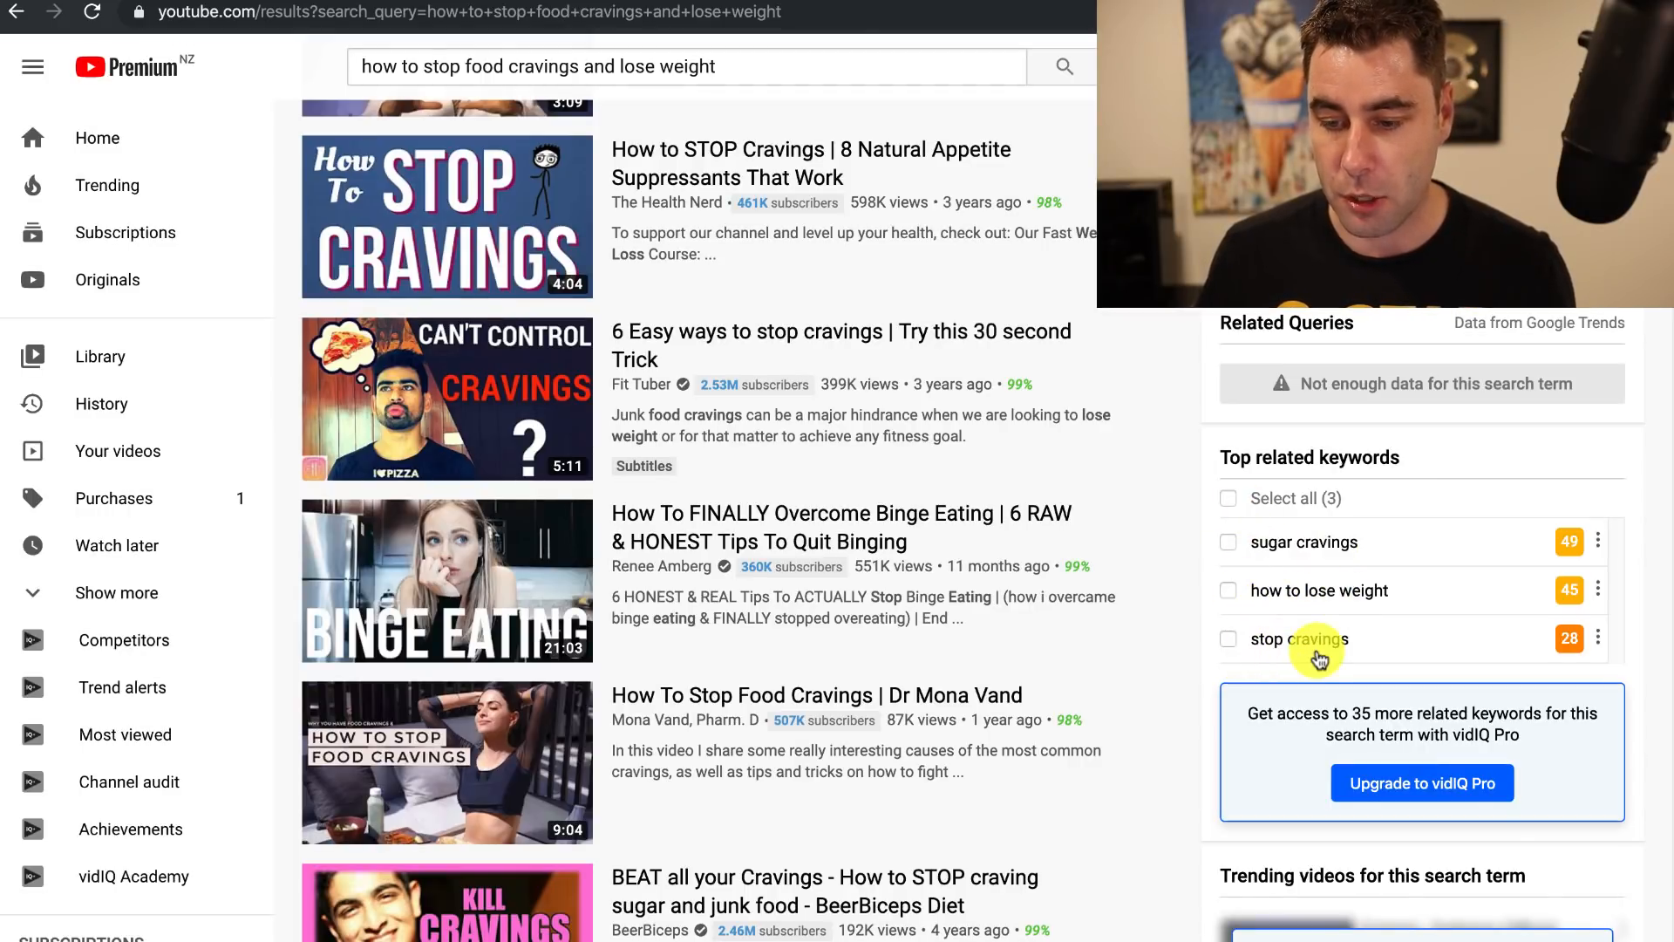
pyautogui.scroll(-3, 1296, 654)
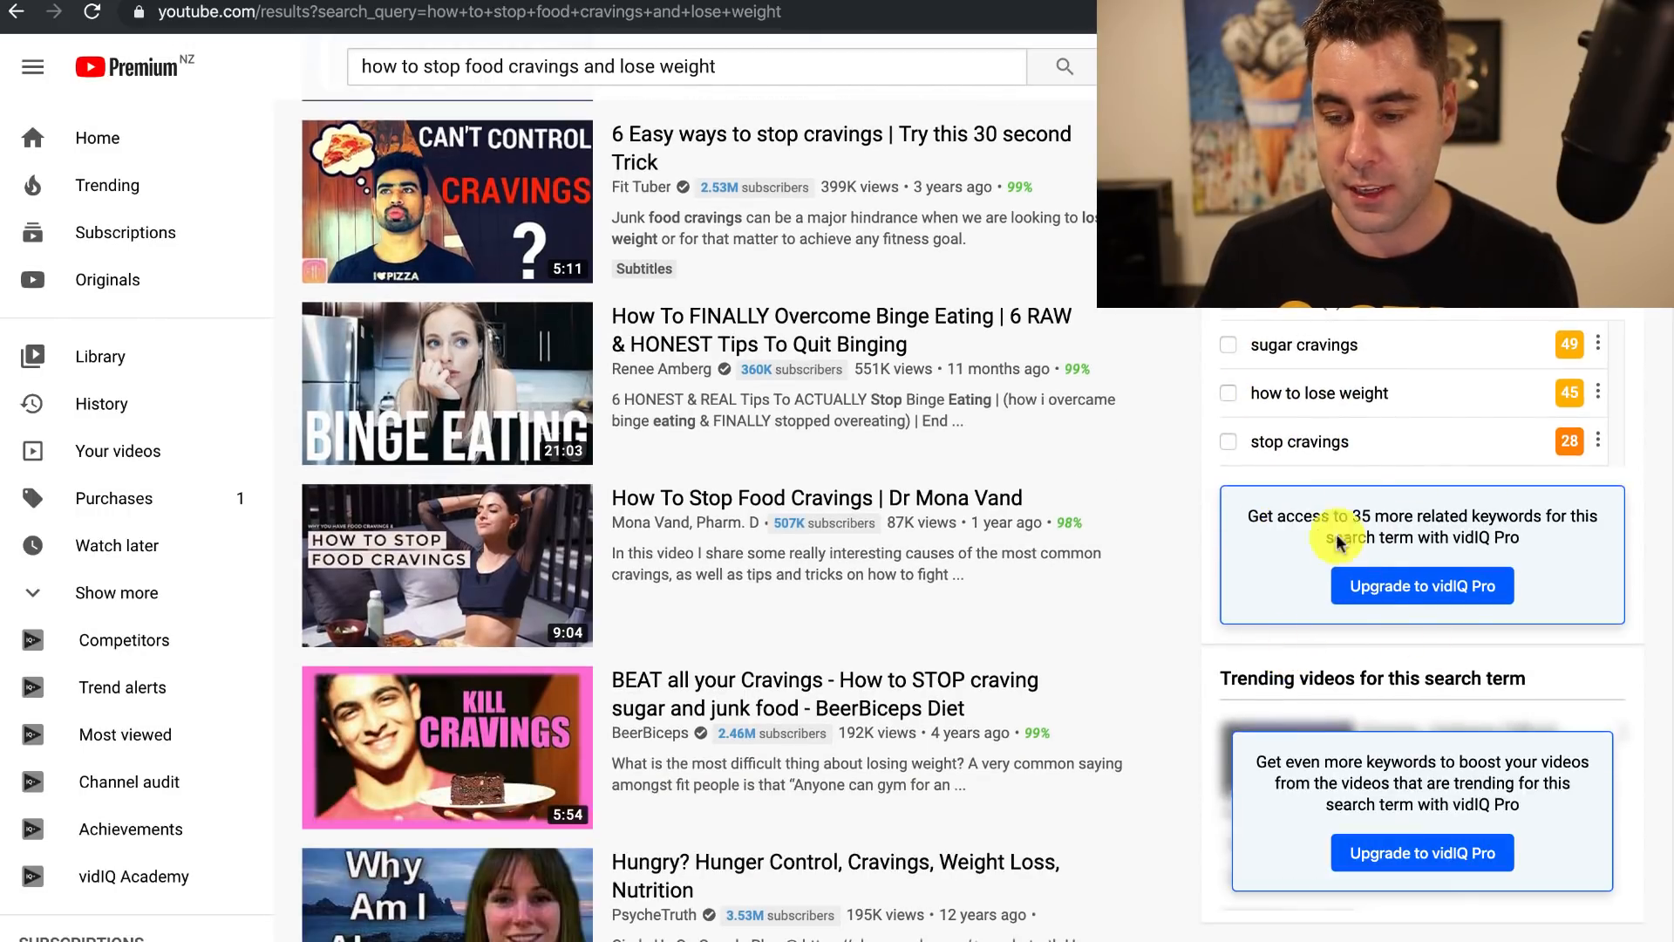
pyautogui.scroll(1, 1396, 432)
pyautogui.scroll(4, 1413, 427)
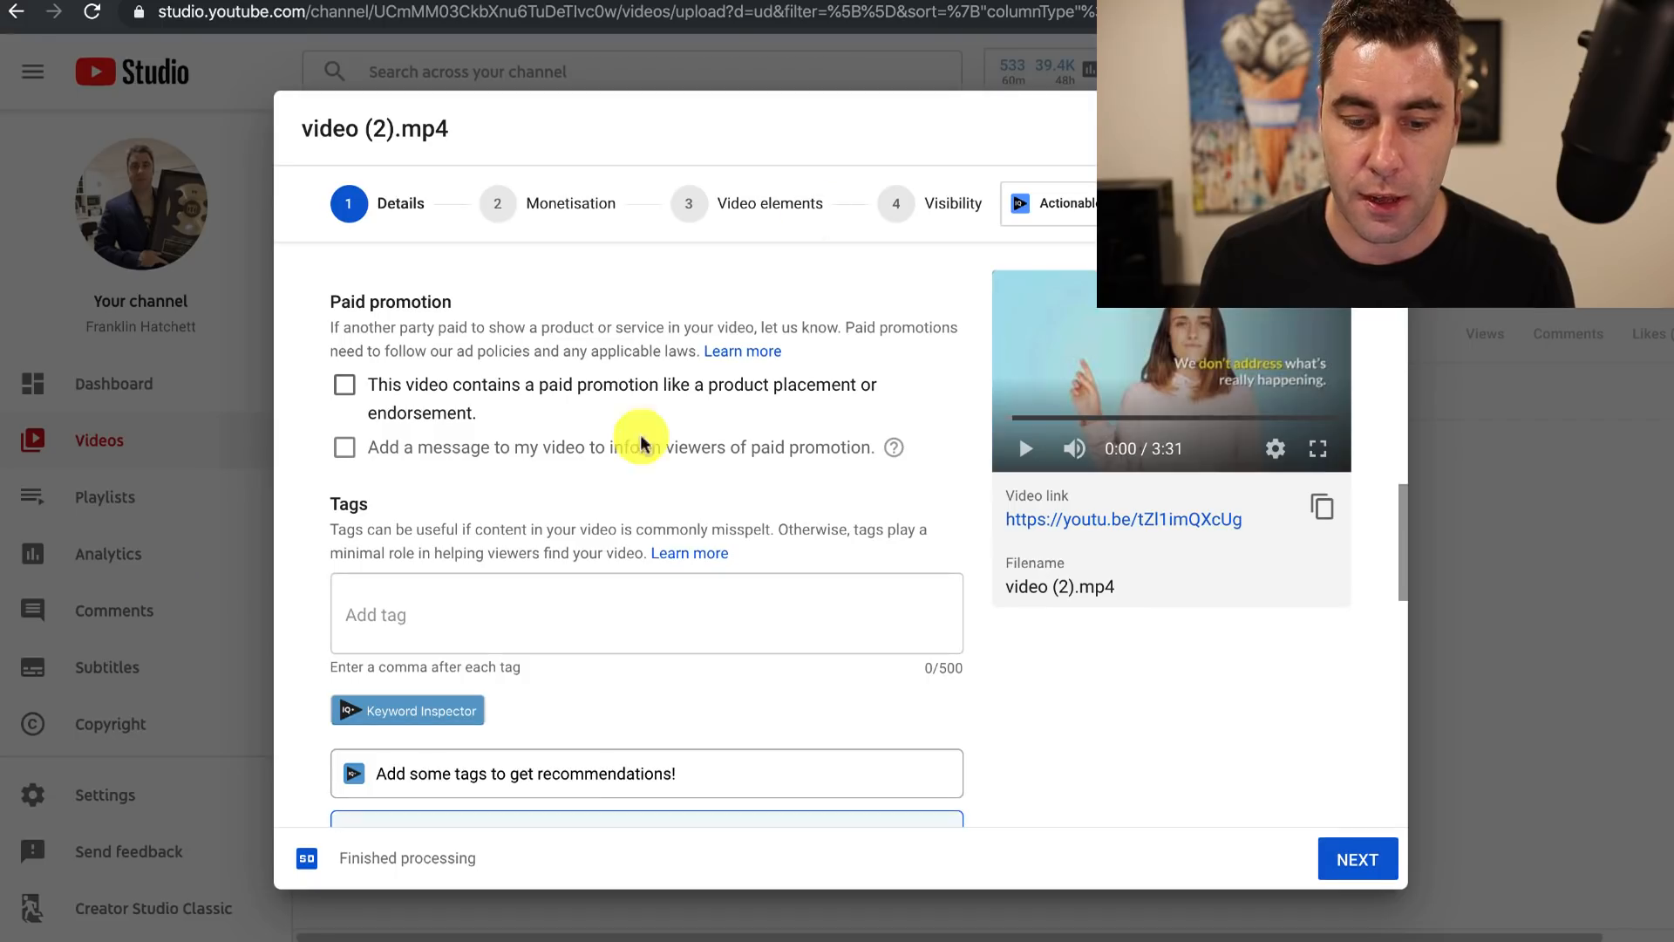
# Add the video tags "how to stop food cravings" and "how to stop sugar cravings"
pyautogui.scroll(-5, 486, 598)
pyautogui.scroll(-4, 420, 541)
pyautogui.scroll(7, 436, 539)
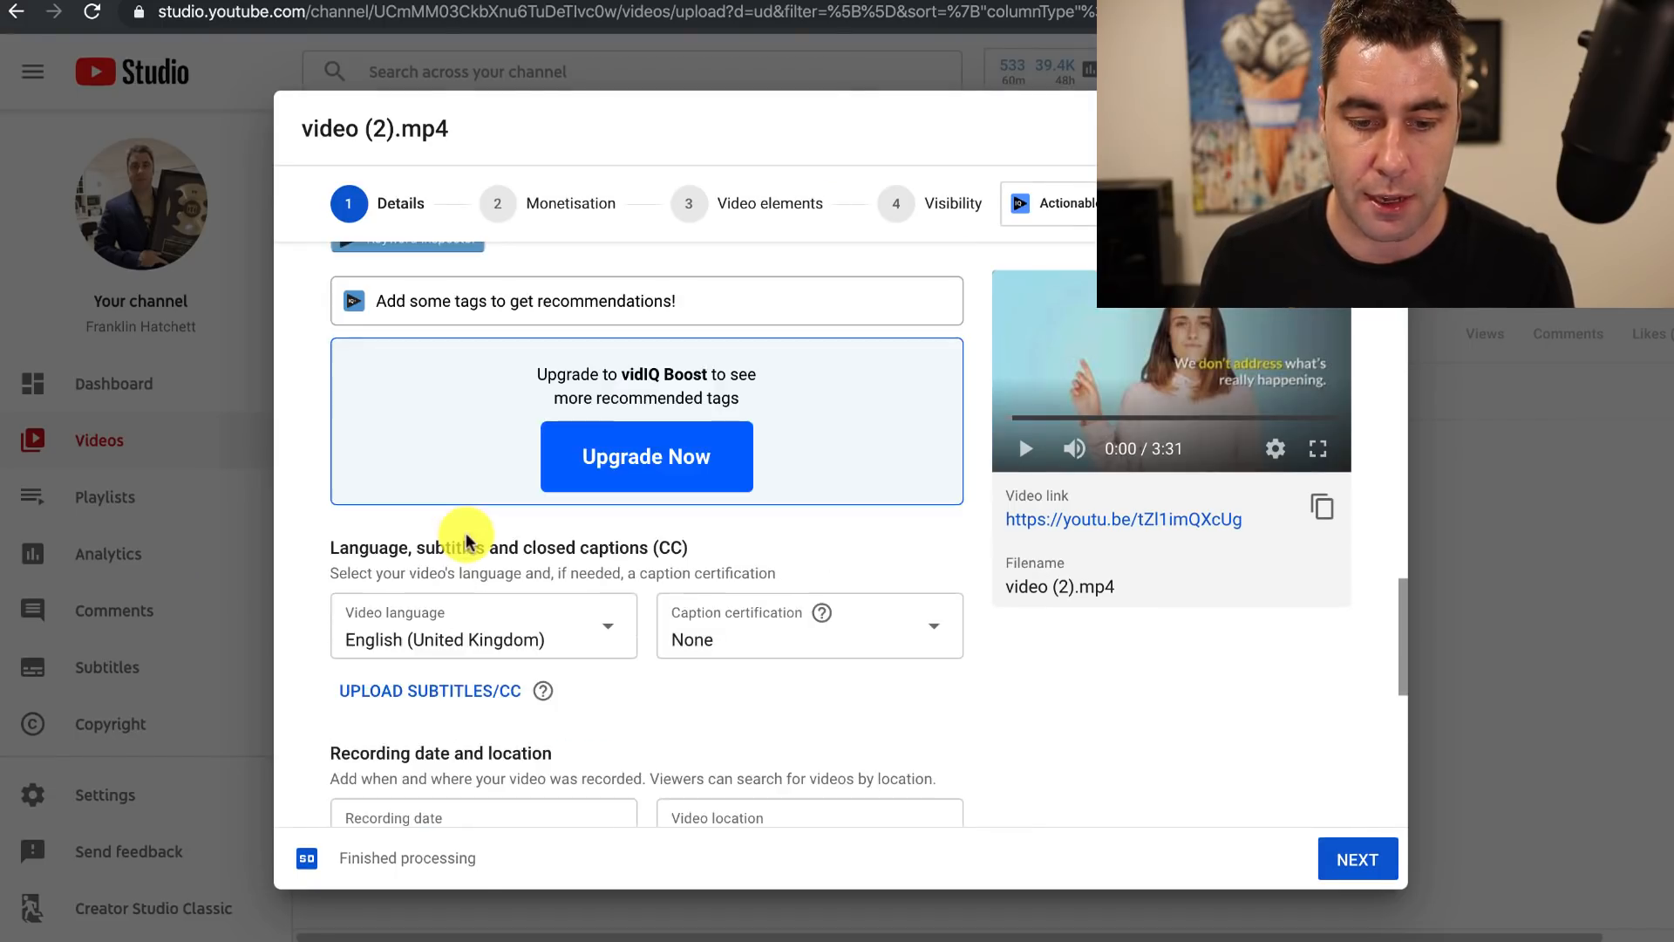
pyautogui.click(424, 420)
pyautogui.write('how to stop food')
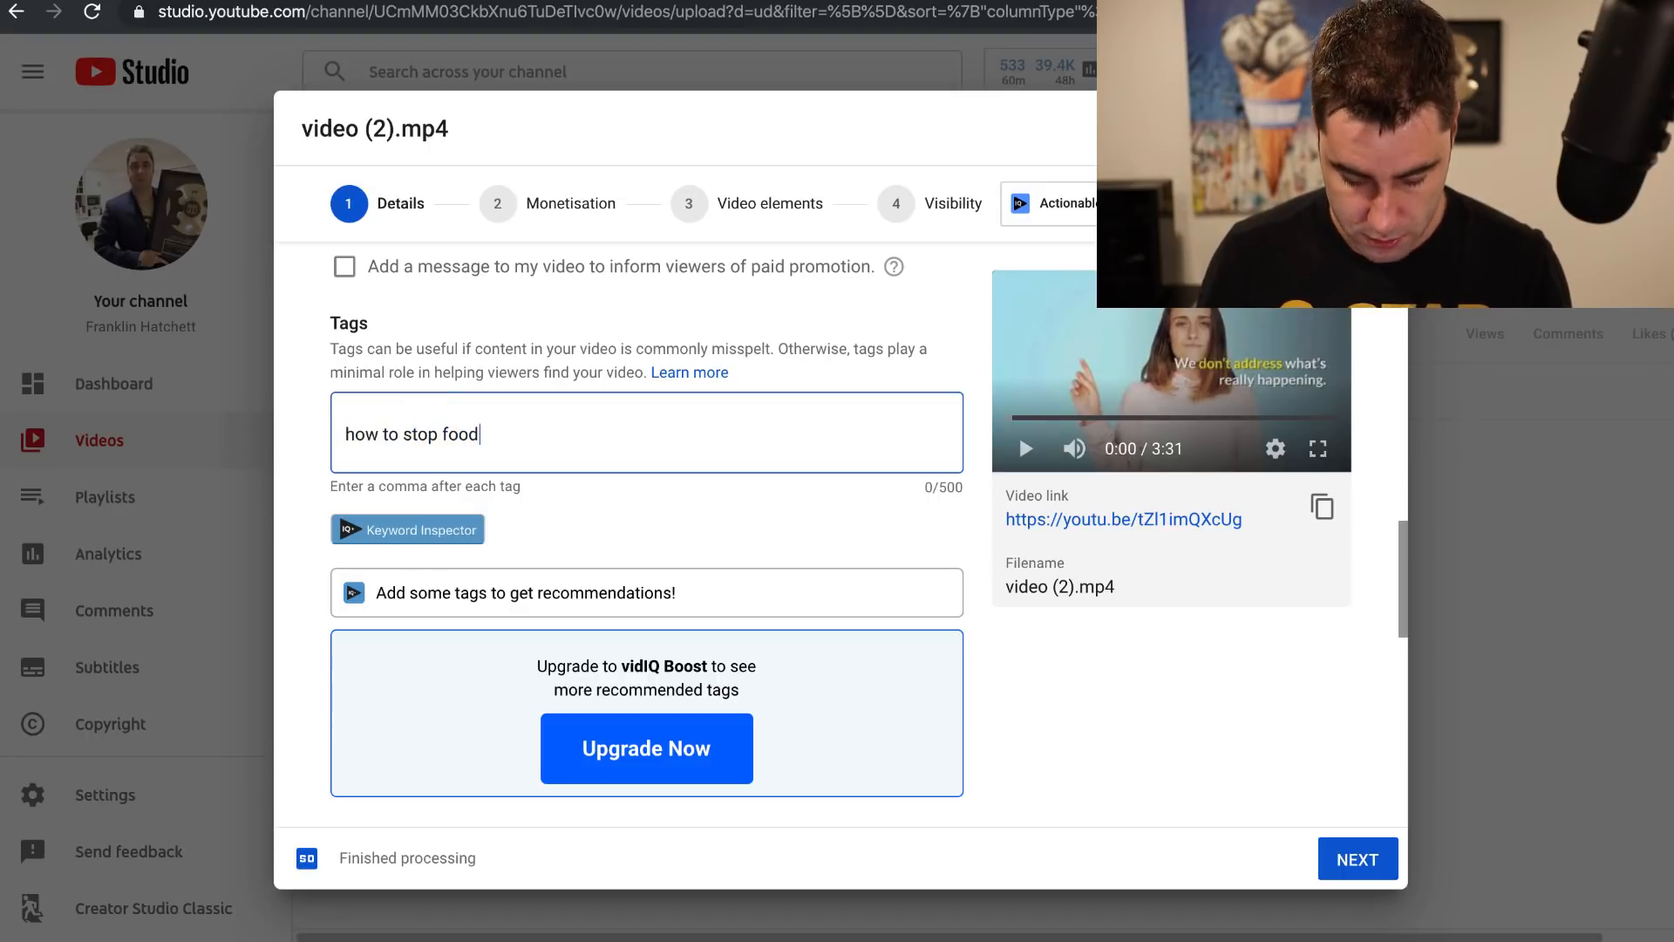
pyautogui.write(' cravings')
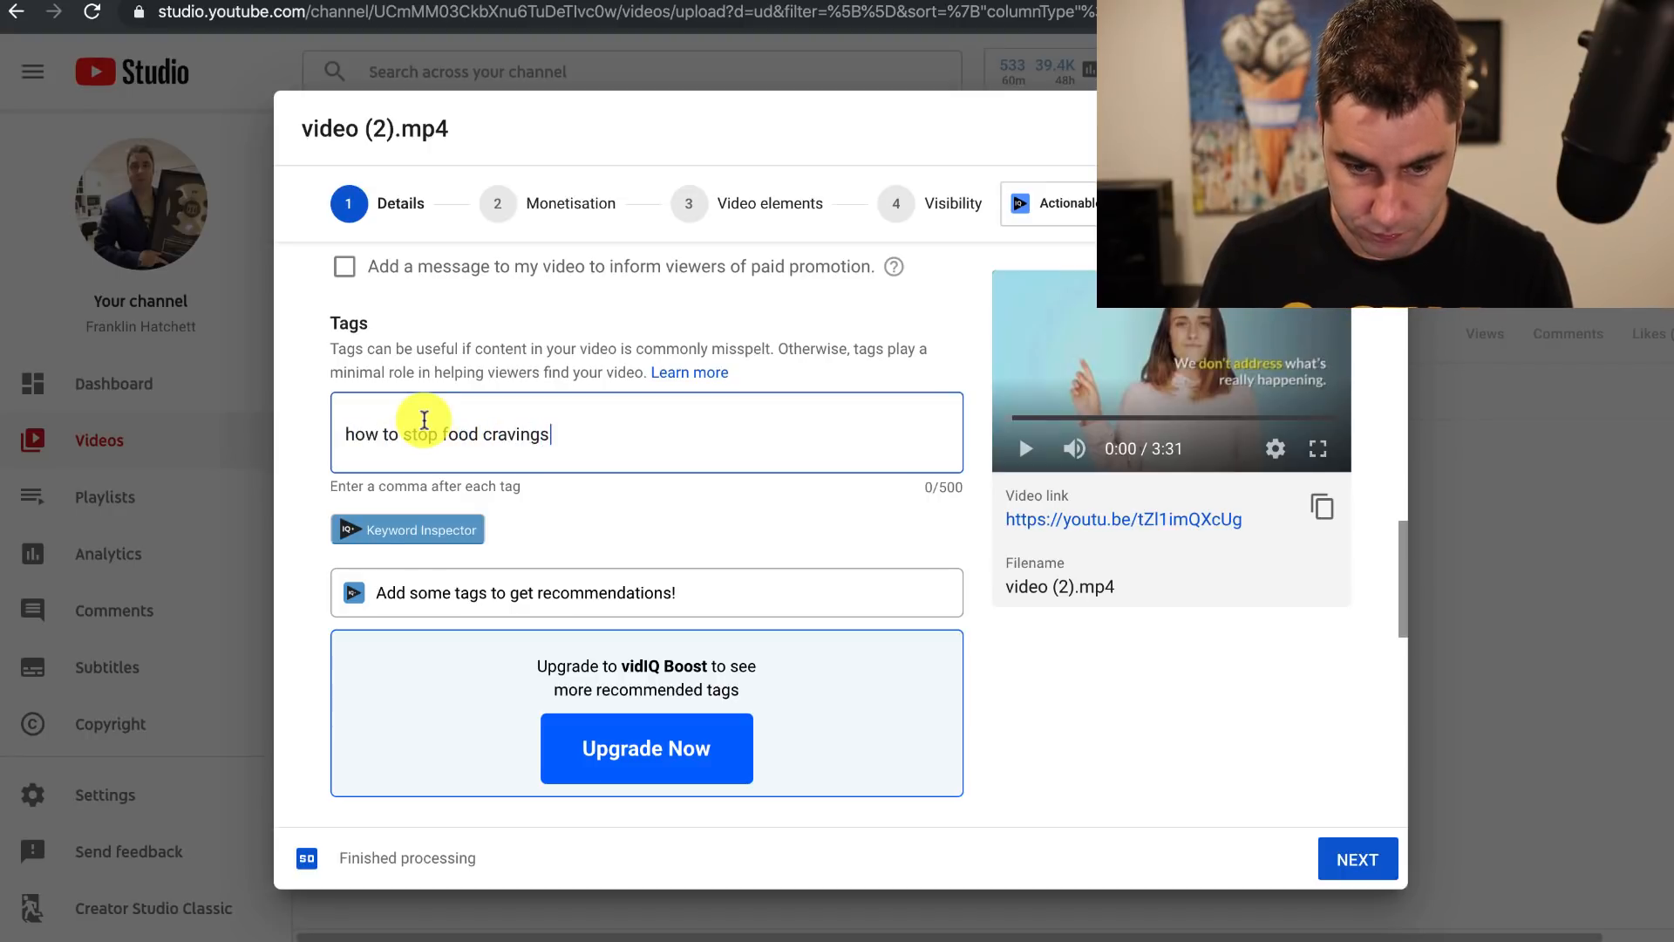
pyautogui.press(',')
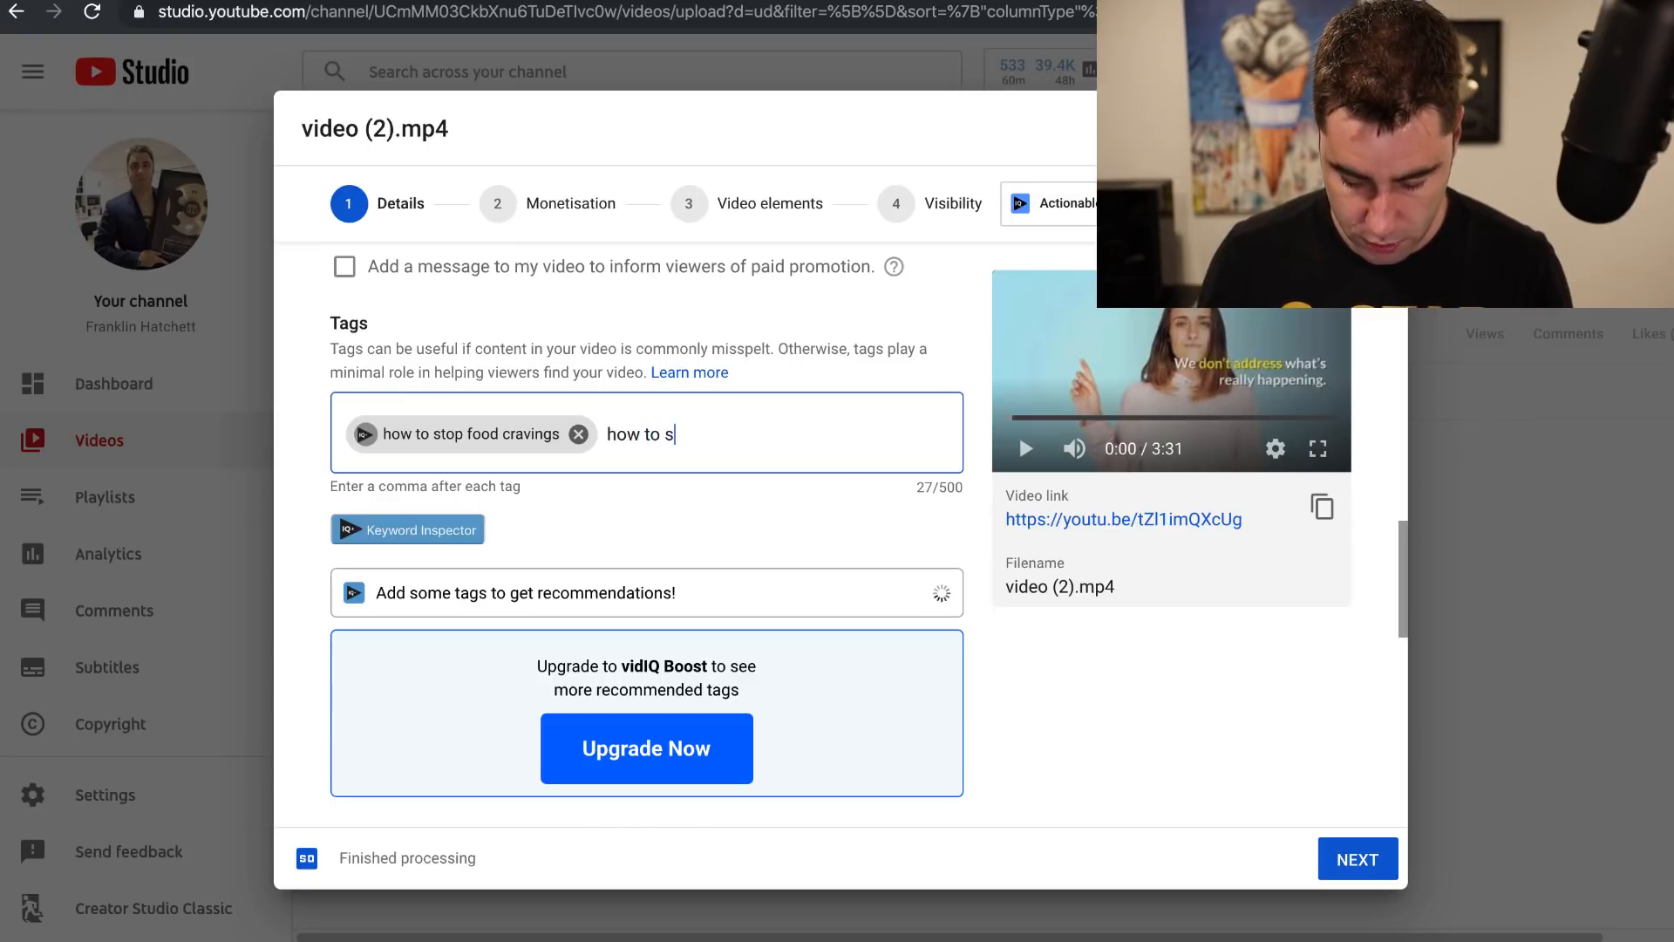
pyautogui.write('how to stop suger ')
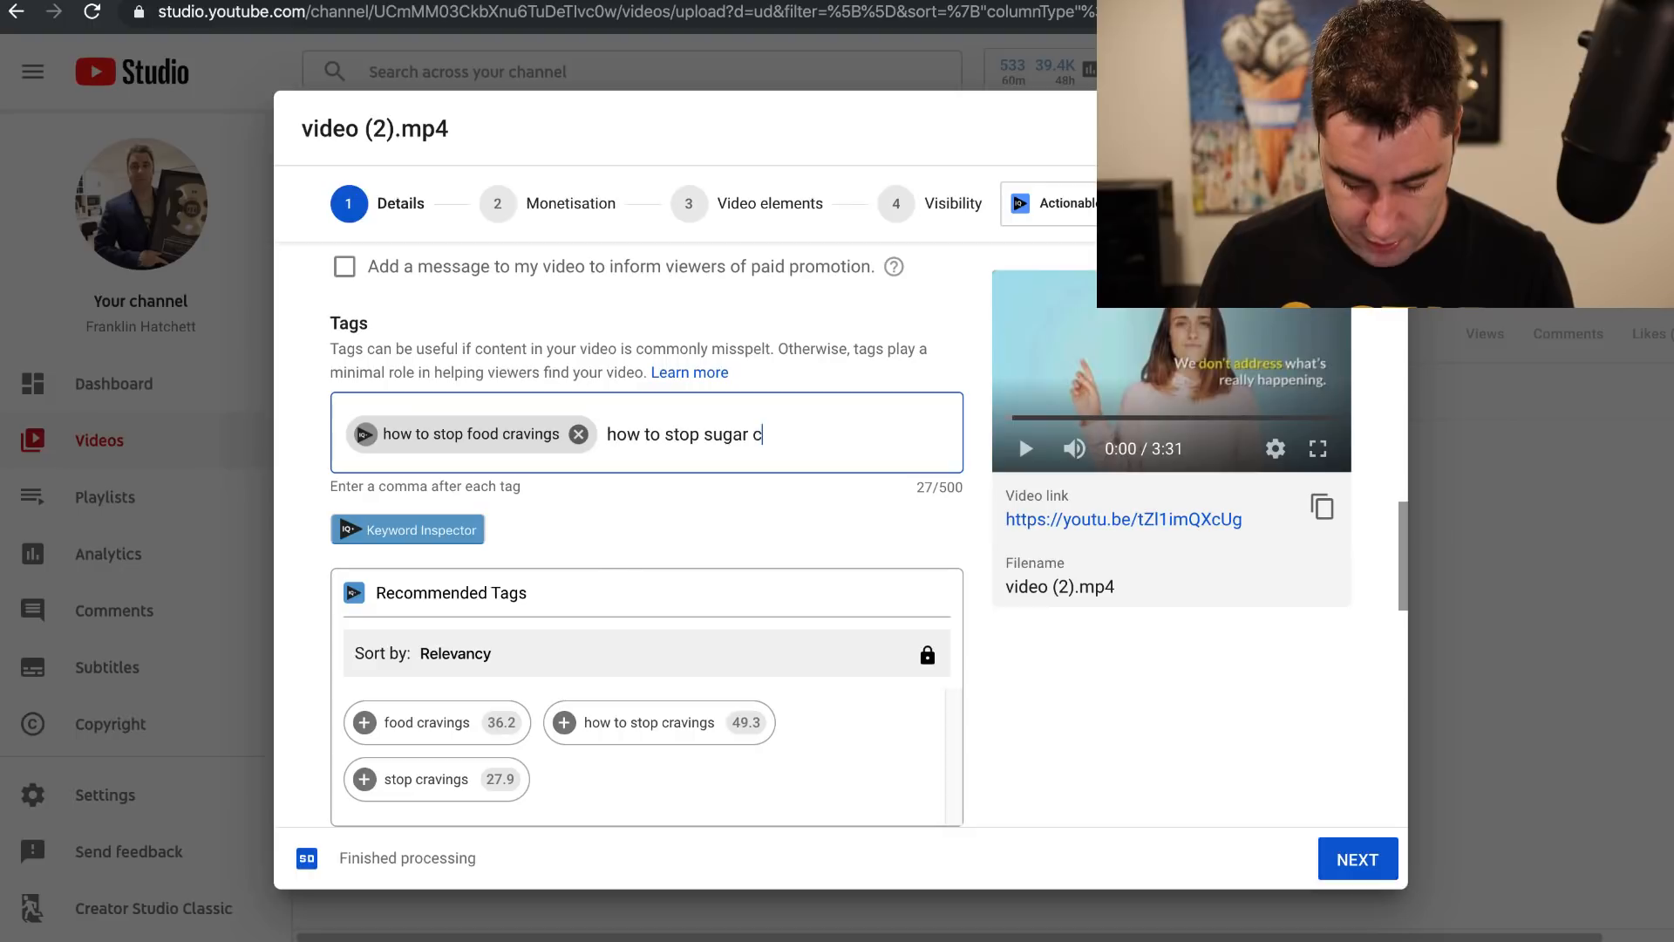
pyautogui.write('cravings')
pyautogui.press(',')
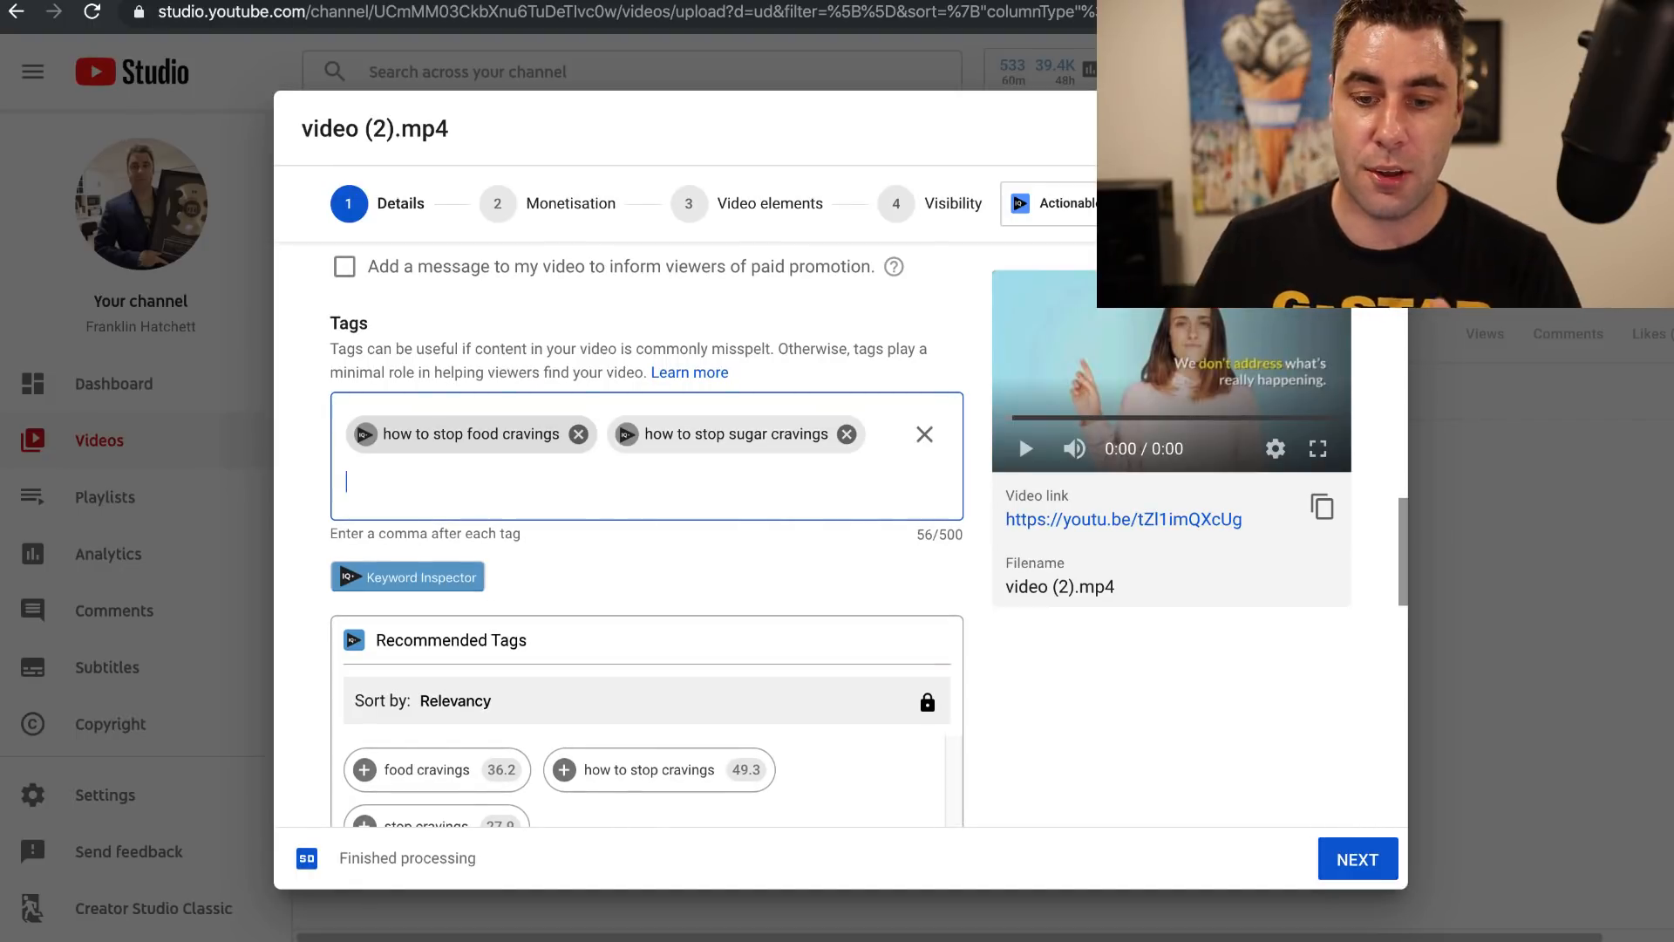
pyautogui.scroll(15, 374, 410)
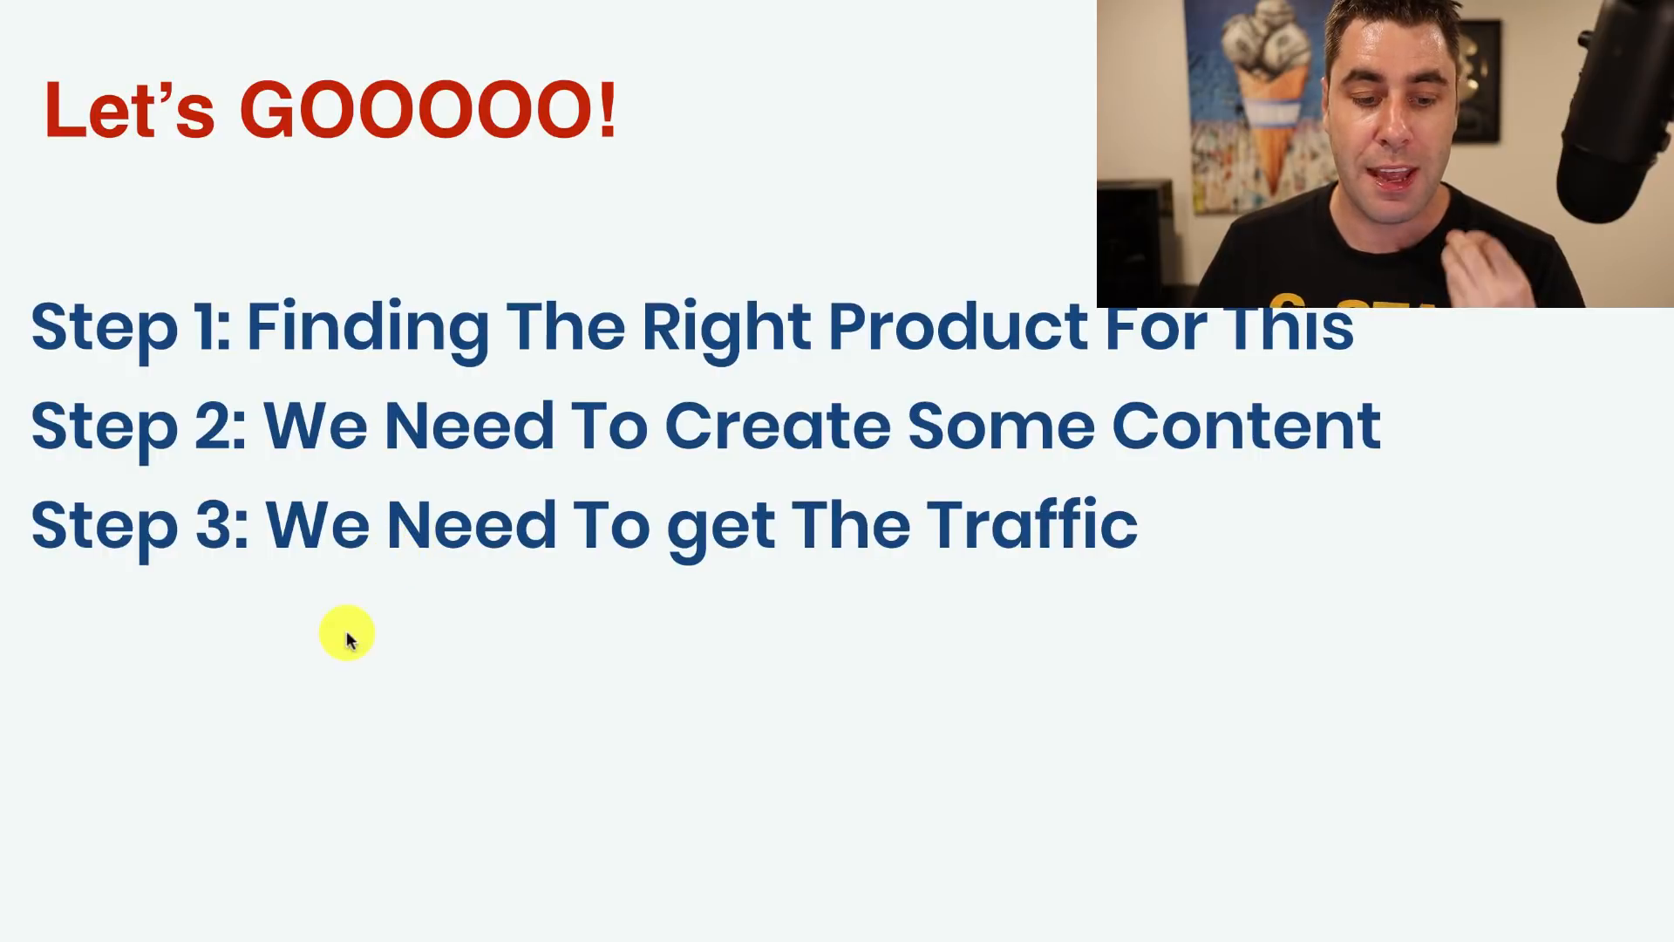
pyautogui.press('Right')
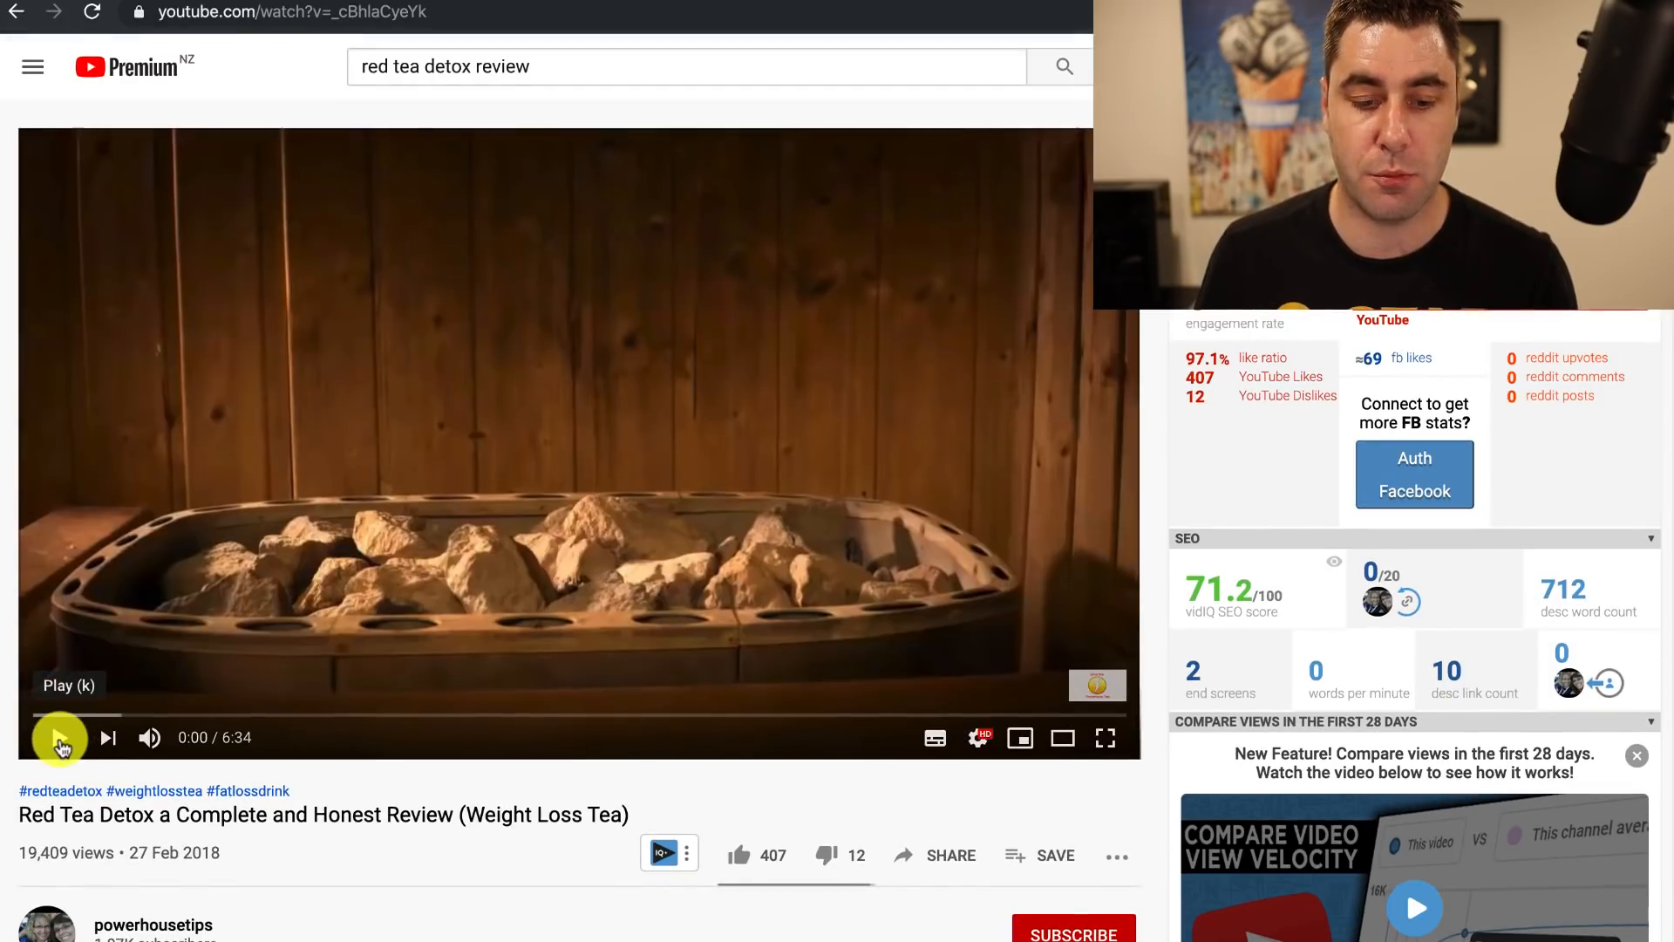
# Preview the Red Tea Detox review video on YouTube at reduced volume, skipping ahead to about 1:10 and then 2:45
pyautogui.click(60, 743)
pyautogui.click(218, 714)
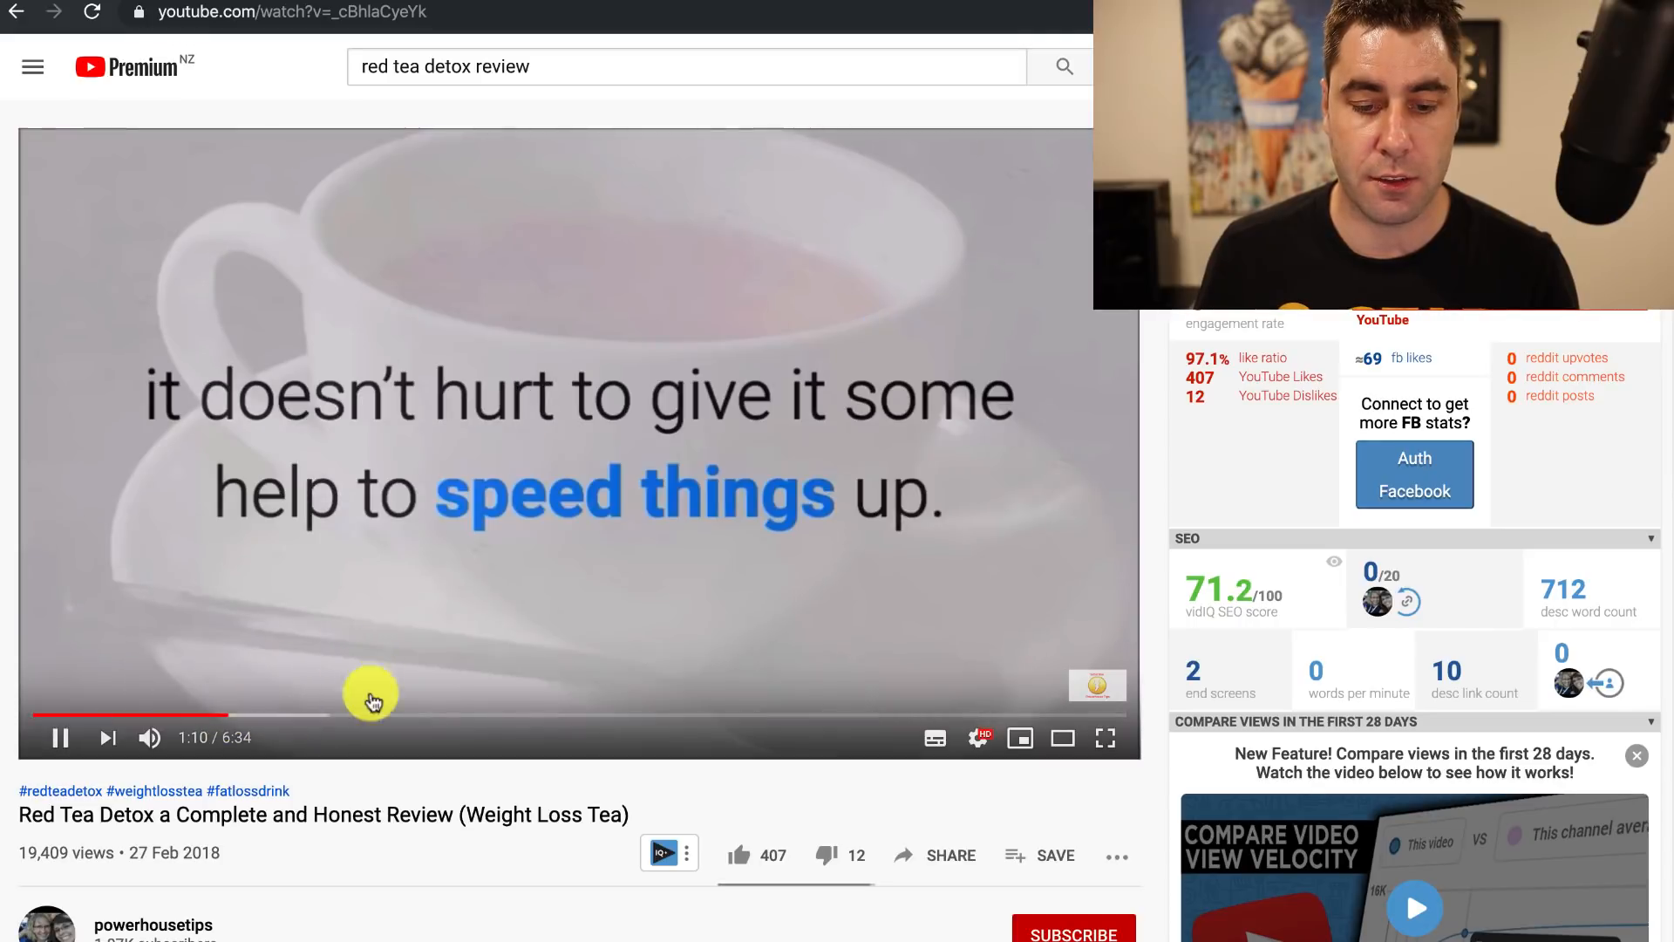
pyautogui.click(191, 738)
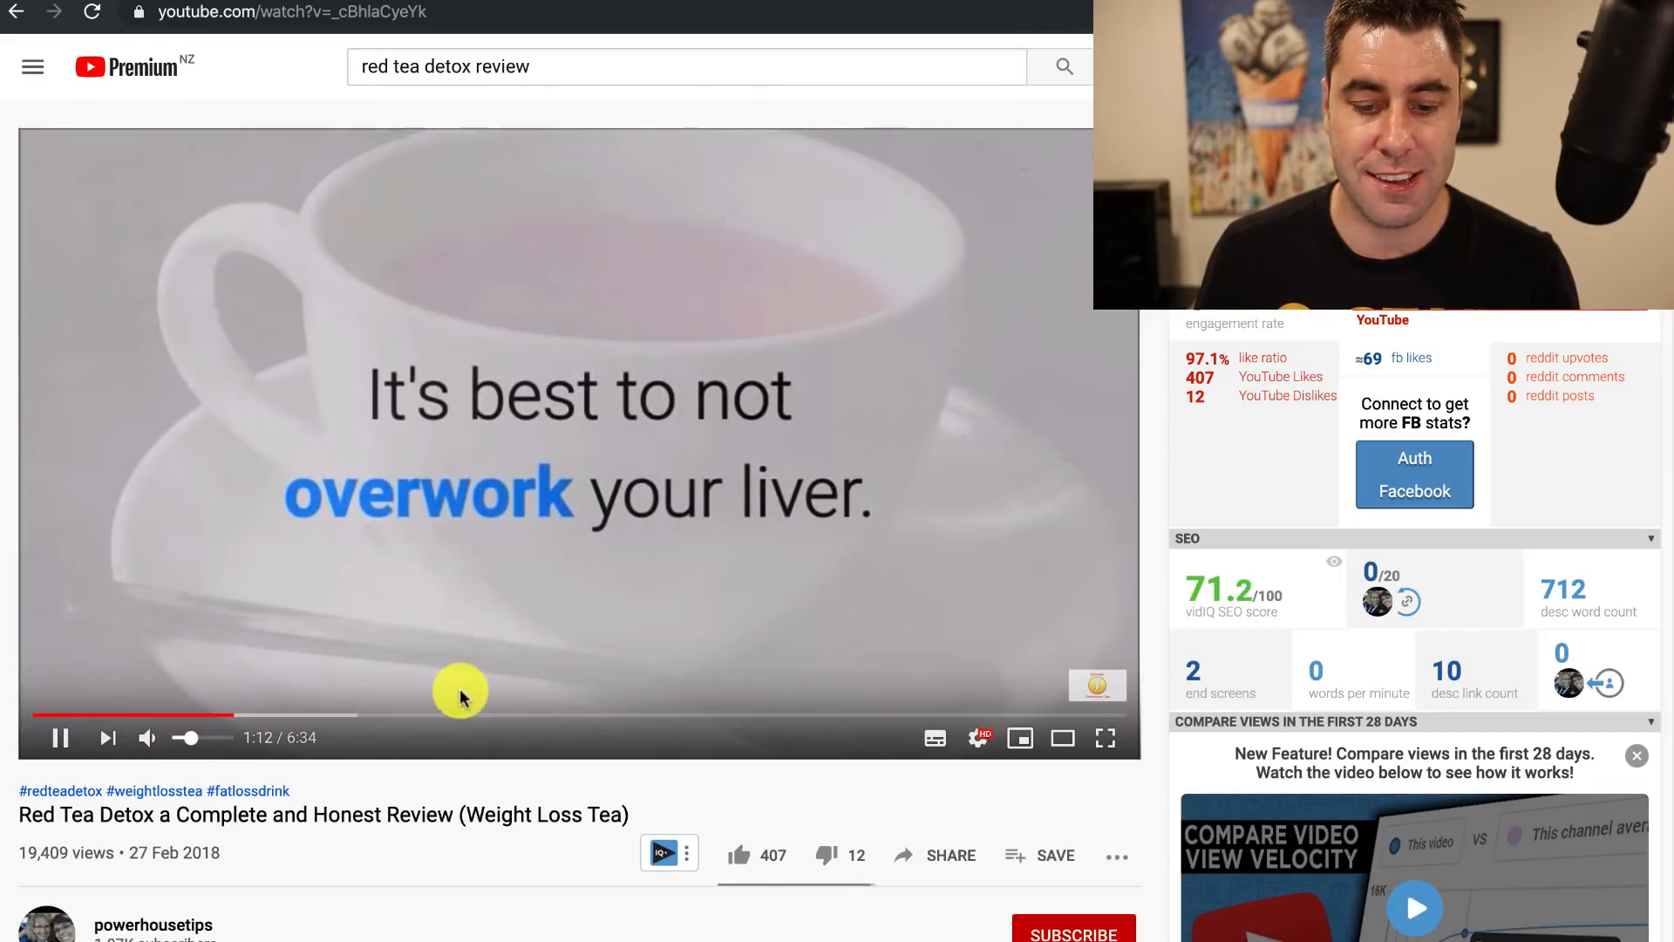
pyautogui.click(450, 713)
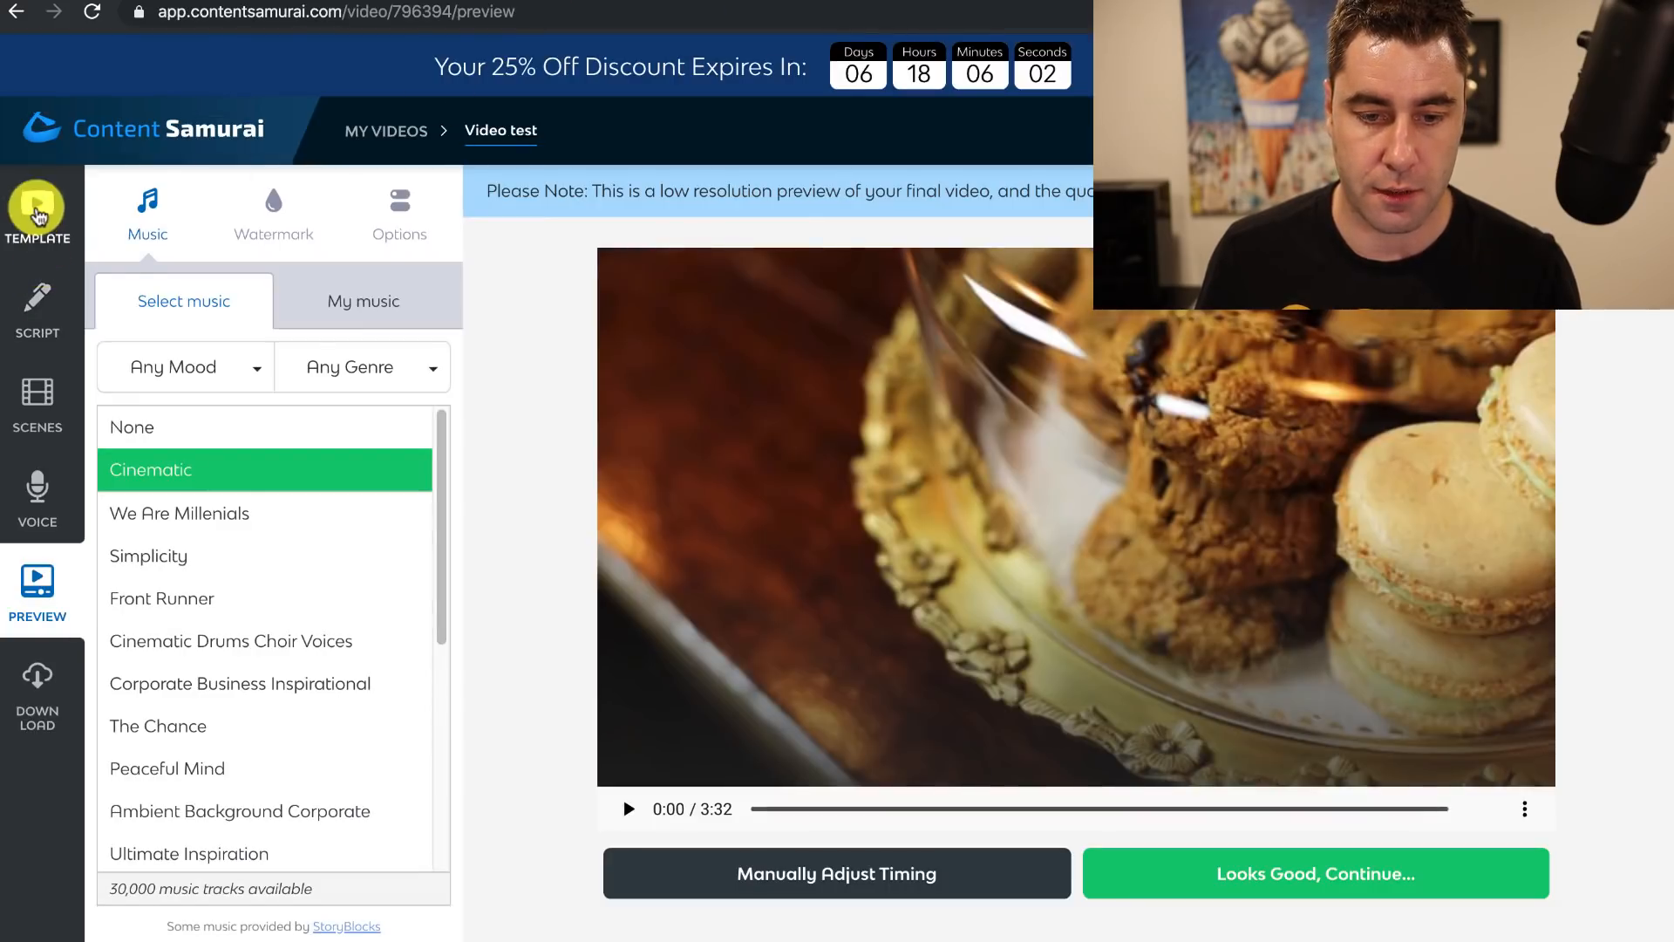
# Switch to Content Samurai and look over the Sales Video templates of the Video test project
pyautogui.click(36, 209)
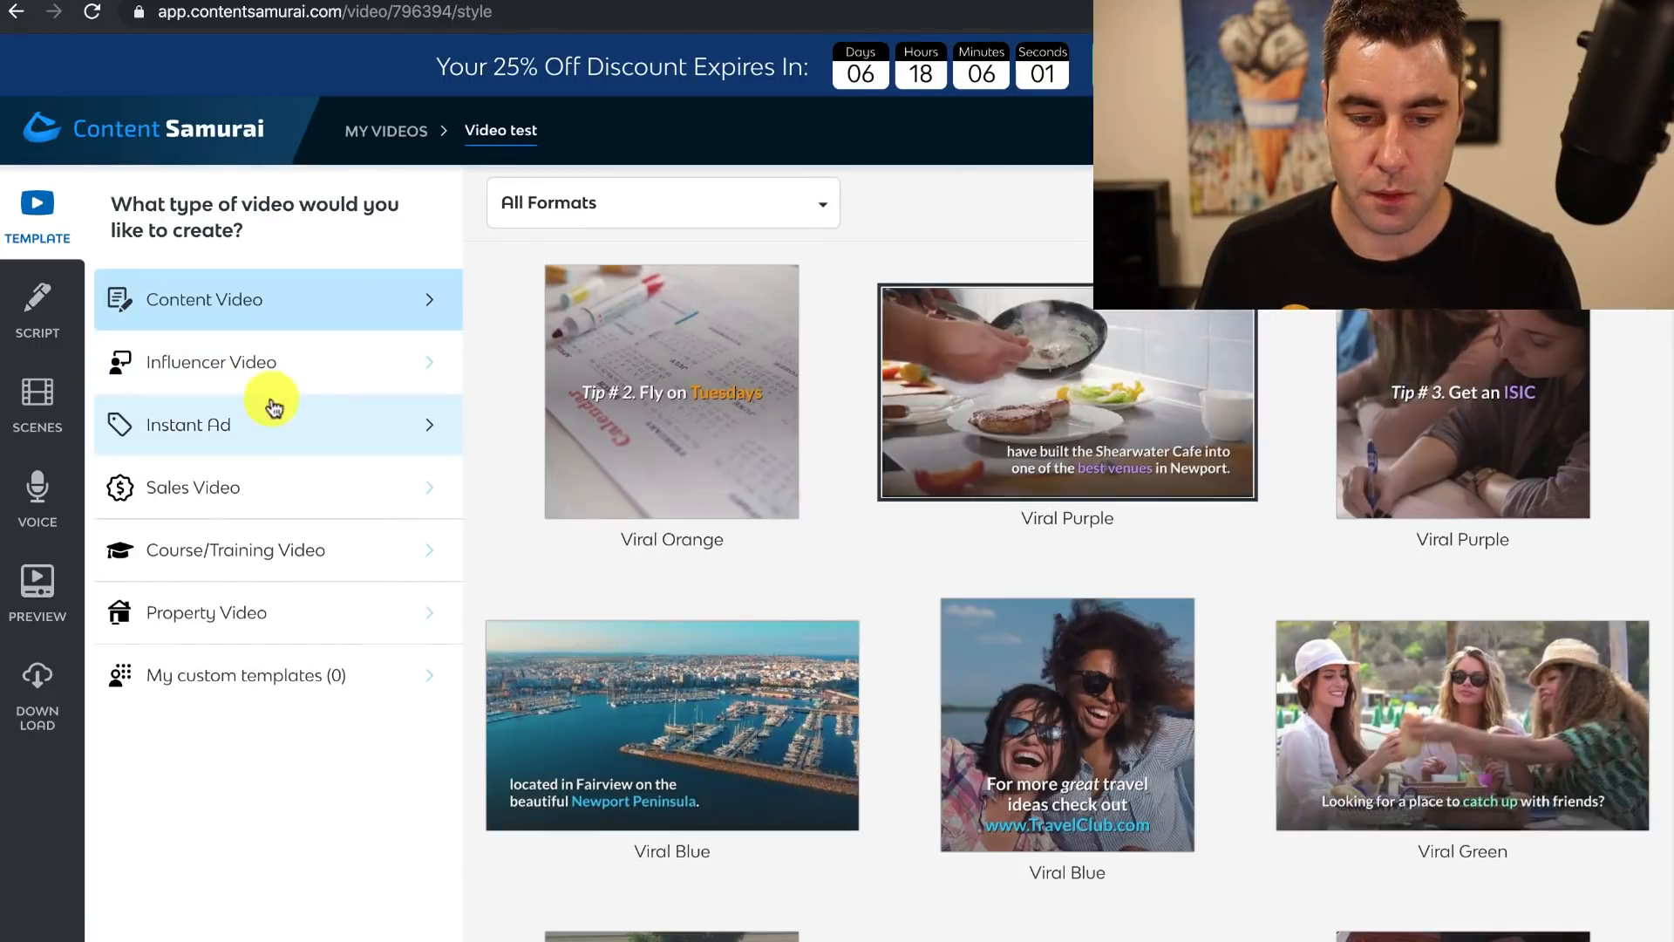
pyautogui.click(232, 491)
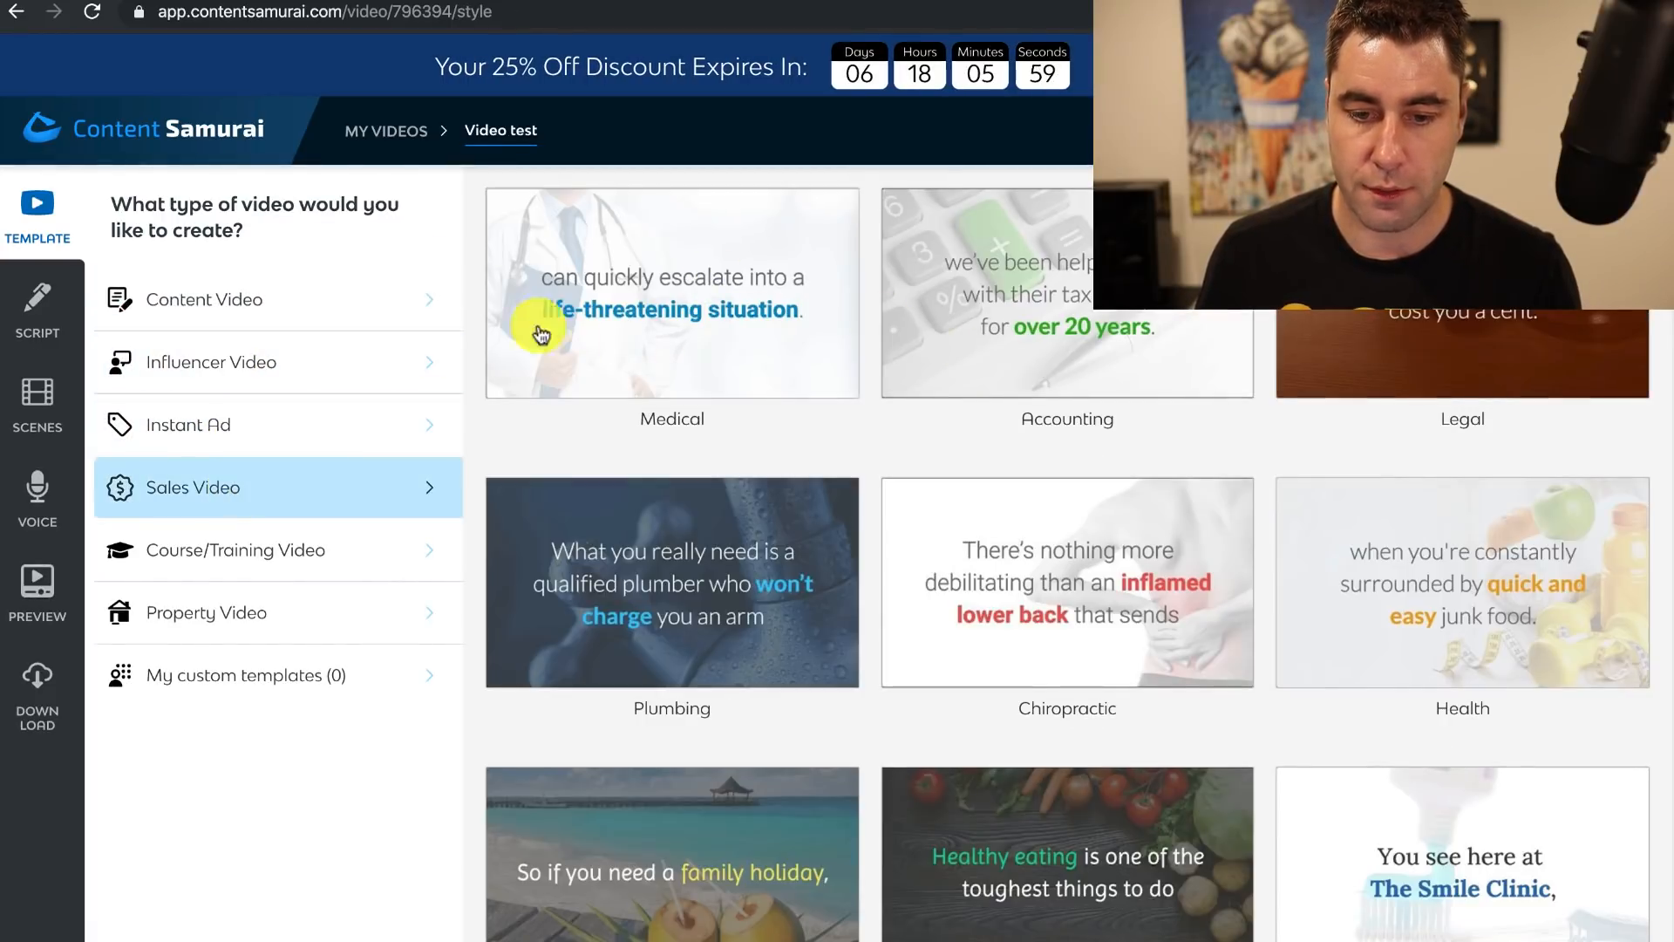
pyautogui.scroll(-1, 1012, 566)
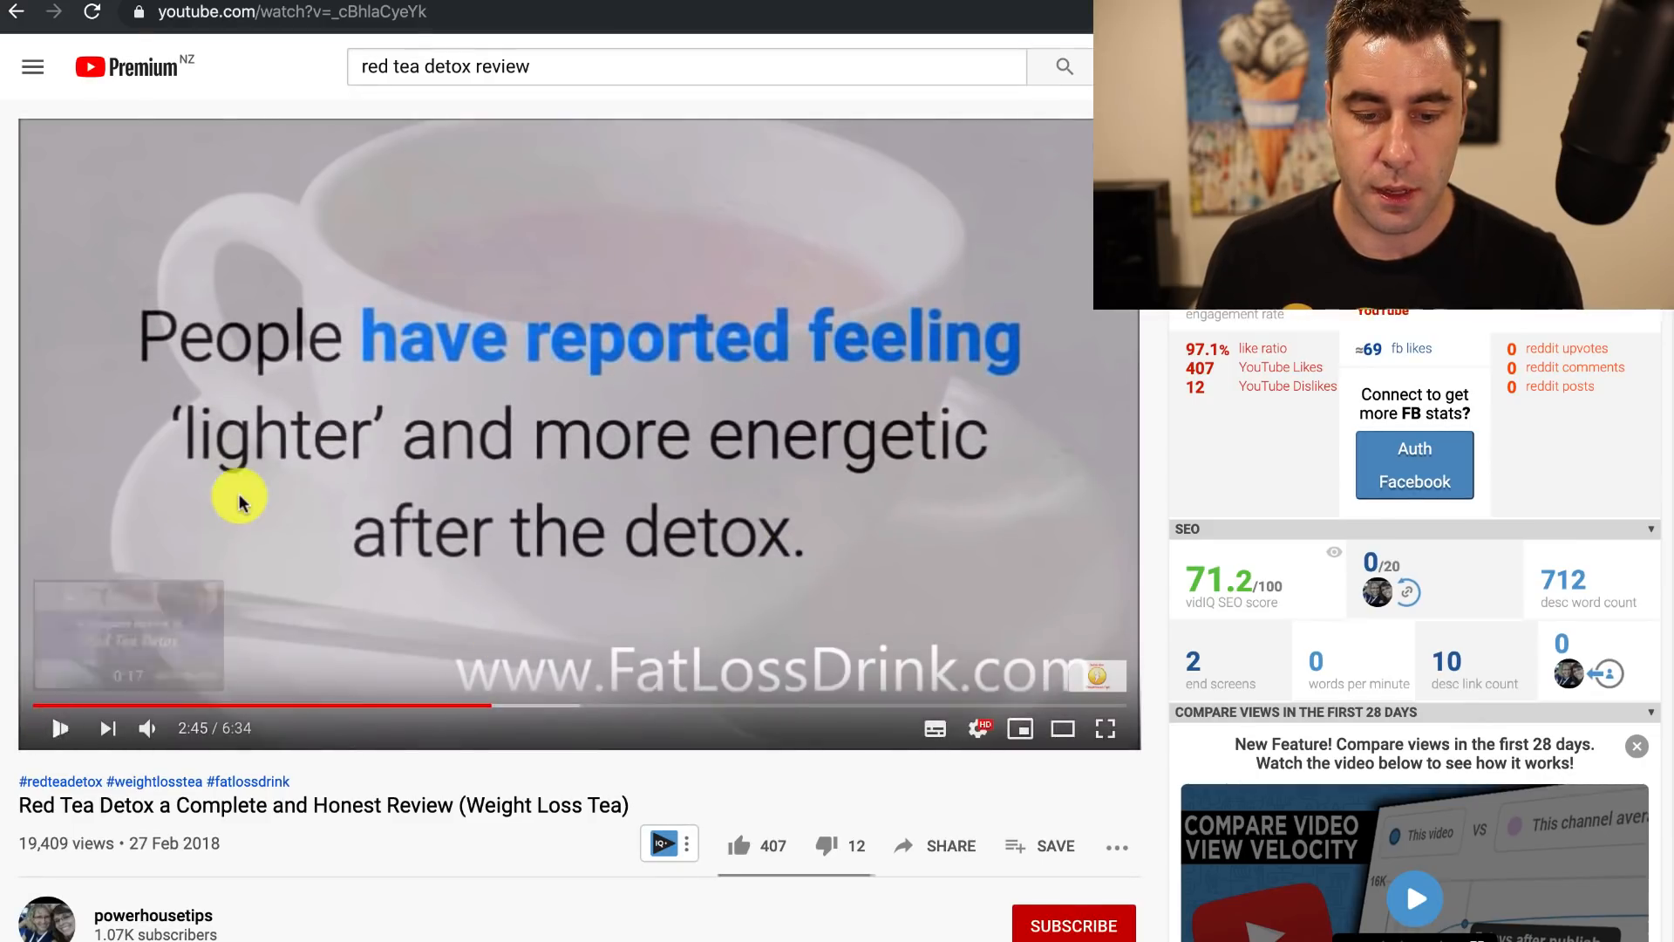
# Return to the Red Tea Detox review on YouTube, pause it and highlight its view count below the title
pyautogui.click(226, 521)
pyautogui.scroll(-2, 226, 521)
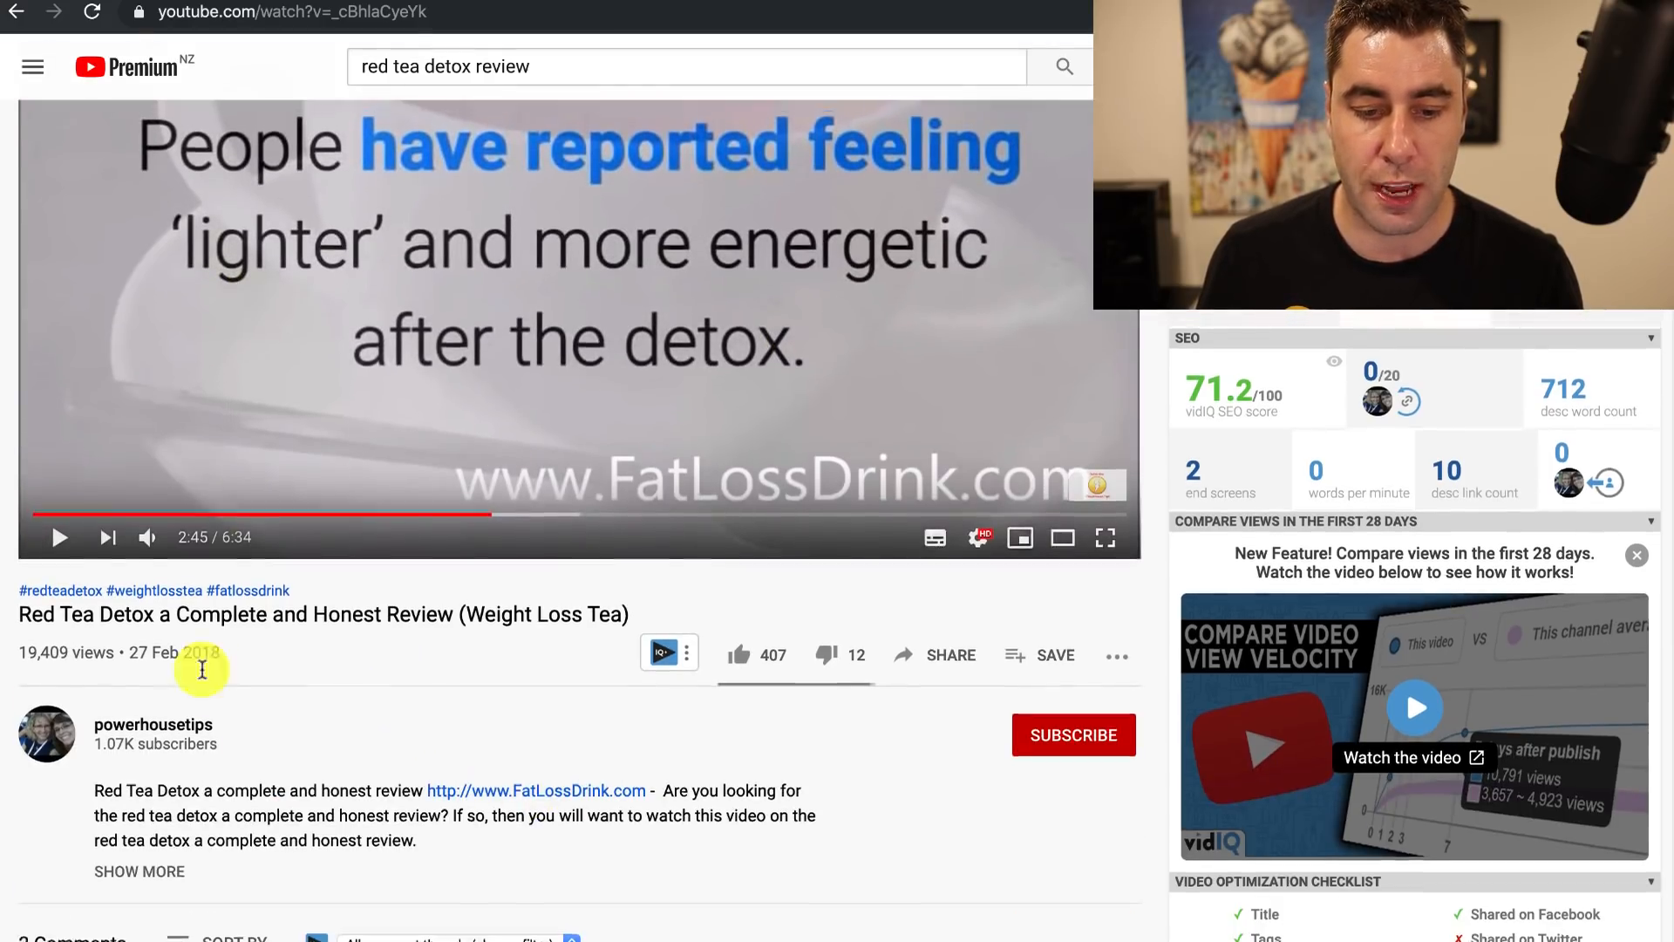
pyautogui.moveTo(21, 656); pyautogui.dragTo(105, 652)
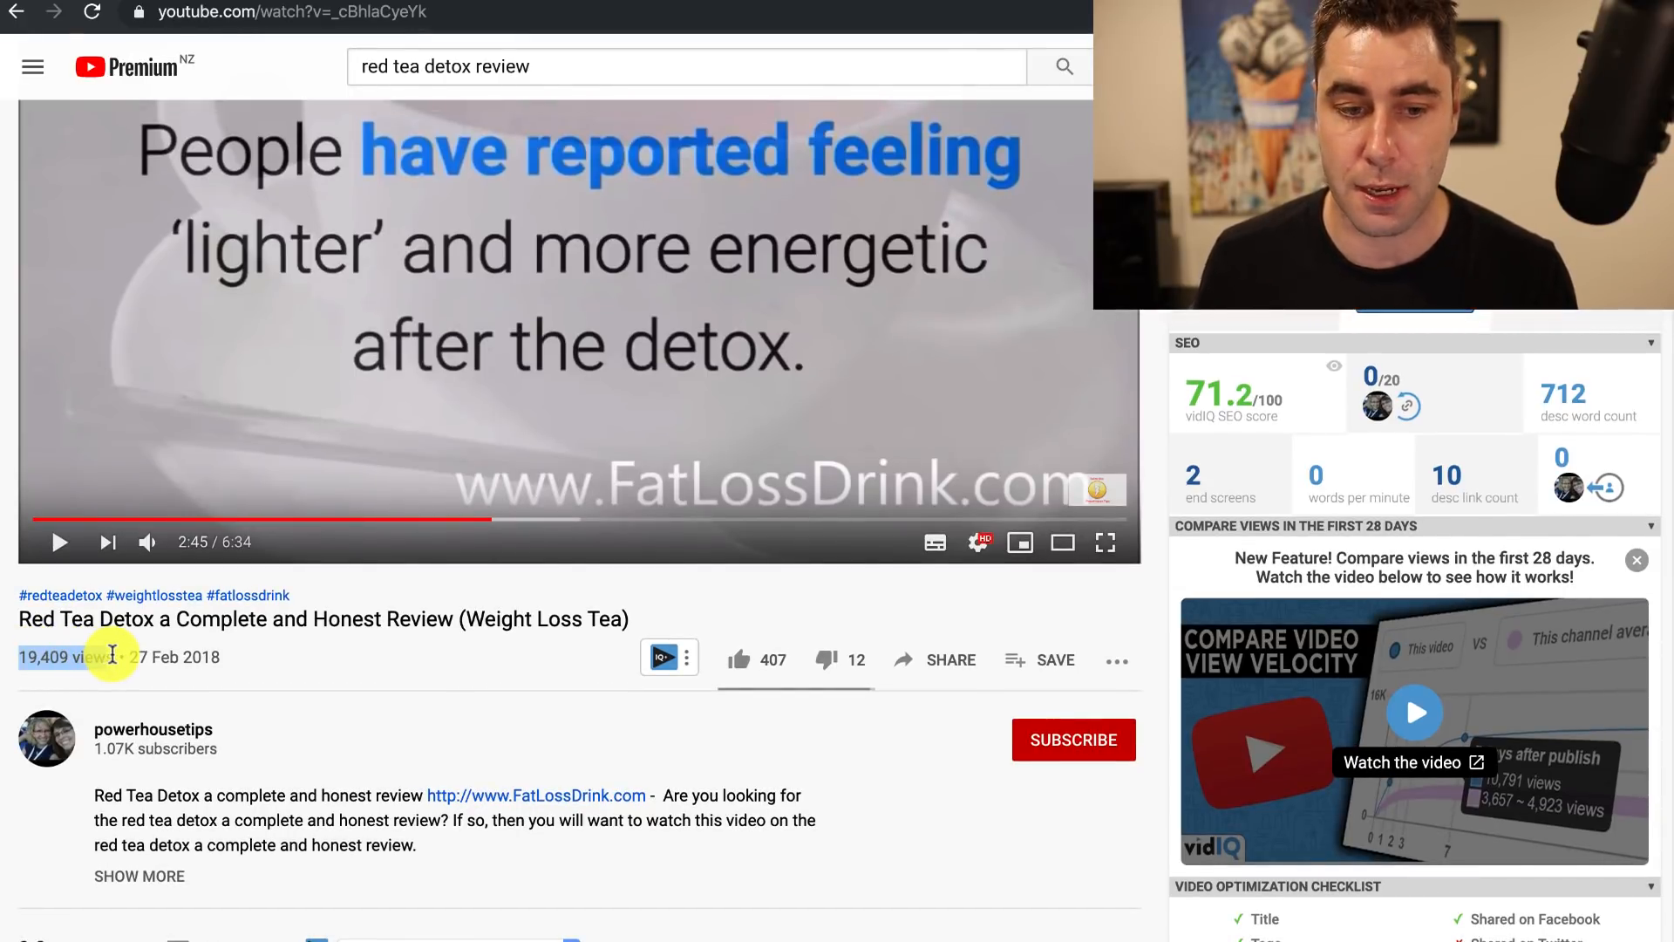
pyautogui.moveTo(112, 654); pyautogui.dragTo(108, 654)
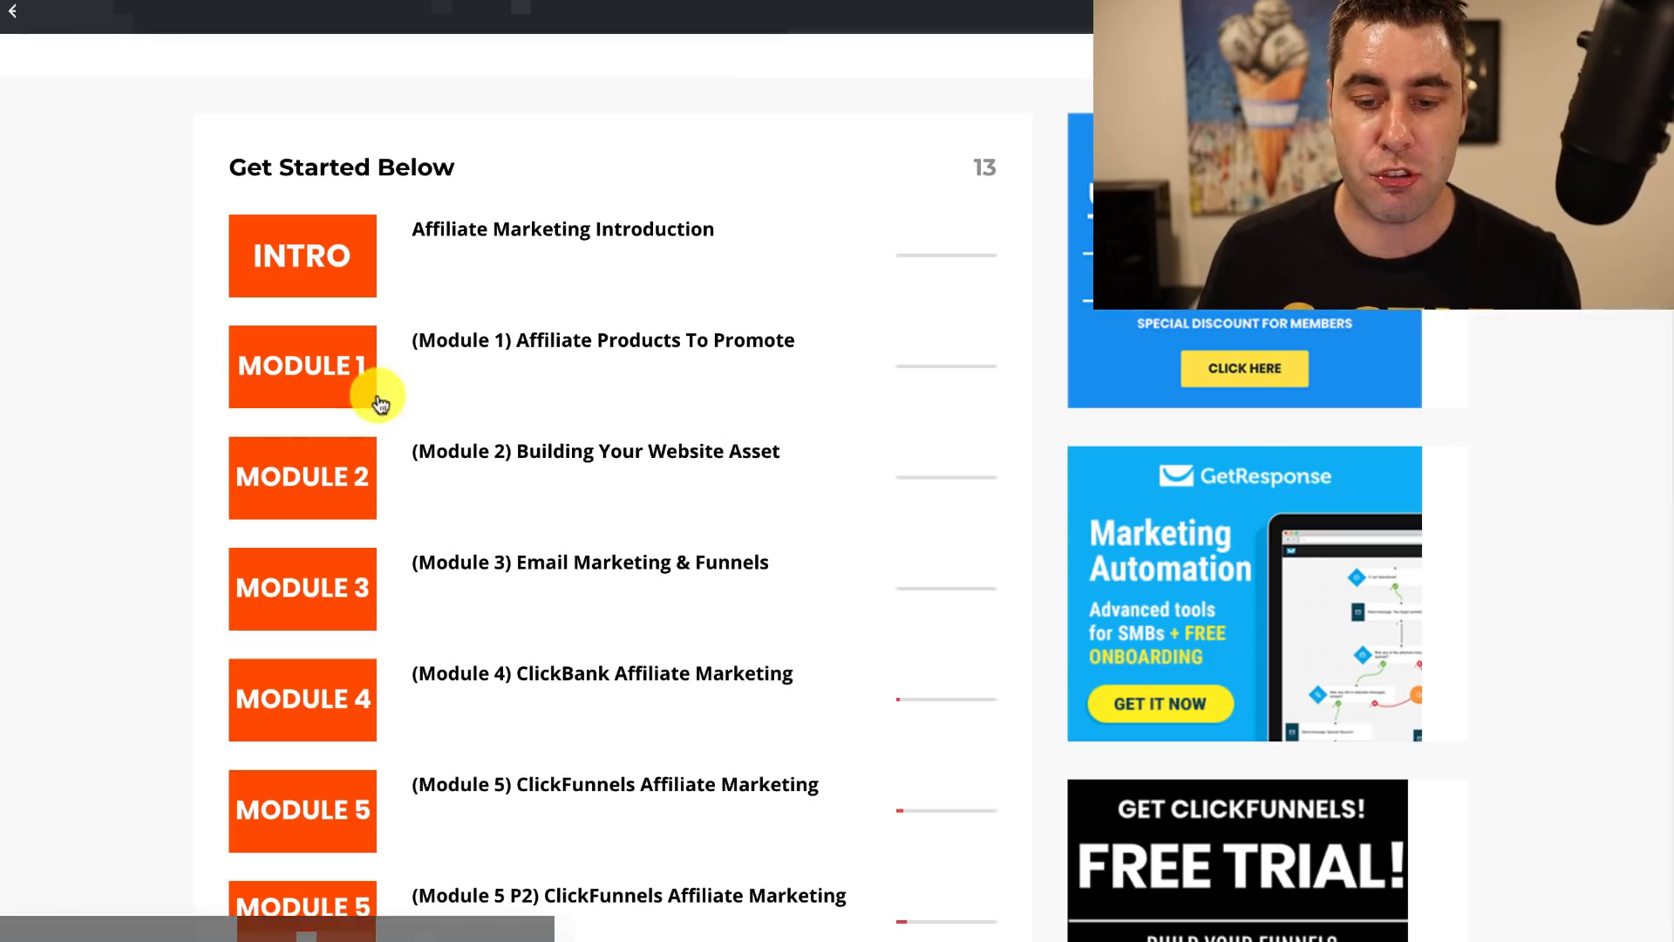
# Browse the affiliate marketing course modules and view the lessons of Module 4, ClickBank Affiliate Marketing
pyautogui.scroll(-1, 142, 352)
pyautogui.scroll(-7, 493, 261)
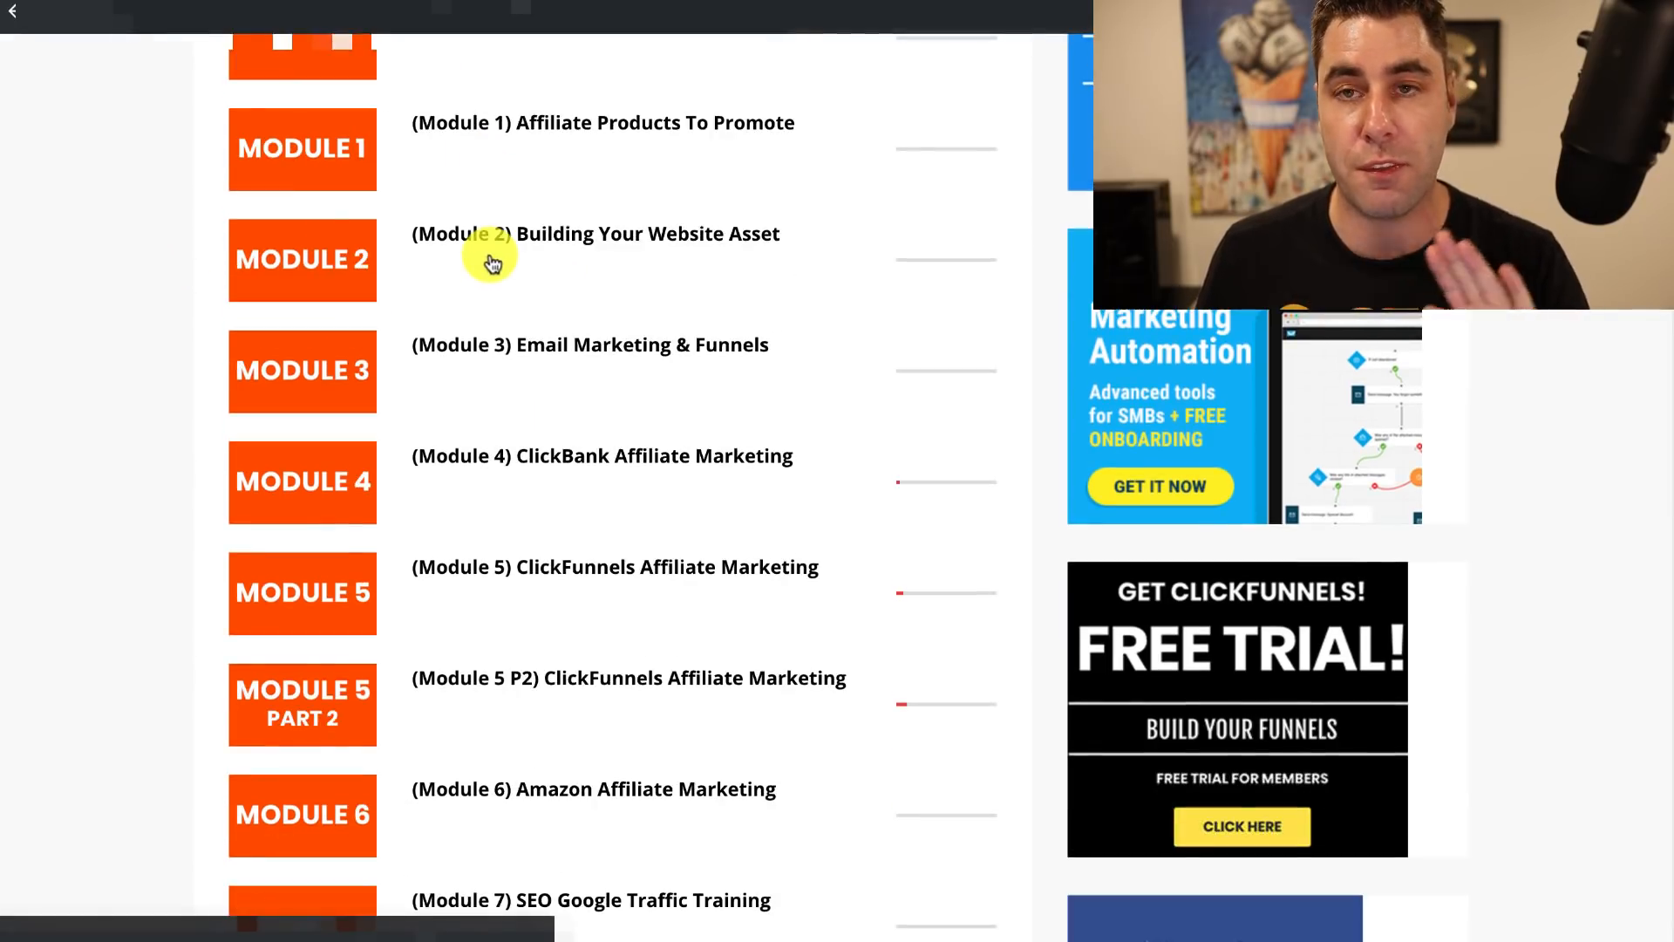
pyautogui.scroll(5, 492, 262)
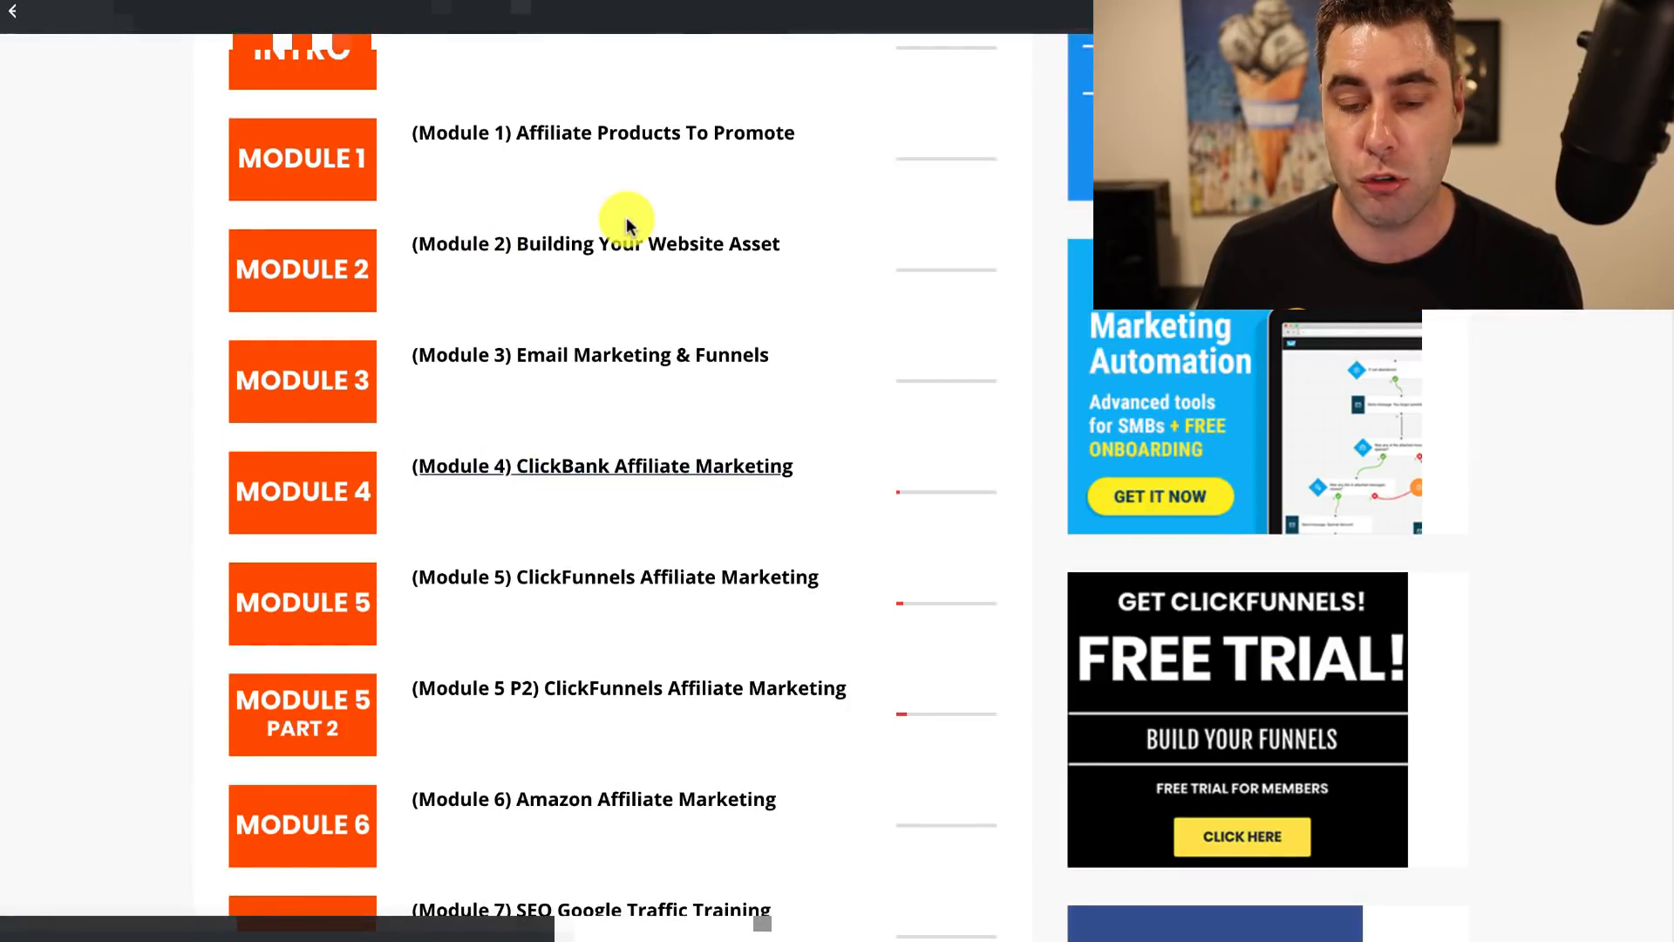
pyautogui.scroll(-4, 628, 222)
pyautogui.scroll(1, 626, 218)
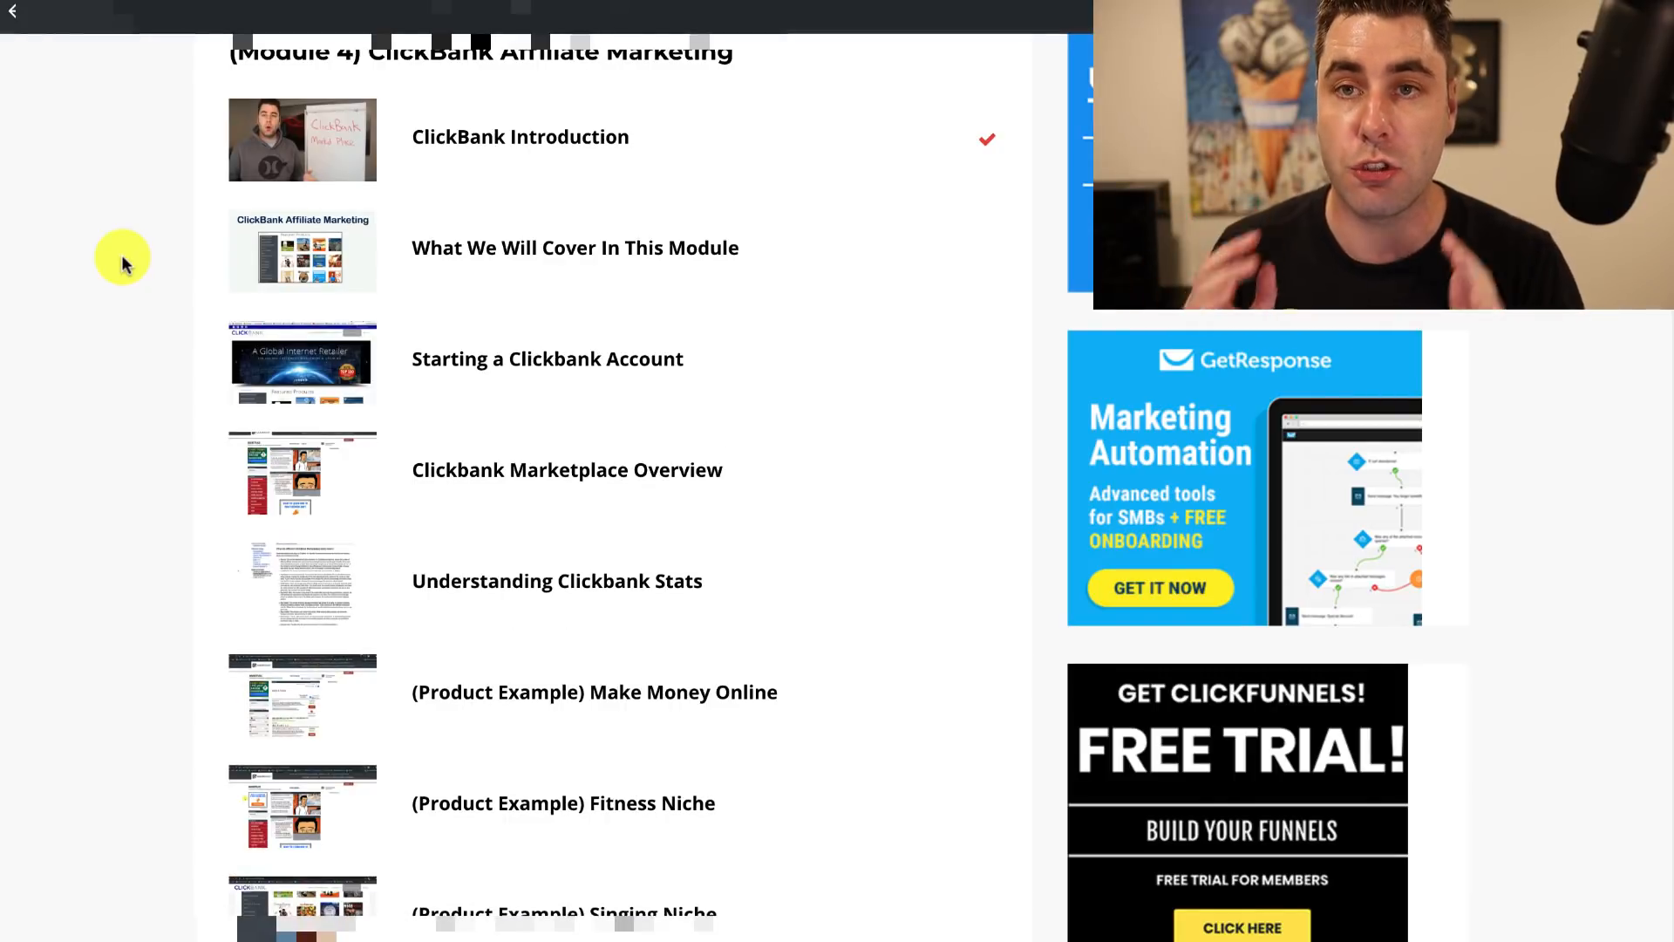